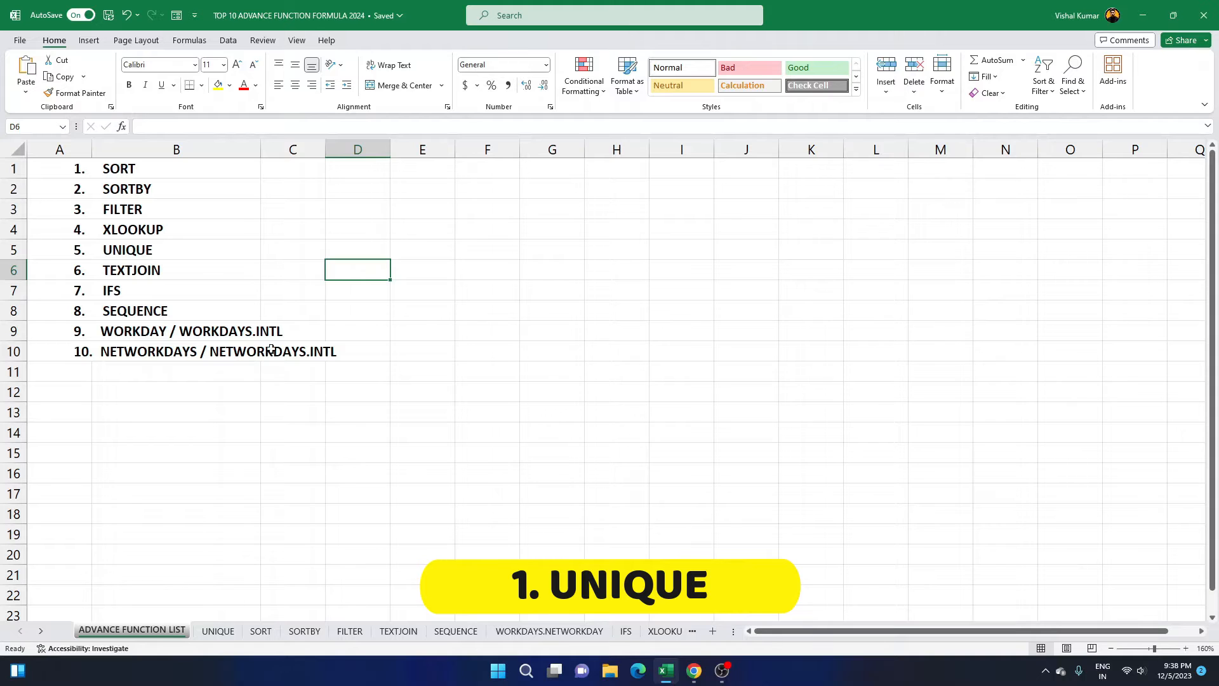
Open the UNIQUE sheet and examine the repeated state names in the State column, rows 1 to 31
{"action": "left_click", "coordinate": [218, 631]}
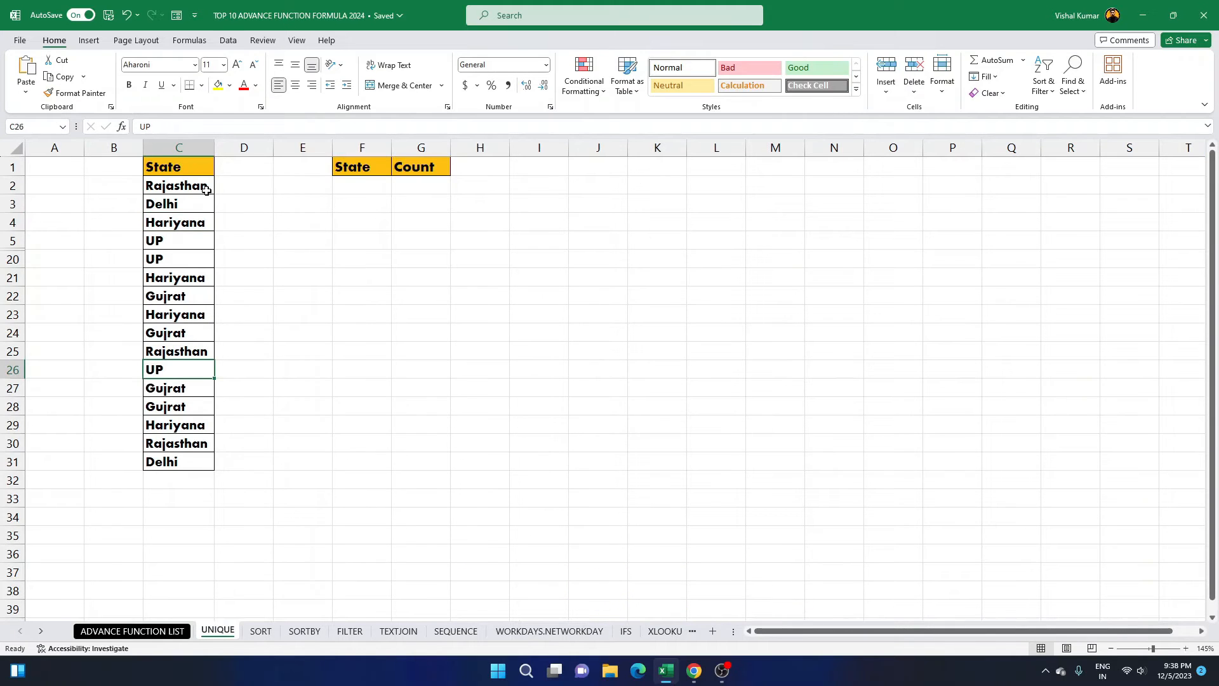
{"action": "left_click_drag", "start_coordinate": [232, 217], "coordinate": [233, 298]}
{"action": "left_click", "coordinate": [222, 229]}
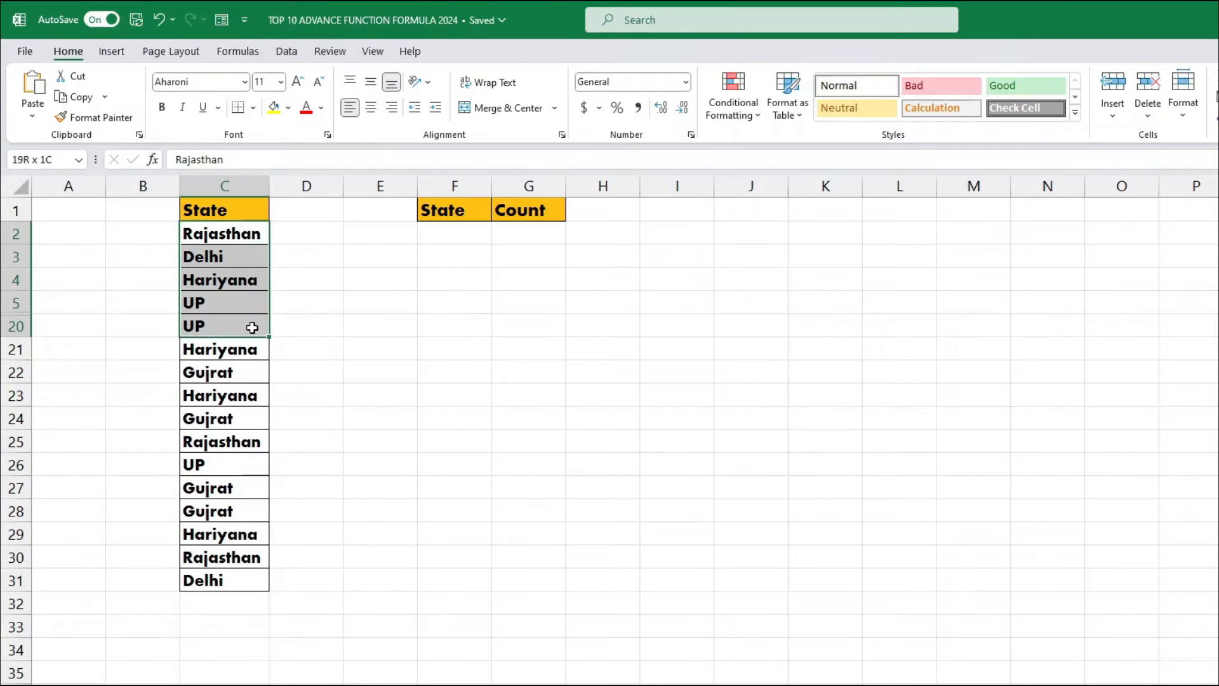
{"action": "left_click", "coordinate": [239, 234]}
{"action": "left_click", "coordinate": [236, 274]}
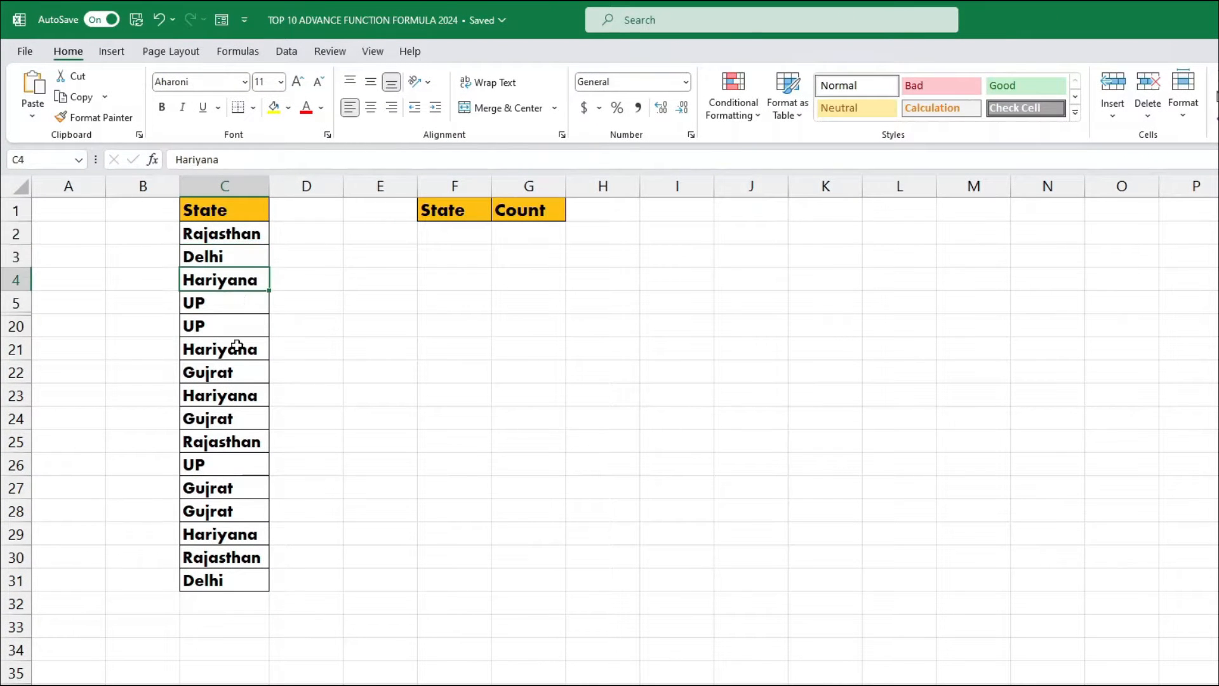
{"action": "left_click", "coordinate": [236, 347]}
{"action": "left_click", "coordinate": [238, 376]}
{"action": "left_click", "coordinate": [237, 421]}
{"action": "left_click", "coordinate": [241, 236]}
{"action": "left_click", "coordinate": [236, 279]}
{"action": "left_click", "coordinate": [235, 326]}
{"action": "left_click", "coordinate": [244, 372]}
{"action": "left_click", "coordinate": [227, 257]}
{"action": "left_click", "coordinate": [224, 347]}
{"action": "left_click", "coordinate": [232, 397]}
{"action": "left_click", "coordinate": [236, 326]}
{"action": "left_click_drag", "start_coordinate": [240, 205], "coordinate": [246, 585]}
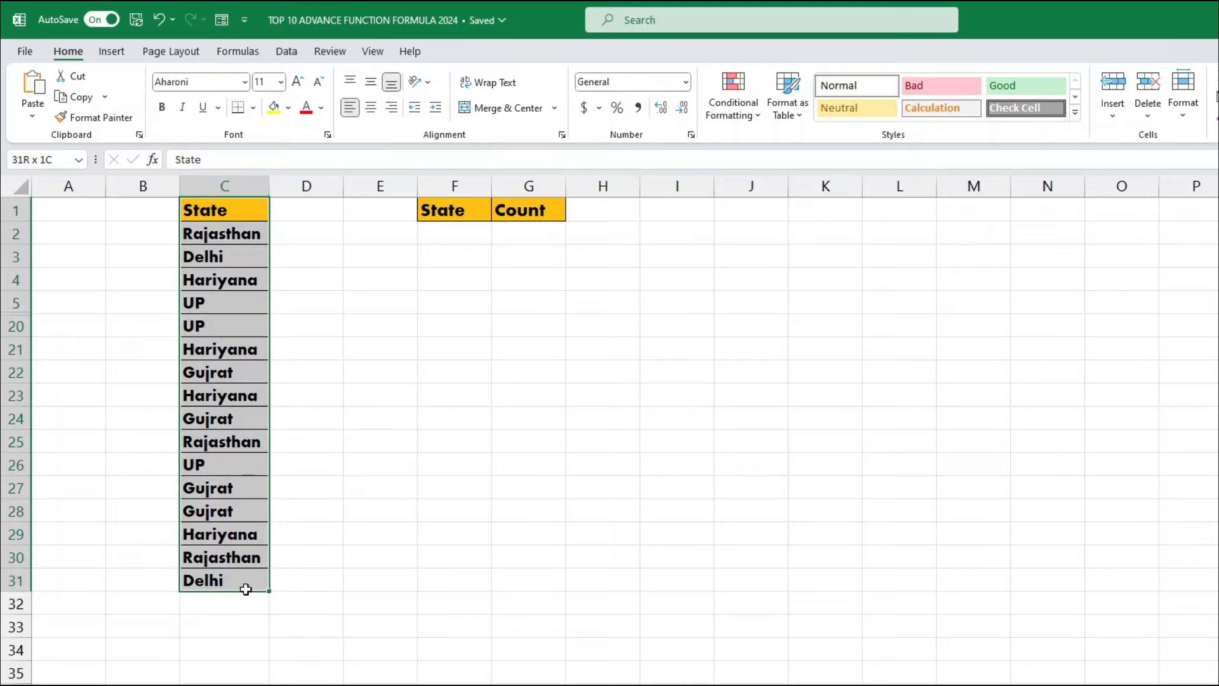
Extract the distinct states from the State column into F2 with the formula =UNIQUE(C2:C31)
{"action": "left_click", "coordinate": [452, 228]}
{"action": "type", "text": "=U"}
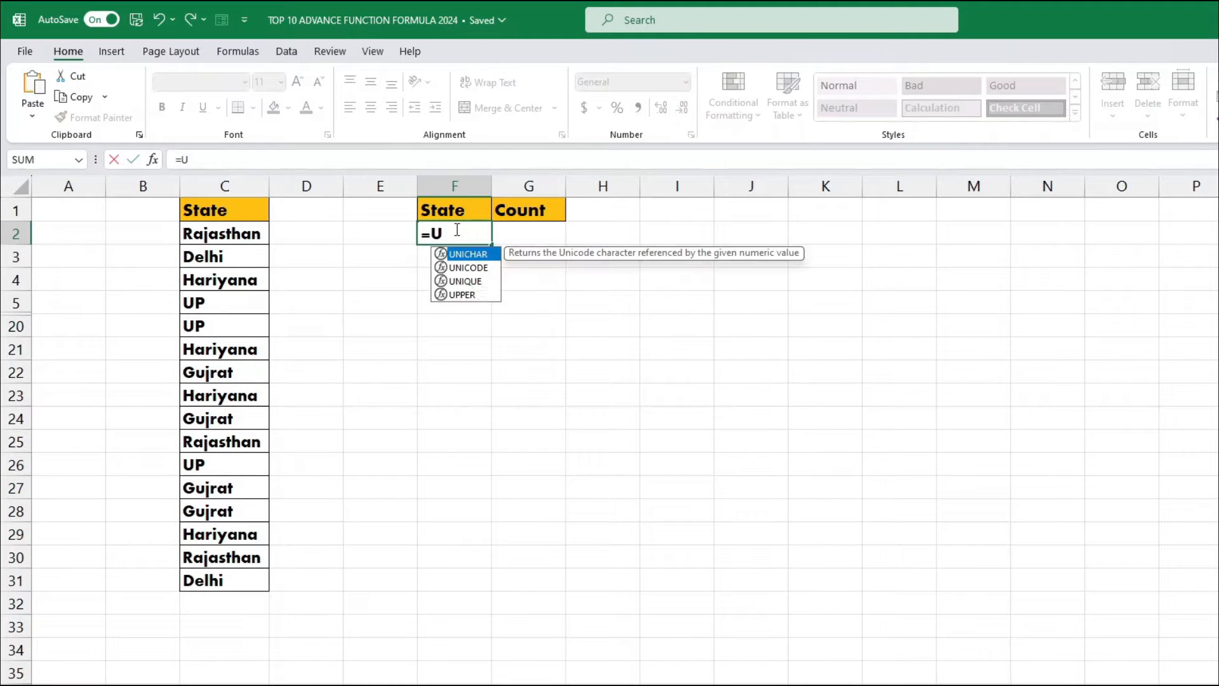
{"action": "type", "text": "NIQ"}
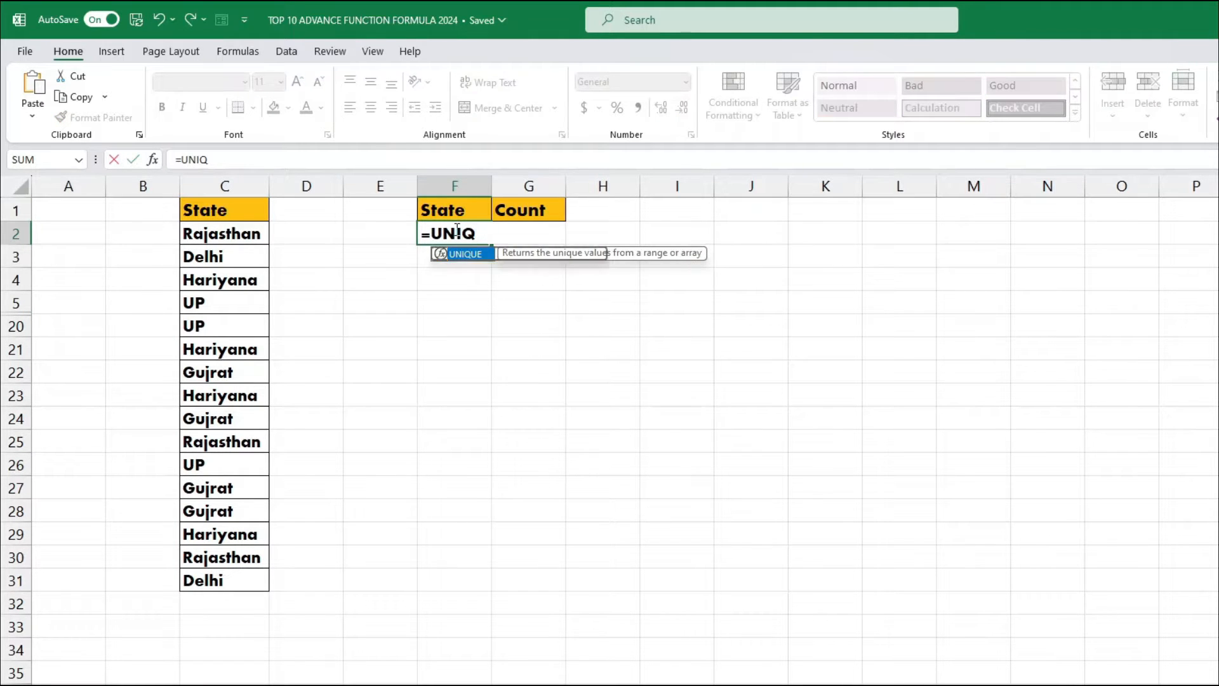
{"action": "key", "text": "Tab"}
{"action": "left_click_drag", "start_coordinate": [235, 227], "coordinate": [246, 584]}
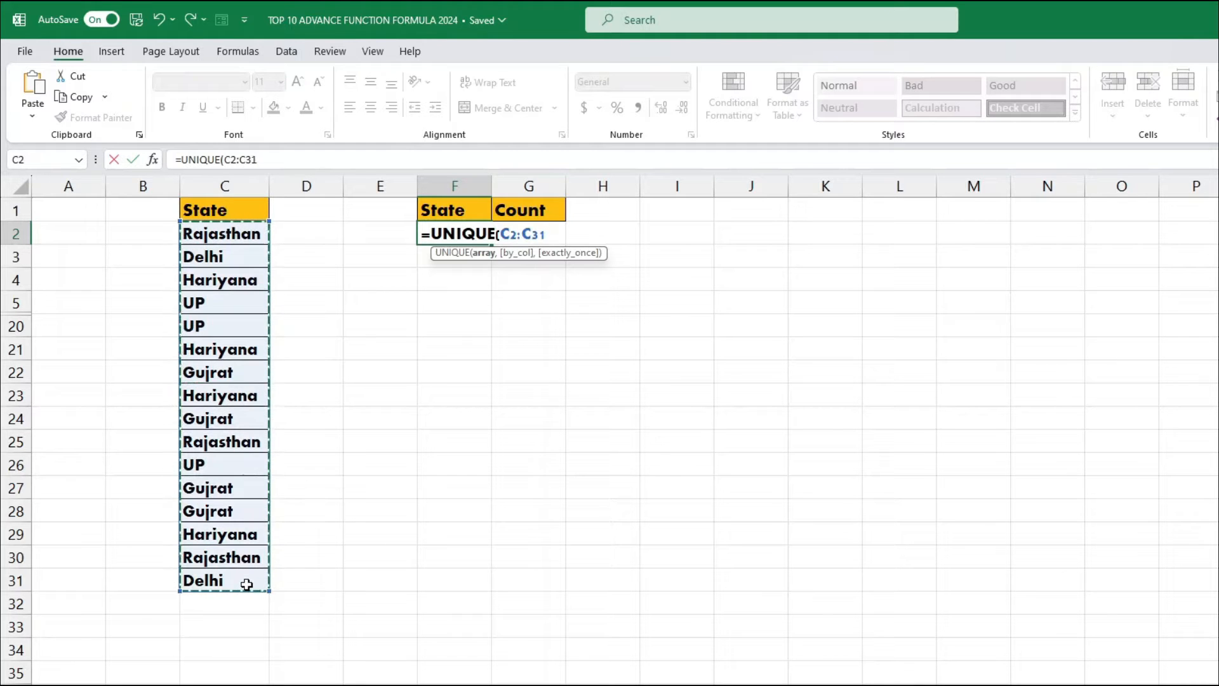
{"action": "type", "text": ")"}
{"action": "key", "text": "Return"}
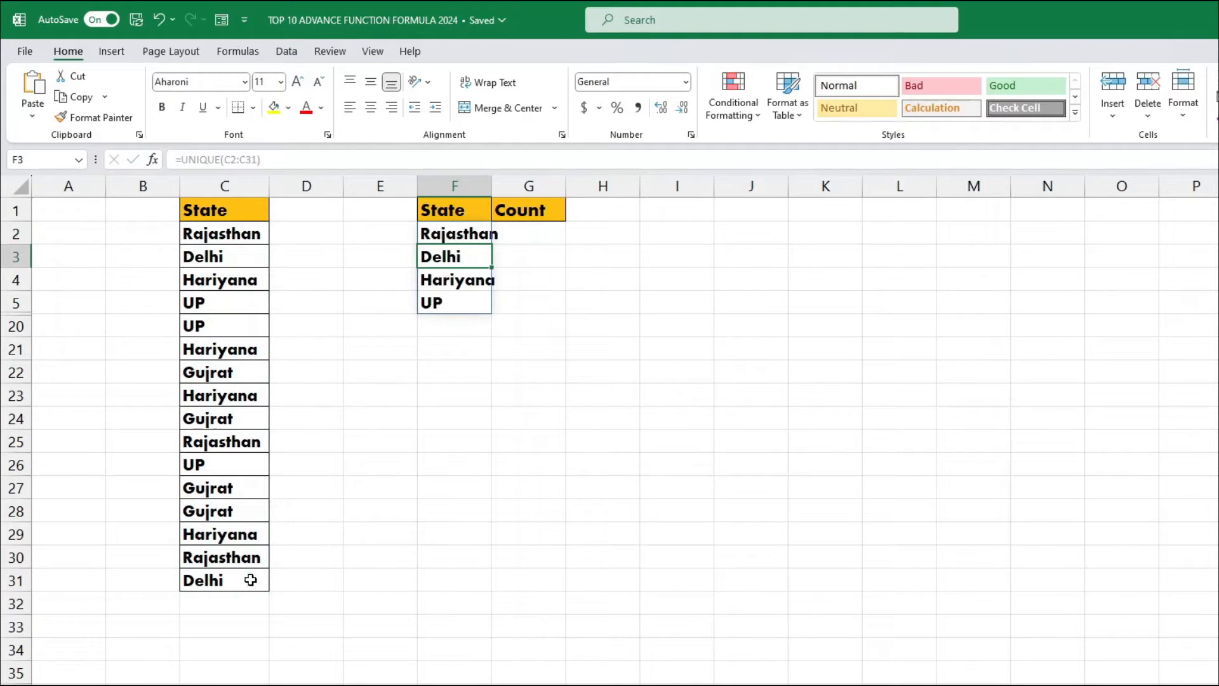
Compare the extracted list of distinct states with the entries in the source State column
{"action": "left_click", "coordinate": [467, 232]}
{"action": "left_click_drag", "start_coordinate": [468, 231], "coordinate": [469, 306]}
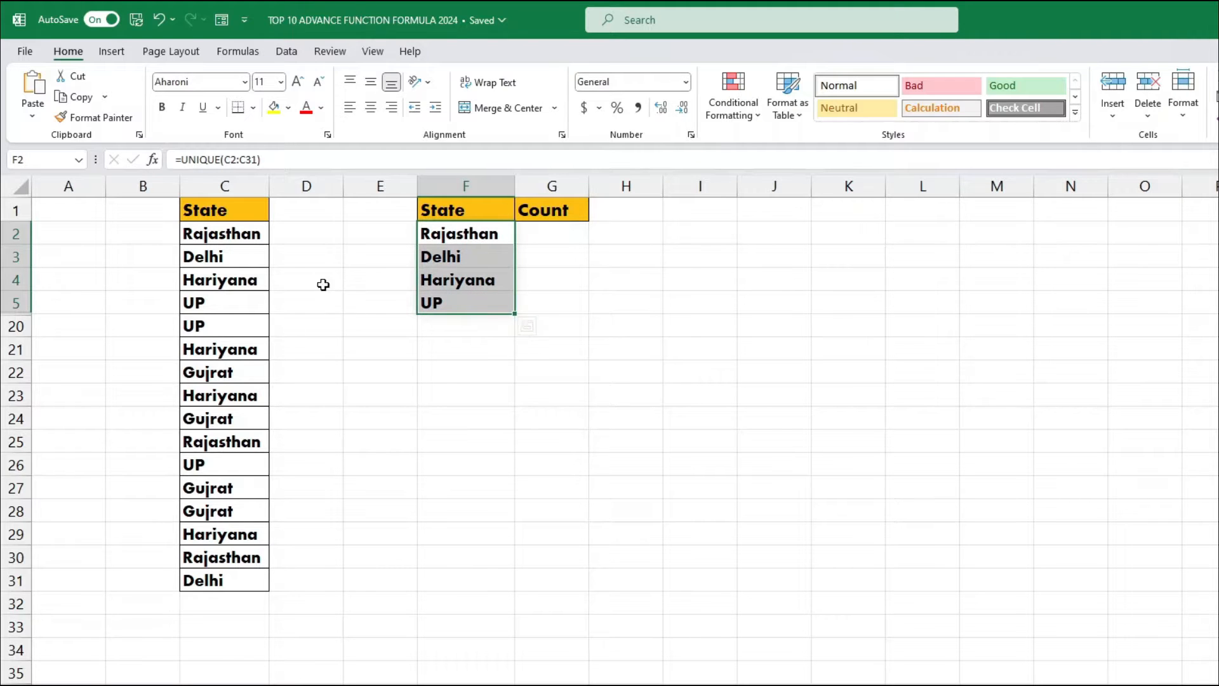
{"action": "left_click", "coordinate": [522, 237]}
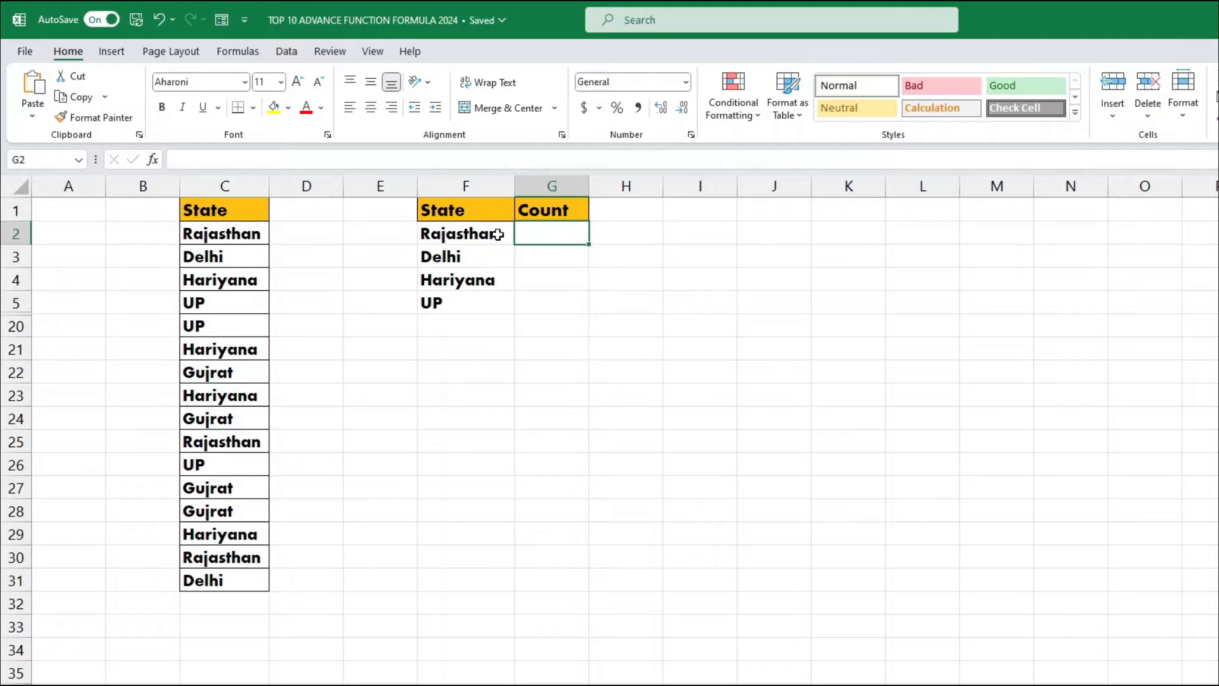
{"action": "left_click", "coordinate": [498, 235]}
{"action": "left_click_drag", "start_coordinate": [245, 229], "coordinate": [235, 580]}
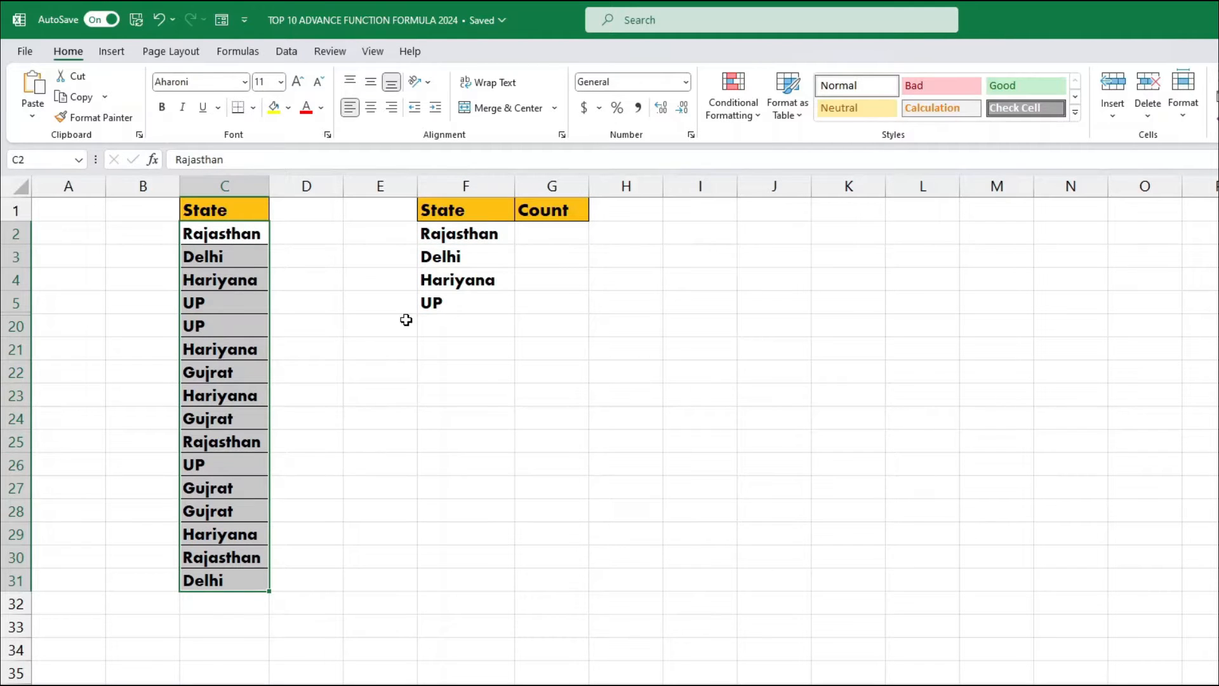
{"action": "left_click", "coordinate": [466, 260]}
{"action": "left_click", "coordinate": [247, 267]}
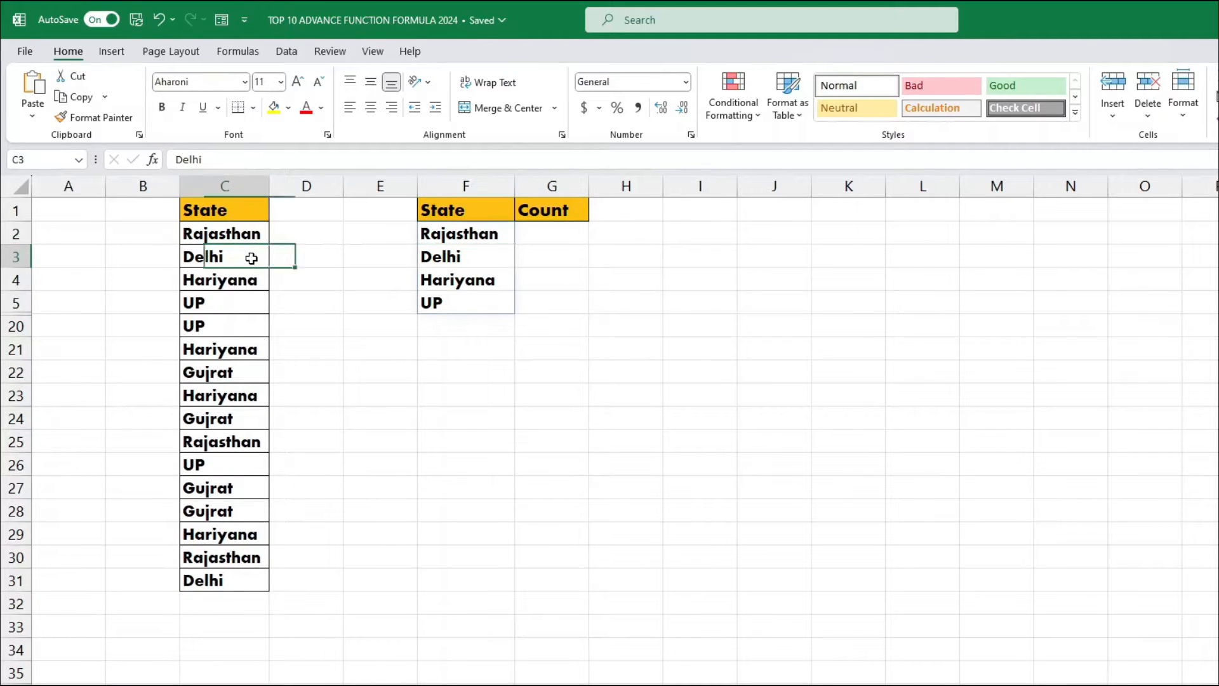
Count the occurrences of the first listed state in G2 with the formula =COUNTIF(C2:C31,F2)
{"action": "left_click", "coordinate": [554, 234]}
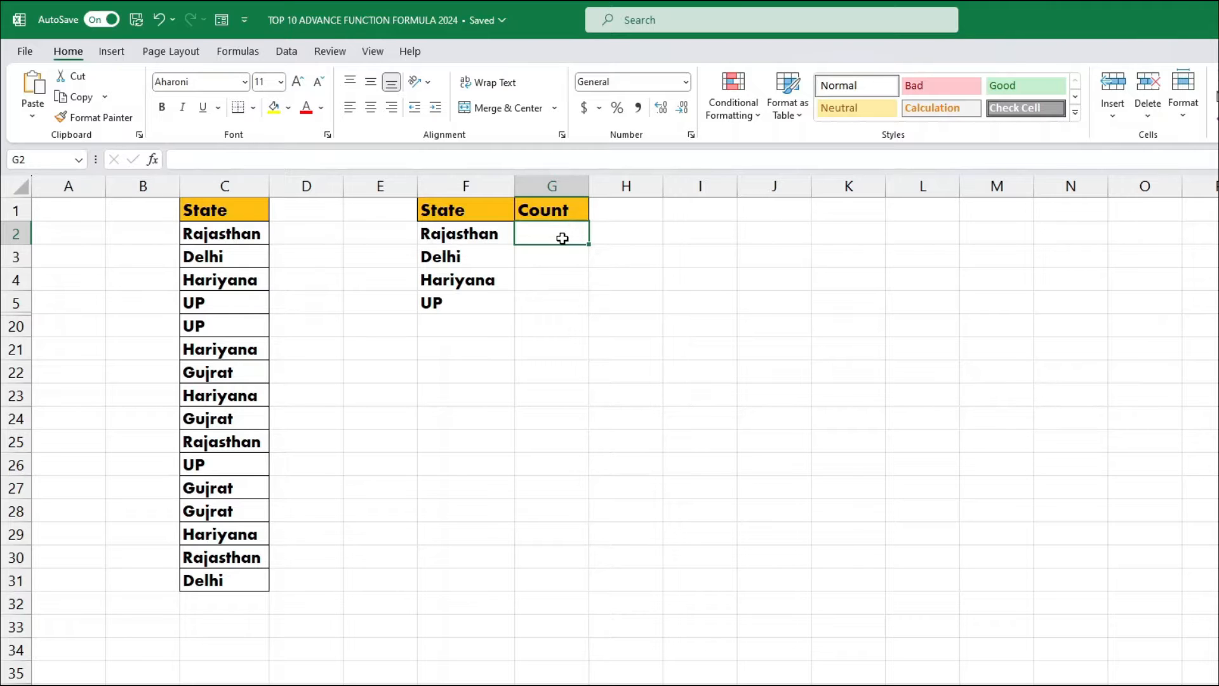
{"action": "double_click", "coordinate": [562, 238]}
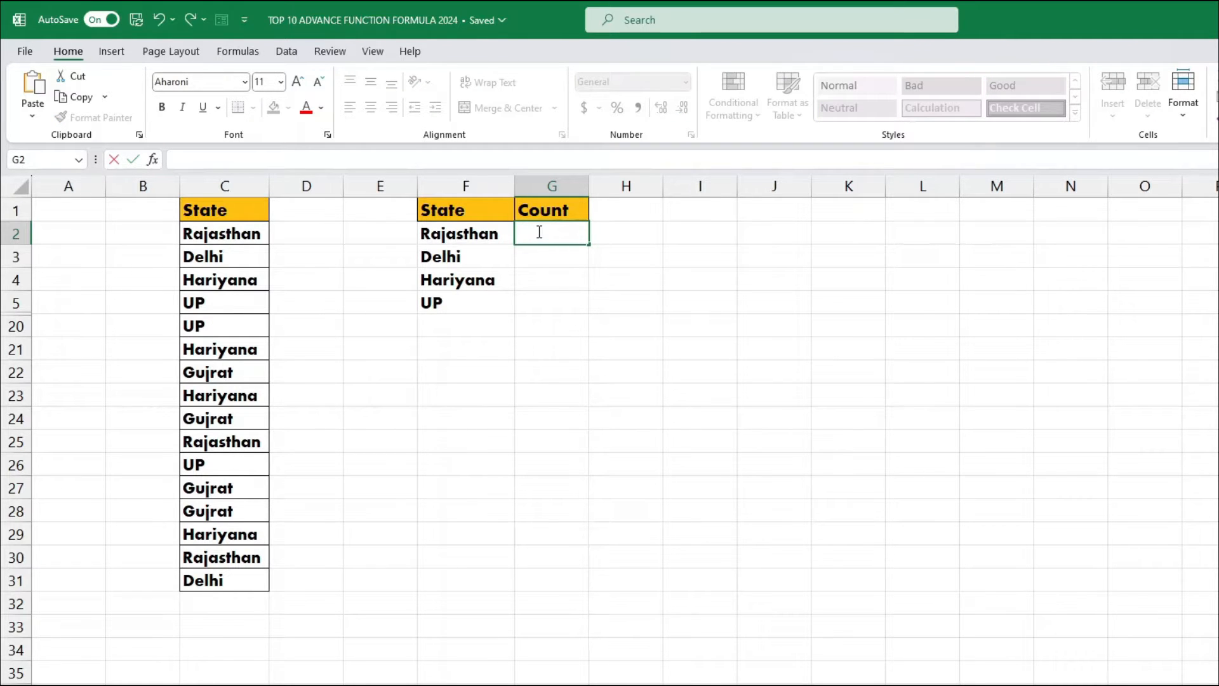
{"action": "type", "text": "=COUNI"}
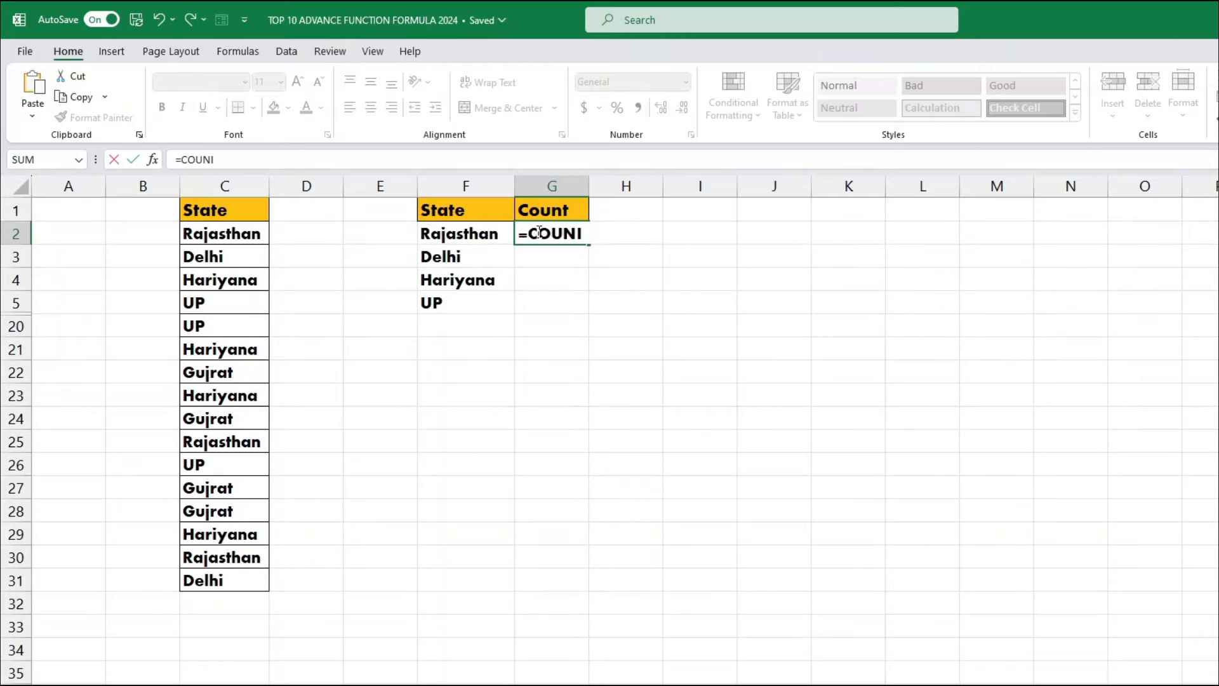
{"action": "key", "text": "BackSpace"}
{"action": "type", "text": "TIF("}
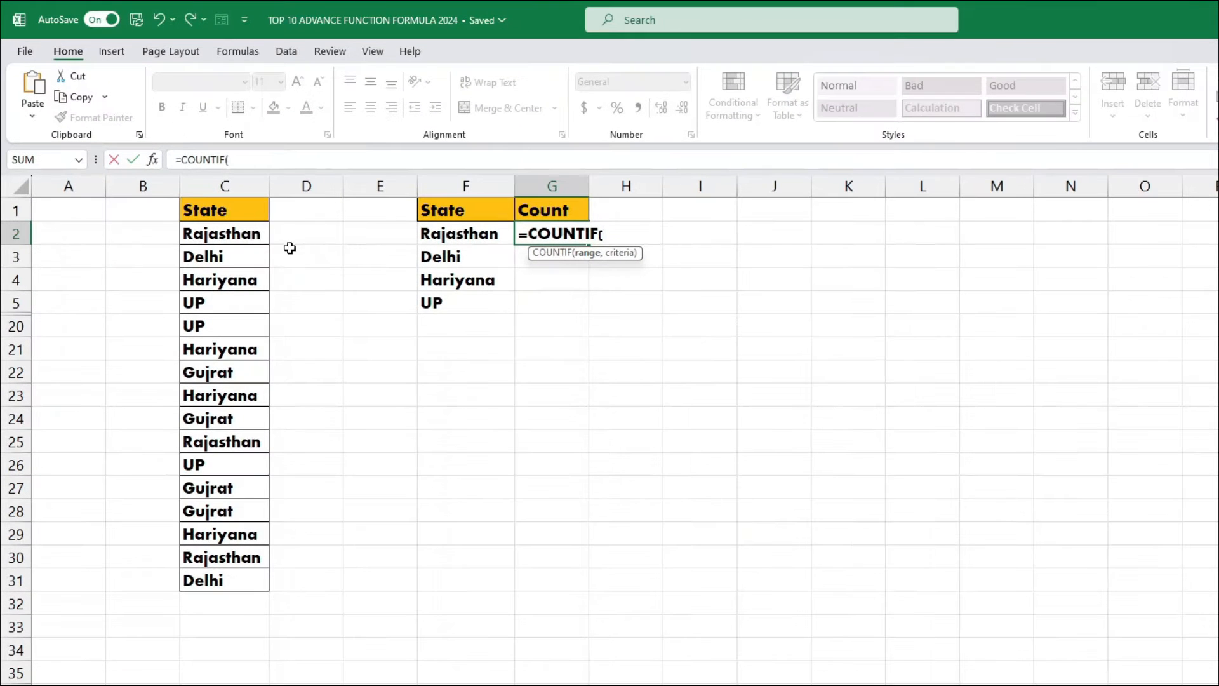
{"action": "left_click_drag", "start_coordinate": [413, 407], "coordinate": [241, 592]}
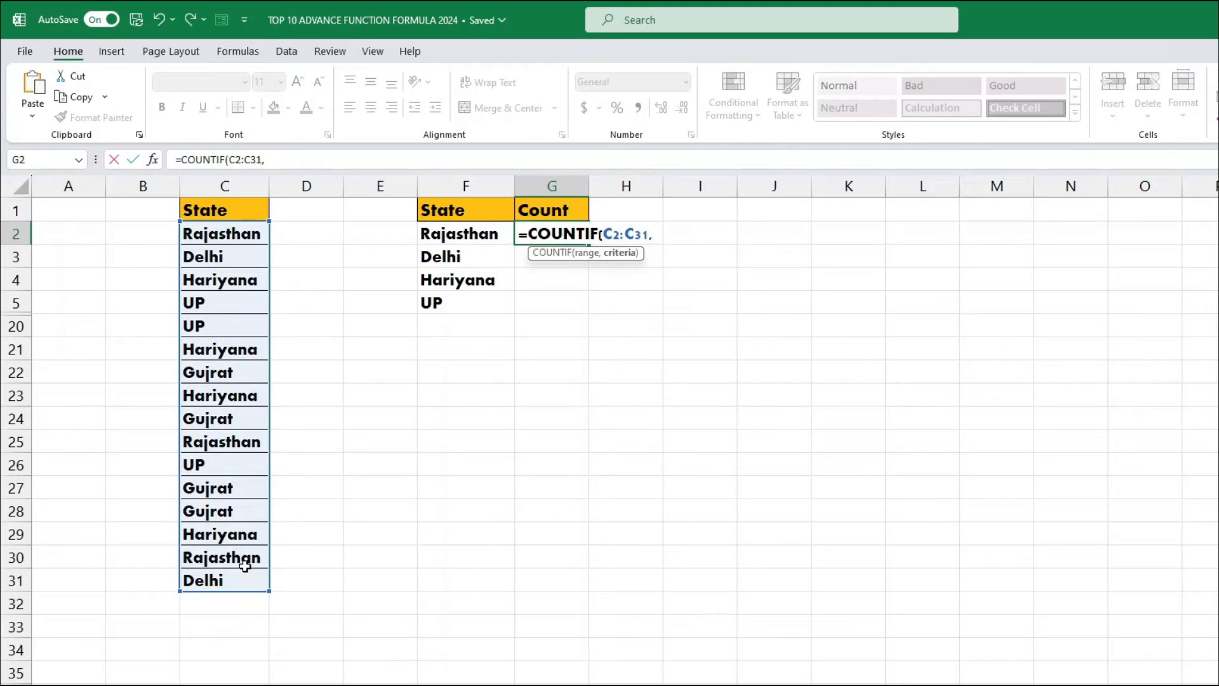
{"action": "type", "text": ","}
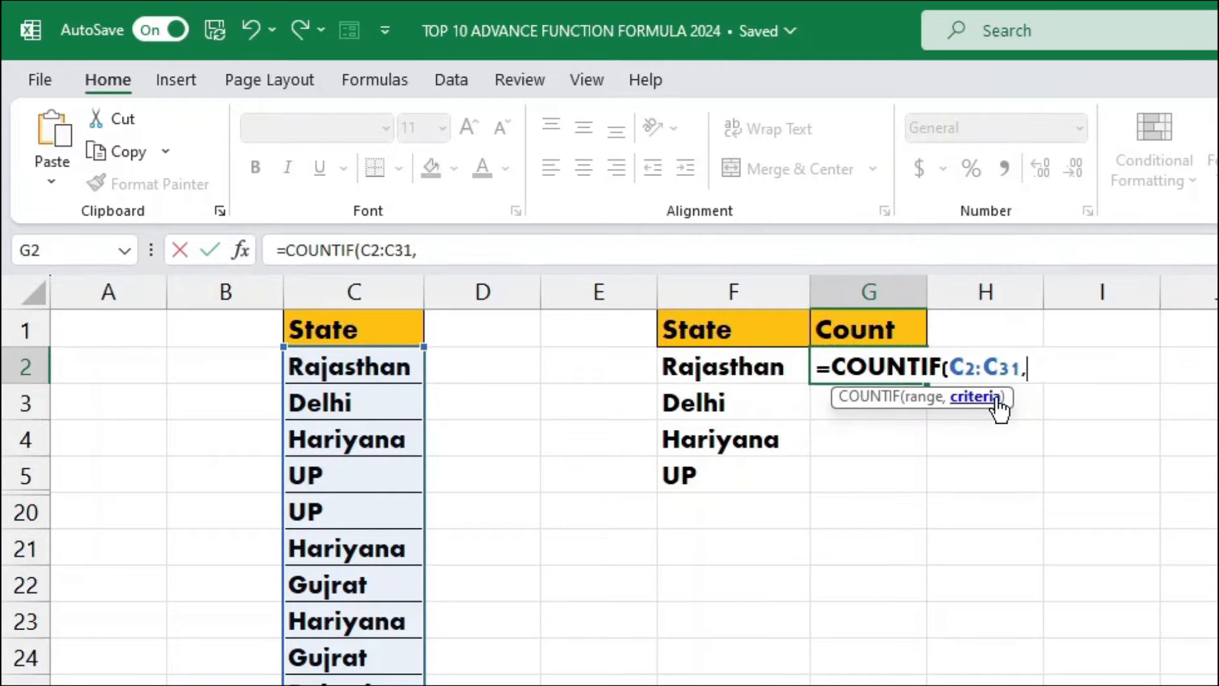
{"action": "left_click", "coordinate": [726, 370]}
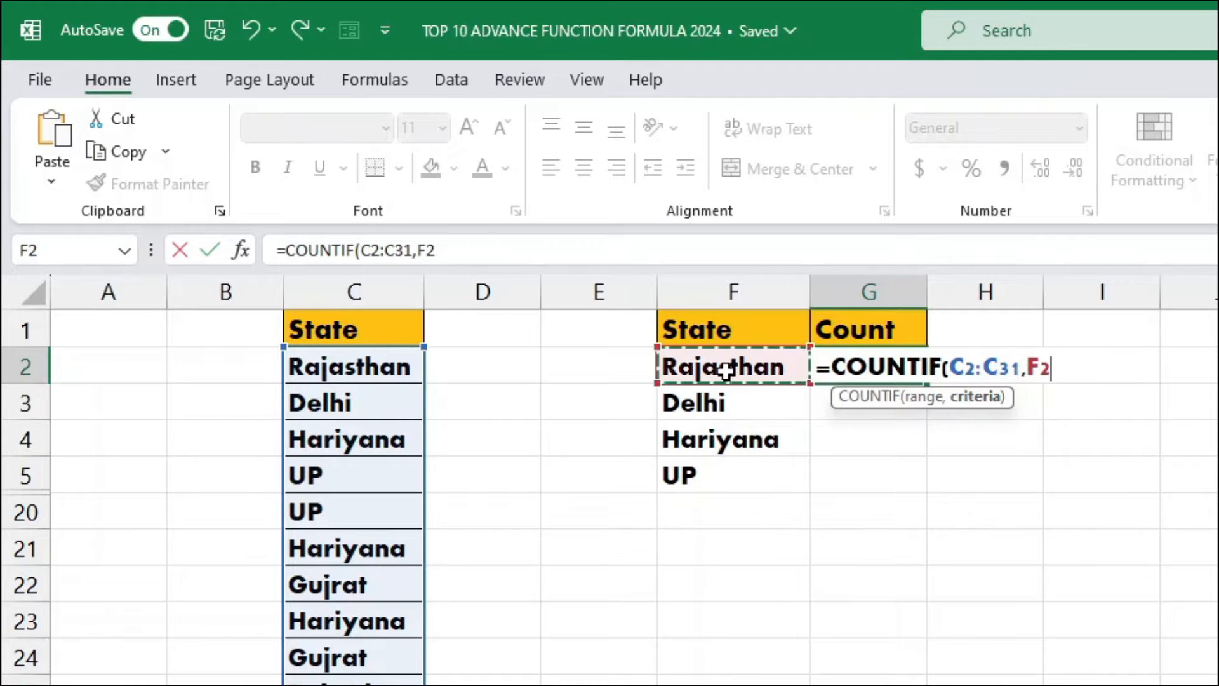
{"action": "type", "text": ")"}
{"action": "key", "text": "Return"}
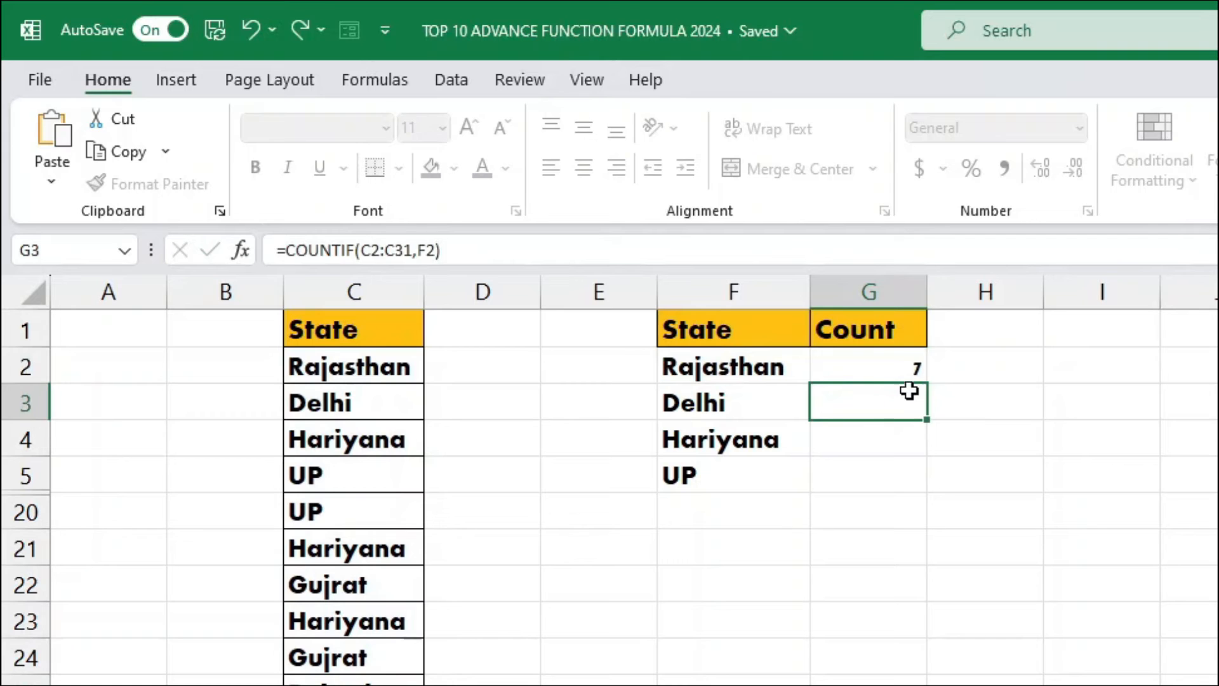
Make the COUNTIF range in G2 absolute as $C$2:$C$31 and fill the formula down to G5
{"action": "left_click", "coordinate": [893, 366]}
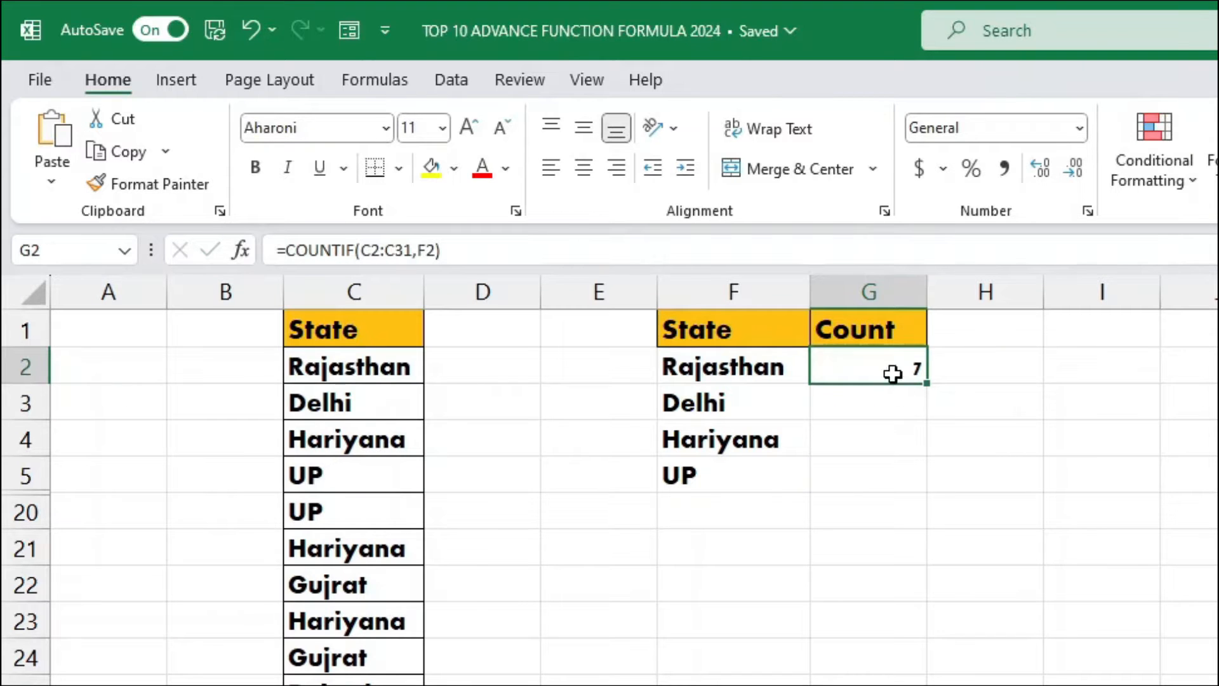
{"action": "double_click", "coordinate": [893, 374]}
{"action": "left_click_drag", "start_coordinate": [1021, 369], "coordinate": [953, 370]}
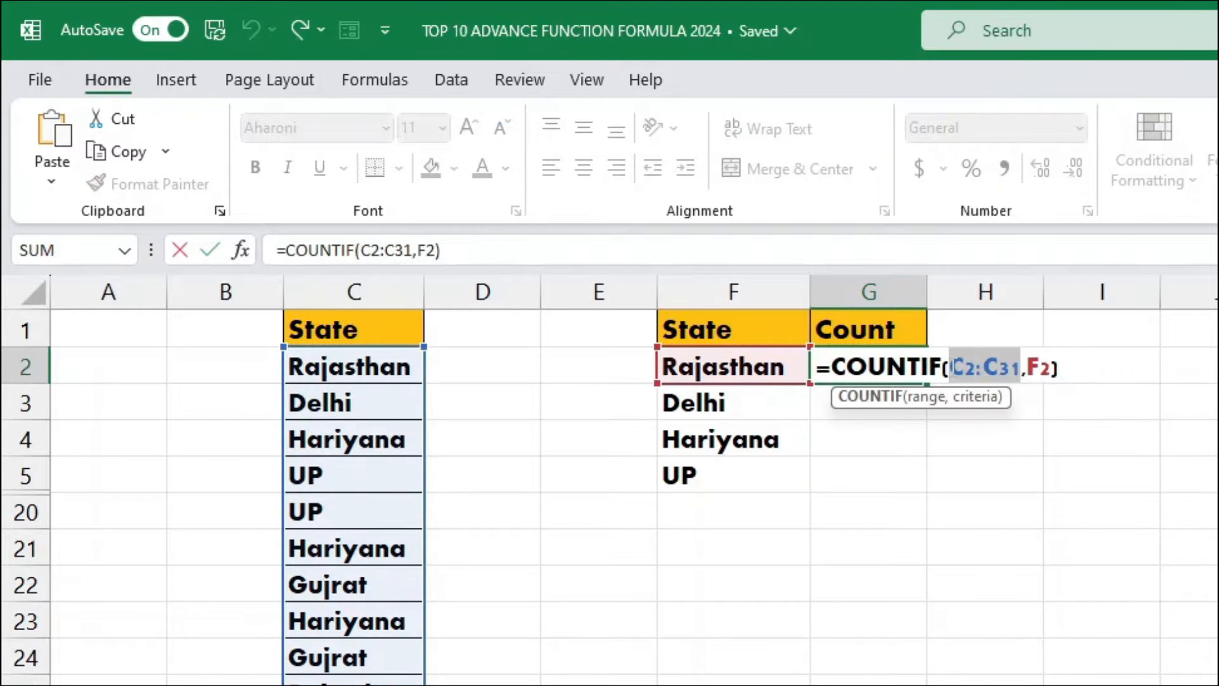
{"action": "key", "text": "F4"}
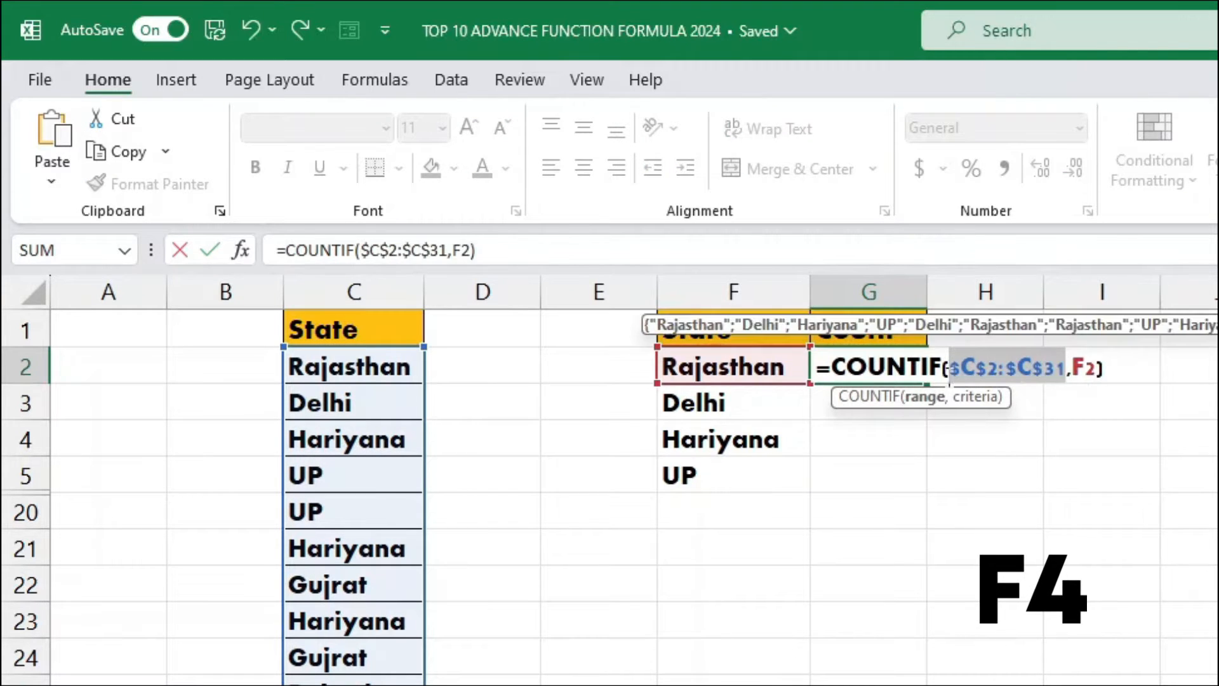
{"action": "key", "text": "Return"}
{"action": "left_click", "coordinate": [920, 370]}
{"action": "left_click_drag", "start_coordinate": [928, 393], "coordinate": [927, 499]}
Inspect the copied count formulas in the Count column and review the COUNTIF arguments in G2
{"action": "left_click", "coordinate": [908, 375]}
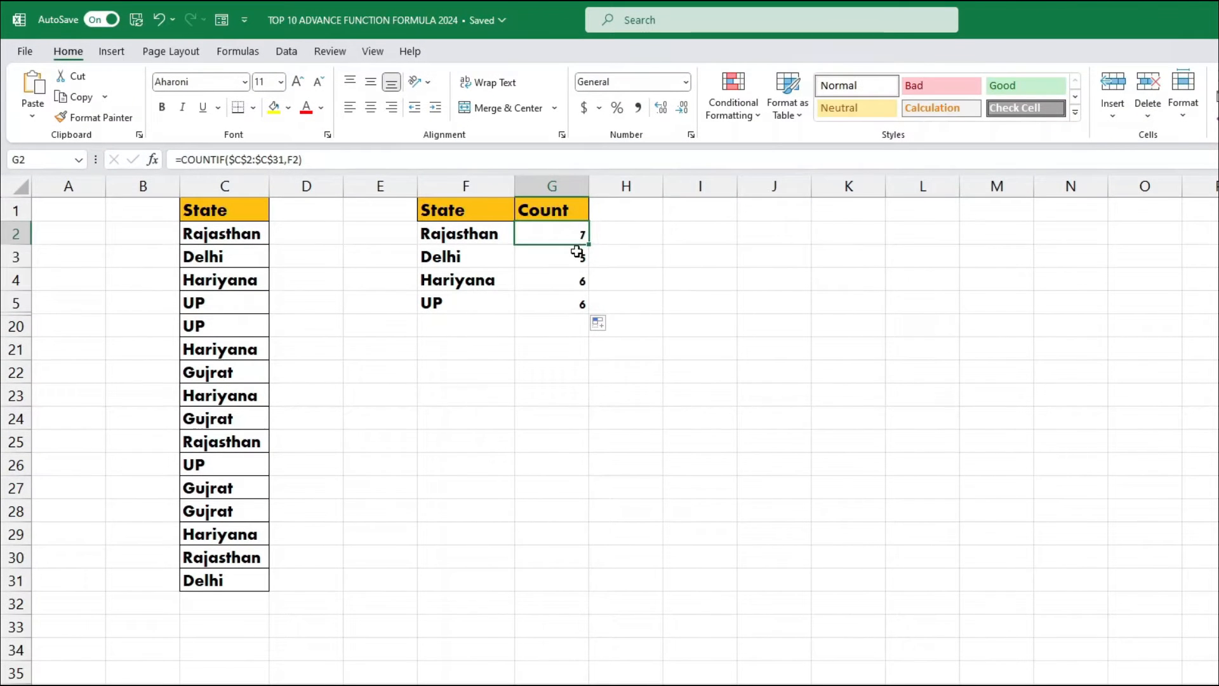
{"action": "left_click", "coordinate": [577, 252]}
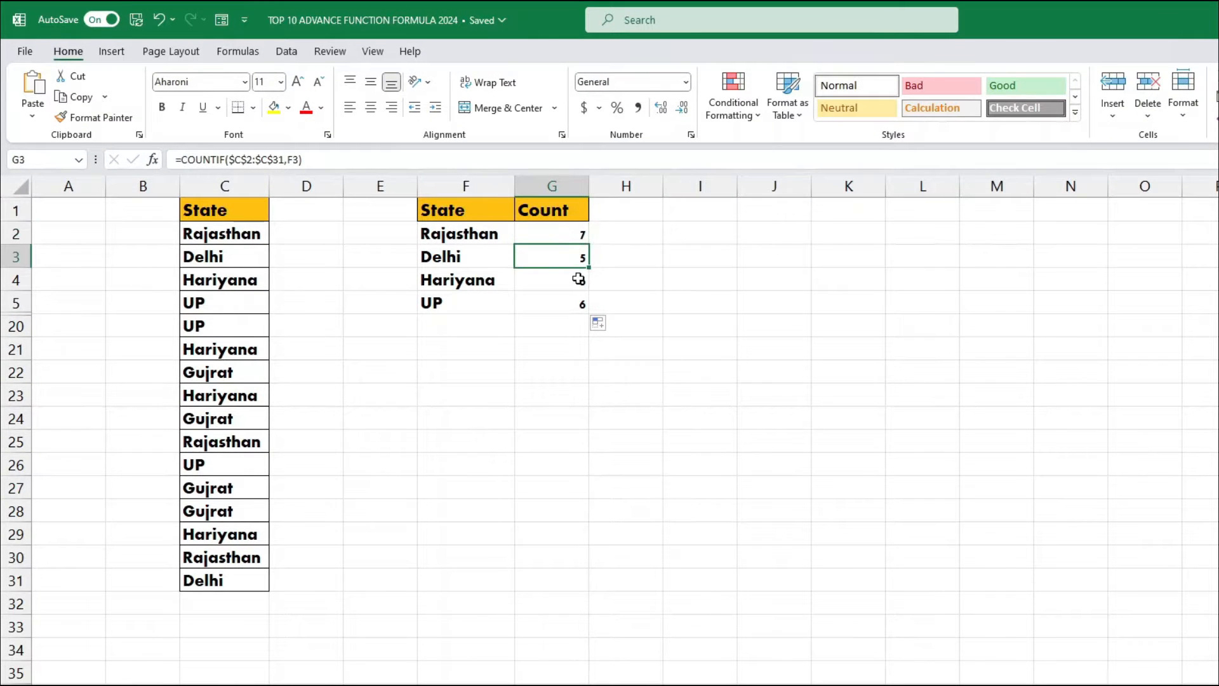
{"action": "left_click", "coordinate": [555, 283]}
{"action": "double_click", "coordinate": [555, 238]}
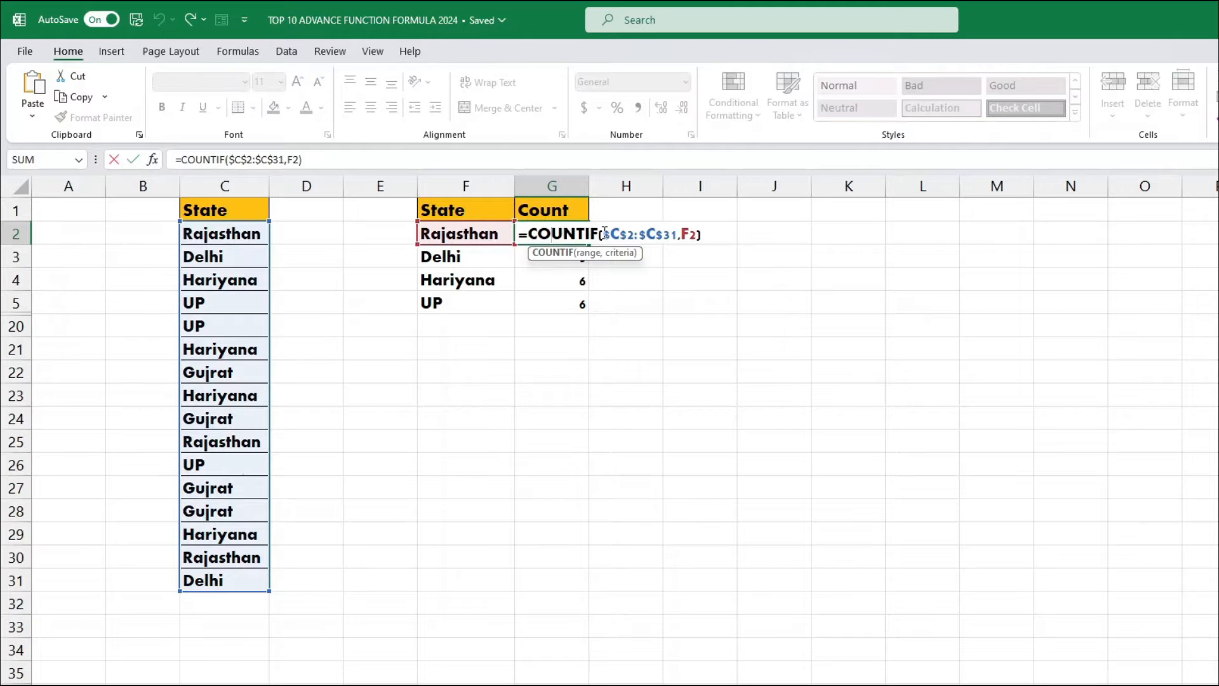
{"action": "left_click_drag", "start_coordinate": [604, 232], "coordinate": [562, 234]}
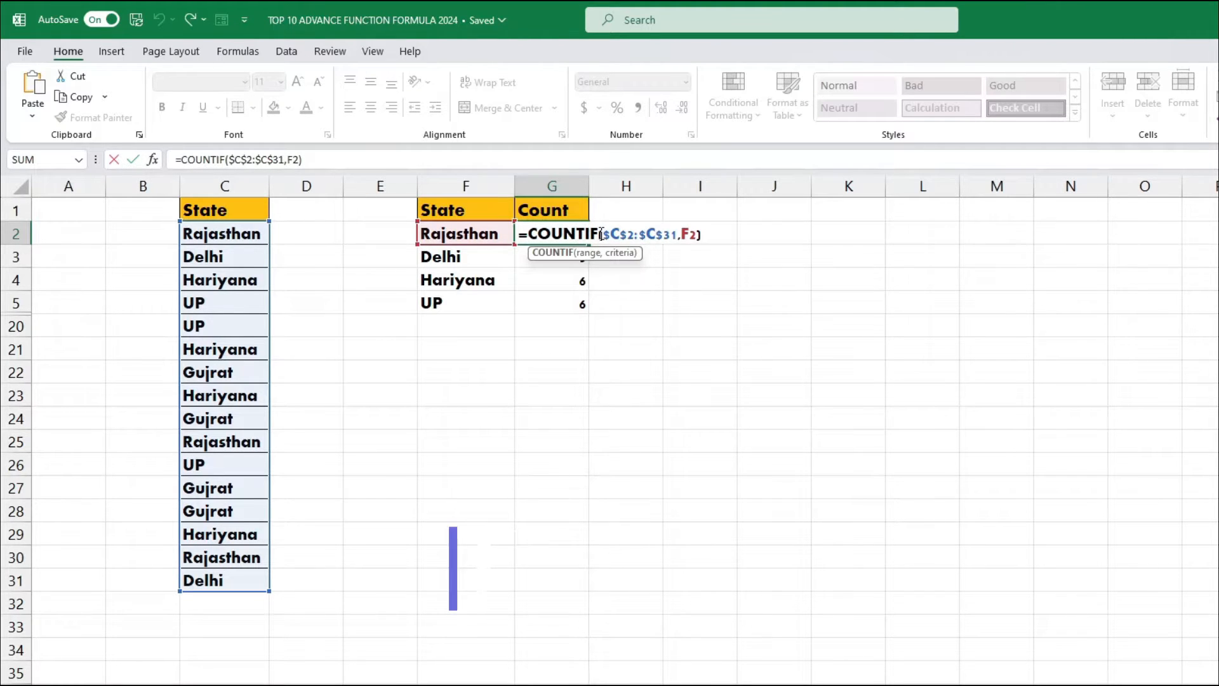
{"action": "left_click", "coordinate": [550, 240]}
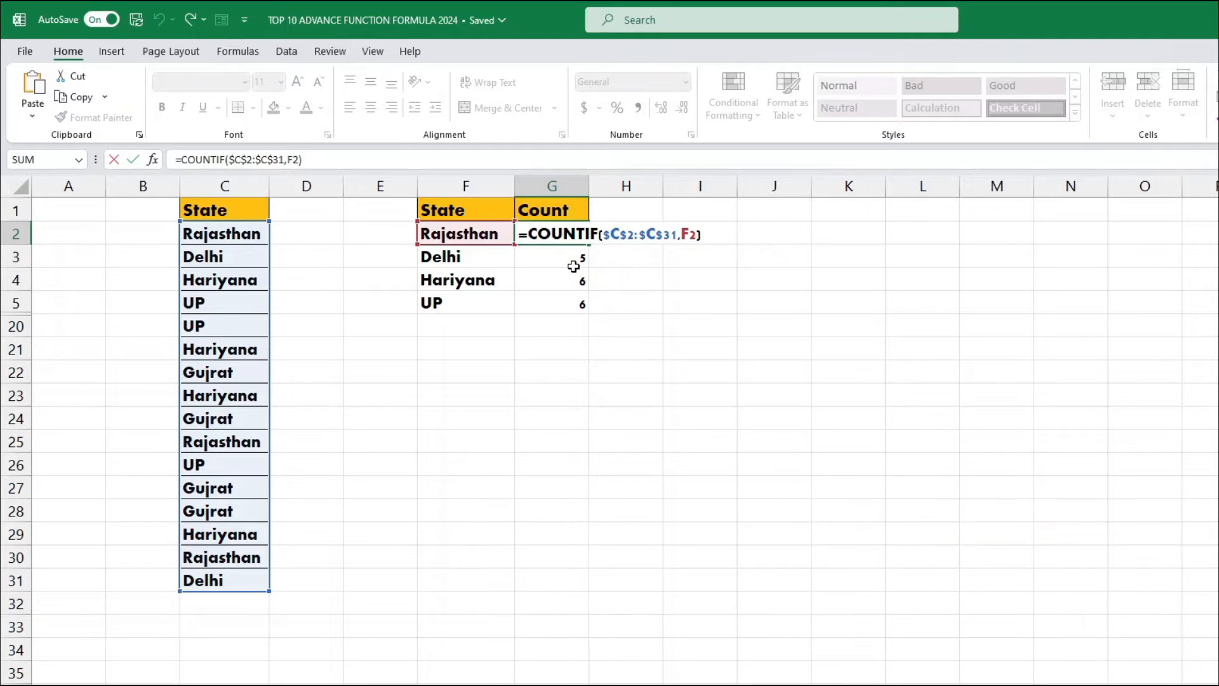
{"action": "key", "text": "ctrl+Return"}
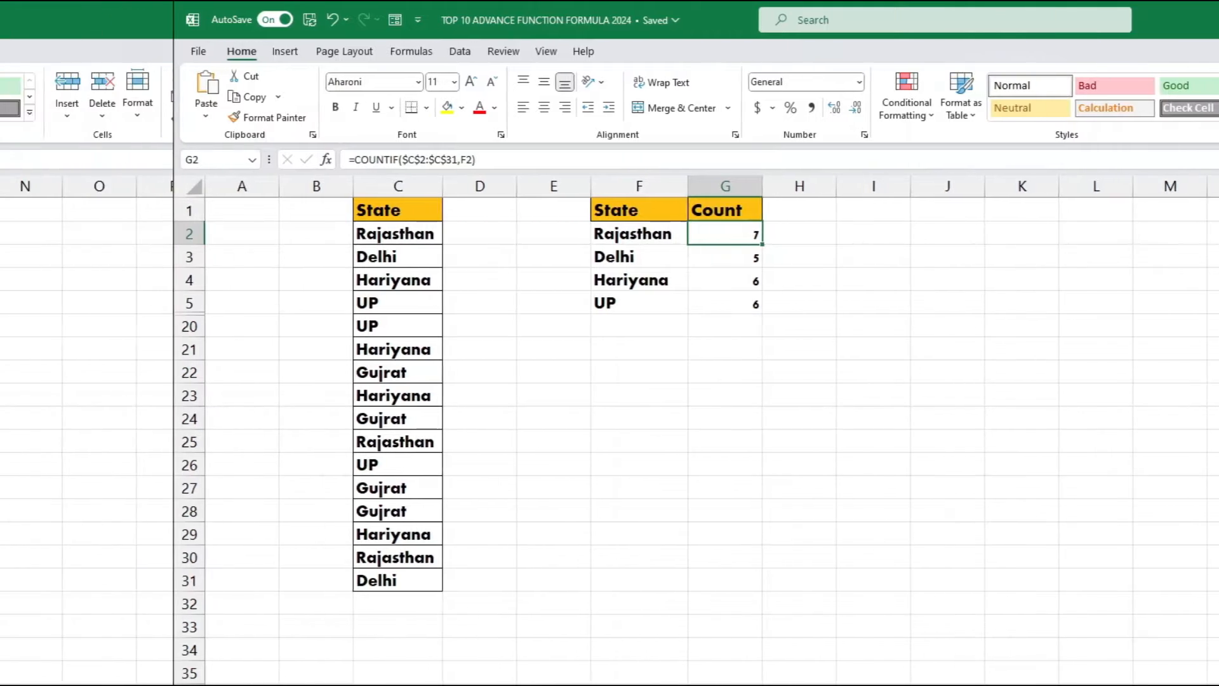
Open the SORT sheet and examine the State column of its product table alongside the built-in sorting commands
{"action": "left_click", "coordinate": [452, 235]}
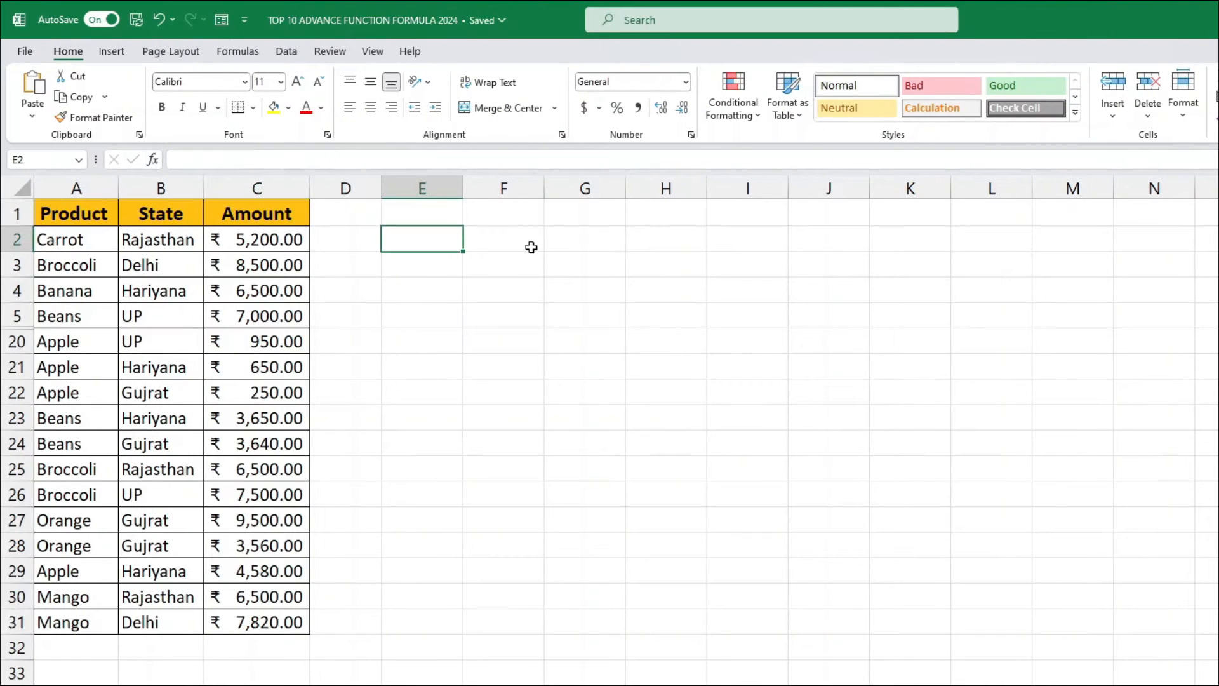
{"action": "left_click", "coordinate": [179, 287]}
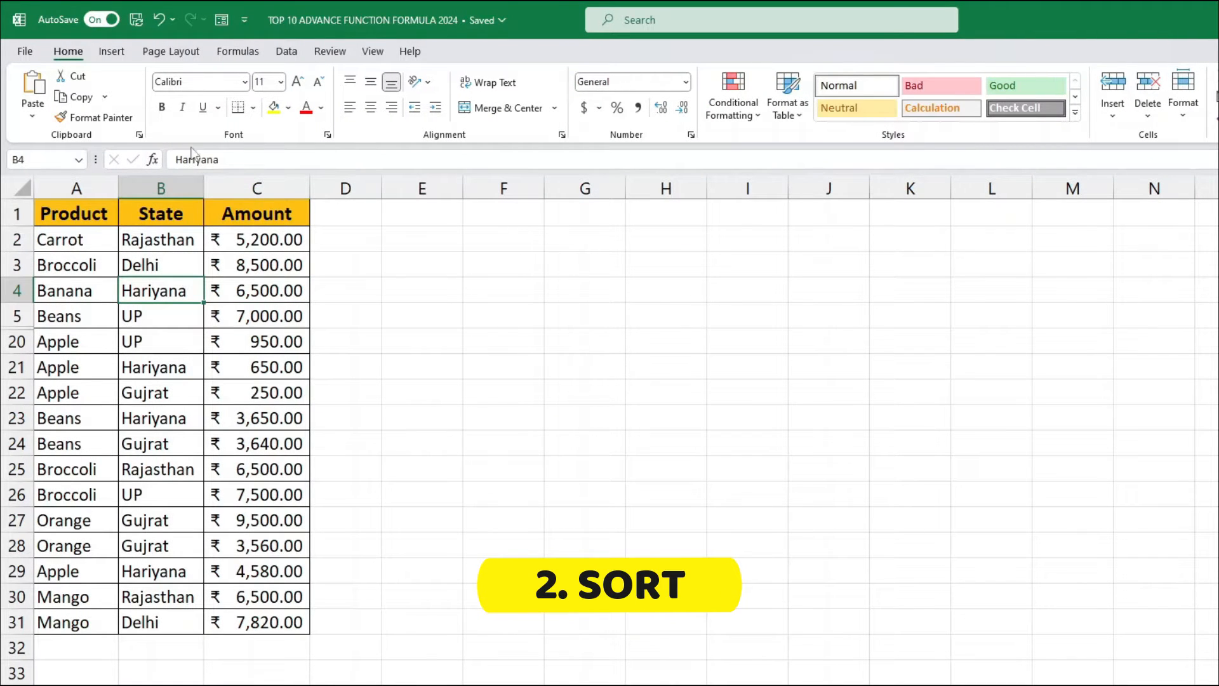
{"action": "left_click", "coordinate": [294, 52]}
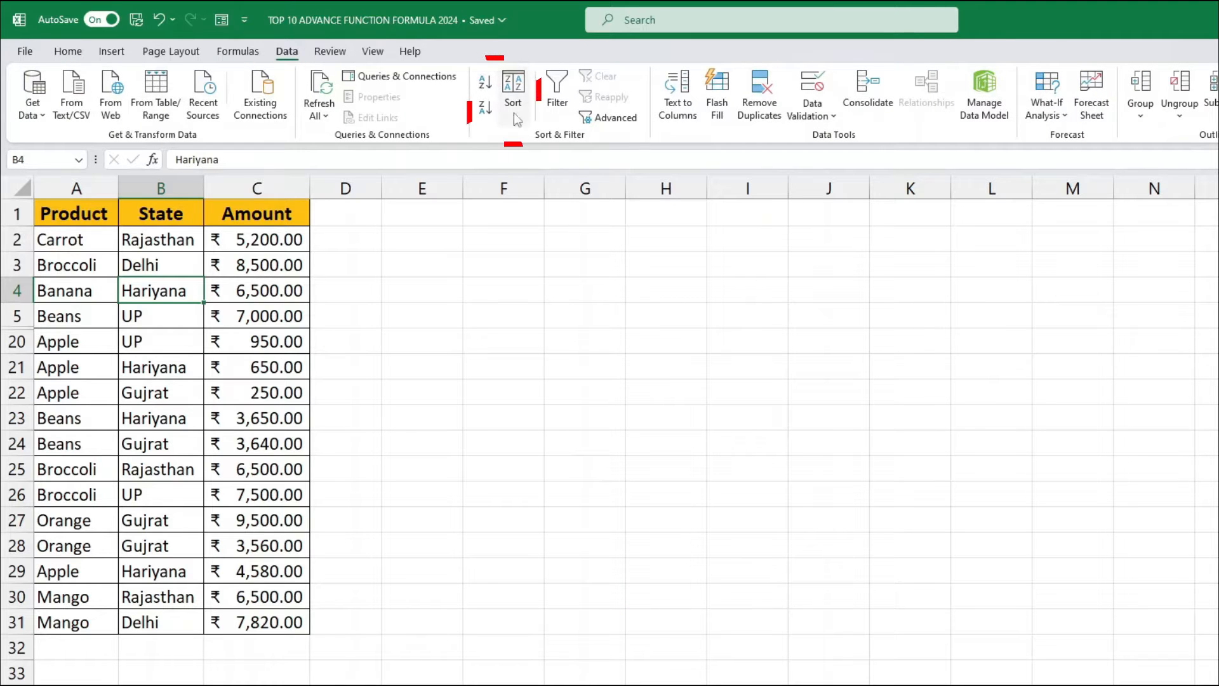
{"action": "left_click", "coordinate": [167, 271]}
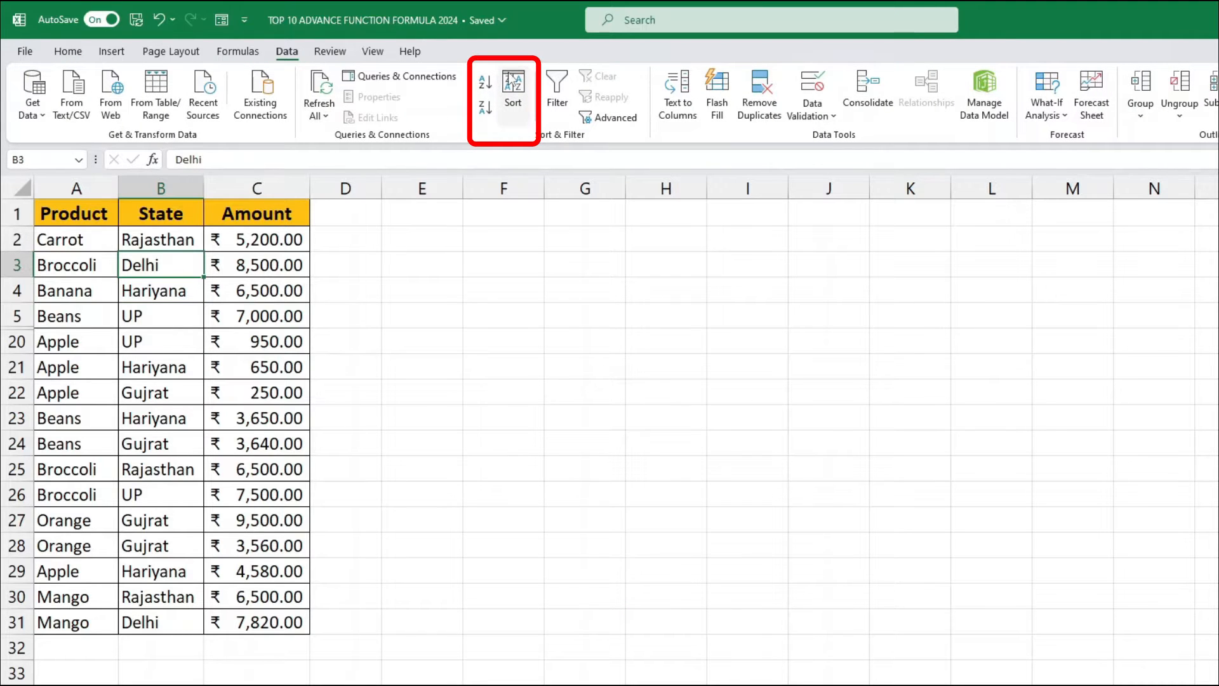
{"action": "left_click", "coordinate": [179, 190]}
{"action": "left_click", "coordinate": [167, 303]}
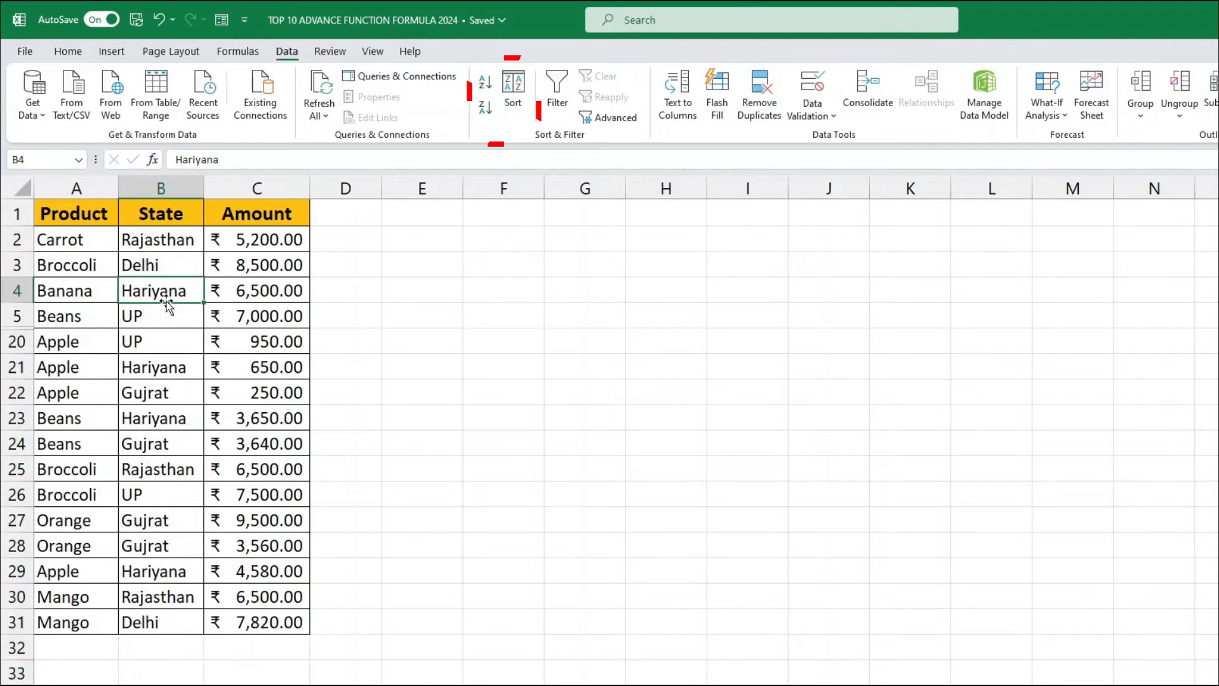
{"action": "left_click", "coordinate": [164, 344]}
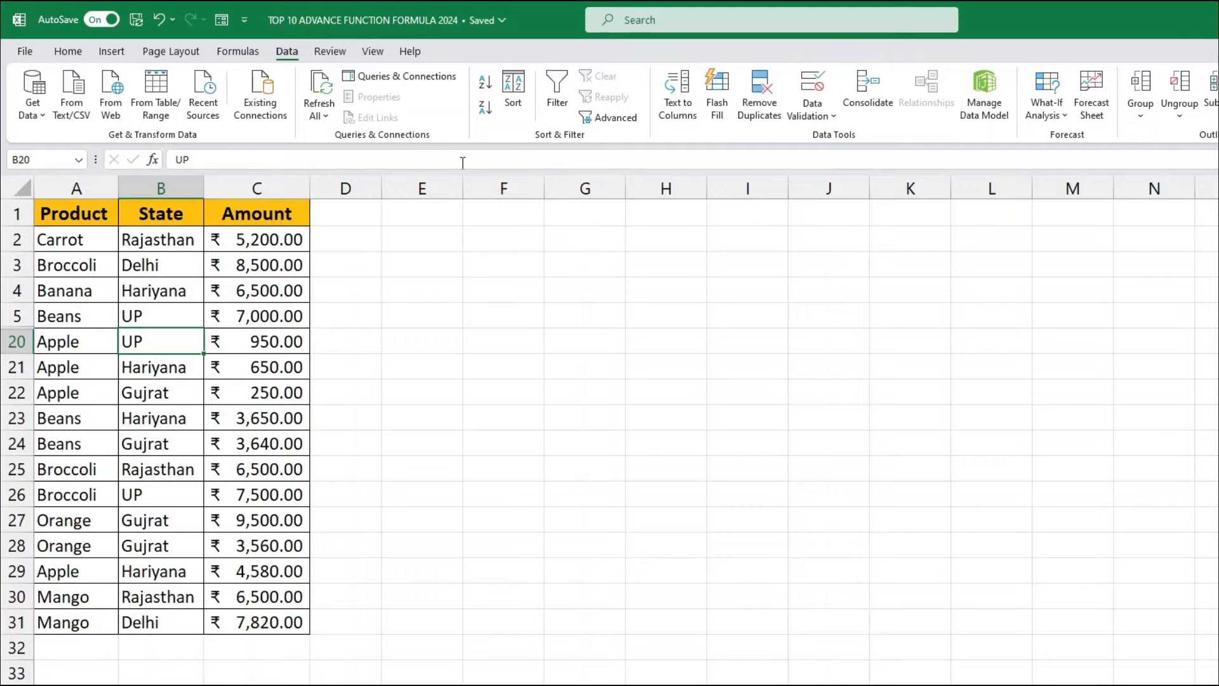
Sort the product table by State in ascending order and check the State column
{"action": "left_click", "coordinate": [487, 82]}
{"action": "left_click_drag", "start_coordinate": [155, 240], "coordinate": [162, 343]}
{"action": "left_click_drag", "start_coordinate": [170, 390], "coordinate": [167, 527]}
{"action": "left_click", "coordinate": [167, 543]}
{"action": "left_click", "coordinate": [173, 458]}
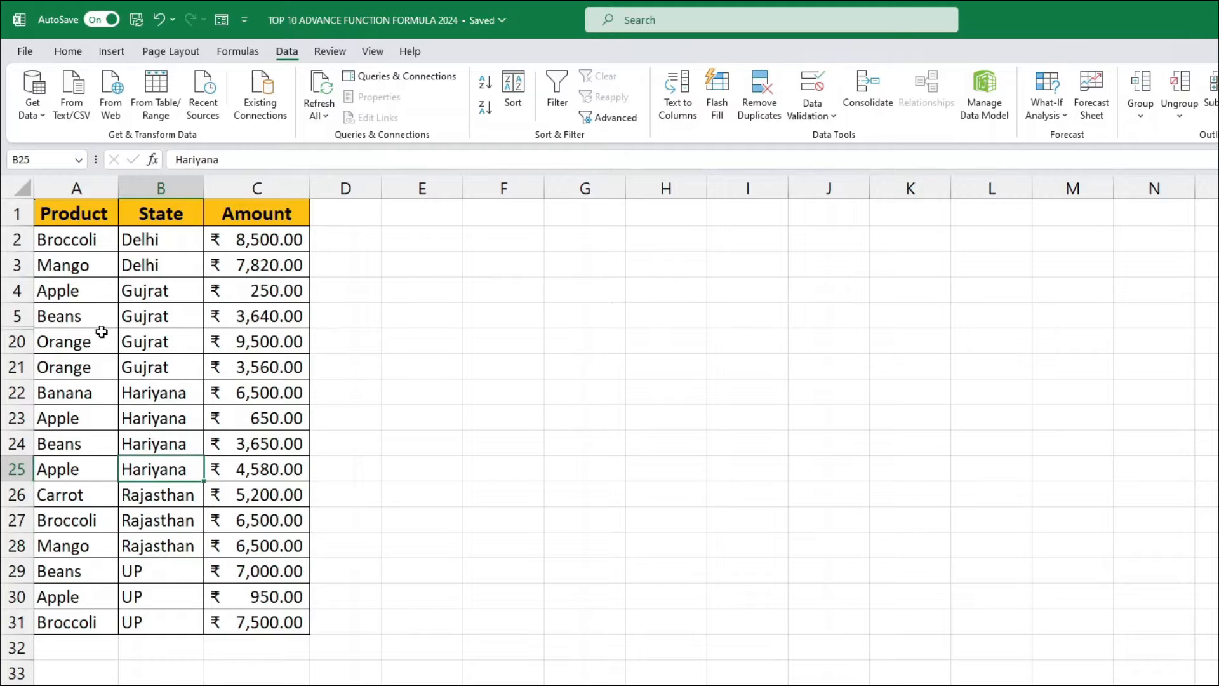
Sort the product table by Product from A to Z and check the Product column
{"action": "left_click", "coordinate": [95, 188]}
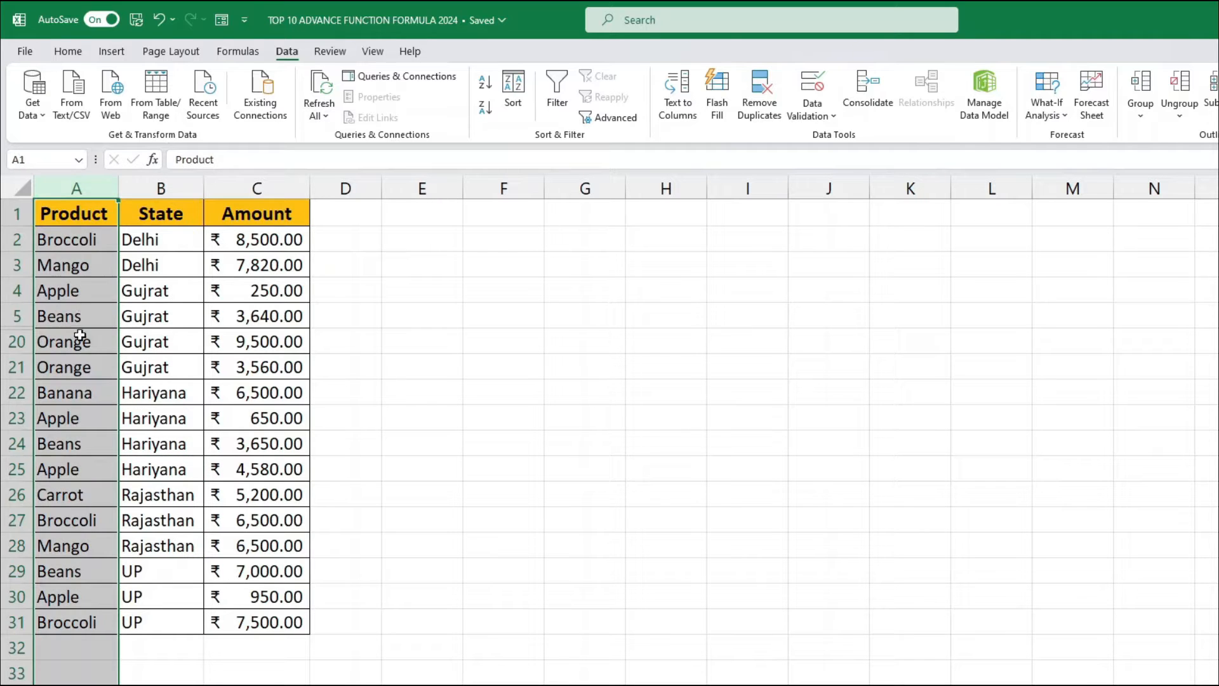
{"action": "left_click", "coordinate": [80, 368]}
{"action": "left_click", "coordinate": [485, 82]}
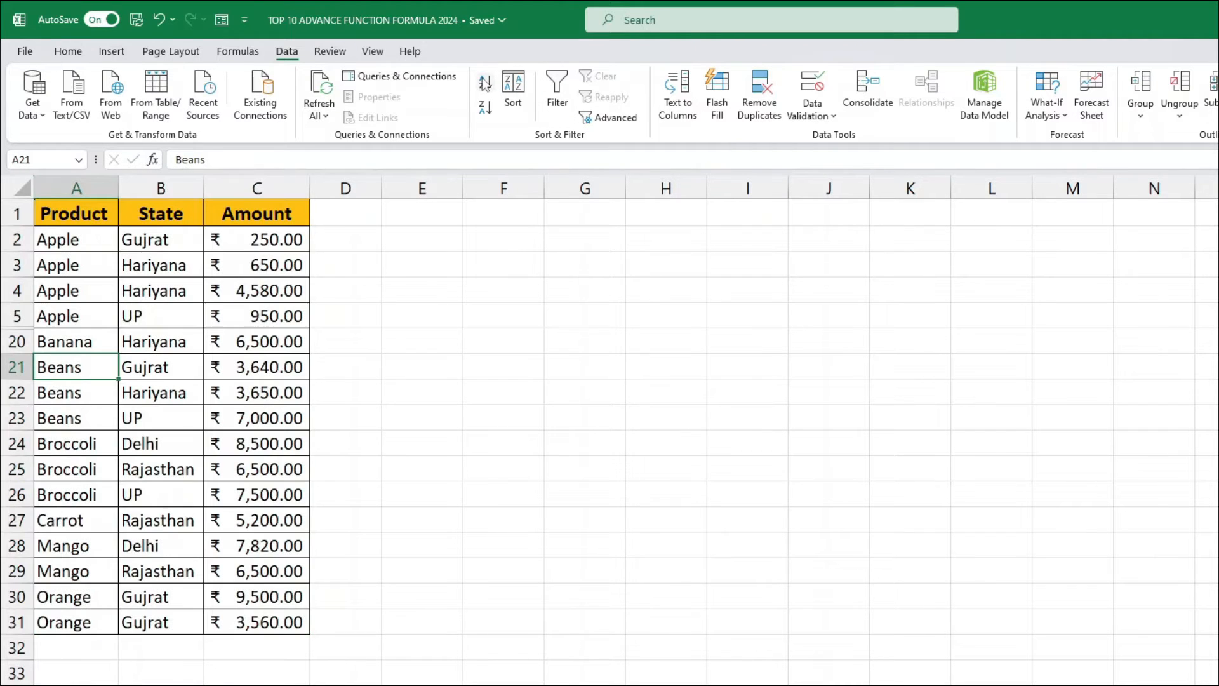
{"action": "left_click_drag", "start_coordinate": [68, 231], "coordinate": [79, 486]}
{"action": "left_click", "coordinate": [92, 368]}
{"action": "left_click", "coordinate": [163, 334]}
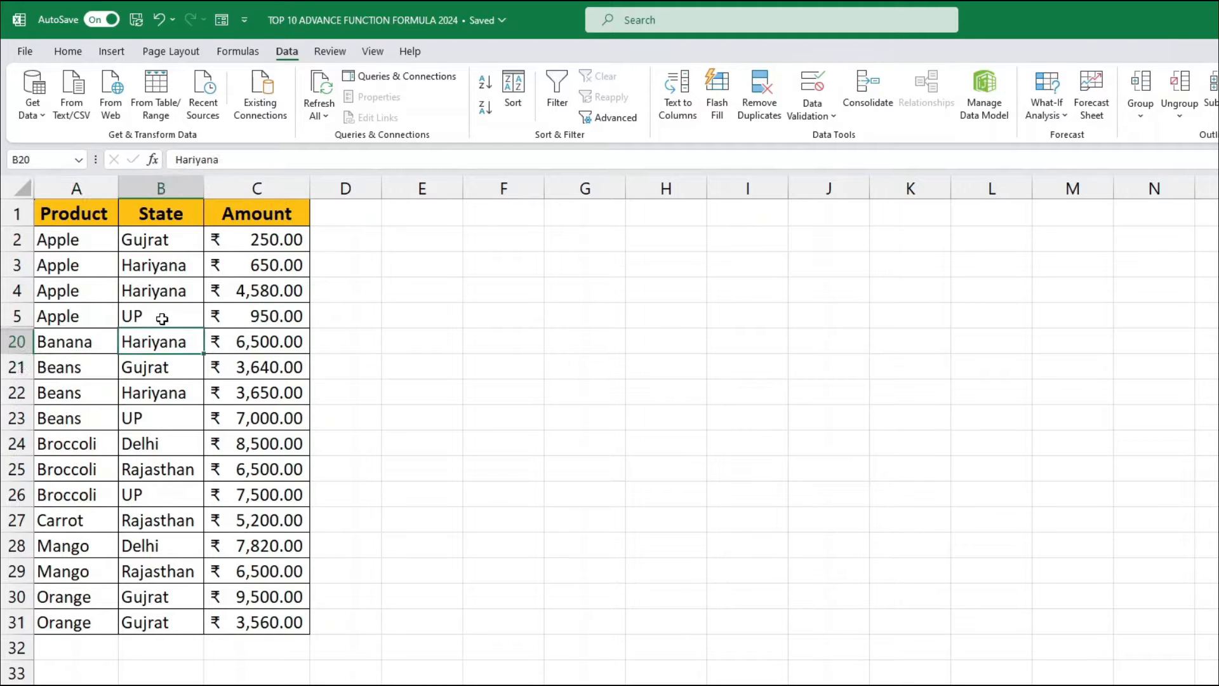
Sort the product table by State in descending order
{"action": "left_click_drag", "start_coordinate": [111, 224], "coordinate": [289, 622]}
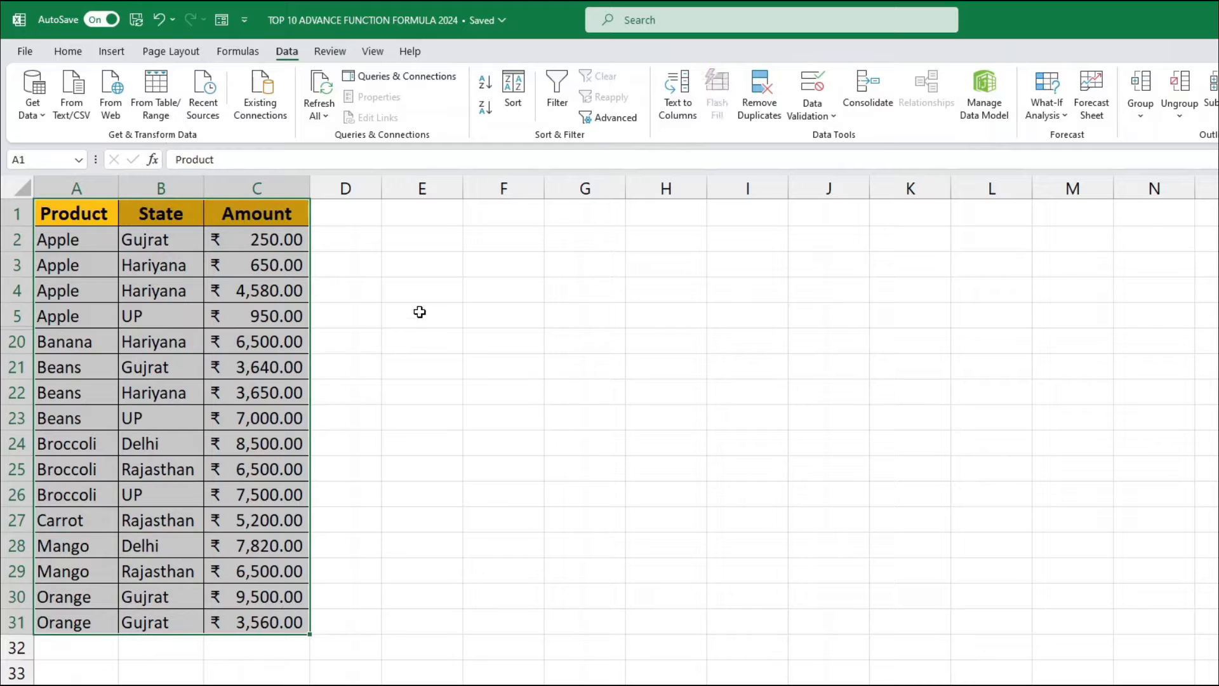
{"action": "left_click", "coordinate": [182, 326]}
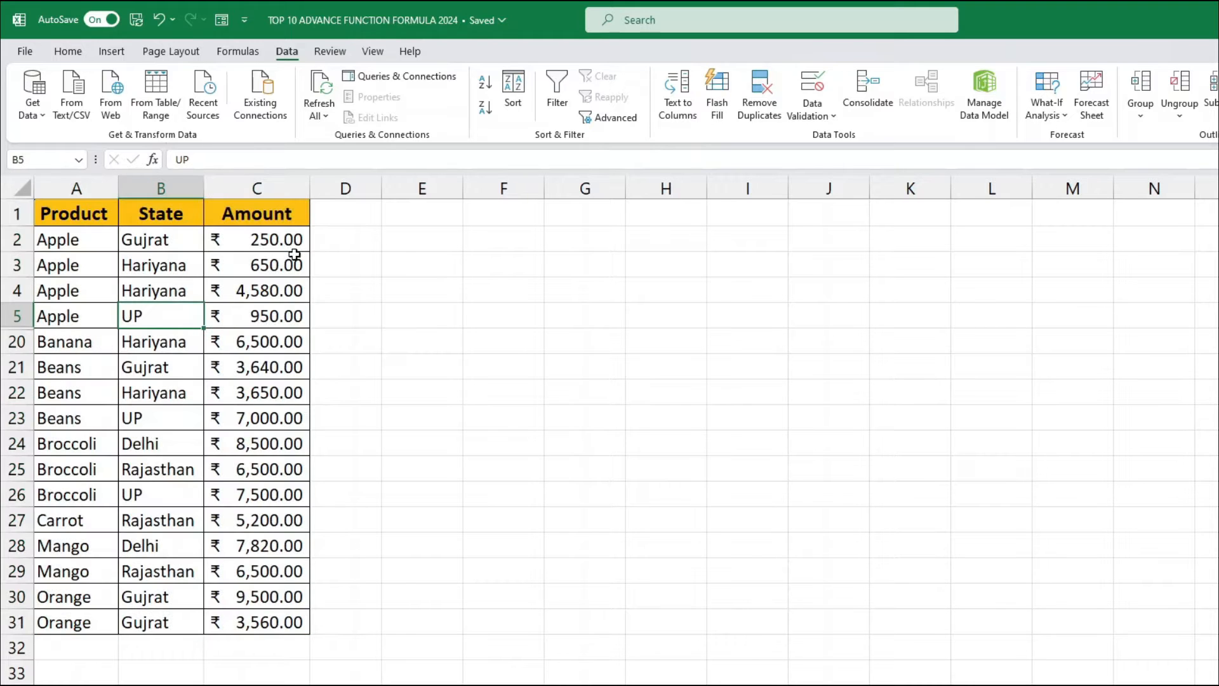
{"action": "left_click_drag", "start_coordinate": [450, 212], "coordinate": [756, 629]}
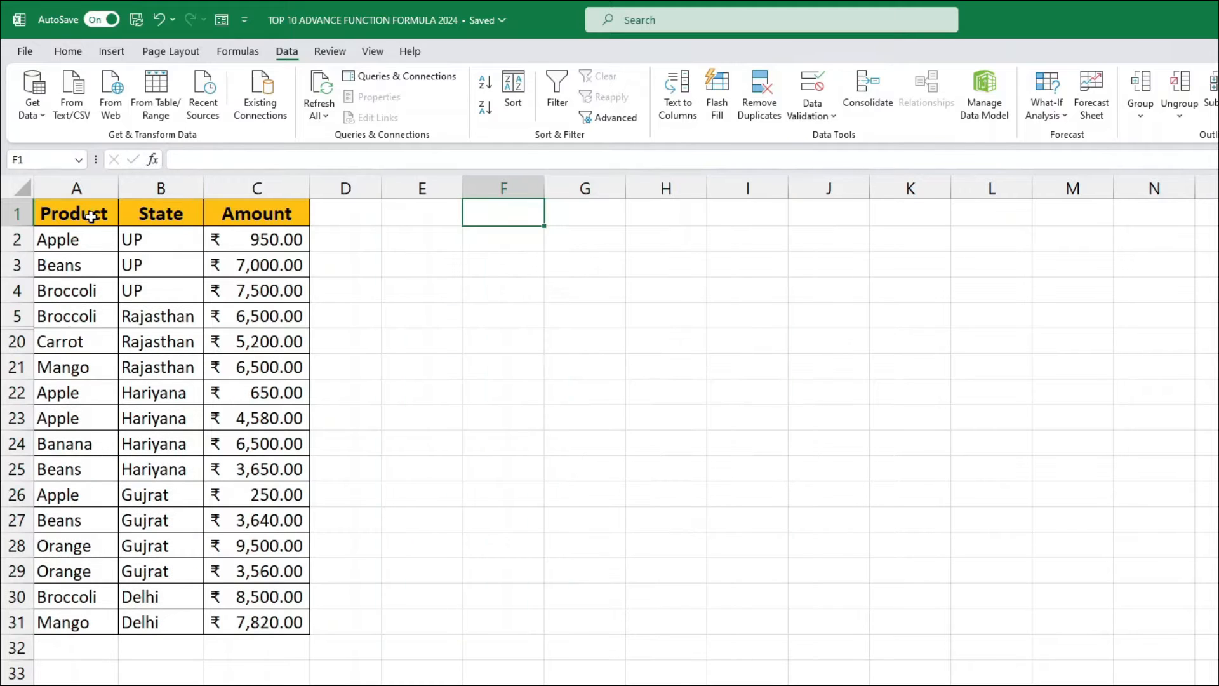
Copy the Product, State and Amount headers from A1:C1 to F1:H1
{"action": "left_click_drag", "start_coordinate": [90, 217], "coordinate": [257, 218]}
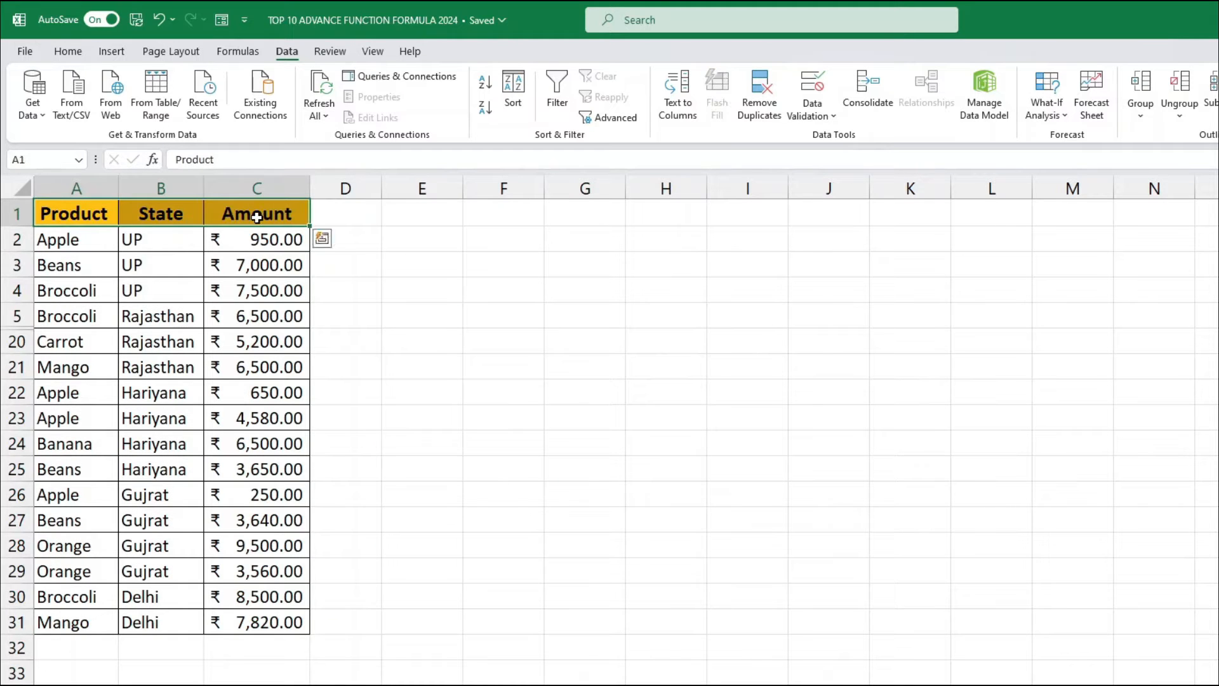
{"action": "key", "text": "ctrl+c"}
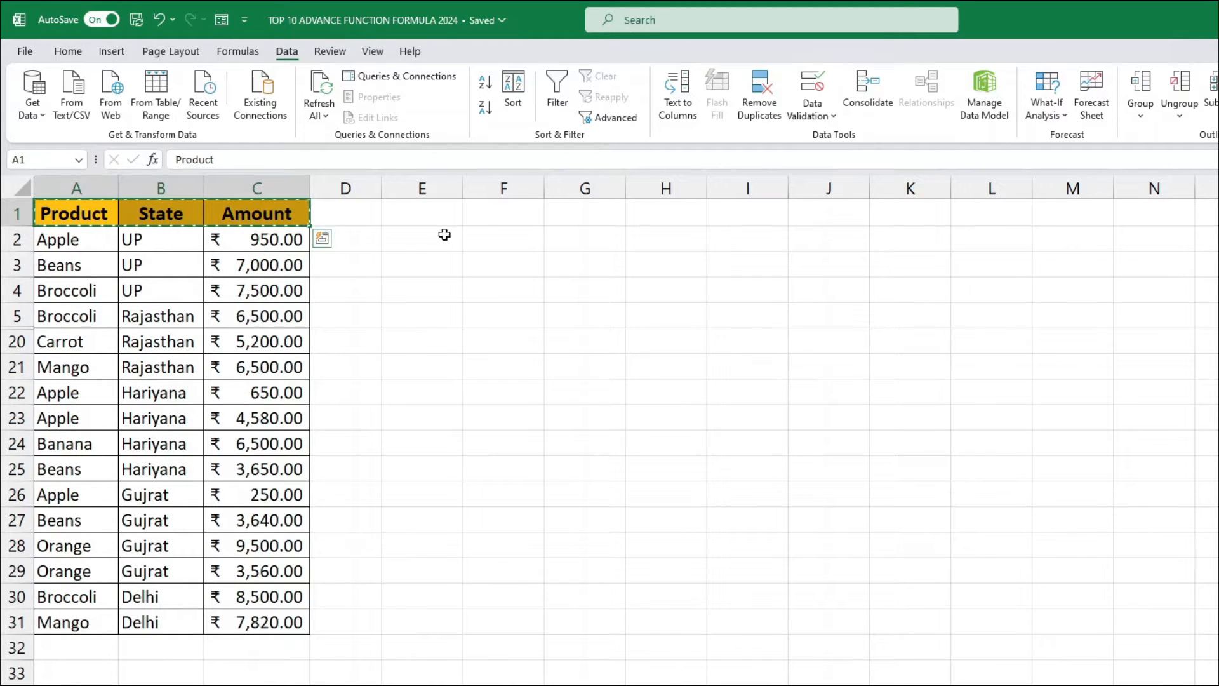
{"action": "left_click", "coordinate": [492, 214]}
{"action": "key", "text": "ctrl+v"}
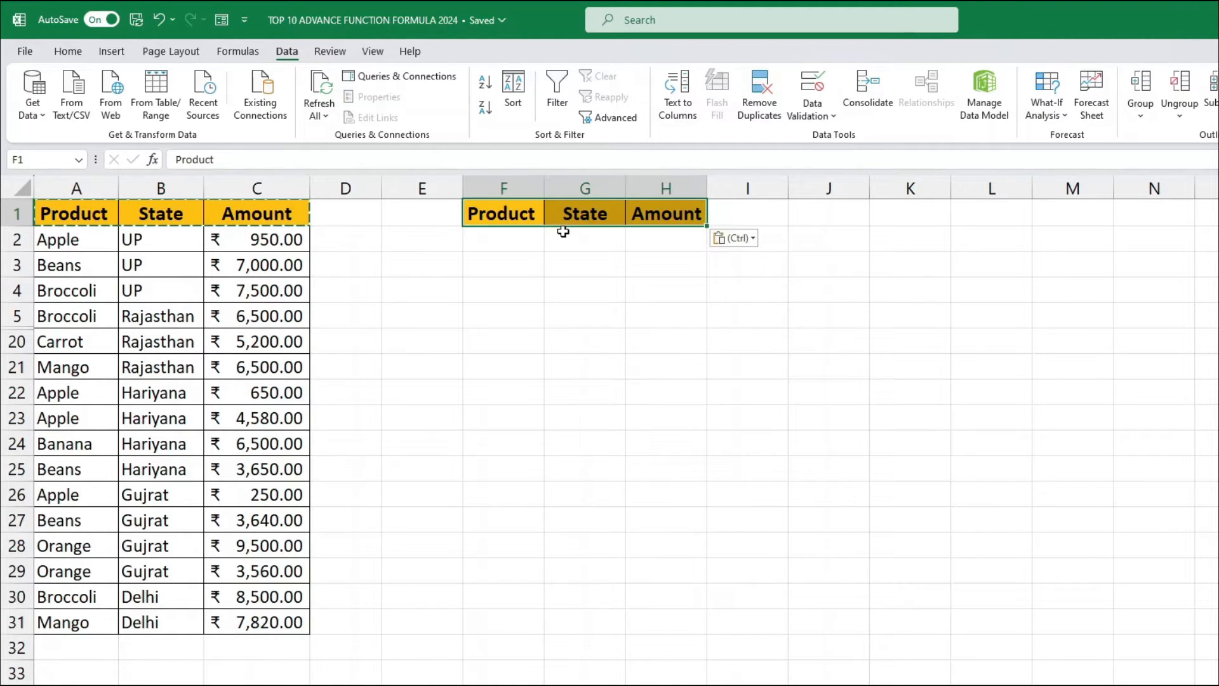
Enter =SORT(A2:C31) in F2 to output a sorted copy of the product table
{"action": "left_click", "coordinate": [528, 239]}
{"action": "type", "text": "=SOR"}
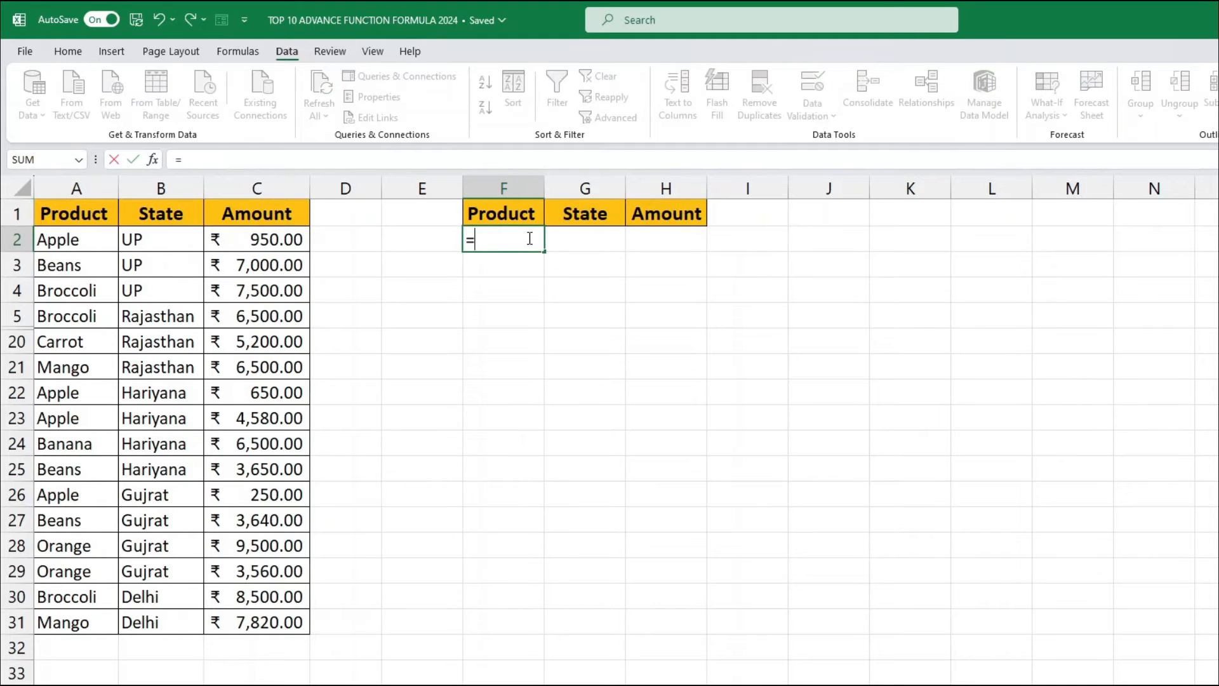
{"action": "type", "text": "T("}
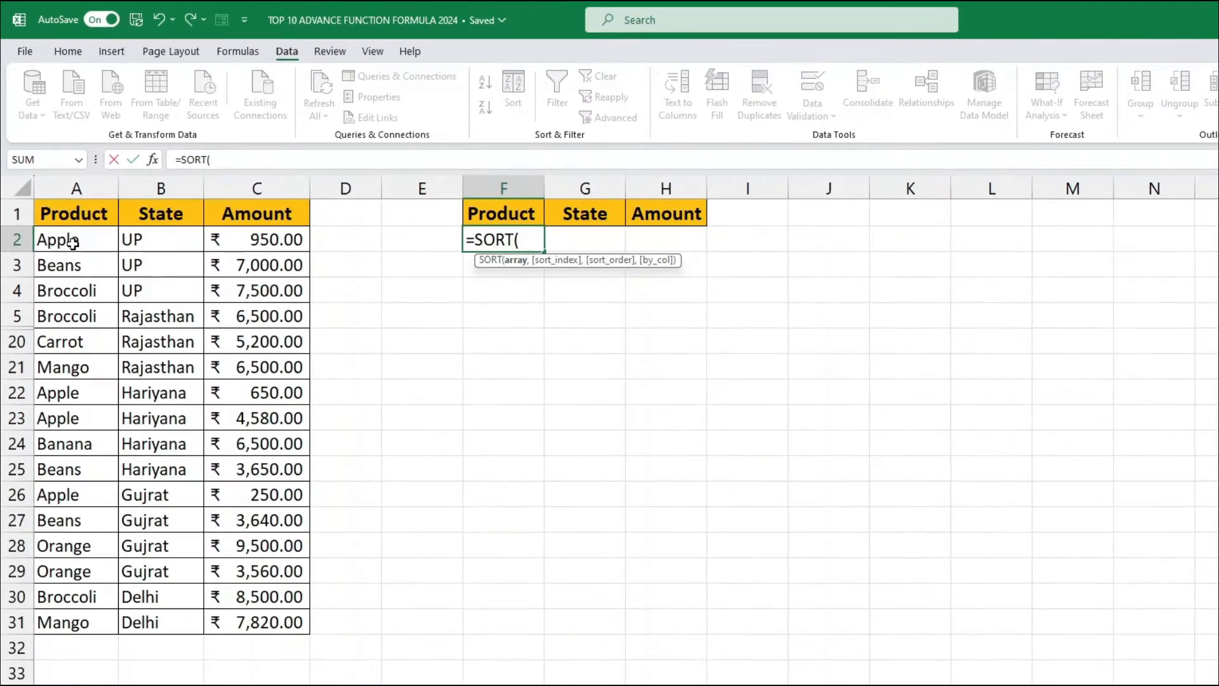
{"action": "left_click_drag", "start_coordinate": [93, 368], "coordinate": [392, 685]}
{"action": "left_click_drag", "start_coordinate": [254, 551], "coordinate": [279, 626]}
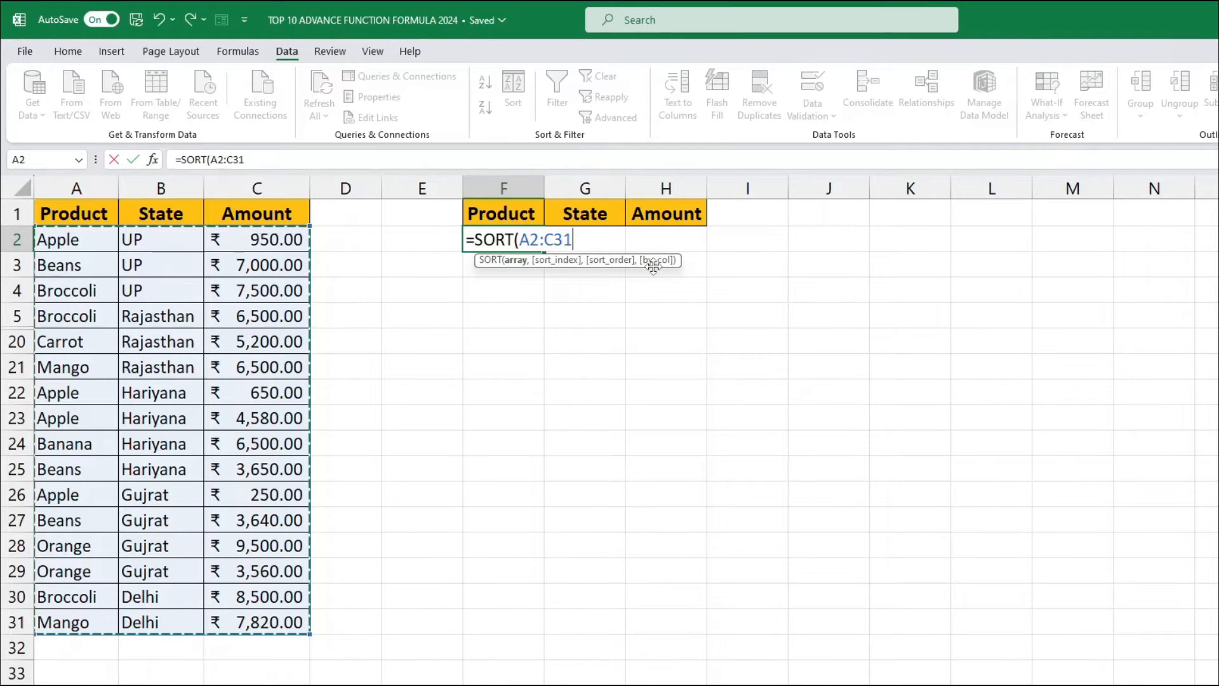
{"action": "type", "text": ")"}
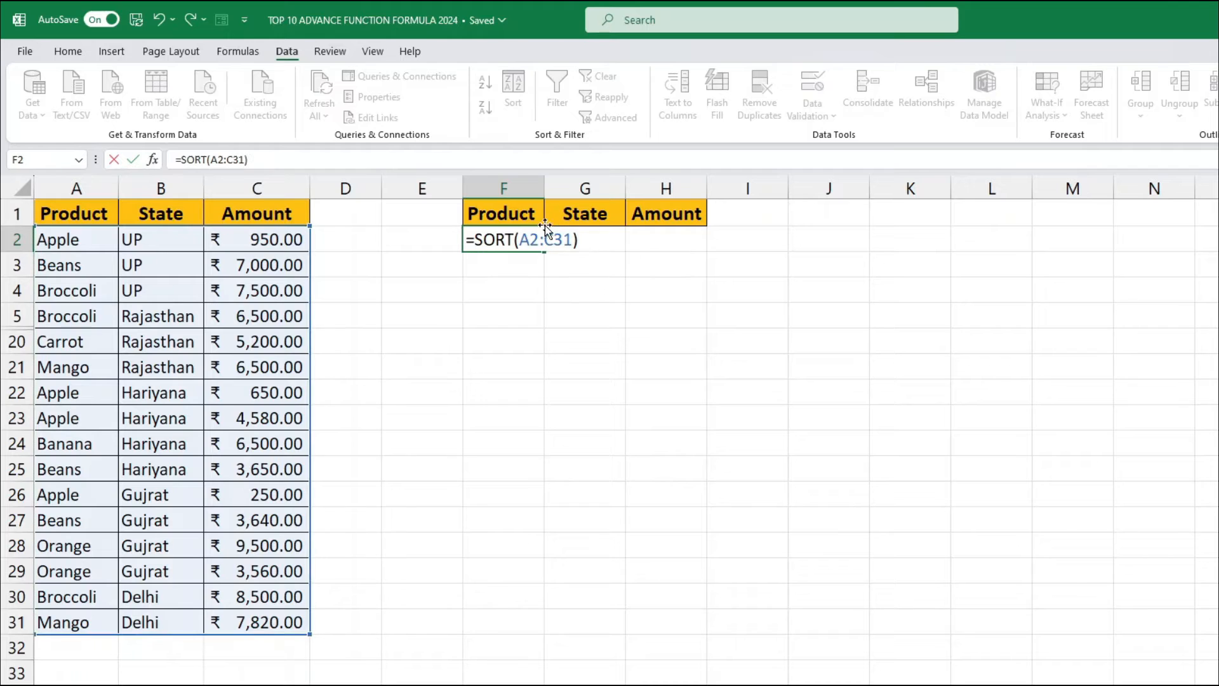
{"action": "left_click_drag", "start_coordinate": [569, 240], "coordinate": [517, 240]}
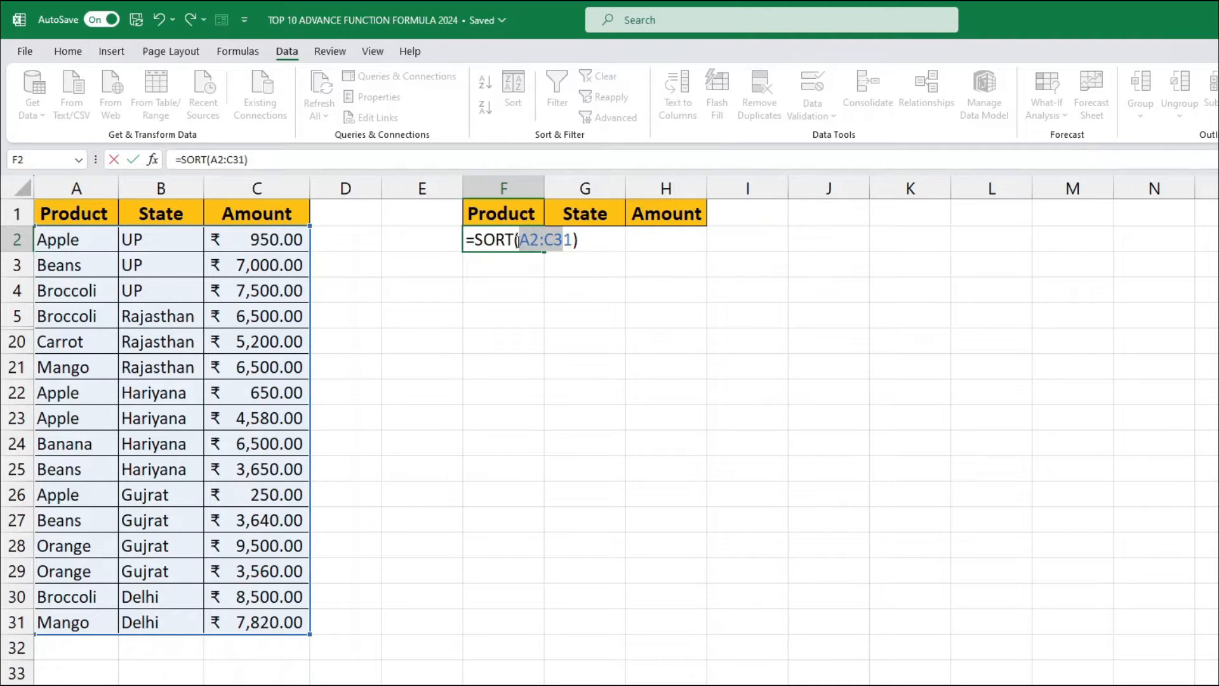
{"action": "left_click", "coordinate": [547, 237]}
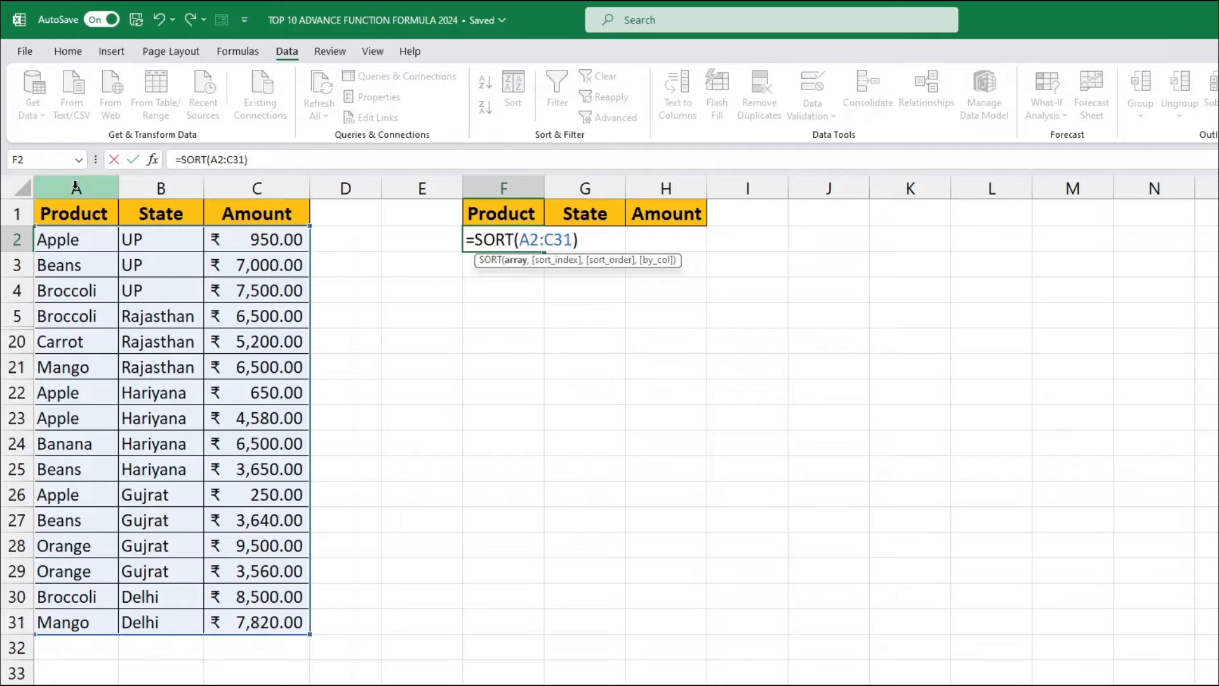
{"action": "key", "text": "Return"}
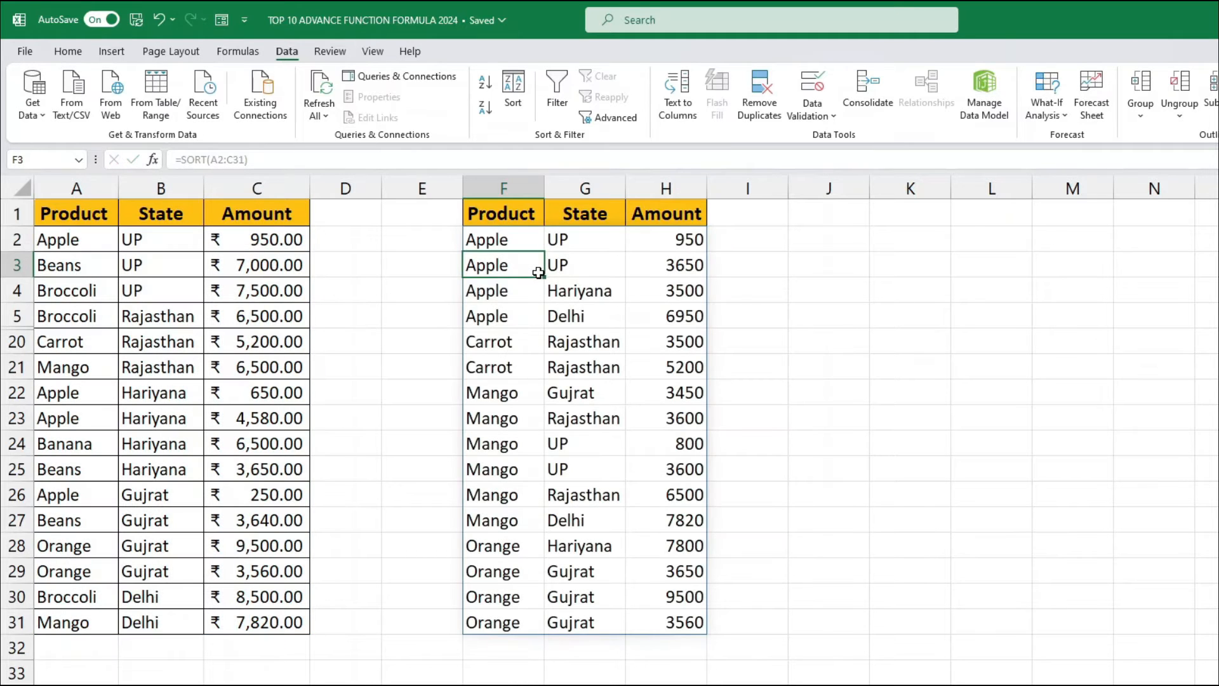
Compare the sorted output in columns F to H with the source table, focusing on the two Product columns
{"action": "left_click_drag", "start_coordinate": [526, 241], "coordinate": [526, 291]}
{"action": "left_click_drag", "start_coordinate": [70, 239], "coordinate": [279, 600]}
{"action": "left_click", "coordinate": [70, 182]}
{"action": "left_click_drag", "start_coordinate": [78, 237], "coordinate": [93, 398]}
{"action": "left_click_drag", "start_coordinate": [508, 242], "coordinate": [527, 370]}
{"action": "left_click", "coordinate": [513, 184]}
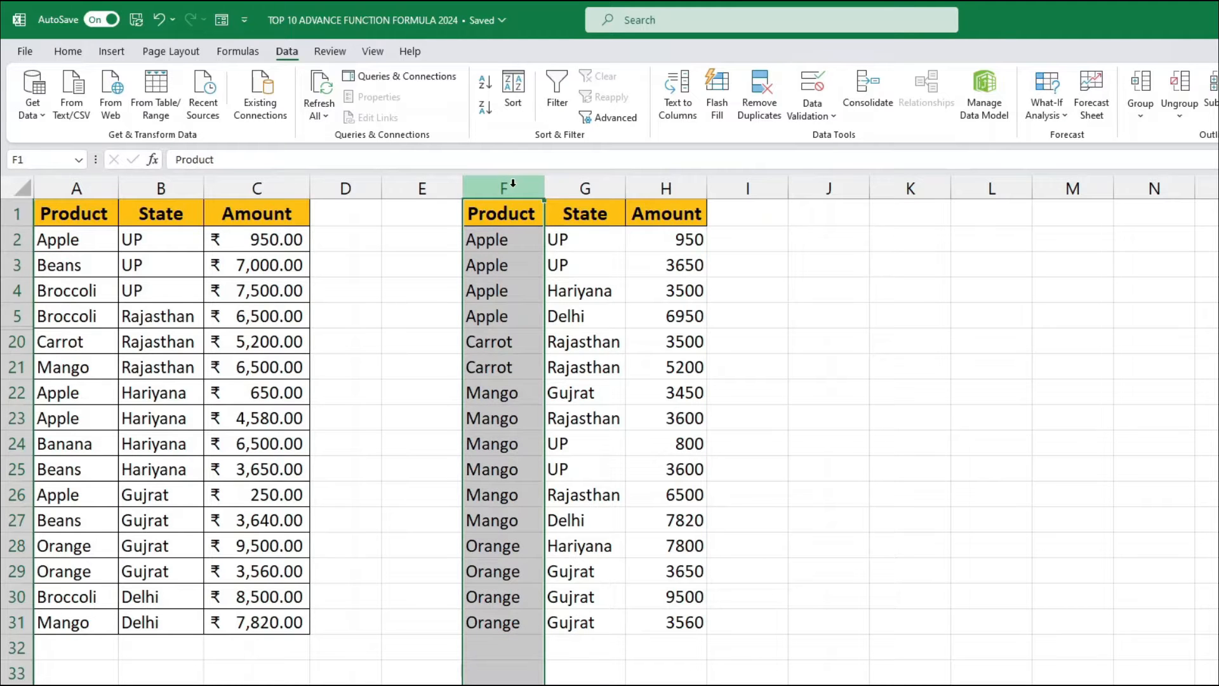
{"action": "left_click_drag", "start_coordinate": [499, 238], "coordinate": [510, 338]}
{"action": "left_click_drag", "start_coordinate": [502, 239], "coordinate": [677, 606]}
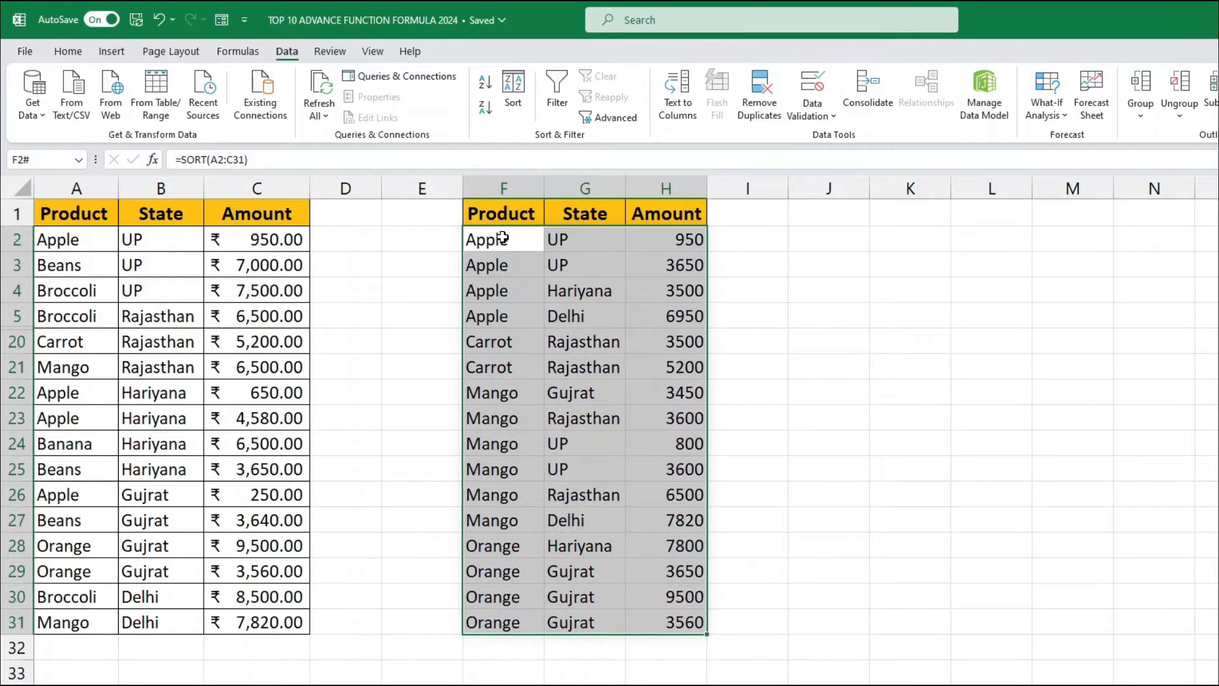
{"action": "left_click", "coordinate": [502, 238]}
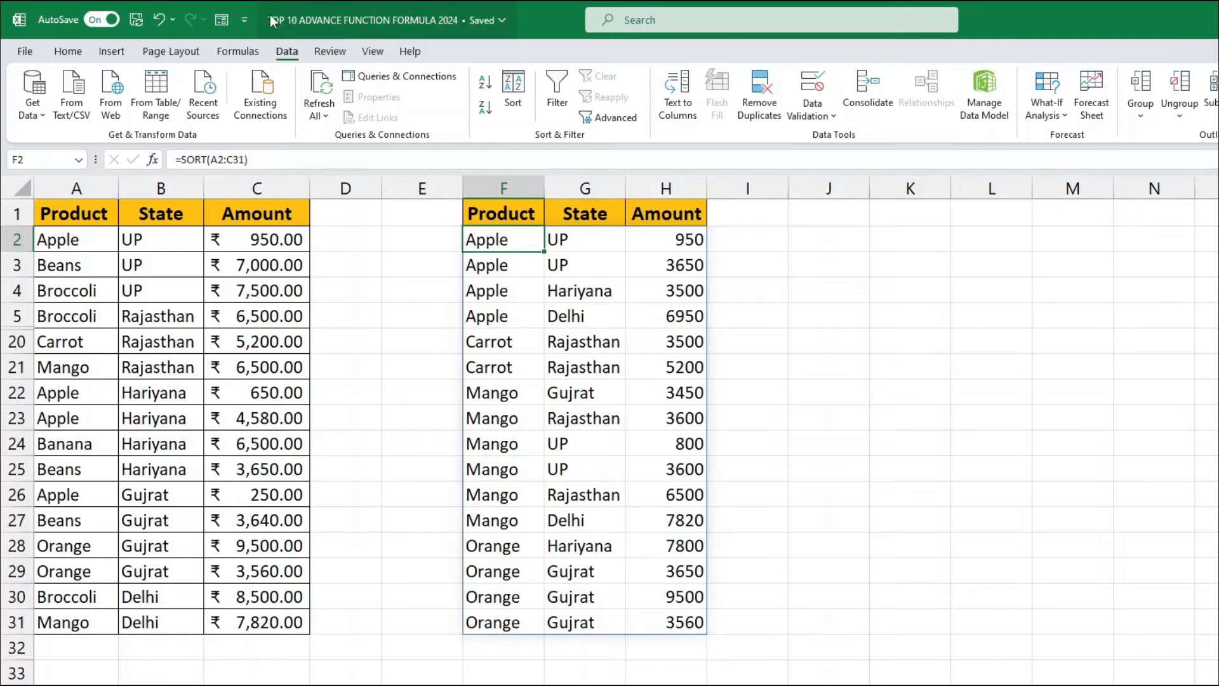
Replace the formula in F2 with =SORT(A2:C31,2) to sort by the State column, and check the sorted states
{"action": "left_click", "coordinate": [80, 184]}
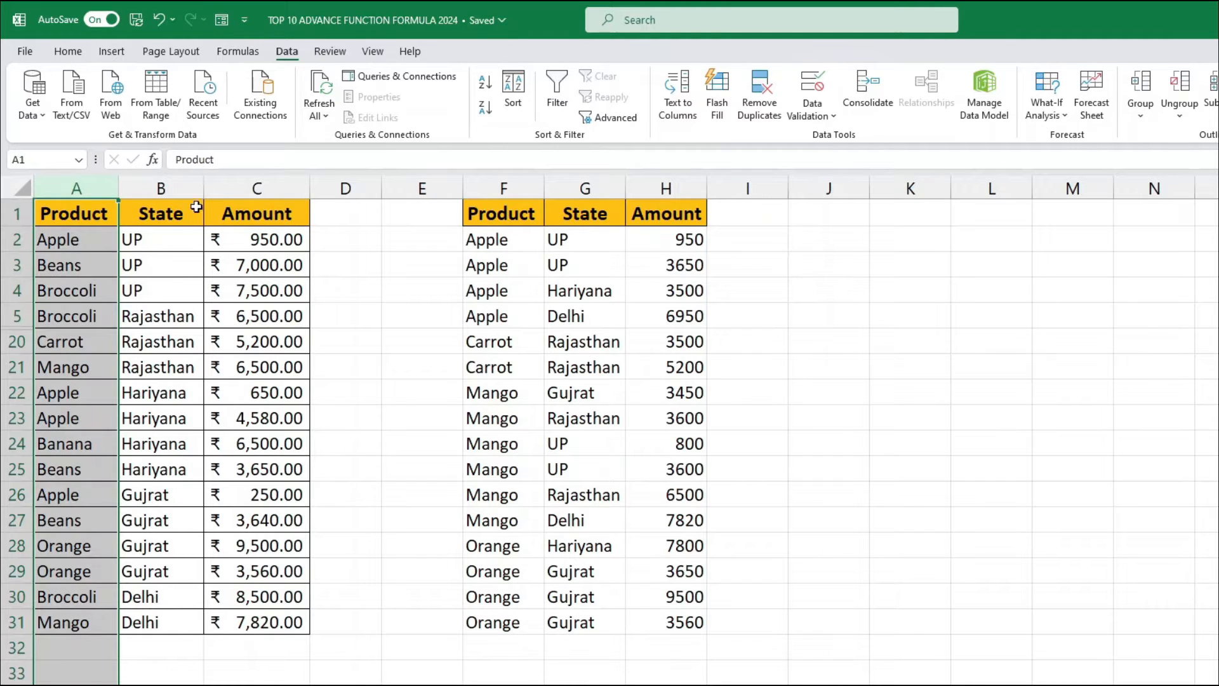
{"action": "left_click", "coordinate": [170, 187]}
{"action": "left_click", "coordinate": [512, 238]}
{"action": "key", "text": "Delete"}
{"action": "type", "text": "=SORT("}
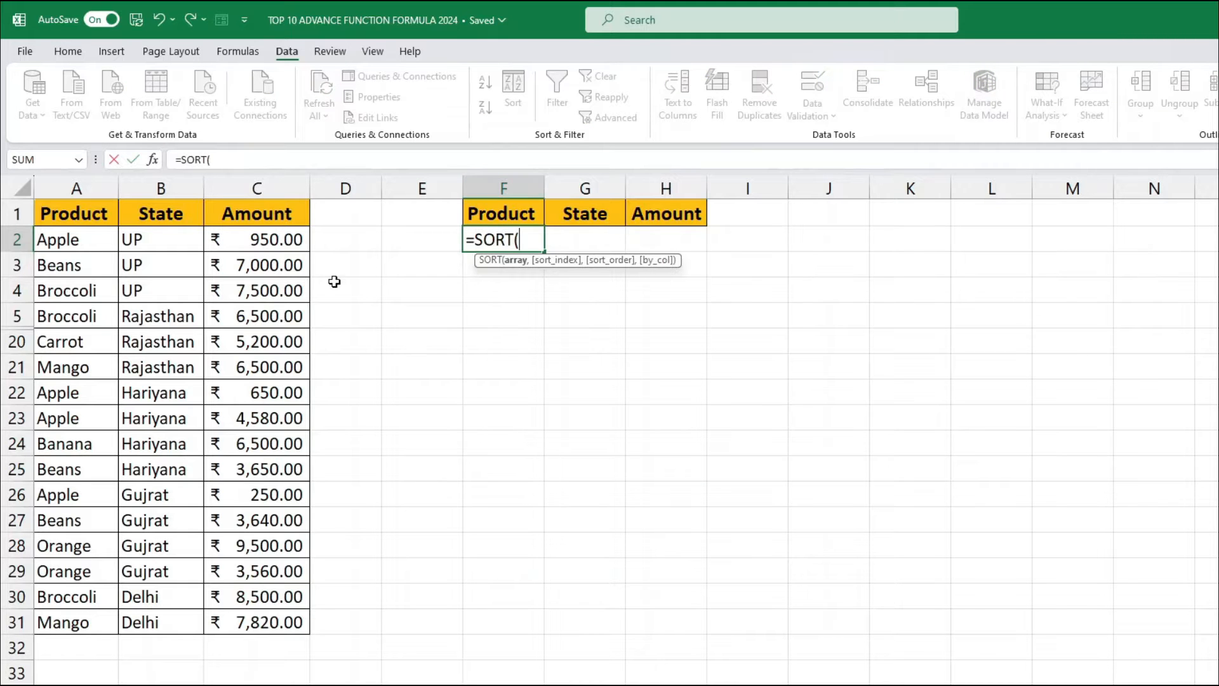
{"action": "left_click_drag", "start_coordinate": [95, 237], "coordinate": [275, 628]}
{"action": "type", "text": ",2"}
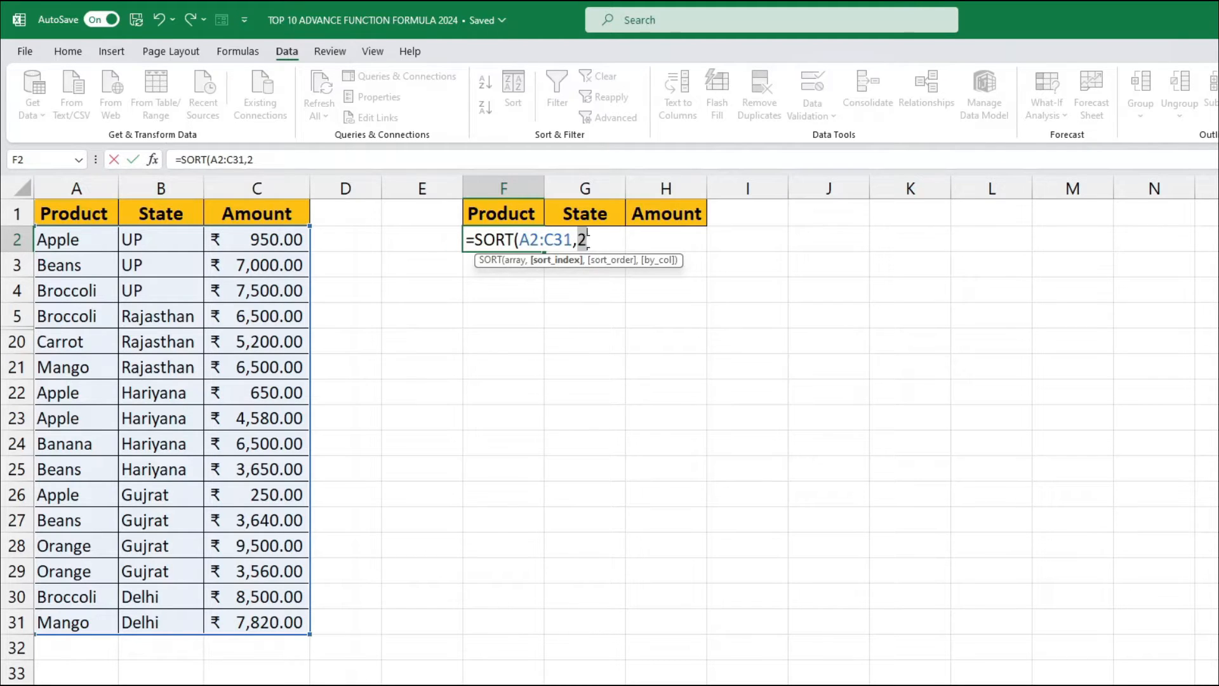
{"action": "type", "text": ")"}
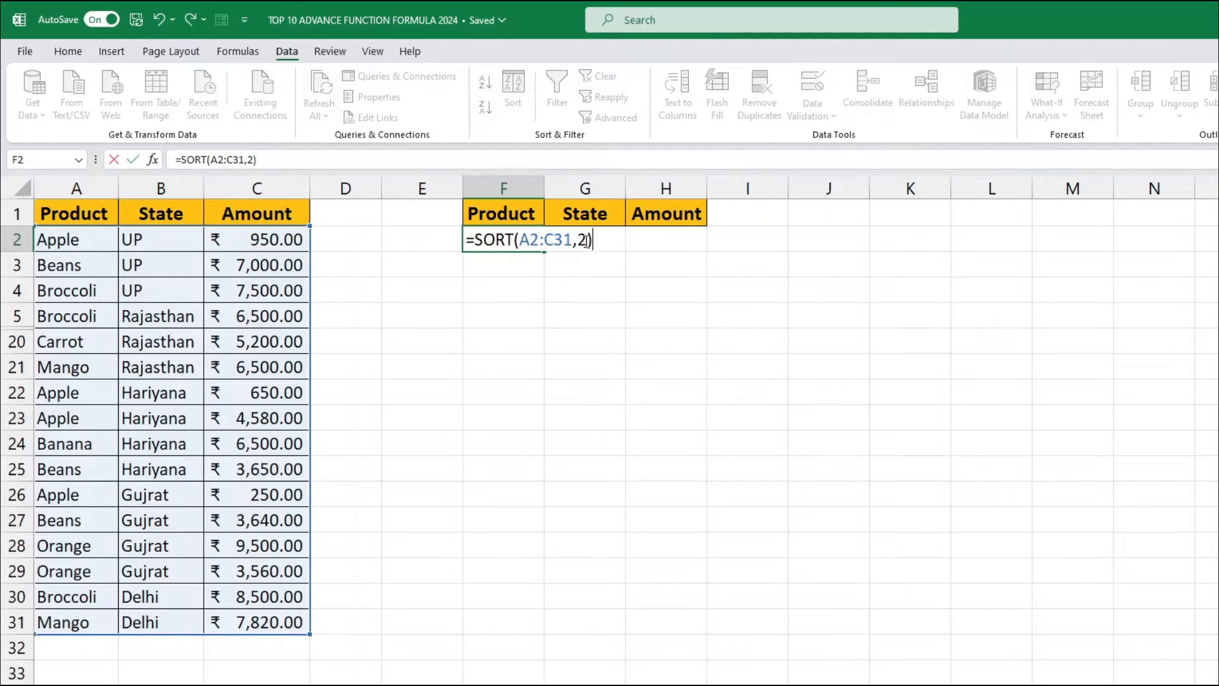
{"action": "key", "text": "Return"}
{"action": "left_click_drag", "start_coordinate": [565, 238], "coordinate": [583, 623]}
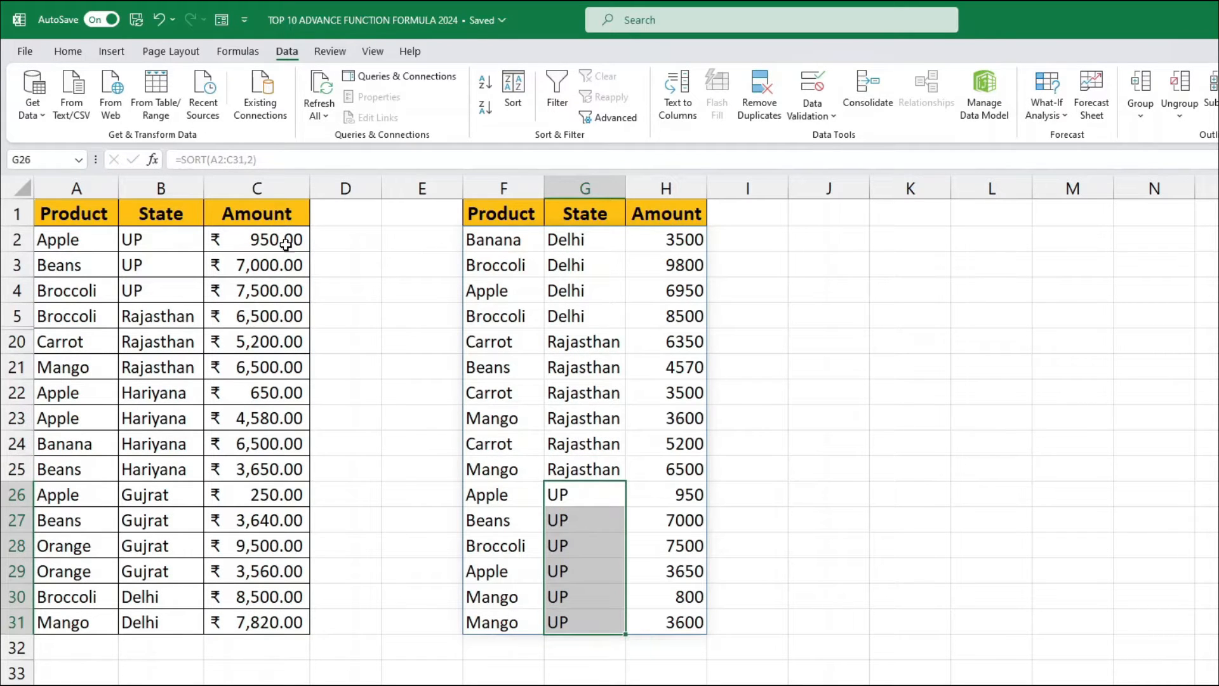
Change the formula in F2 to =SORT(A2:C31,3) to sort by Amount, and check the sorted amounts
{"action": "left_click", "coordinate": [263, 189]}
{"action": "double_click", "coordinate": [506, 240]}
{"action": "left_click", "coordinate": [590, 240]}
{"action": "key", "text": "BackSpace"}
{"action": "type", "text": "31,3)"}
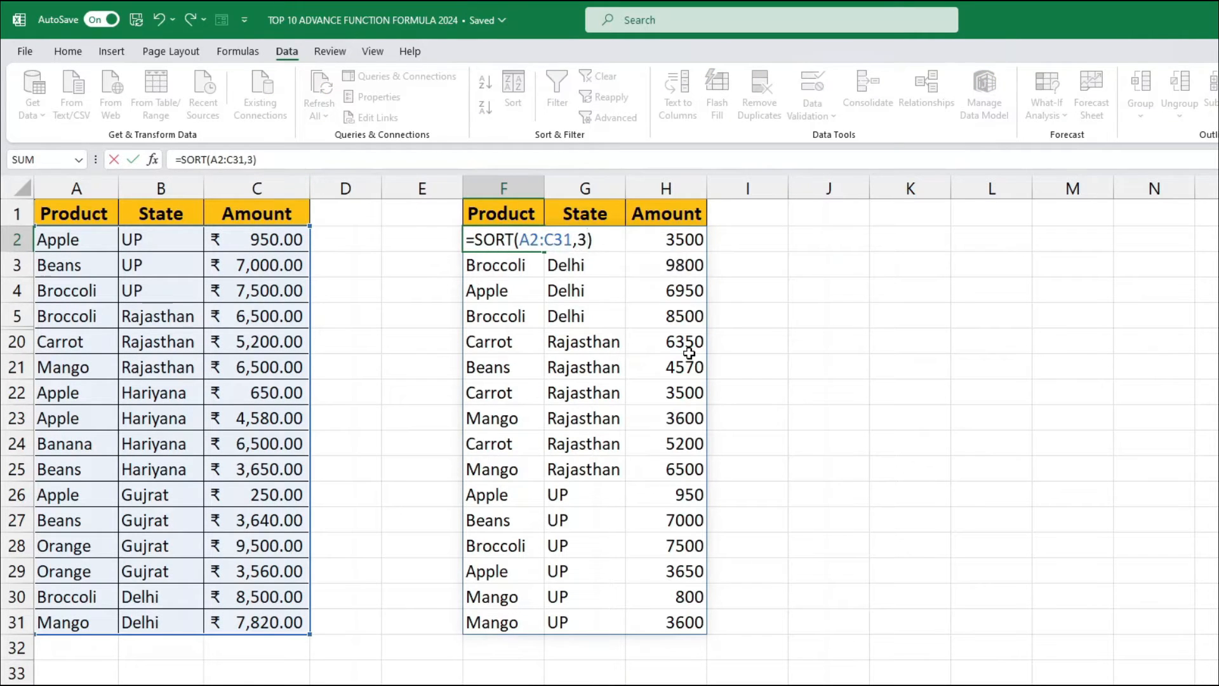
{"action": "key", "text": "Return"}
{"action": "left_click_drag", "start_coordinate": [664, 237], "coordinate": [694, 593]}
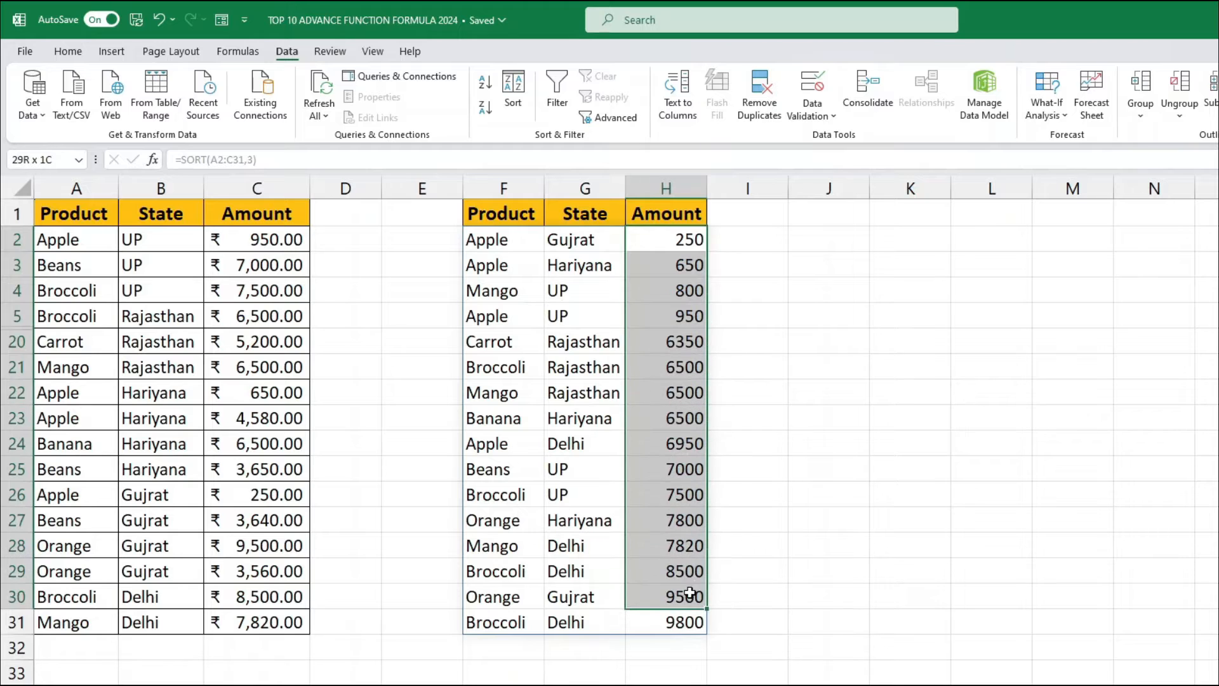
{"action": "left_click", "coordinate": [499, 264]}
{"action": "left_click_drag", "start_coordinate": [684, 236], "coordinate": [691, 623]}
Add the descending sort order to the formula in F2, making it =SORT(A2:C31,3,-1), and review the Amount column
{"action": "left_click", "coordinate": [511, 240]}
{"action": "double_click", "coordinate": [515, 239]}
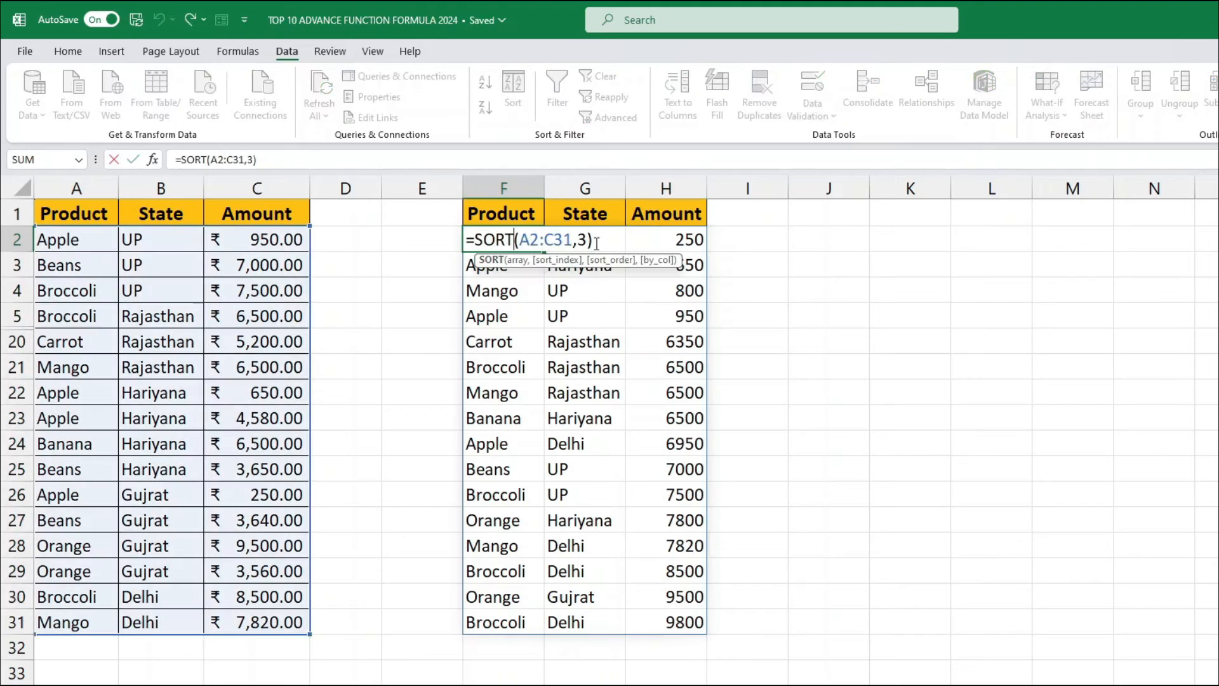
{"action": "left_click", "coordinate": [589, 239]}
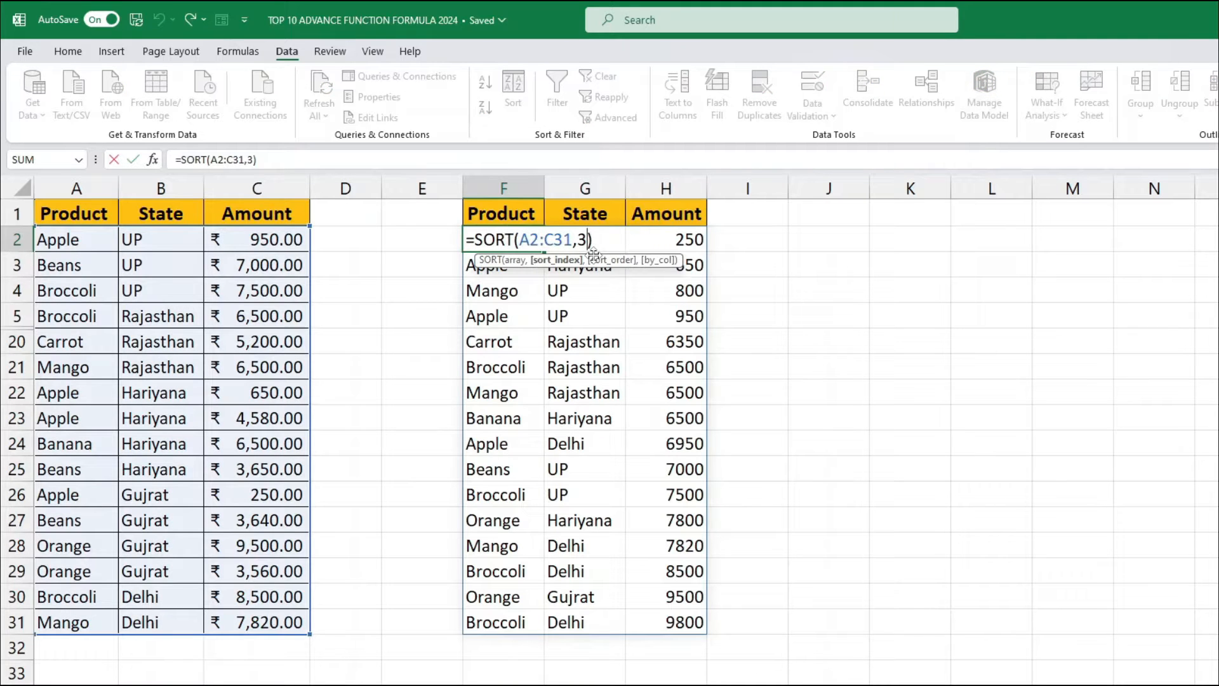
{"action": "type", "text": ","}
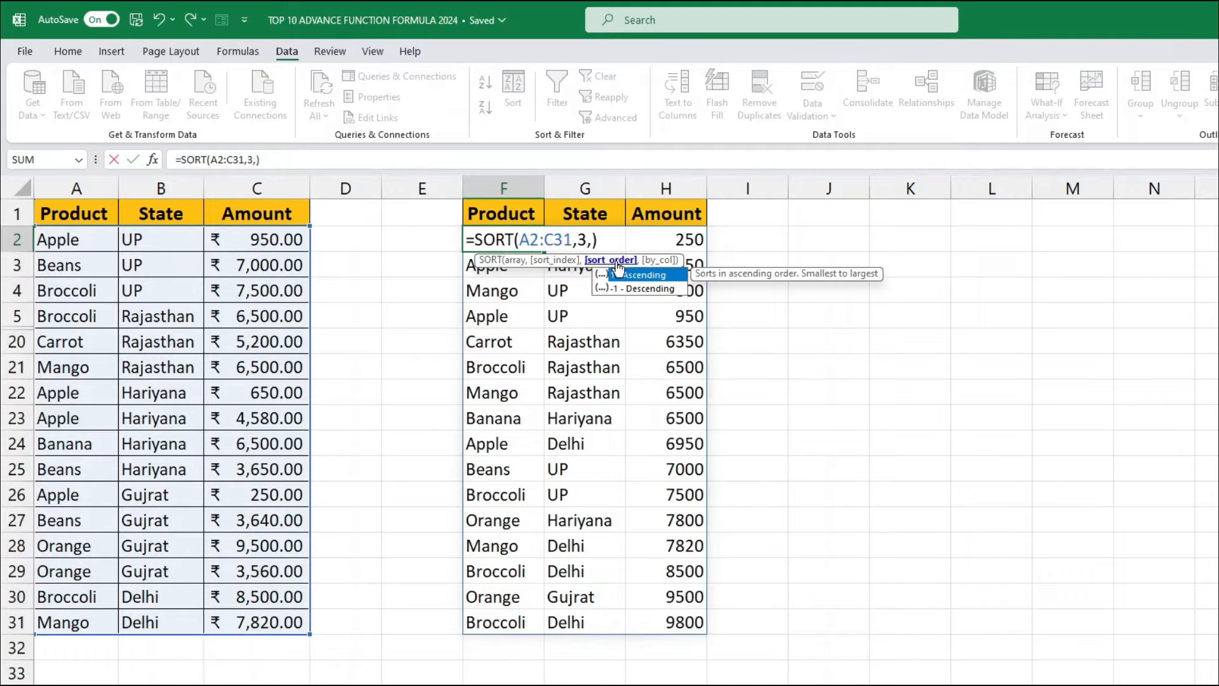
{"action": "left_click", "coordinate": [658, 290]}
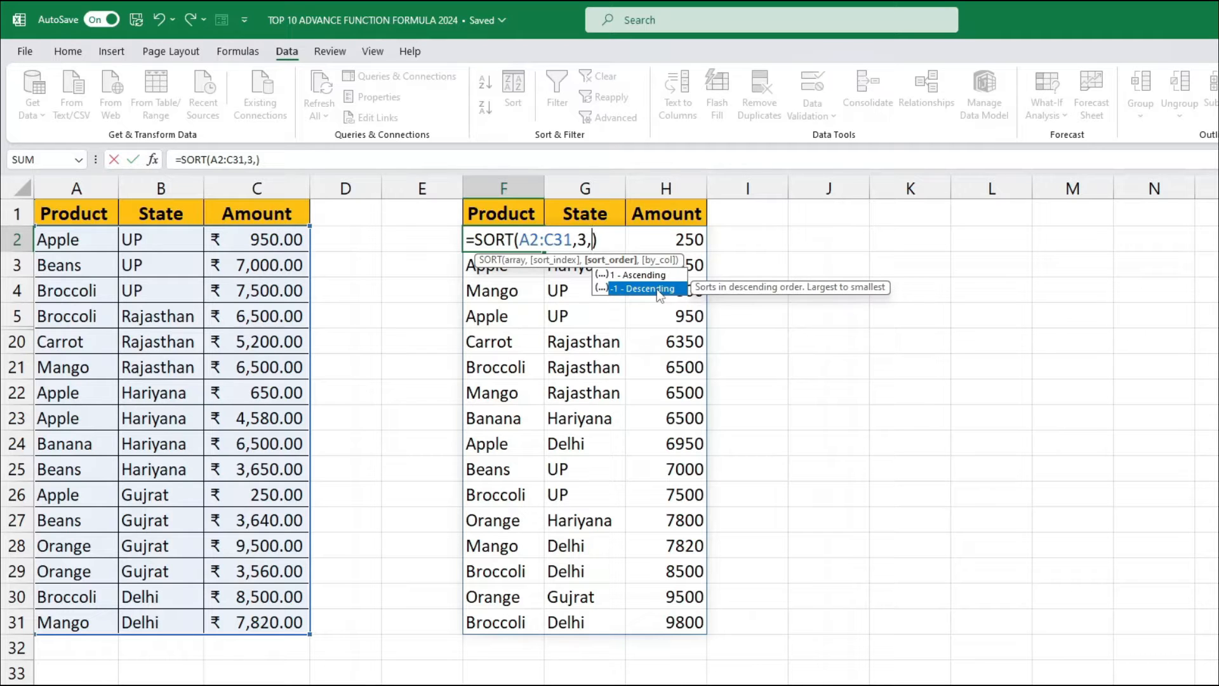
{"action": "double_click", "coordinate": [657, 290]}
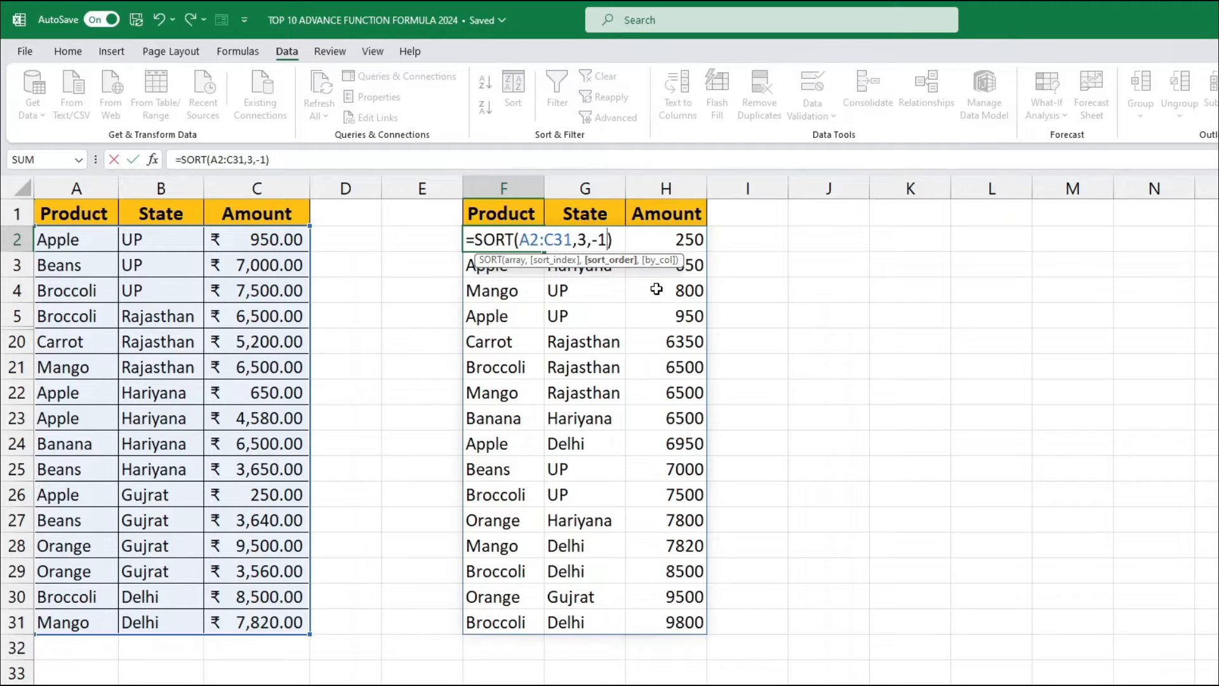
{"action": "key", "text": "Return"}
{"action": "left_click_drag", "start_coordinate": [688, 241], "coordinate": [685, 621]}
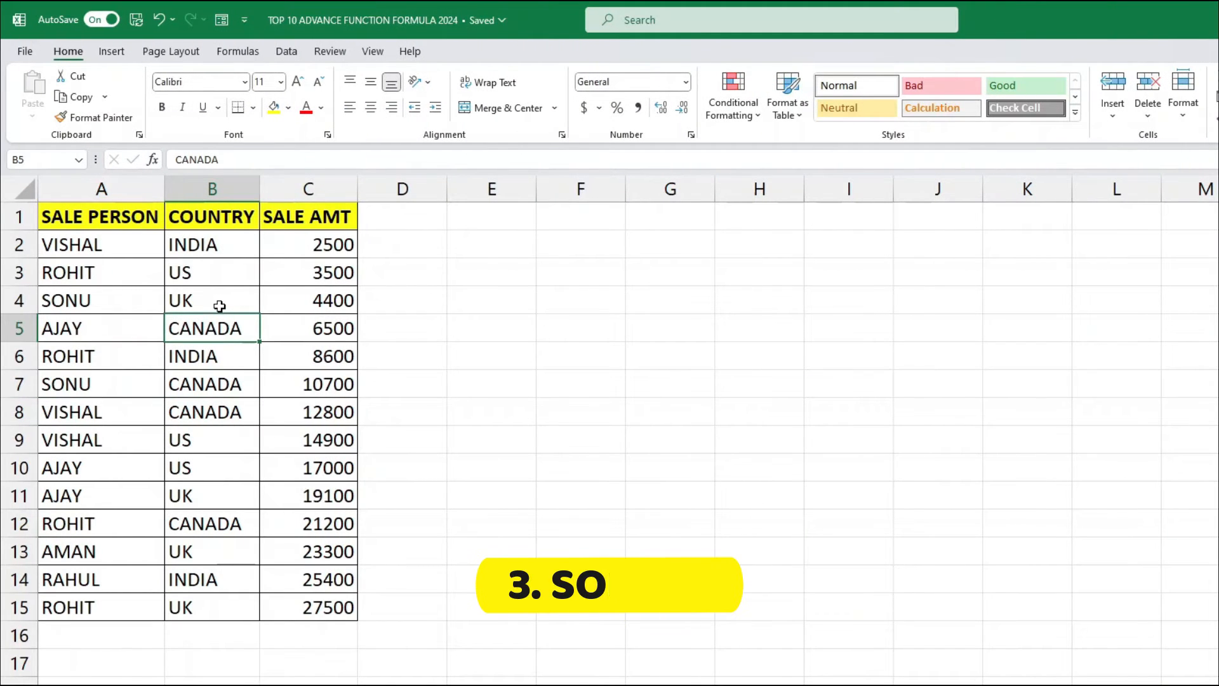
Examine the SALE PERSON and COUNTRY columns of the source table, focusing on the repeated sale person names
{"action": "left_click", "coordinate": [122, 187]}
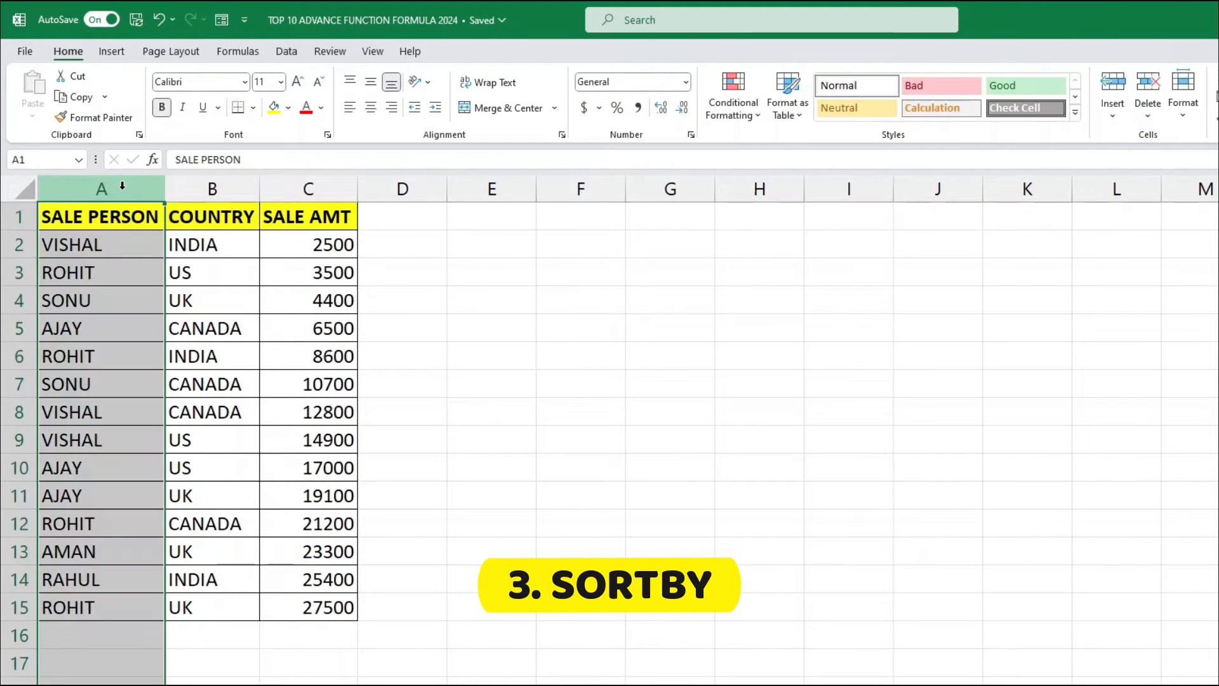
{"action": "left_click", "coordinate": [213, 189]}
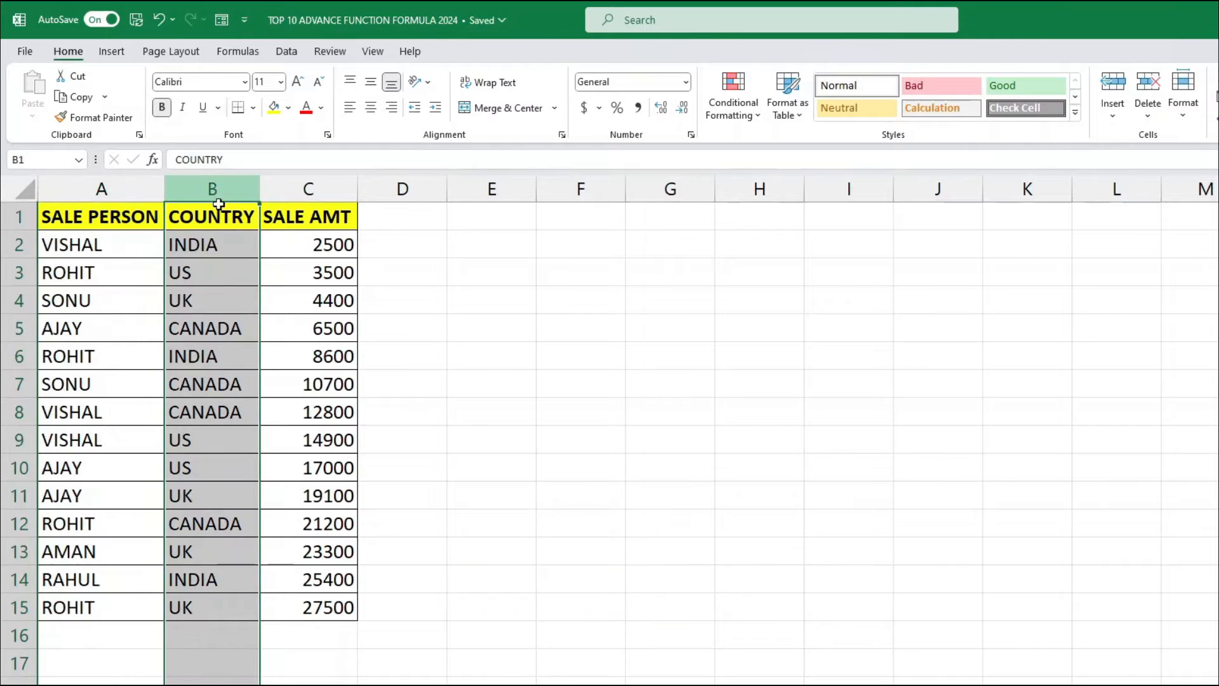
{"action": "left_click", "coordinate": [232, 282]}
{"action": "left_click", "coordinate": [116, 192]}
{"action": "left_click_drag", "start_coordinate": [103, 246], "coordinate": [104, 298]}
{"action": "left_click", "coordinate": [102, 272]}
{"action": "left_click", "coordinate": [98, 356]}
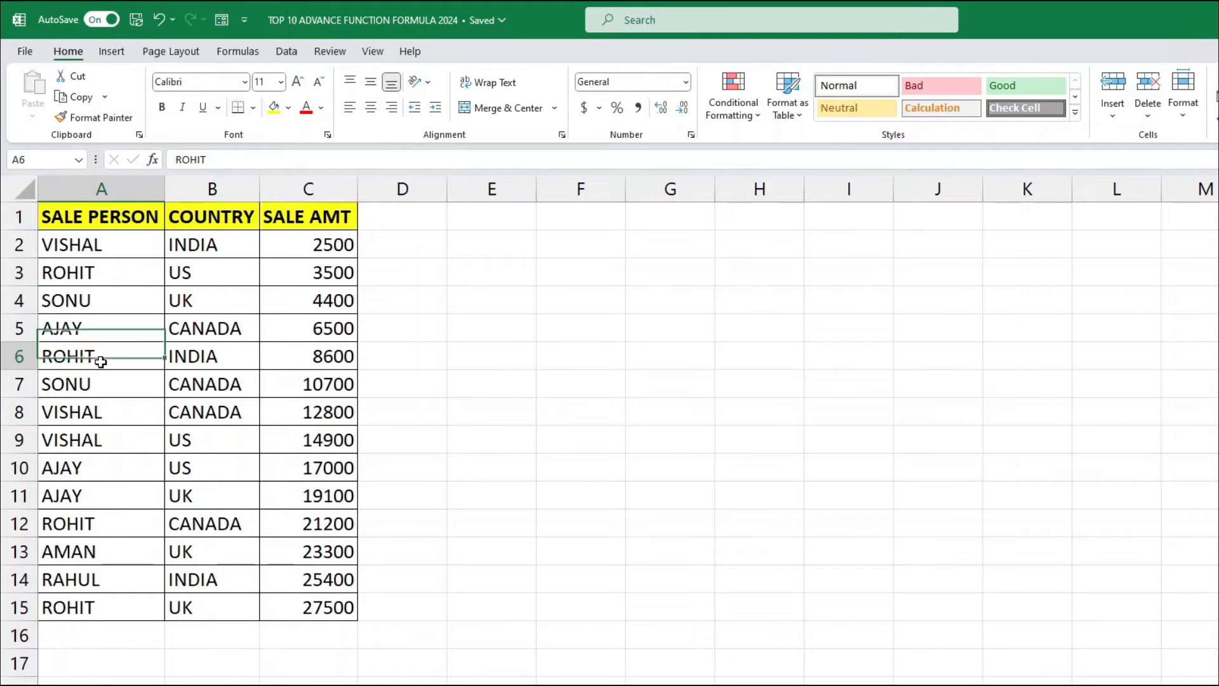
Examine the entries in the COUNTRY column of the source table, focusing on the repeated countries
{"action": "left_click", "coordinate": [227, 192]}
{"action": "left_click_drag", "start_coordinate": [221, 240], "coordinate": [223, 376]}
{"action": "left_click", "coordinate": [224, 326]}
{"action": "left_click", "coordinate": [224, 360]}
{"action": "left_click", "coordinate": [224, 389]}
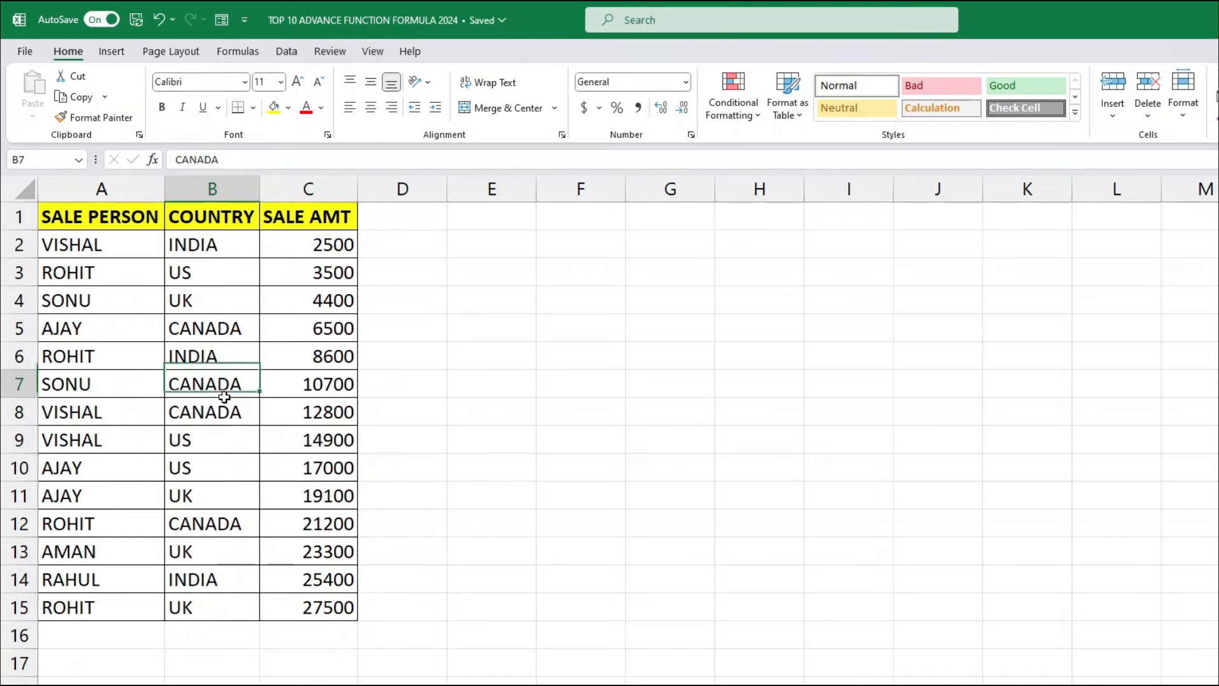
{"action": "left_click_drag", "start_coordinate": [217, 331], "coordinate": [220, 438]}
{"action": "left_click", "coordinate": [218, 354]}
{"action": "left_click", "coordinate": [226, 325]}
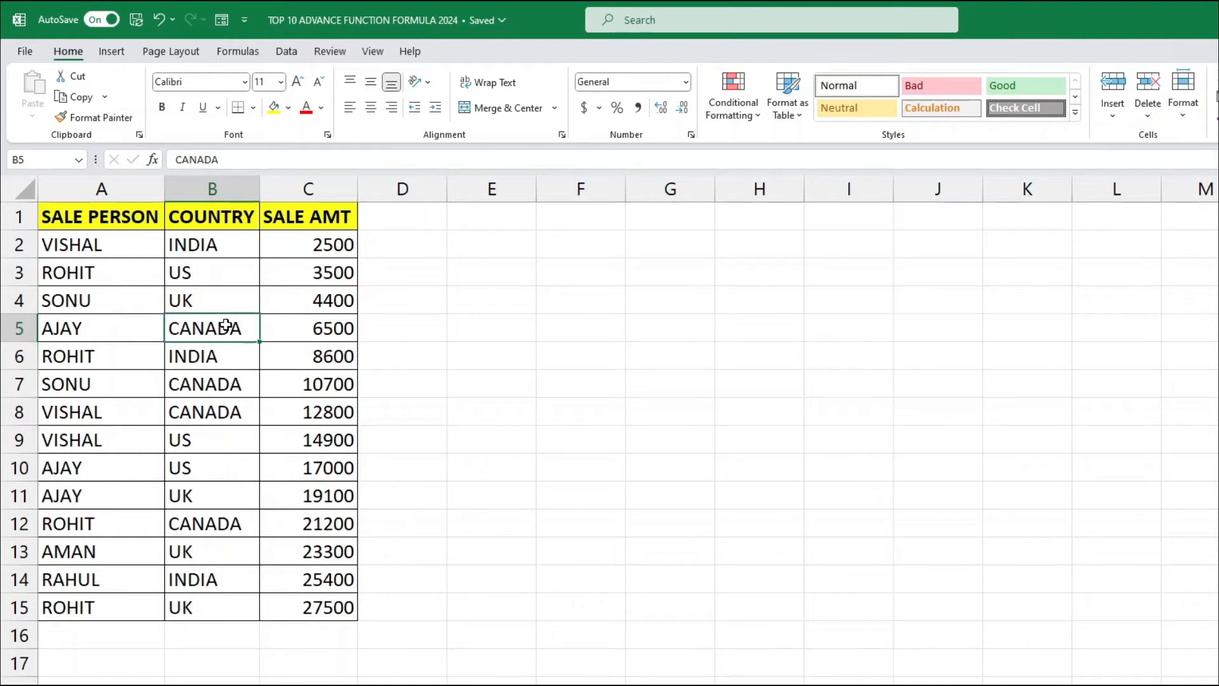
Start a SORTBY formula in E2 over A2:C15 with A2:A15 as the first sort key in ascending order
{"action": "left_click", "coordinate": [519, 245]}
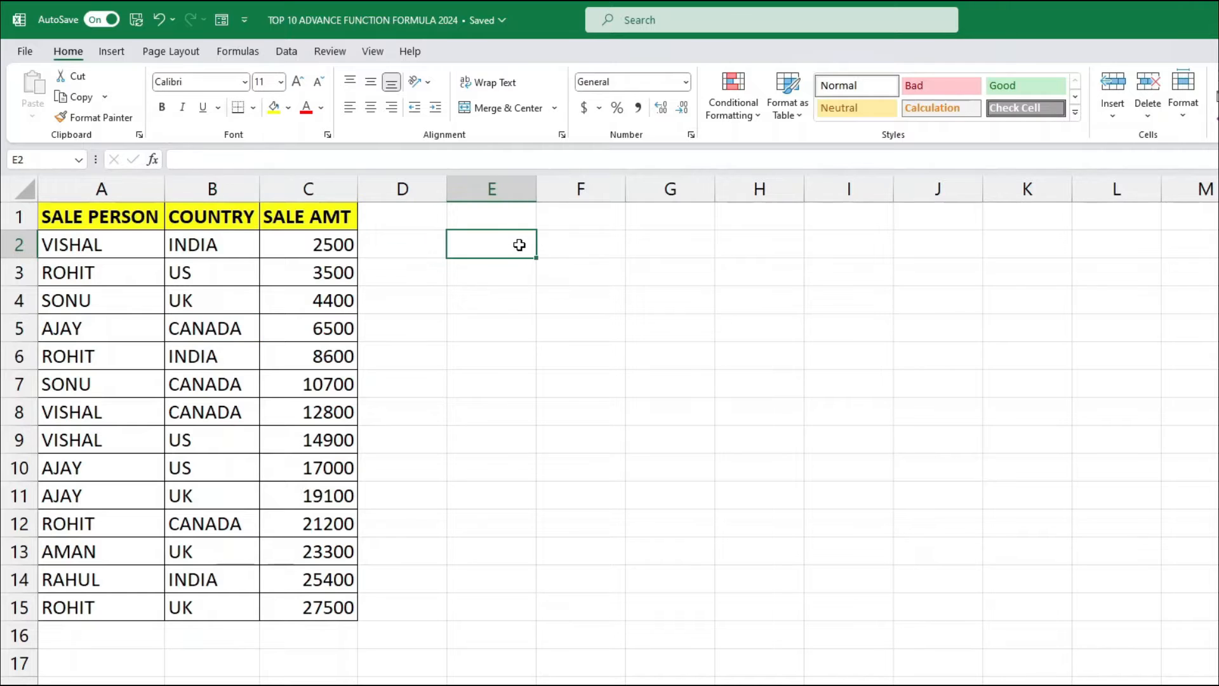
{"action": "type", "text": "=SORTBY("}
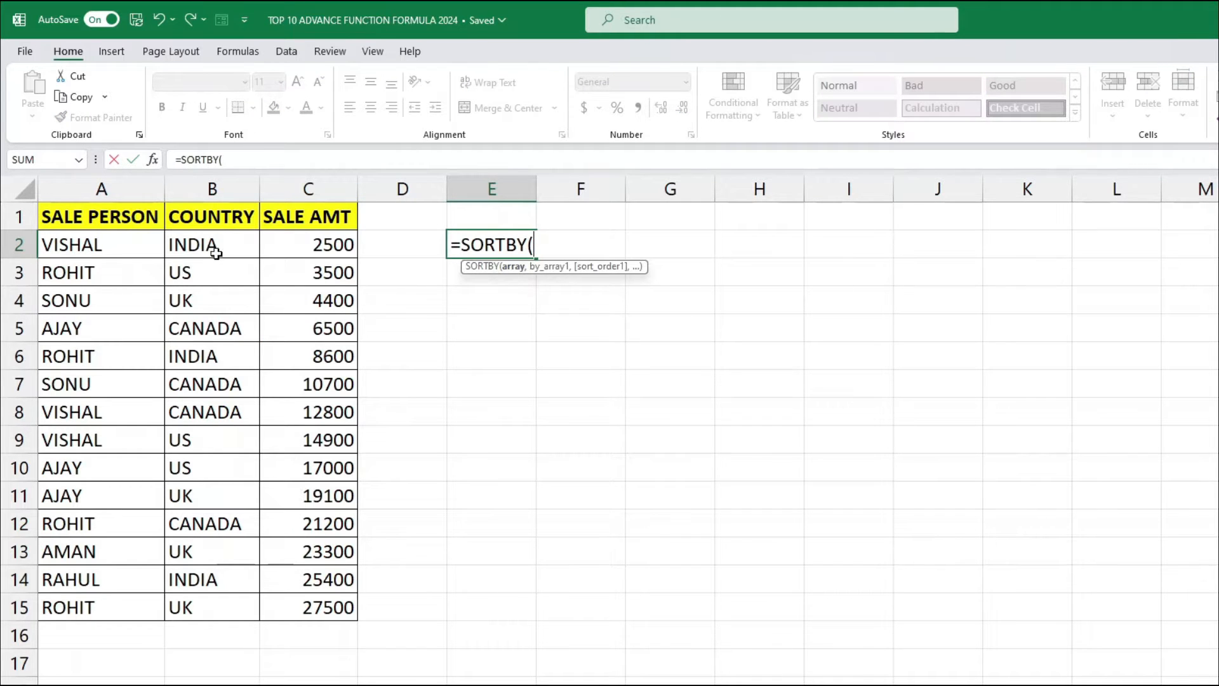
{"action": "left_click_drag", "start_coordinate": [124, 248], "coordinate": [320, 609]}
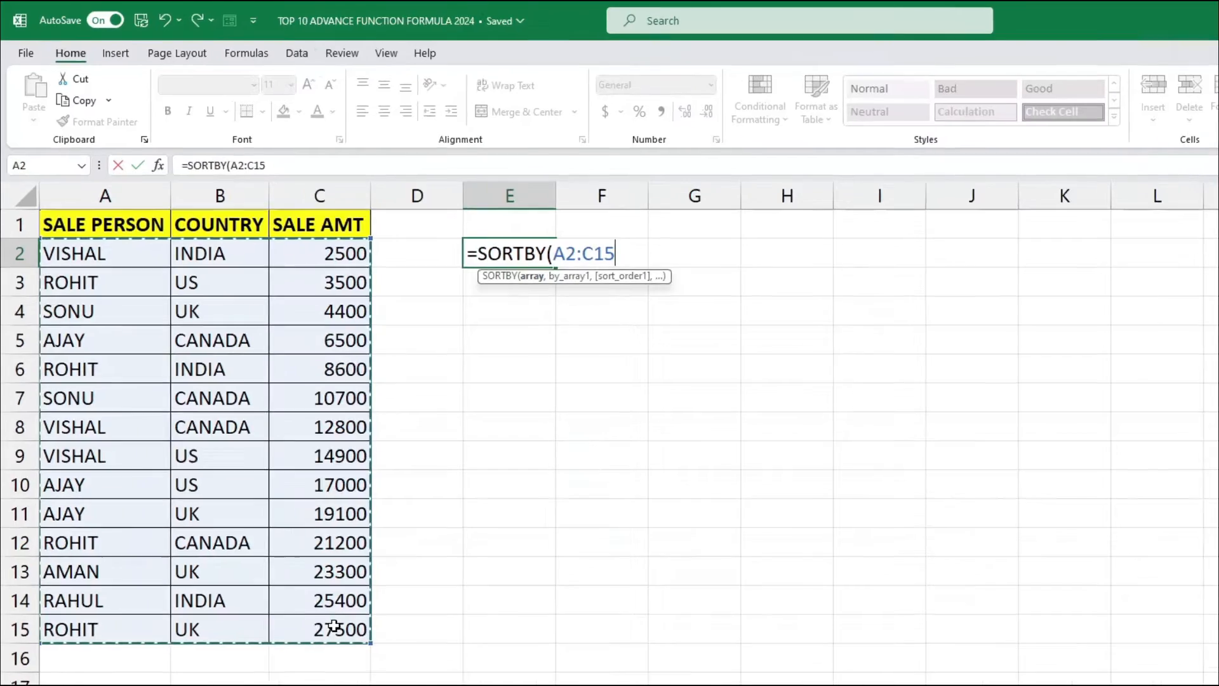
{"action": "type", "text": ","}
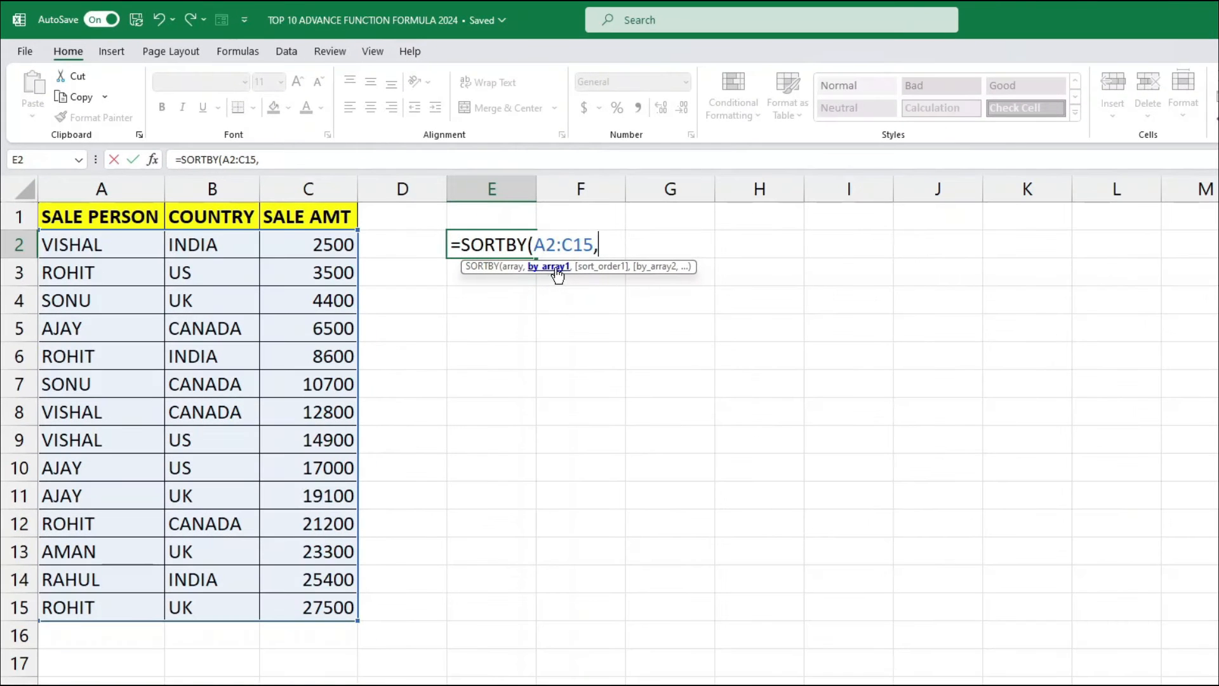
{"action": "left_click_drag", "start_coordinate": [91, 251], "coordinate": [106, 594]}
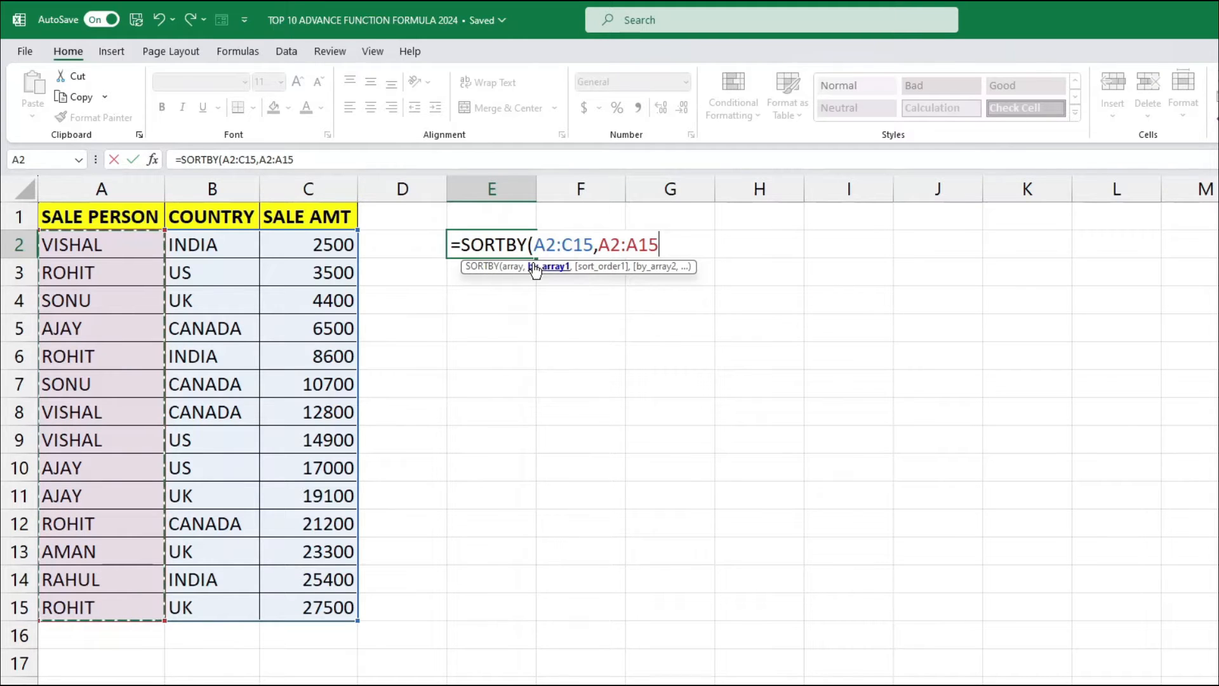
{"action": "type", "text": ","}
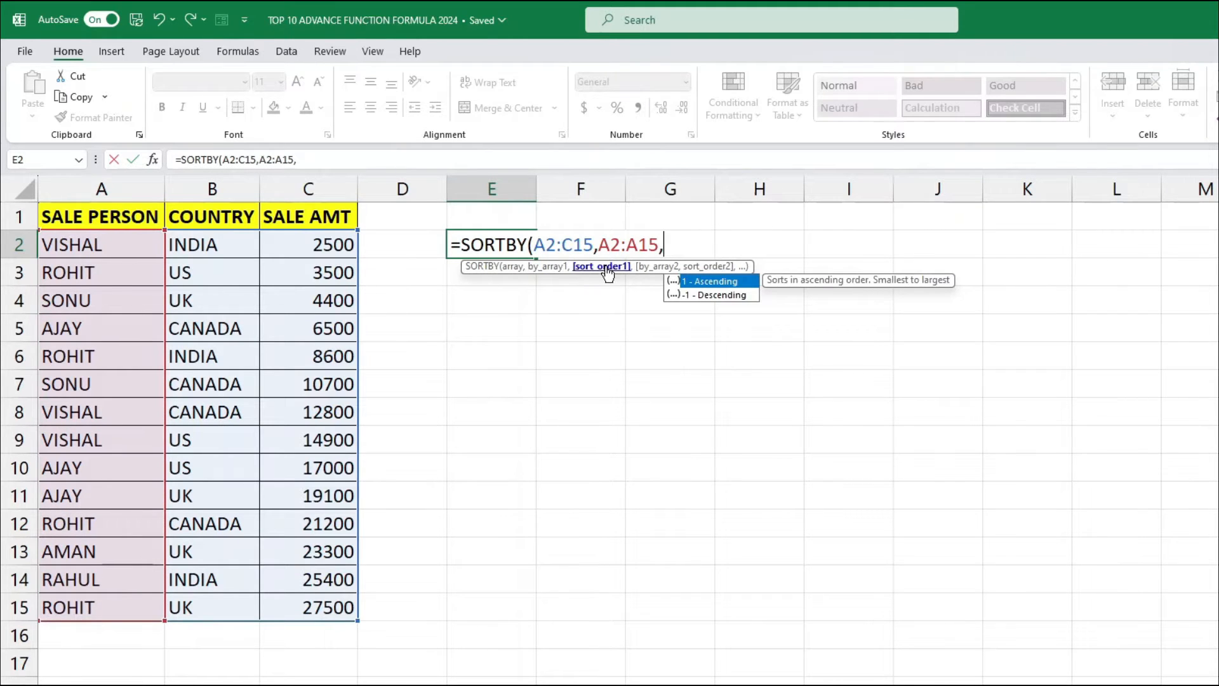
{"action": "double_click", "coordinate": [698, 281]}
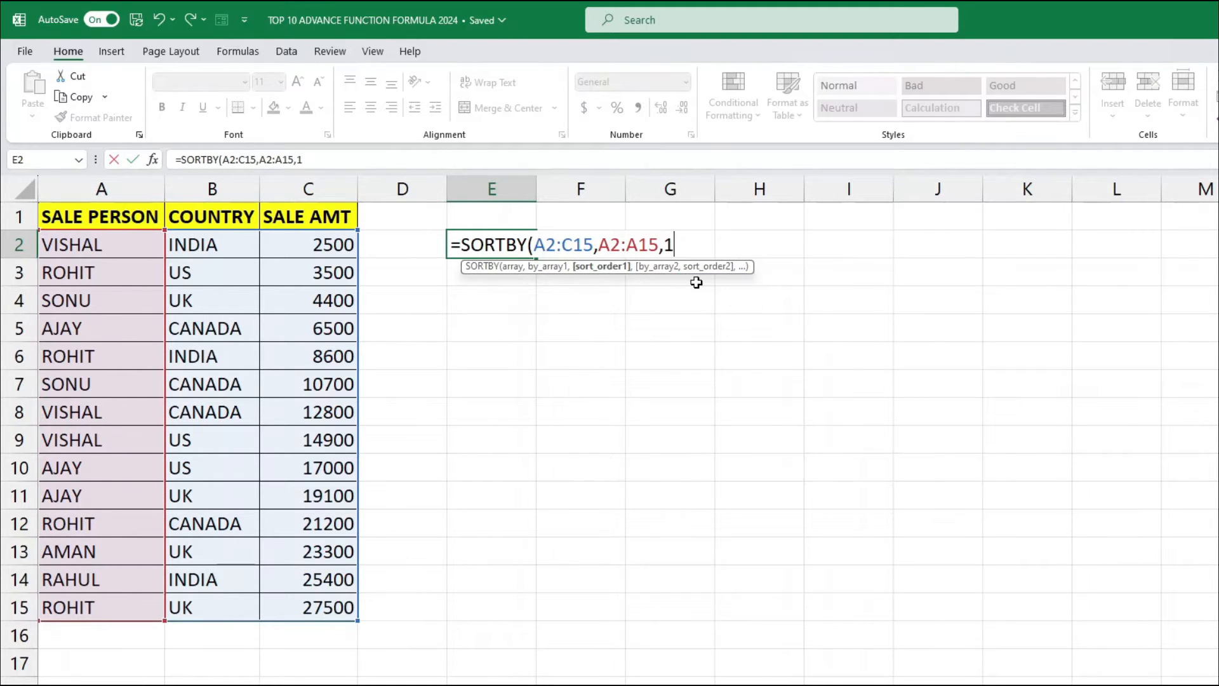
Add B2:B15 as the second ascending sort key and enter the formula =SORTBY(A2:C15,A2:A15,1,B2:B15,1)
{"action": "type", "text": ","}
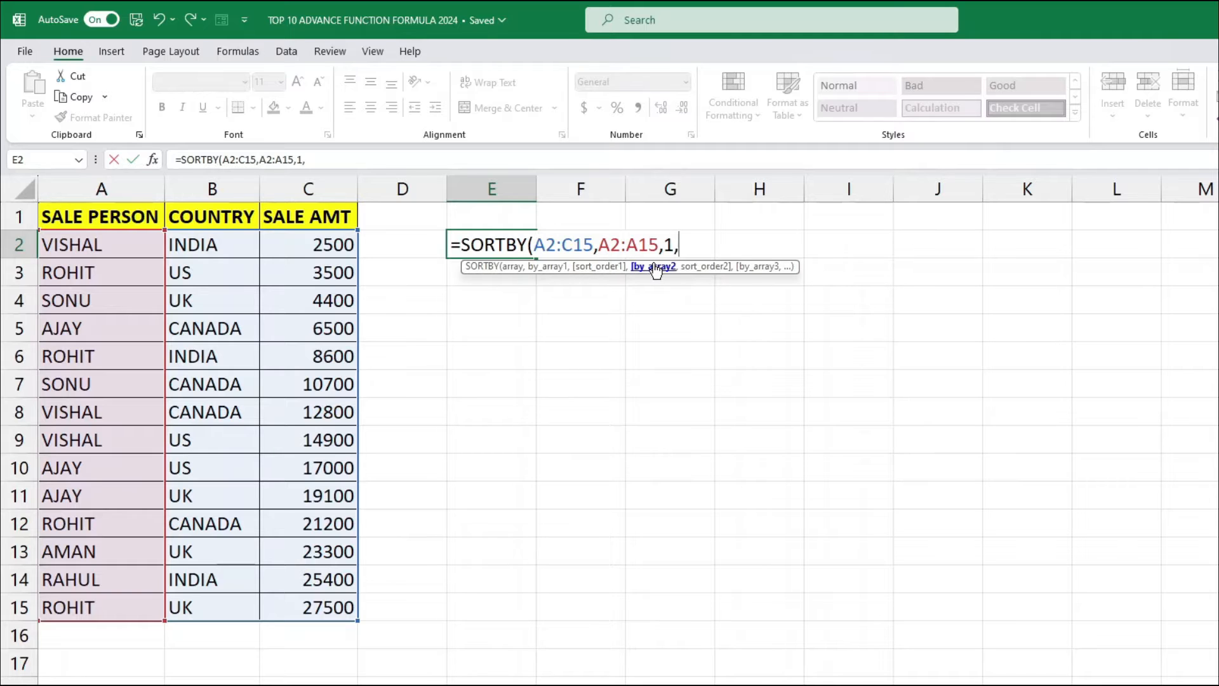
{"action": "left_click_drag", "start_coordinate": [218, 245], "coordinate": [223, 607]}
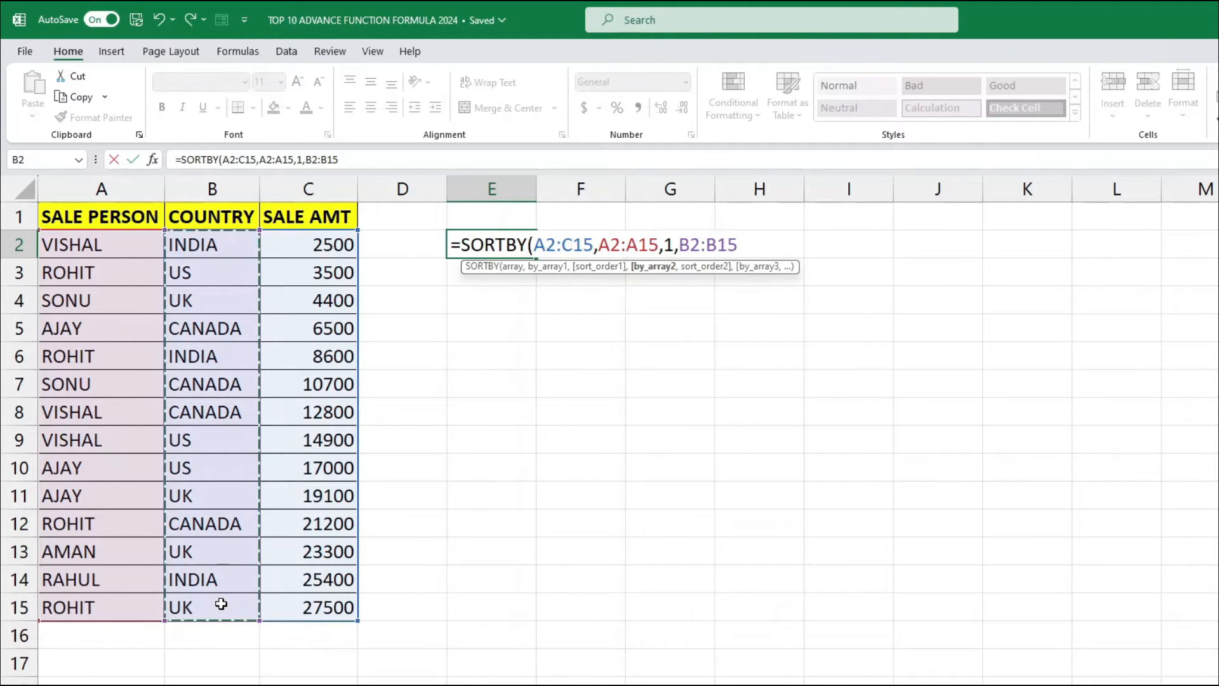
{"action": "type", "text": ","}
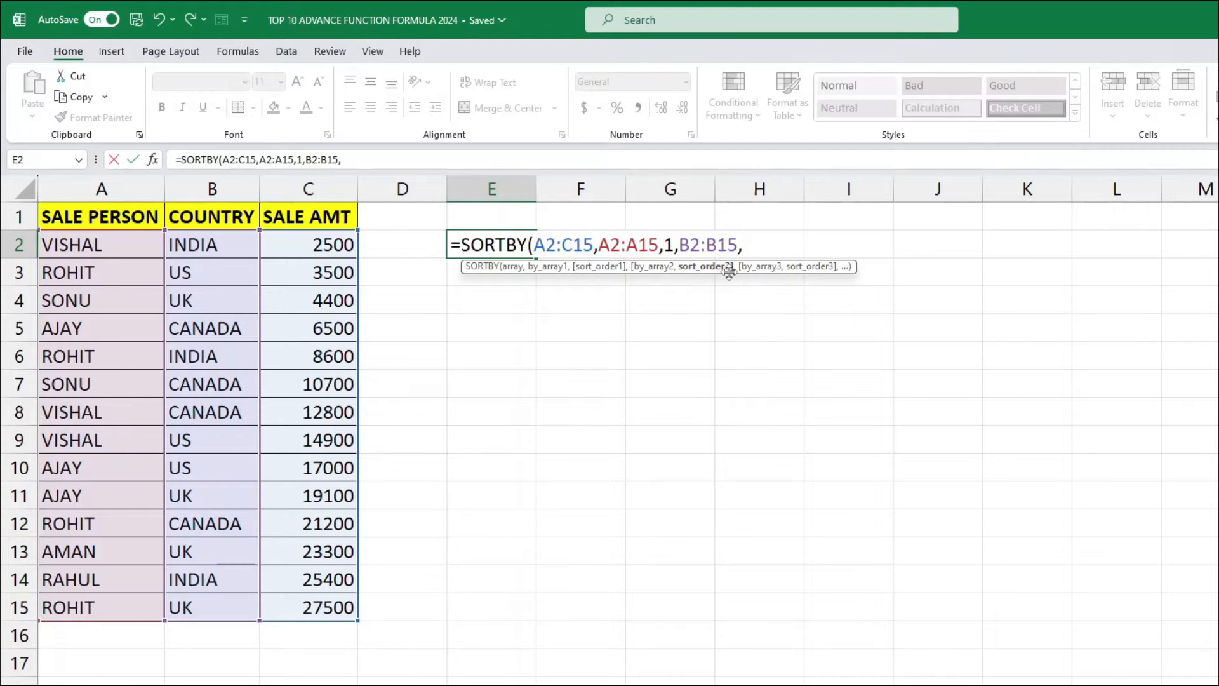
{"action": "type", "text": "1)"}
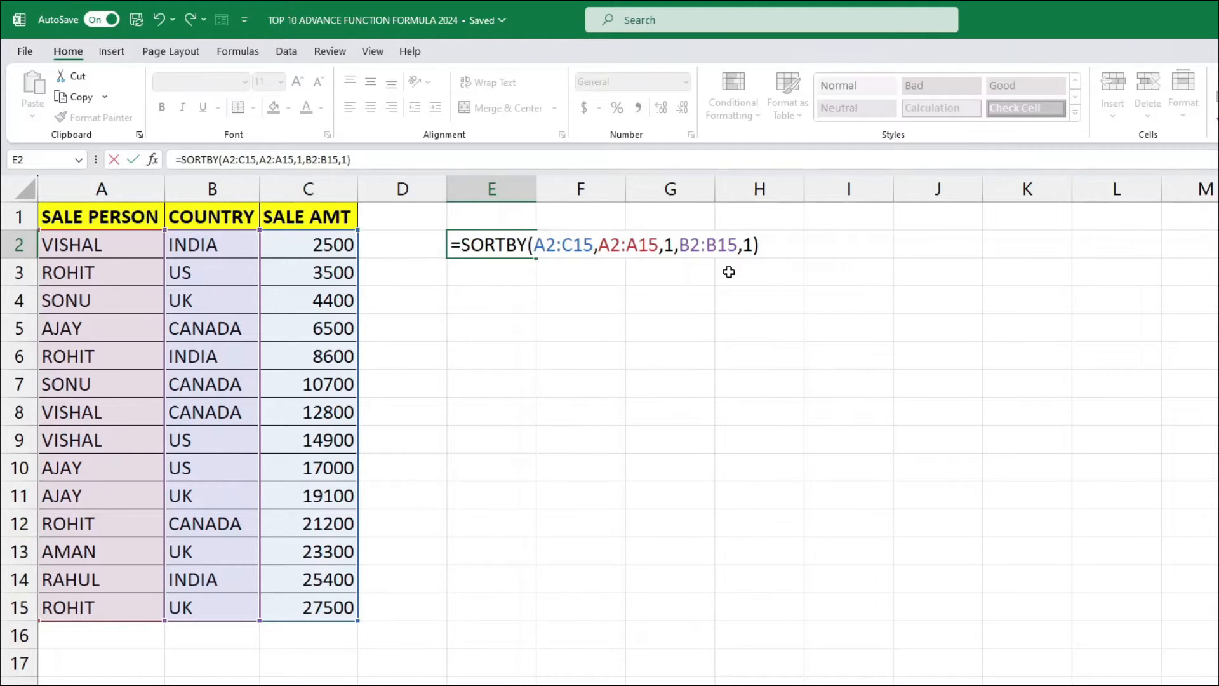
{"action": "key", "text": "Return"}
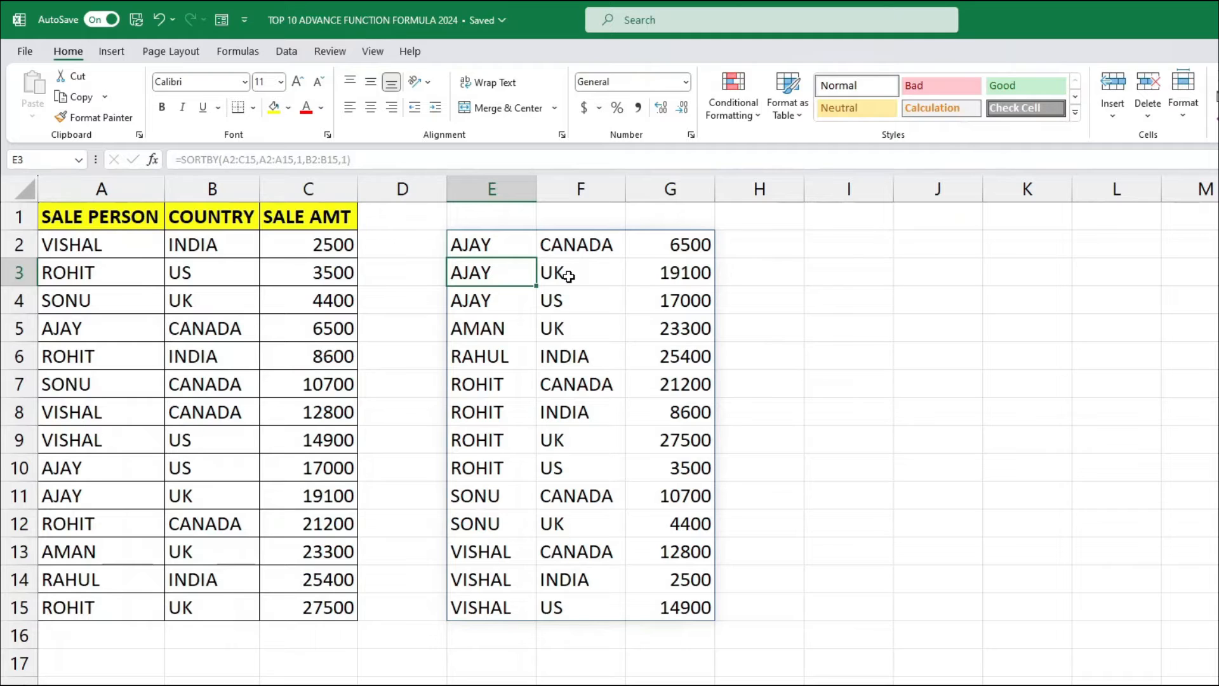
Check the order of the sale persons in column E and of the countries in column F of the sorted output
{"action": "left_click_drag", "start_coordinate": [493, 246], "coordinate": [493, 452]}
{"action": "left_click_drag", "start_coordinate": [492, 496], "coordinate": [492, 610]}
{"action": "left_click", "coordinate": [572, 242]}
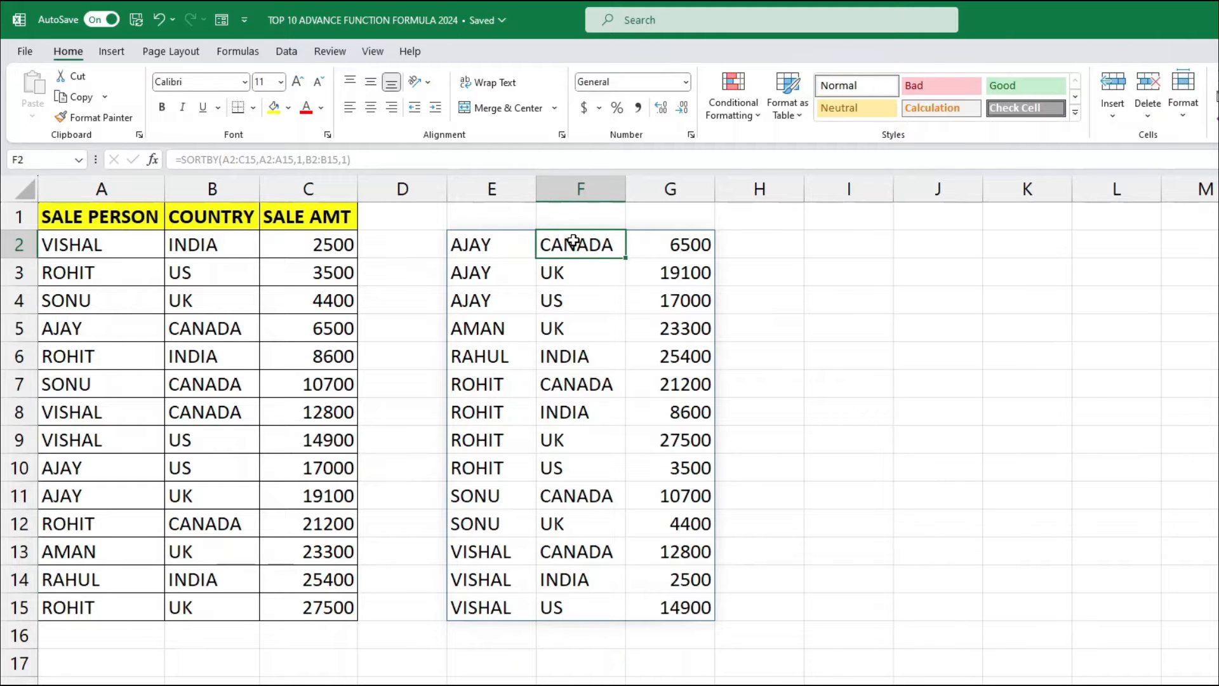
{"action": "left_click_drag", "start_coordinate": [581, 240], "coordinate": [582, 579]}
{"action": "left_click", "coordinate": [580, 243]}
{"action": "left_click", "coordinate": [590, 383]}
{"action": "left_click", "coordinate": [588, 498]}
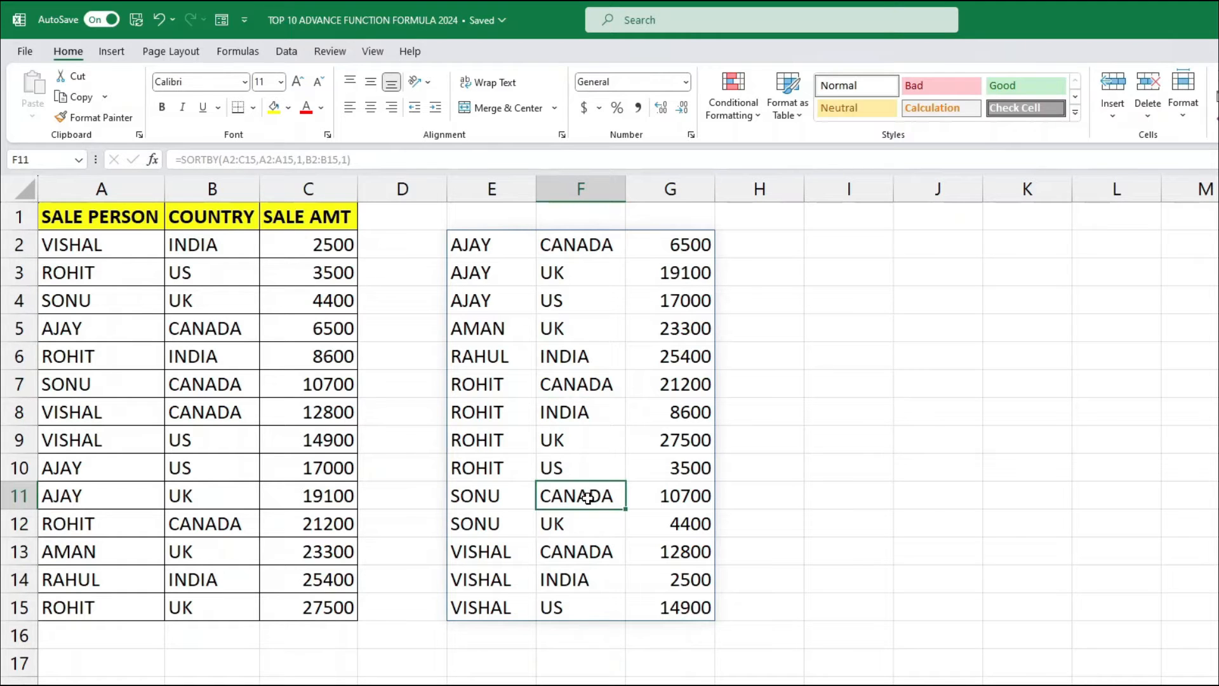
{"action": "left_click", "coordinate": [599, 271]}
{"action": "left_click", "coordinate": [596, 247]}
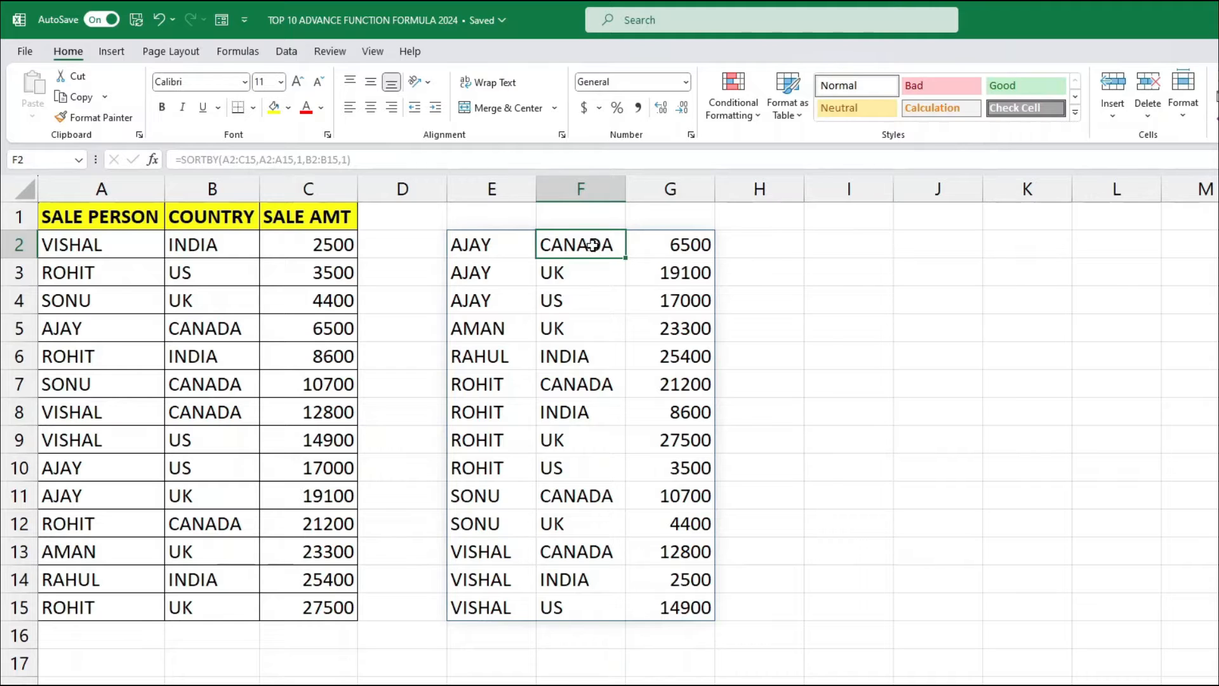
Examine how the countries are ordered within each repeated sale person's group in the sorted output
{"action": "left_click_drag", "start_coordinate": [502, 240], "coordinate": [686, 306]}
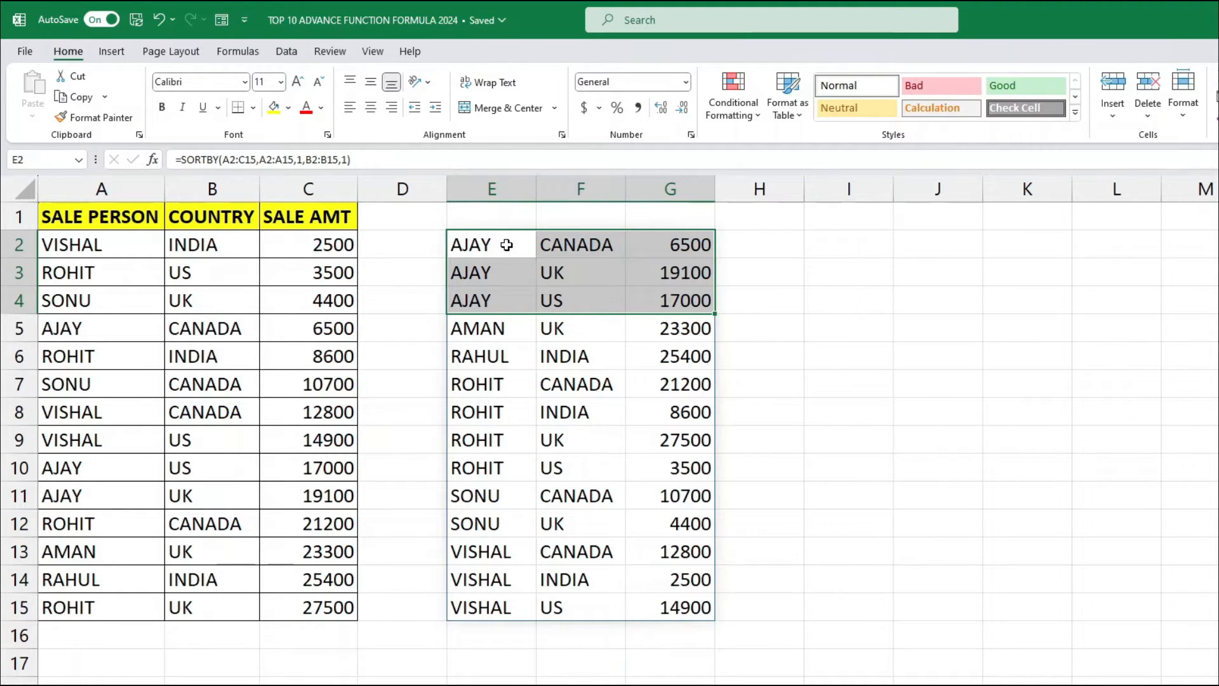
{"action": "left_click", "coordinate": [582, 245]}
{"action": "left_click_drag", "start_coordinate": [582, 244], "coordinate": [577, 298]}
{"action": "left_click", "coordinate": [572, 245]}
{"action": "left_click_drag", "start_coordinate": [572, 245], "coordinate": [576, 300]}
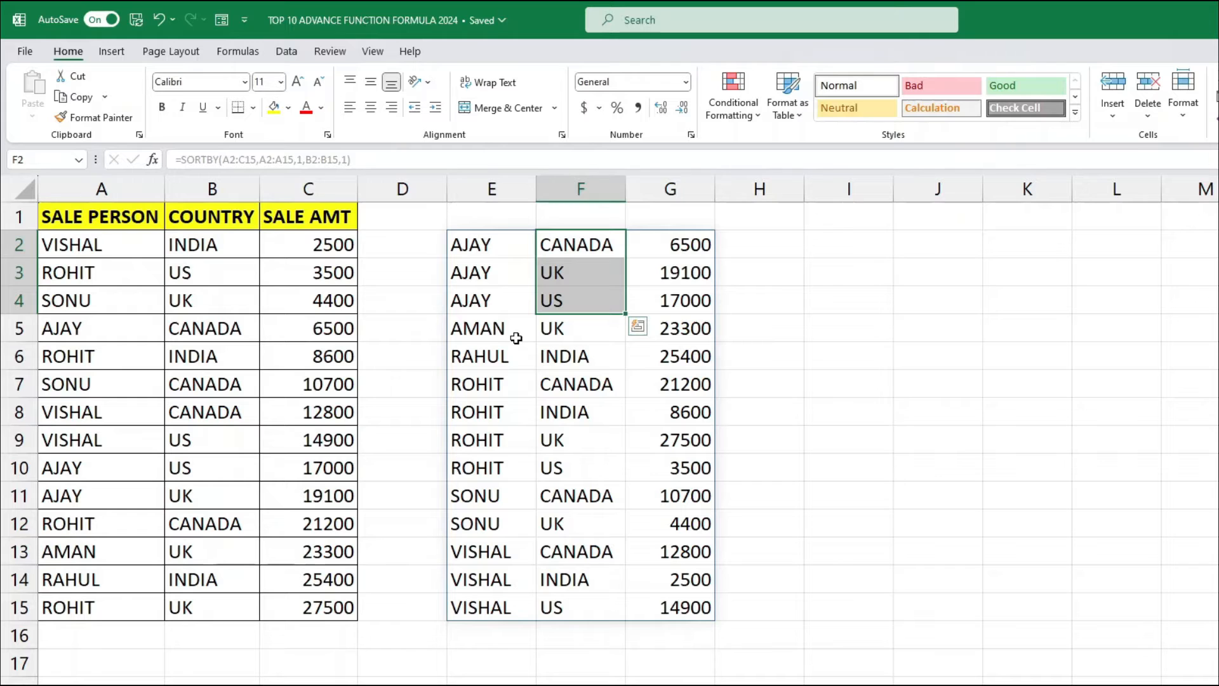
{"action": "left_click_drag", "start_coordinate": [496, 381], "coordinate": [588, 477]}
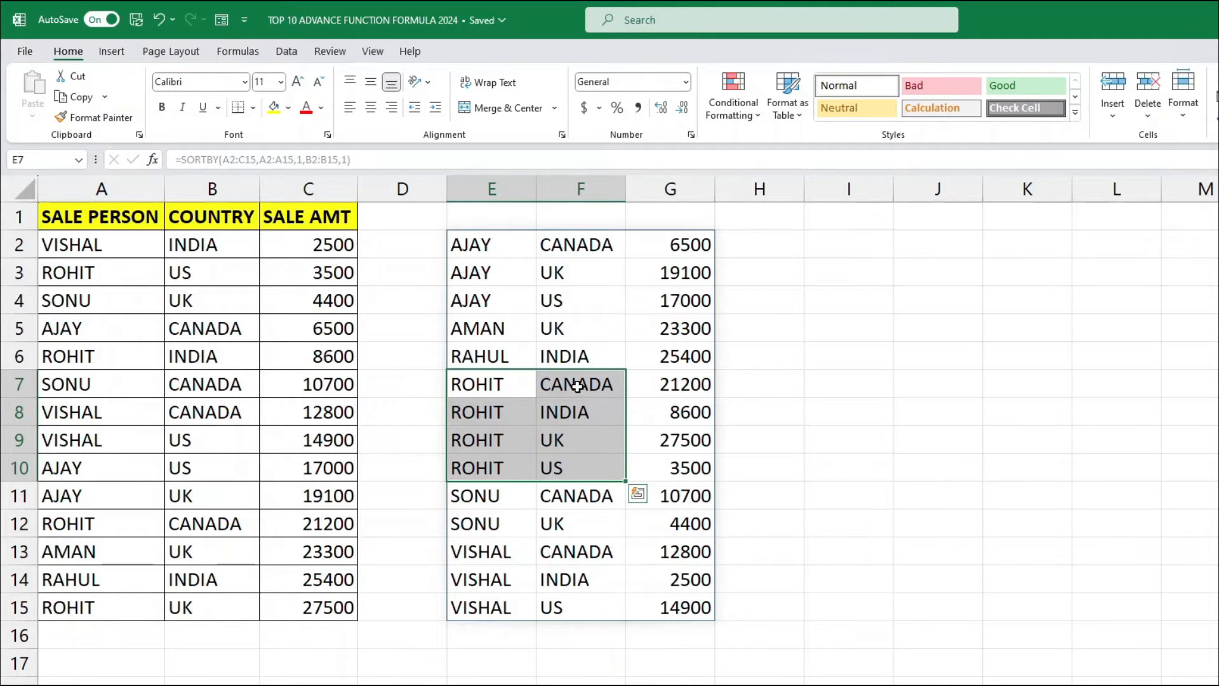
{"action": "left_click_drag", "start_coordinate": [578, 380], "coordinate": [576, 463]}
{"action": "left_click_drag", "start_coordinate": [496, 385], "coordinate": [576, 469]}
{"action": "left_click_drag", "start_coordinate": [501, 389], "coordinate": [580, 468]}
{"action": "left_click_drag", "start_coordinate": [499, 551], "coordinate": [597, 619]}
{"action": "left_click", "coordinate": [581, 356]}
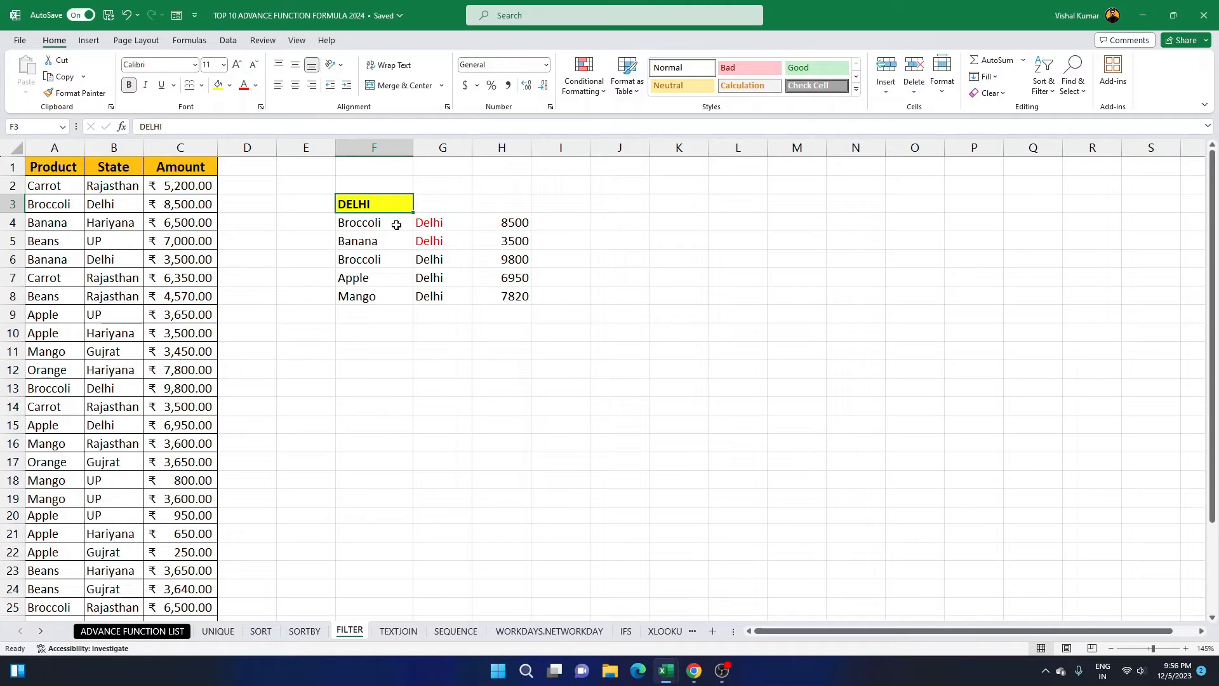
On the FILTER sheet, set the state criterion in F3 to UP and review the filtered rows below it
{"action": "type", "text": "UP"}
{"action": "key", "text": "Return"}
{"action": "key", "text": "Up"}
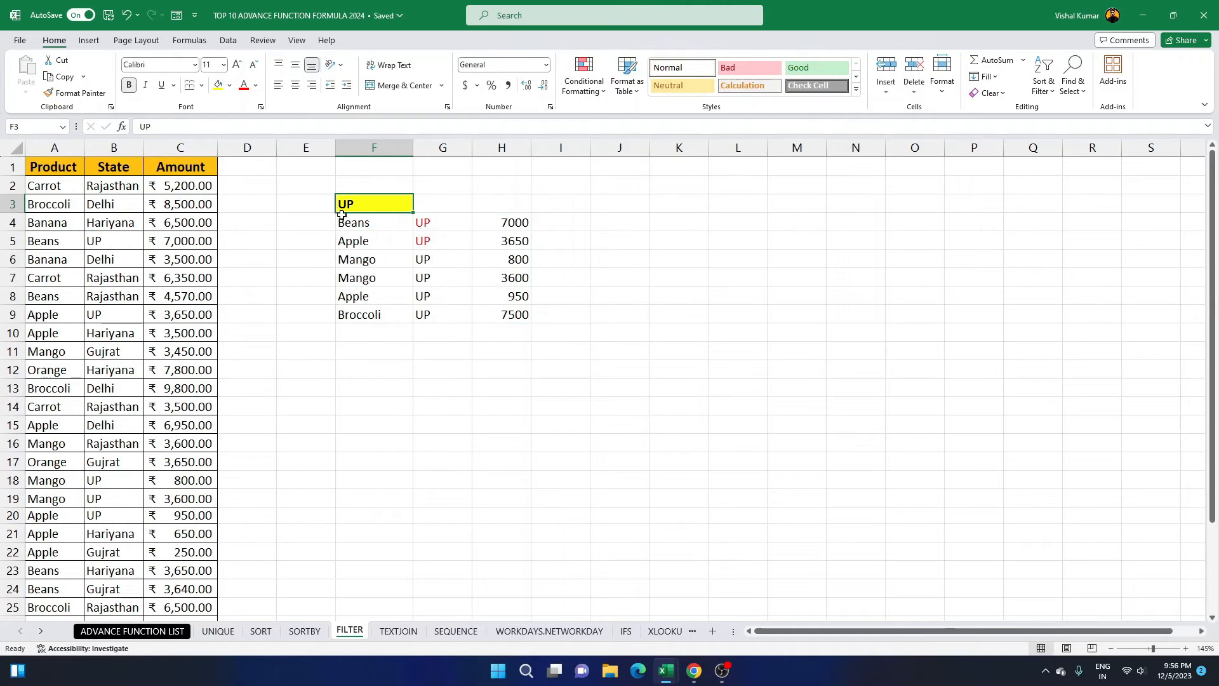
{"action": "left_click_drag", "start_coordinate": [371, 220], "coordinate": [492, 317]}
Set the state criterion in F3 to RAJASTHAN and review the filtered rows below it
{"action": "left_click", "coordinate": [369, 205]}
{"action": "type", "text": "RAJASTHAN"}
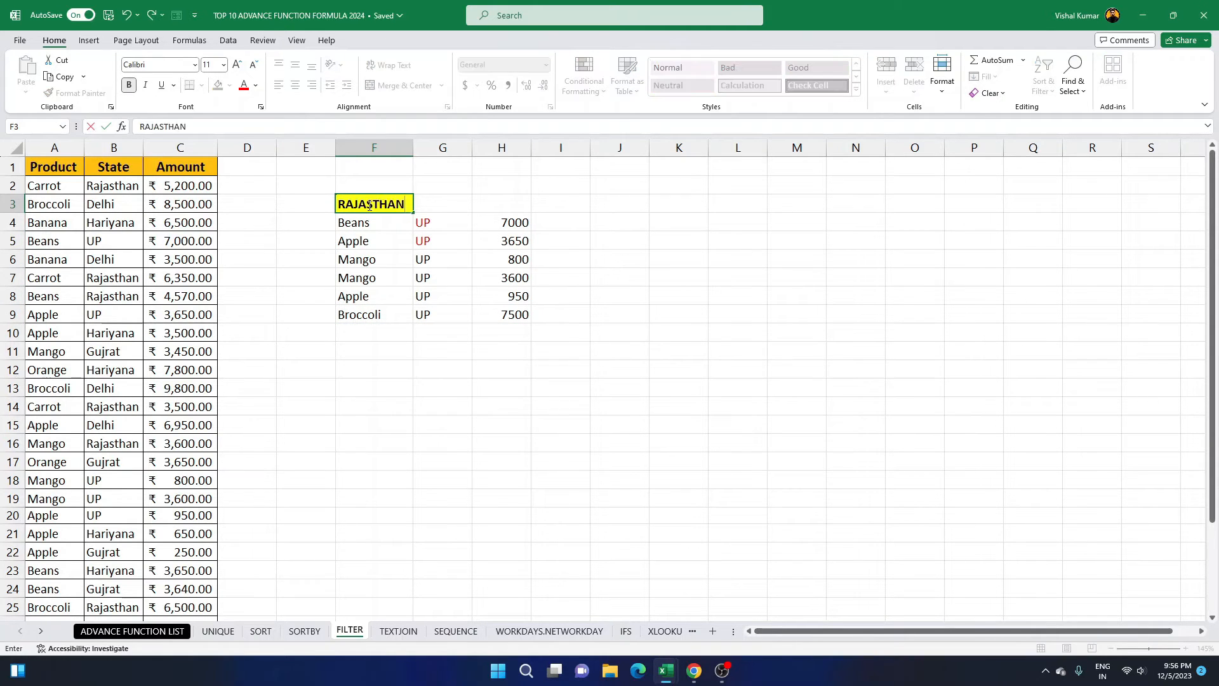
{"action": "key", "text": "Return"}
{"action": "left_click_drag", "start_coordinate": [380, 203], "coordinate": [516, 340]}
{"action": "left_click", "coordinate": [396, 202]}
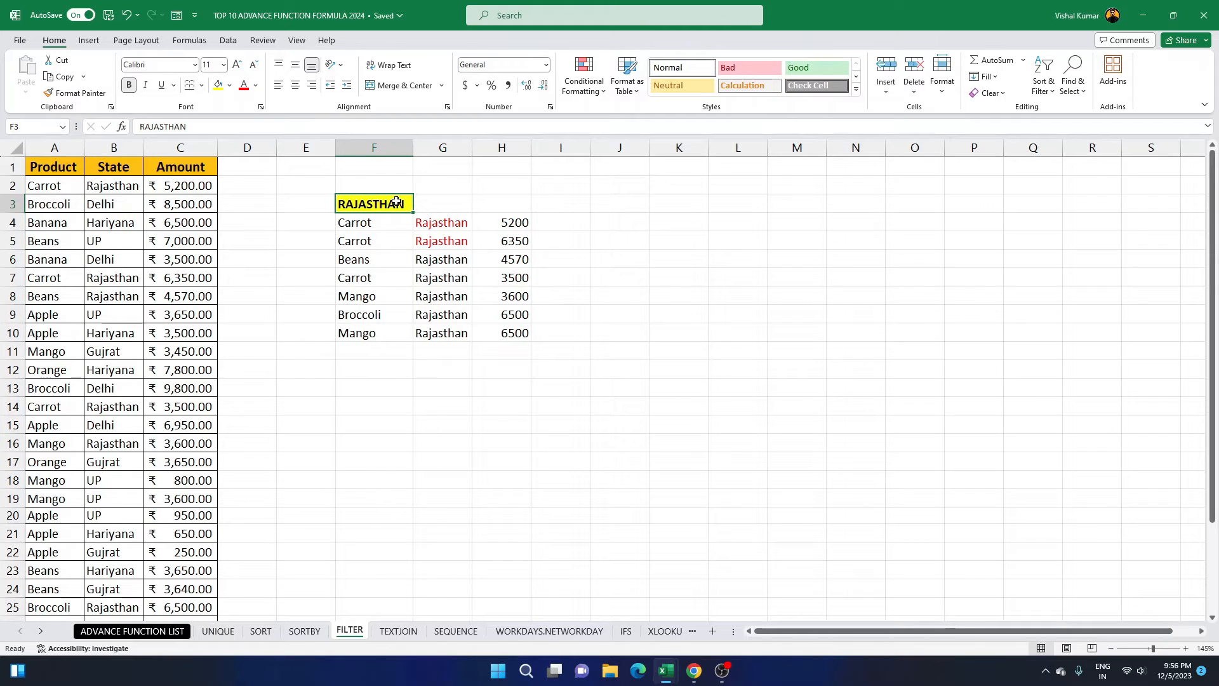
Compare the source table in columns A to C with the filtered output in F4:H10
{"action": "left_click_drag", "start_coordinate": [78, 164], "coordinate": [191, 335]}
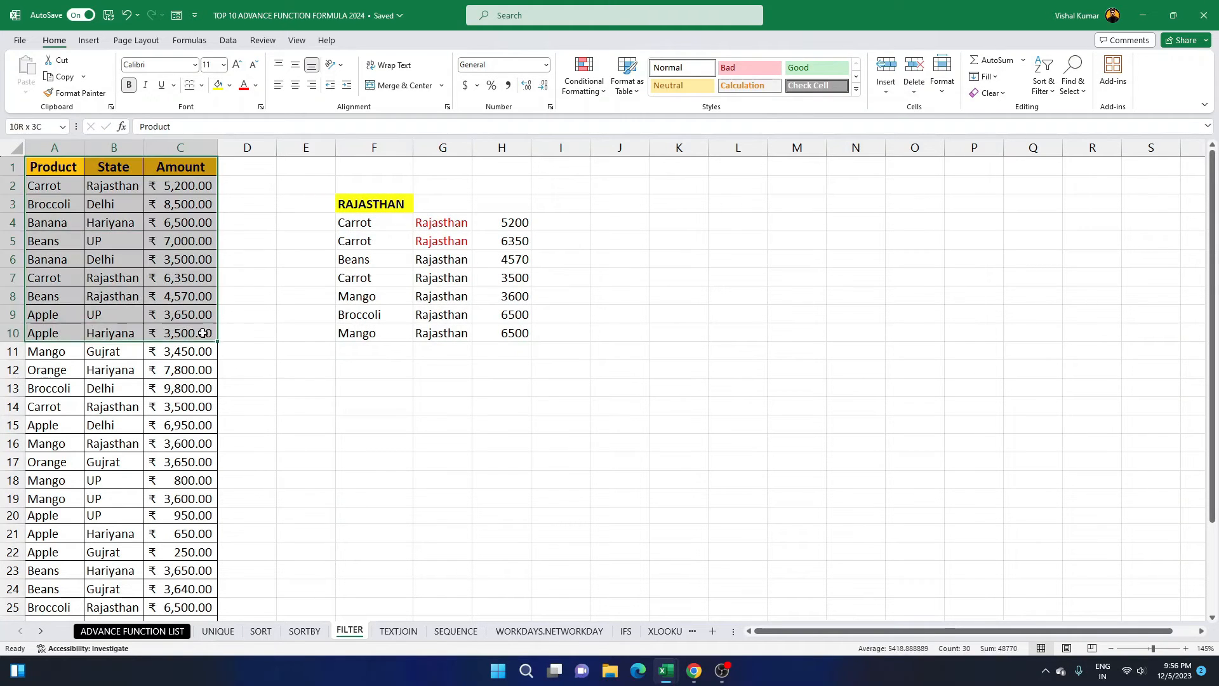
{"action": "left_click", "coordinate": [410, 204]}
{"action": "left_click_drag", "start_coordinate": [374, 218], "coordinate": [509, 330]}
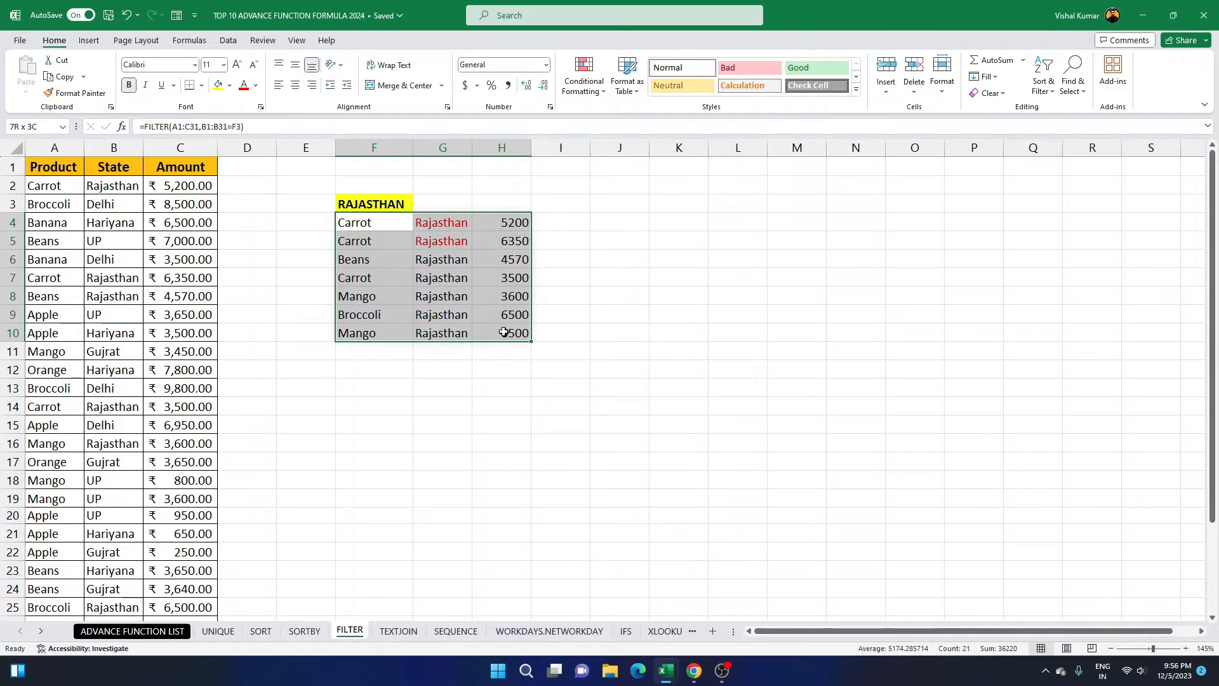
Clear the existing FILTER formula and its output from F4:H10
{"action": "left_click", "coordinate": [381, 222]}
{"action": "left_click_drag", "start_coordinate": [399, 228], "coordinate": [503, 332]}
{"action": "key", "text": "Delete"}
Start a FILTER formula in cell F4, directly below the RAJASTHAN criterion
{"action": "left_click", "coordinate": [378, 224]}
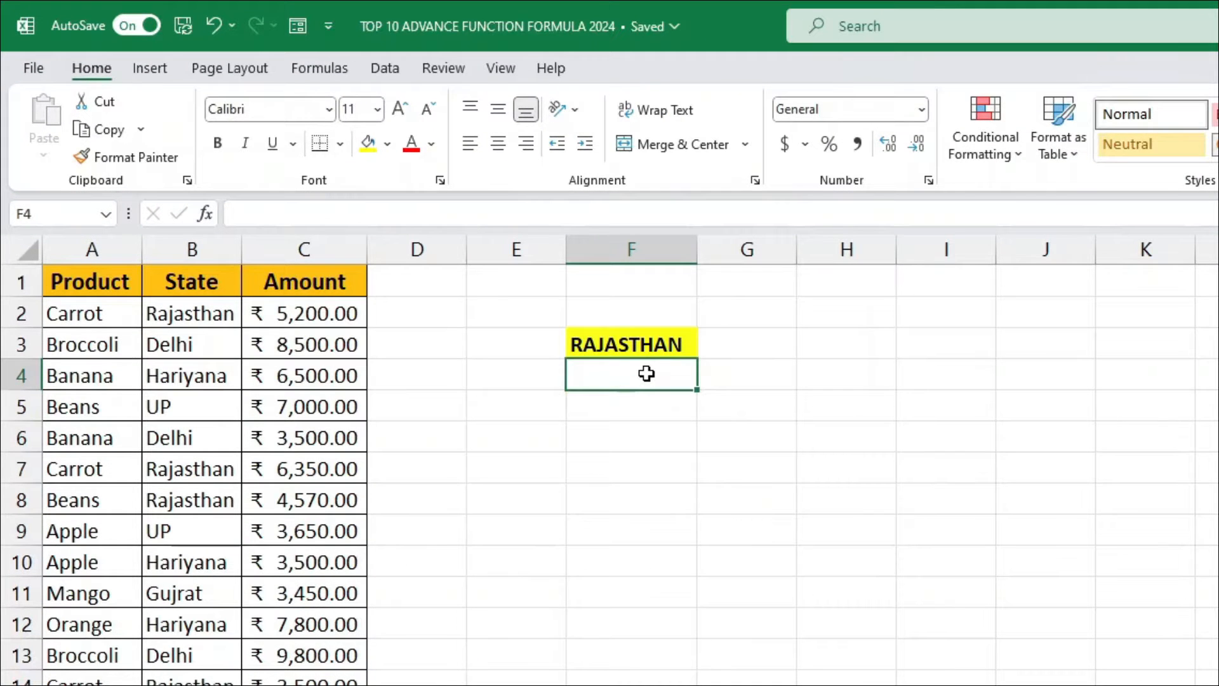
{"action": "type", "text": "=FILTER("}
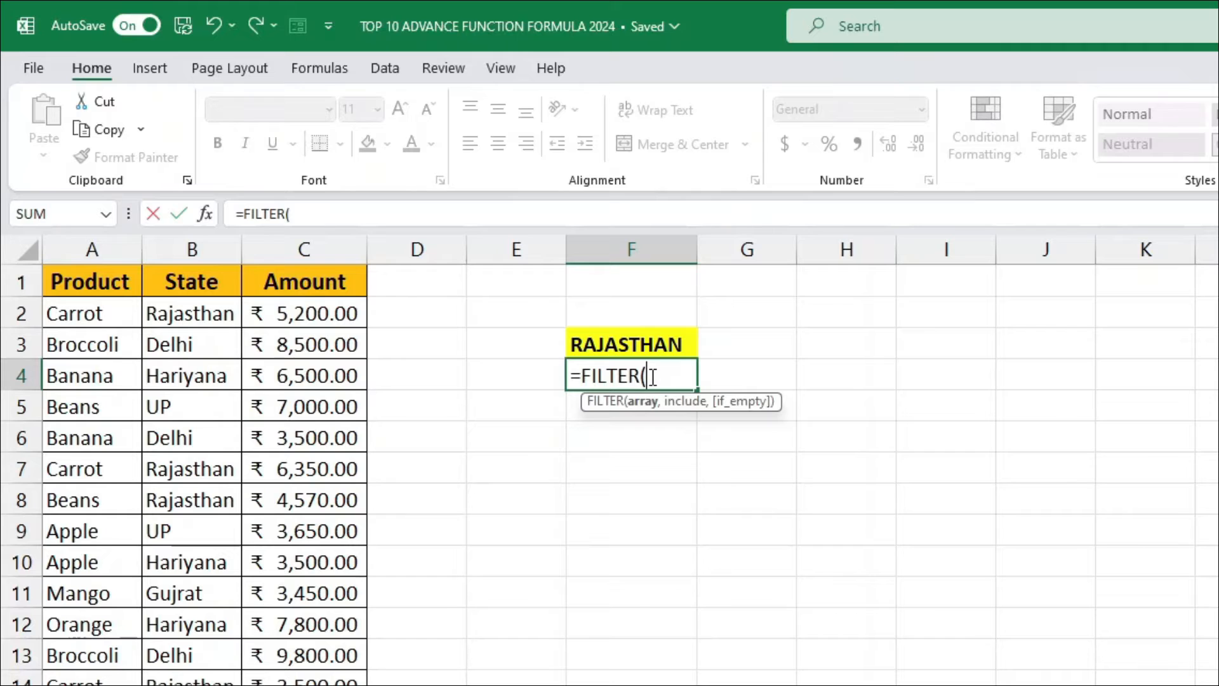
{"action": "mouse_move", "coordinate": [651, 377]}
{"action": "left_mouse_down"}
{"action": "mouse_move", "coordinate": [570, 376]}
{"action": "mouse_move", "coordinate": [636, 378]}
{"action": "left_mouse_up"}
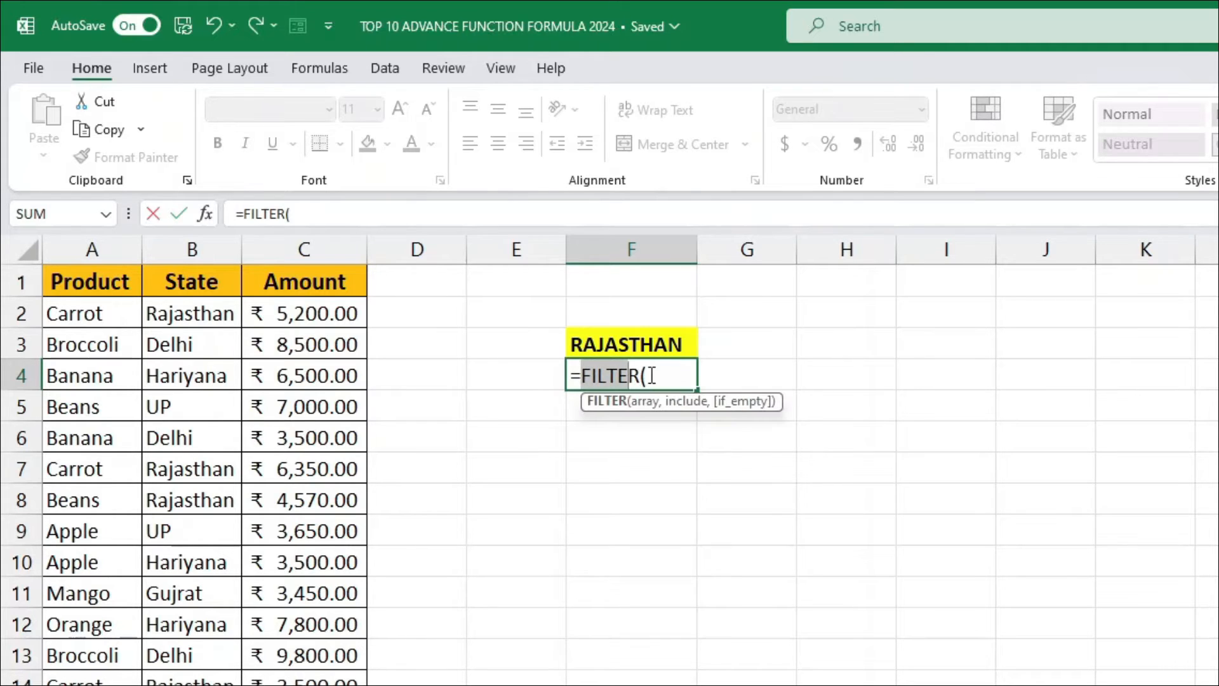
{"action": "left_click", "coordinate": [651, 375]}
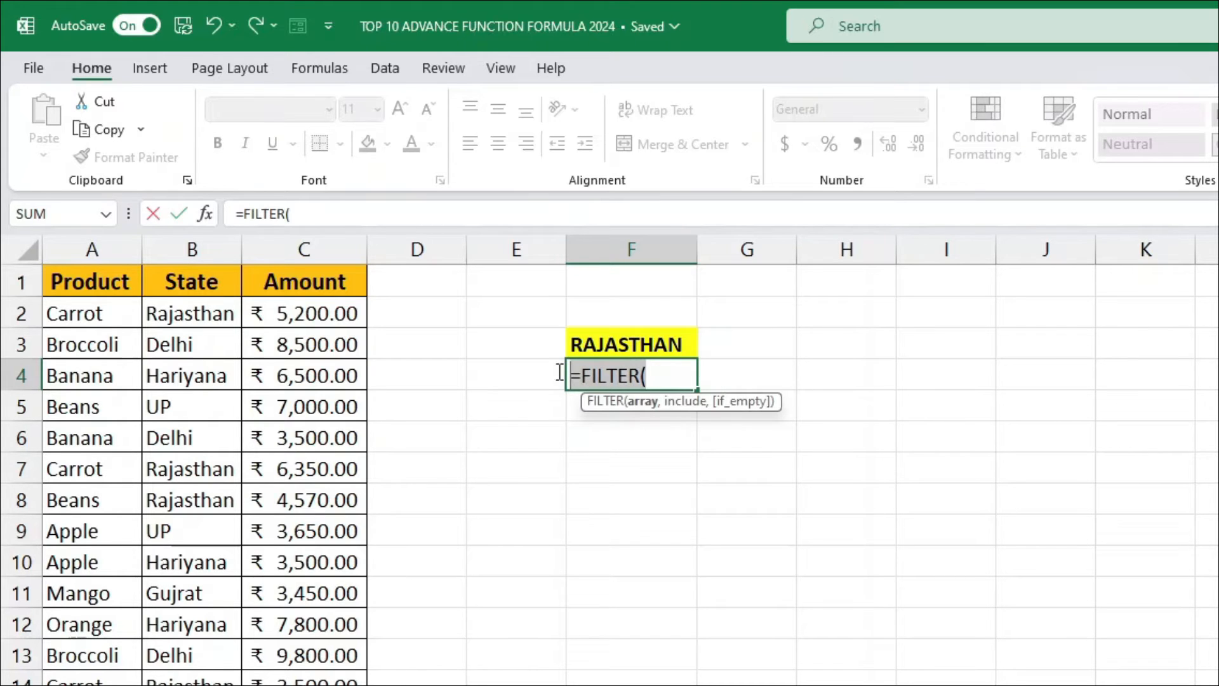
{"action": "left_click", "coordinate": [661, 378]}
{"action": "left_click_drag", "start_coordinate": [660, 377], "coordinate": [572, 377]}
{"action": "left_click", "coordinate": [648, 376]}
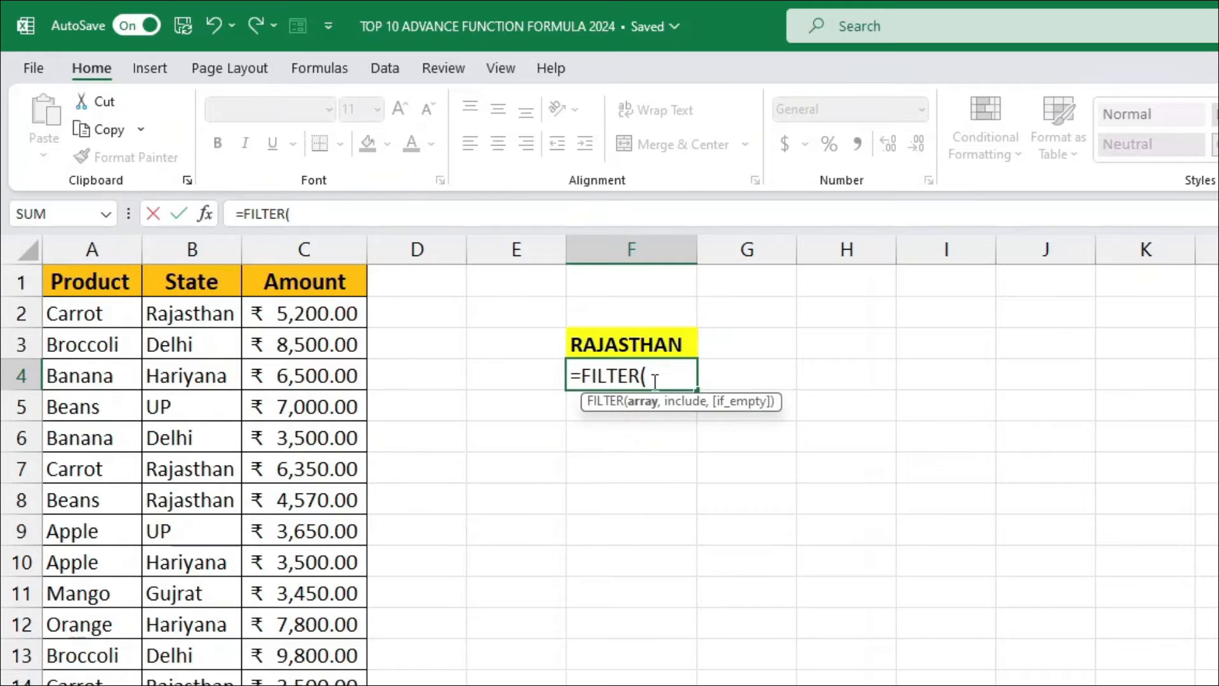
Supply the table data A2:C31 as the array argument of the FILTER formula
{"action": "left_click", "coordinate": [103, 314]}
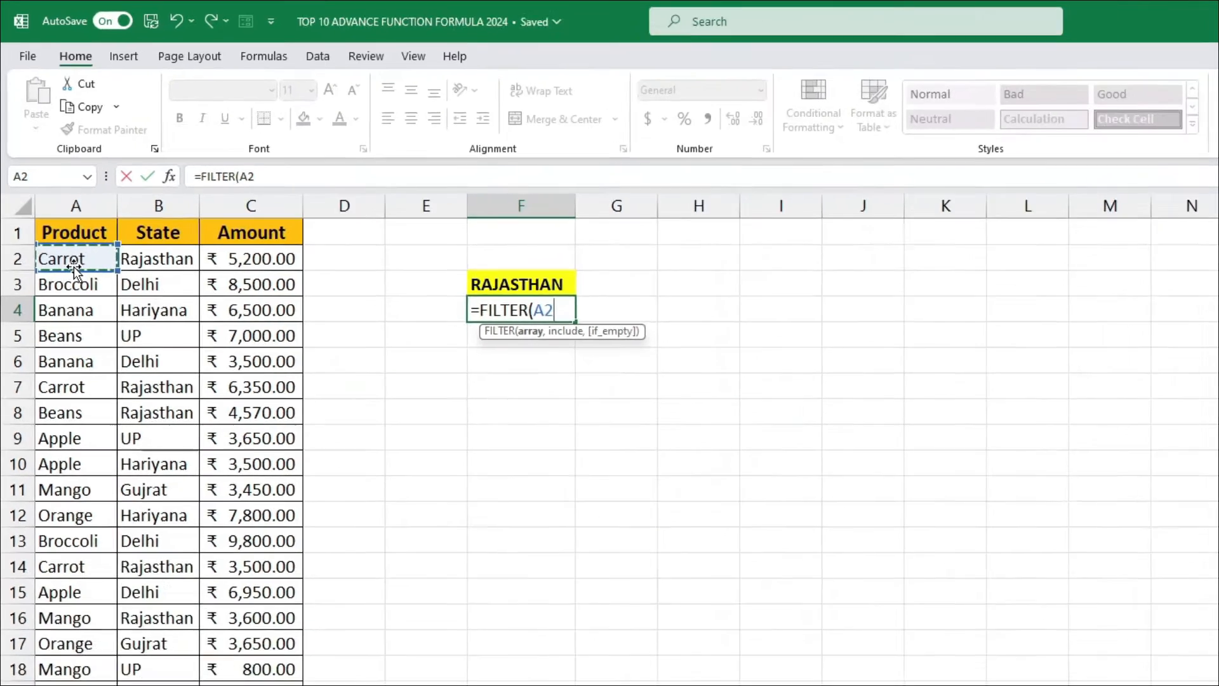
{"action": "key", "text": "ctrl+shift+Right"}
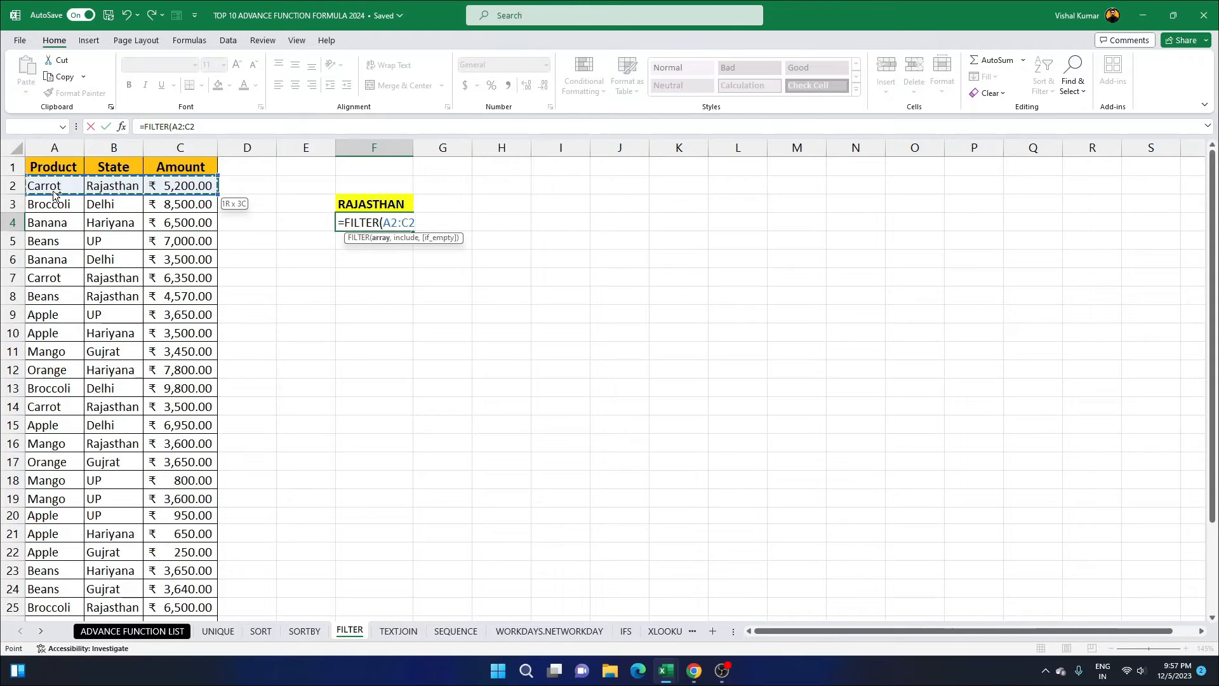
{"action": "key", "text": "ctrl+shift+Down"}
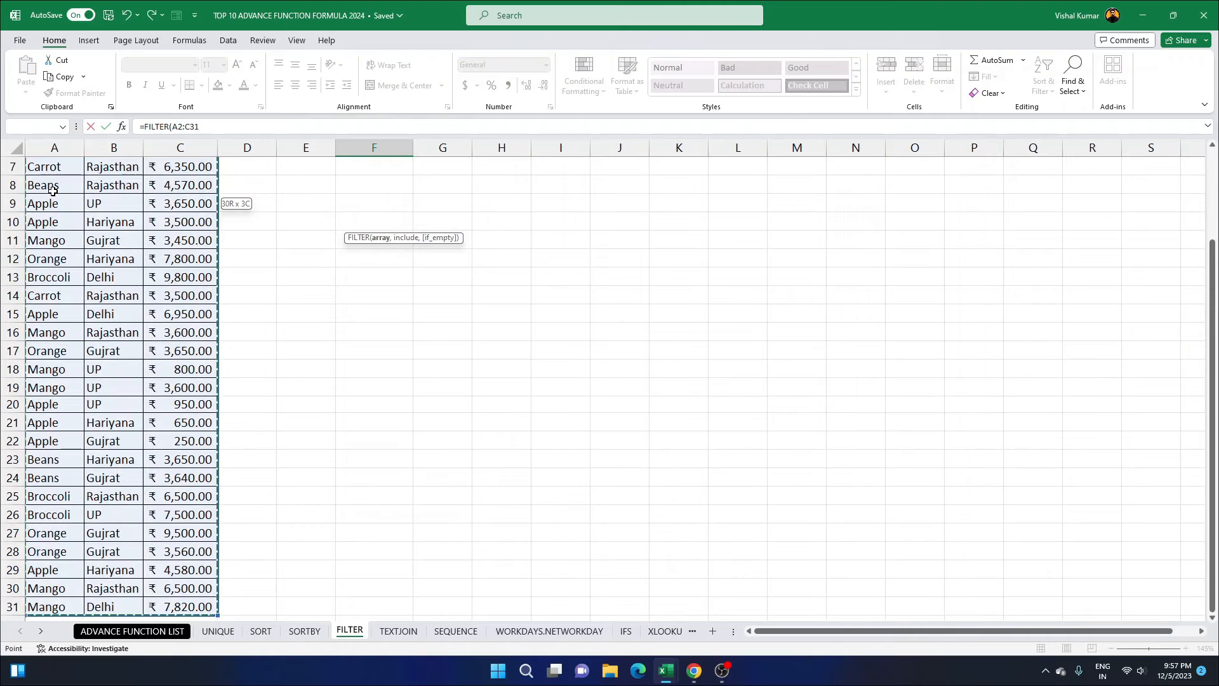
{"action": "key", "text": "ctrl+BackSpace"}
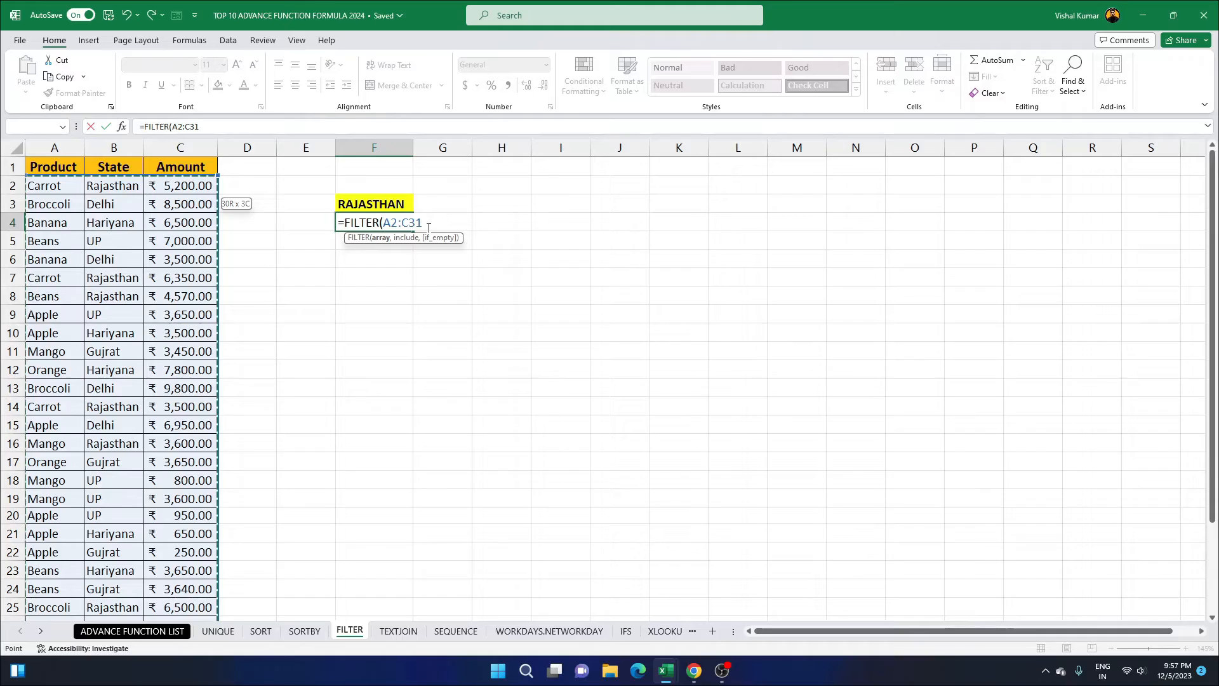
{"action": "type", "text": ","}
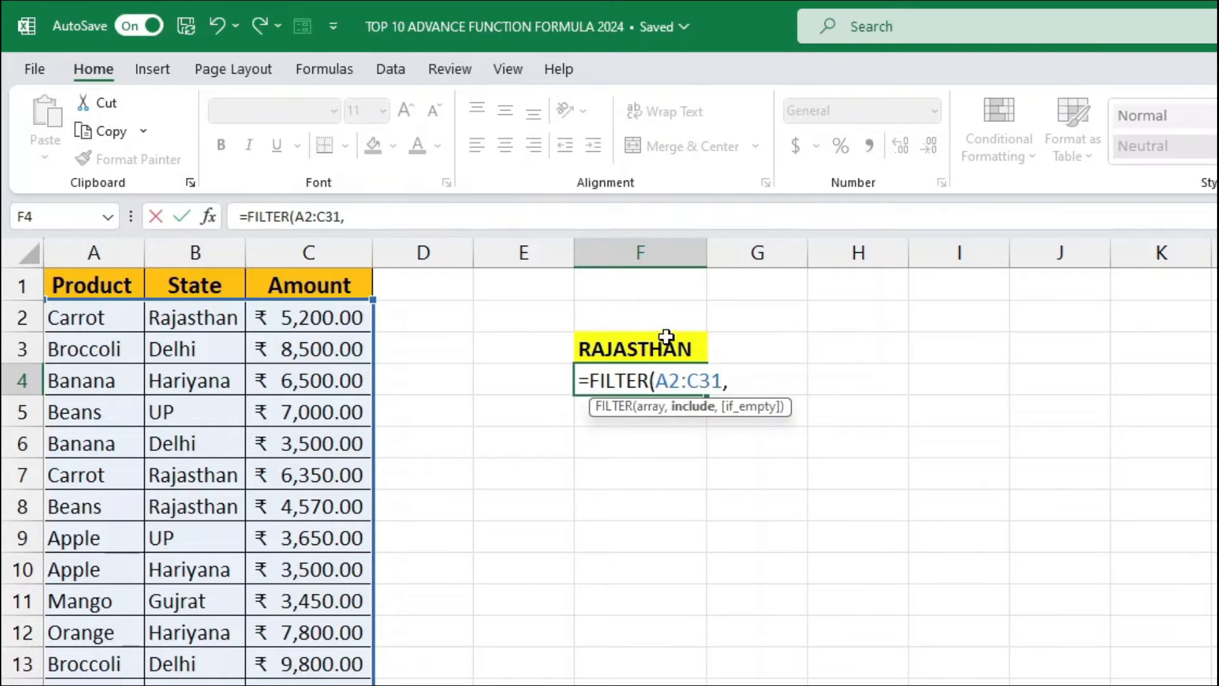
Set the include argument to B2:B31=F3, leave out the if_empty argument, and enter the FILTER formula
{"action": "left_click", "coordinate": [199, 311]}
{"action": "key", "text": "ctrl+shift+Down"}
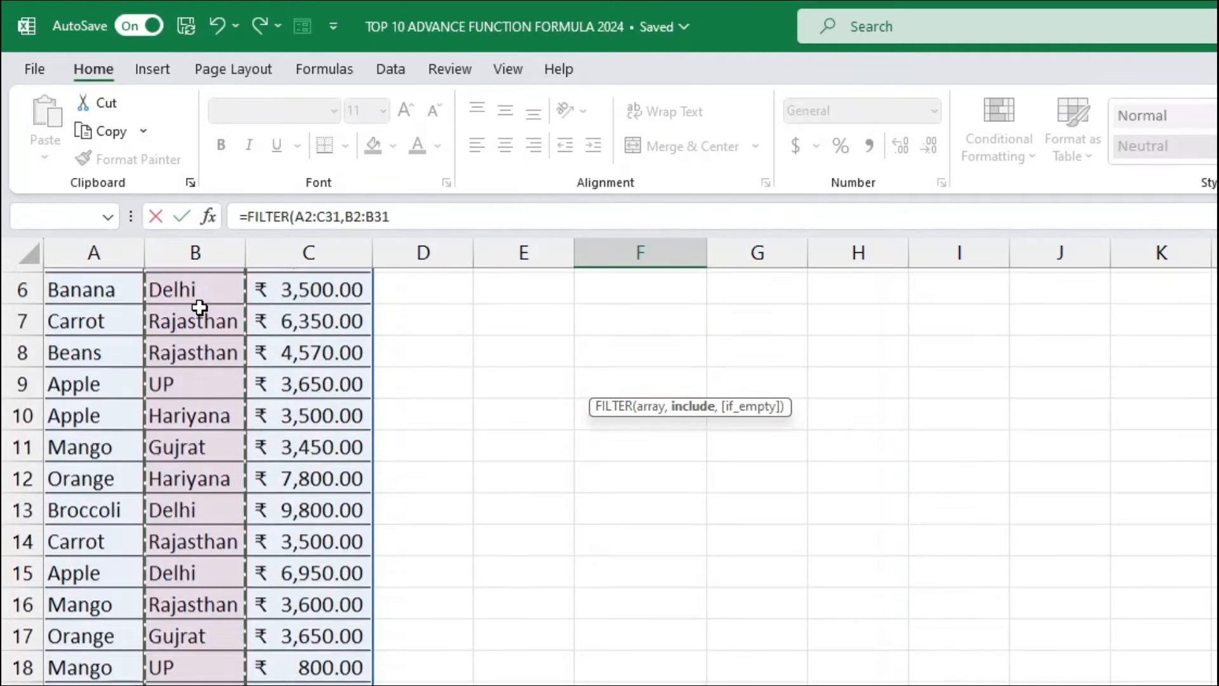
{"action": "key", "text": "ctrl+BackSpace"}
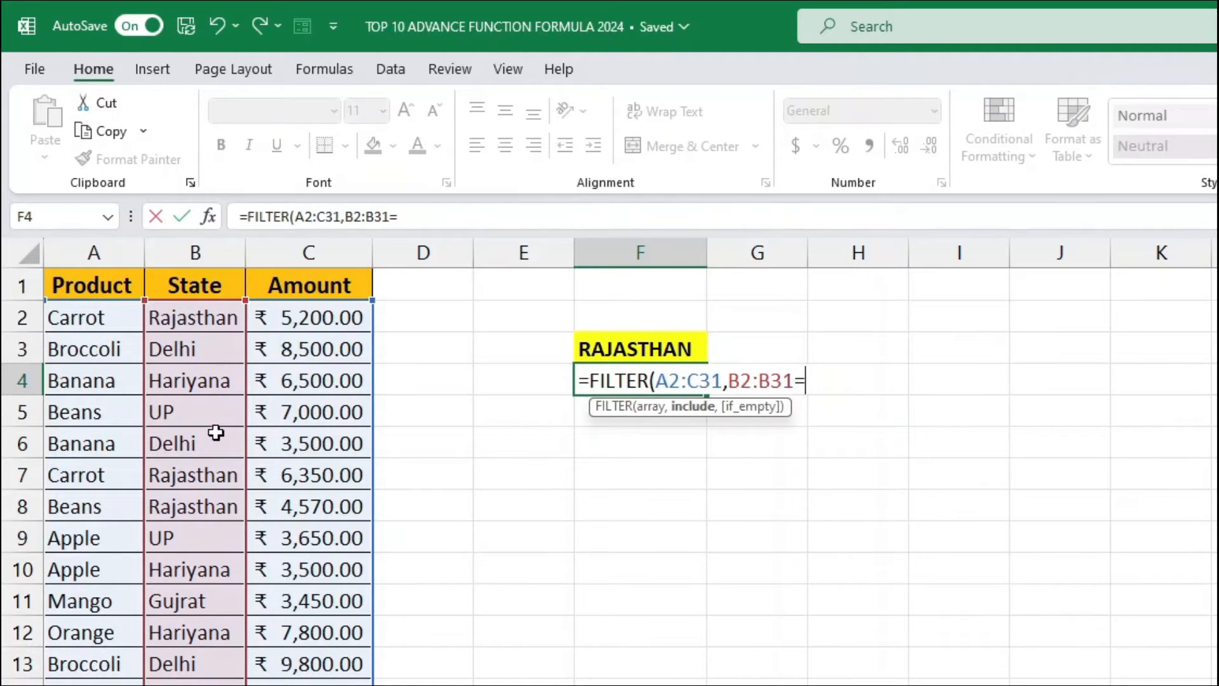
{"action": "left_click", "coordinate": [649, 348]}
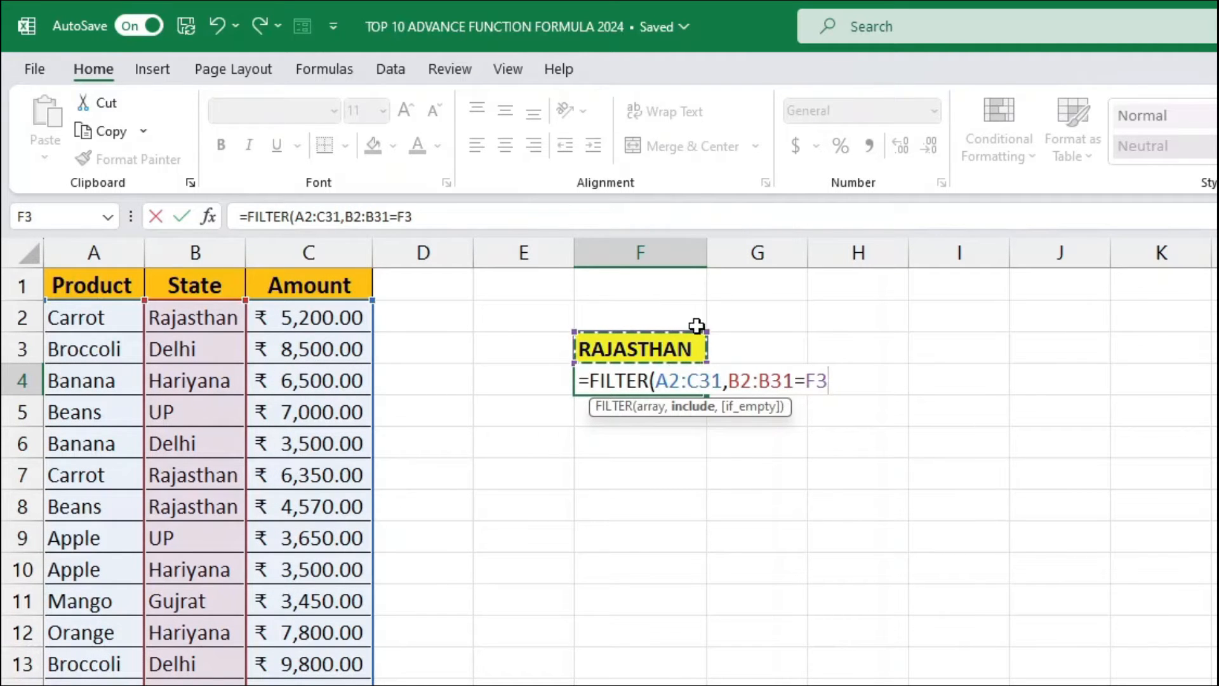
{"action": "left_click_drag", "start_coordinate": [830, 382], "coordinate": [723, 381]}
{"action": "left_click", "coordinate": [834, 383]}
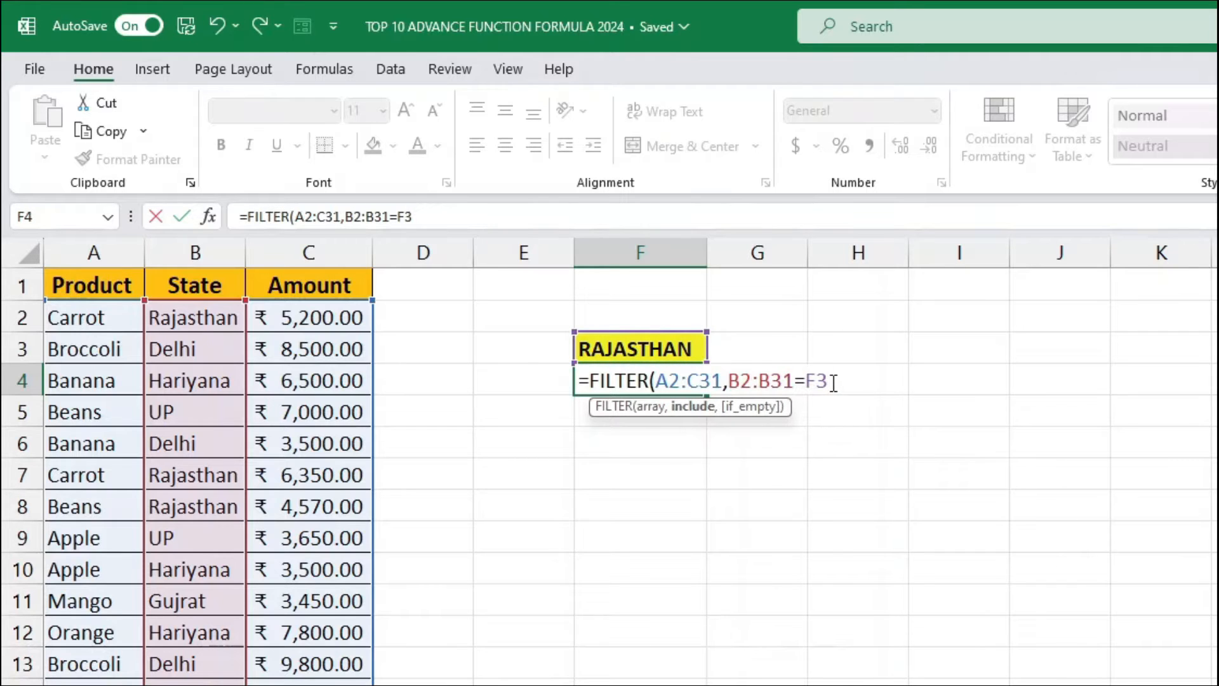
{"action": "type", "text": ","}
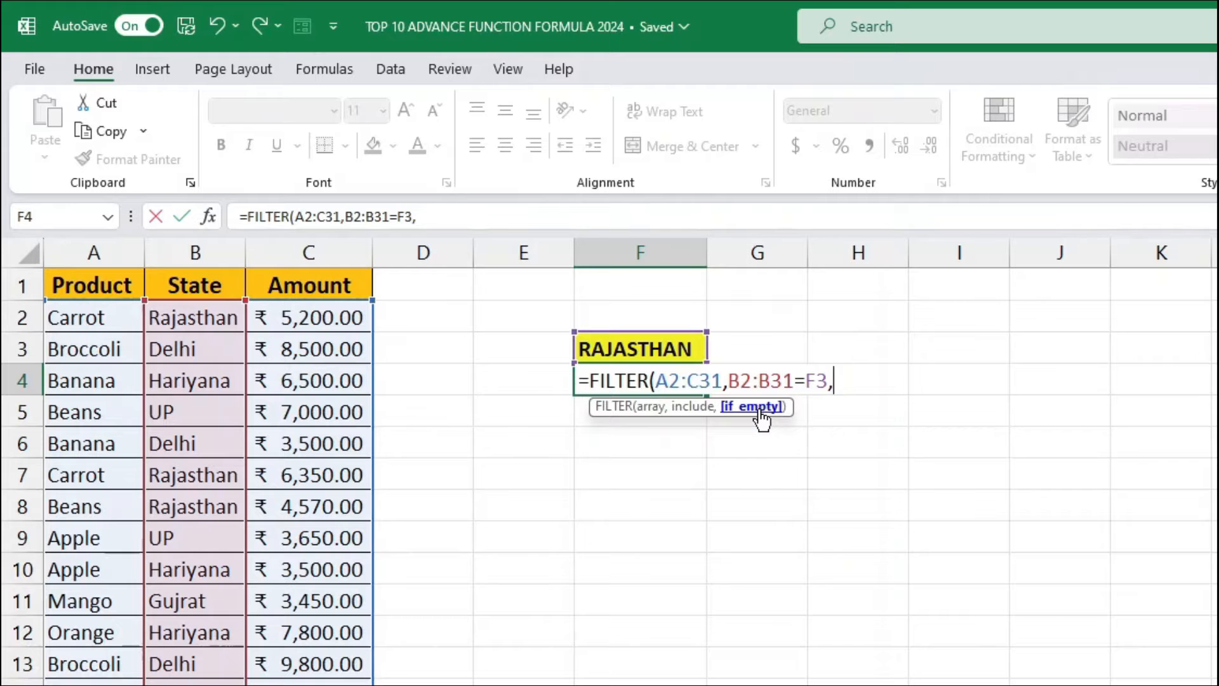
{"action": "key", "text": "BackSpace"}
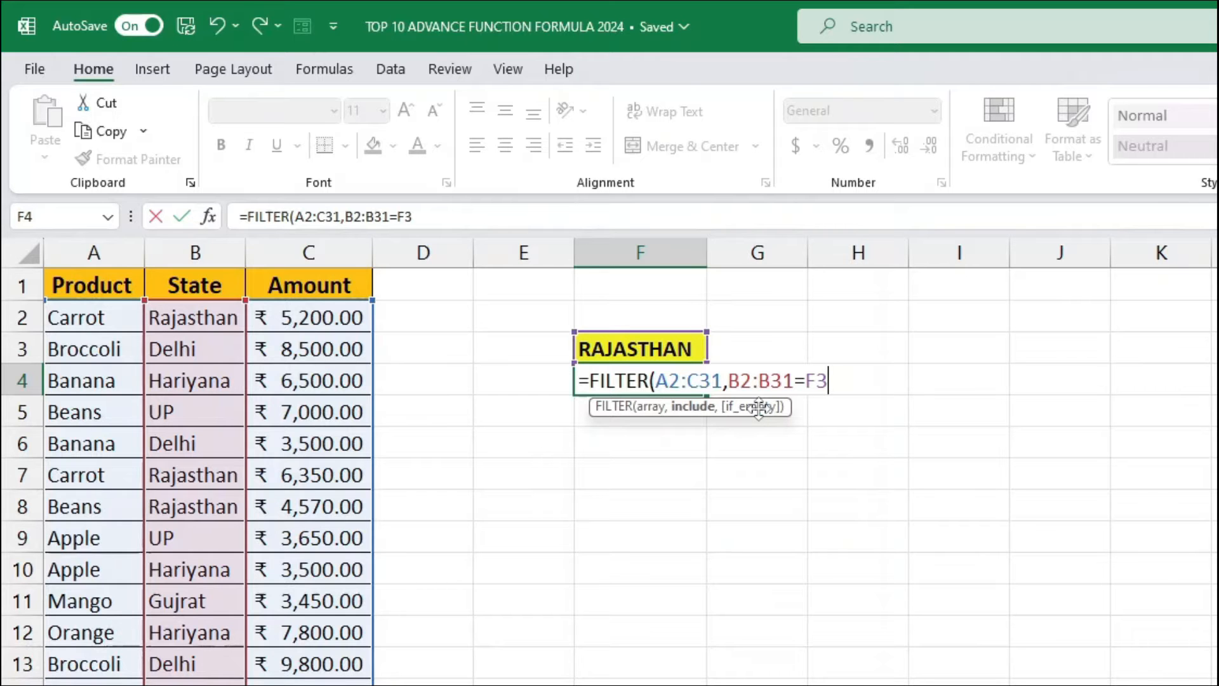
{"action": "type", "text": ")"}
{"action": "key", "text": "Return"}
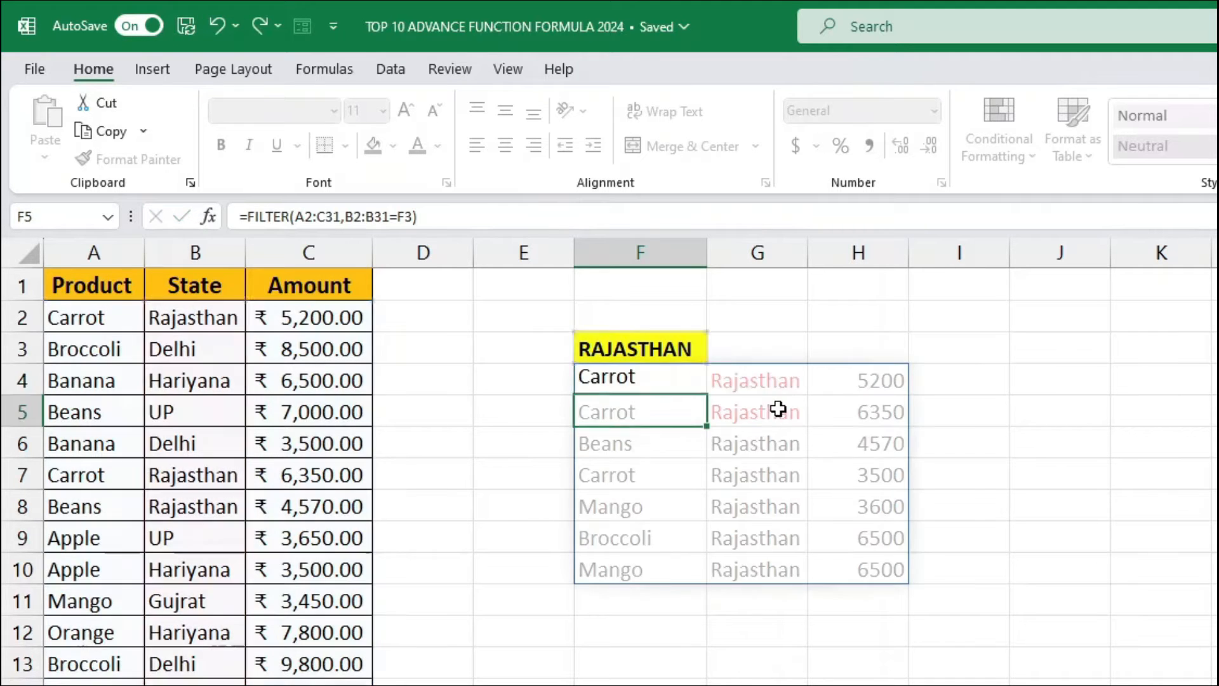
Test the FILTER formula by setting the state criterion in F3 to UP
{"action": "left_click", "coordinate": [634, 349]}
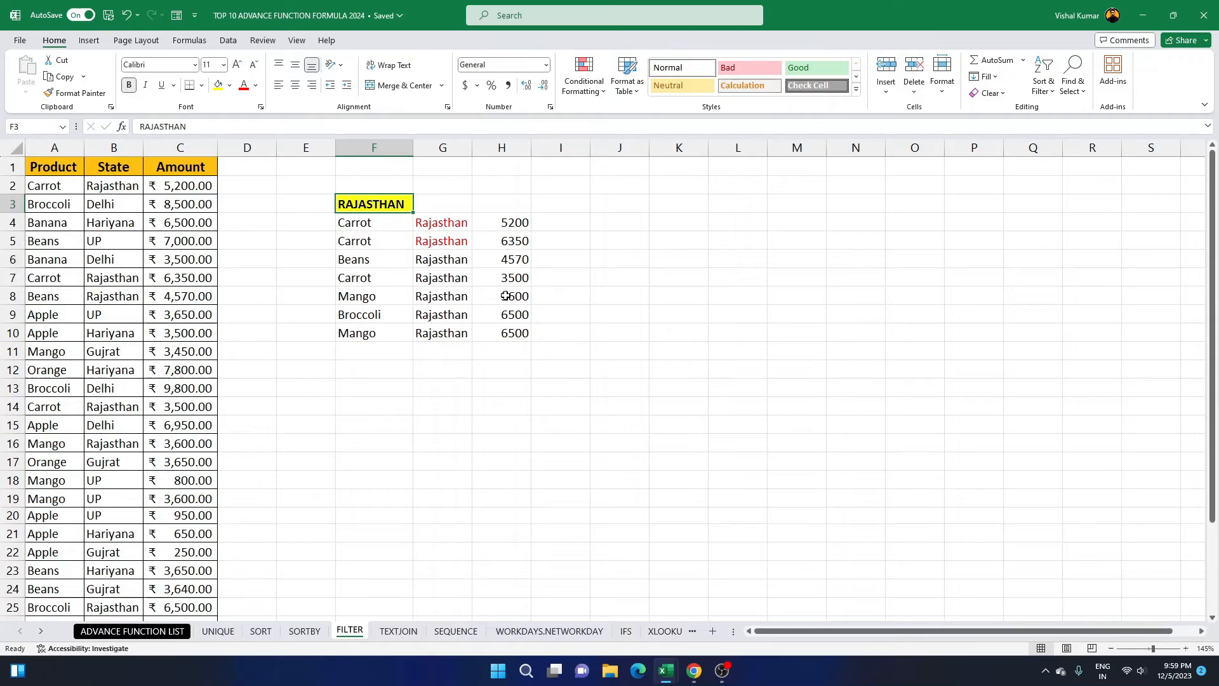
{"action": "type", "text": "UP"}
{"action": "key", "text": "Return"}
Set the state criterion in F3 to DELHI and review the filtered rows in F4:H8
{"action": "key", "text": "Up"}
{"action": "type", "text": "DELHI"}
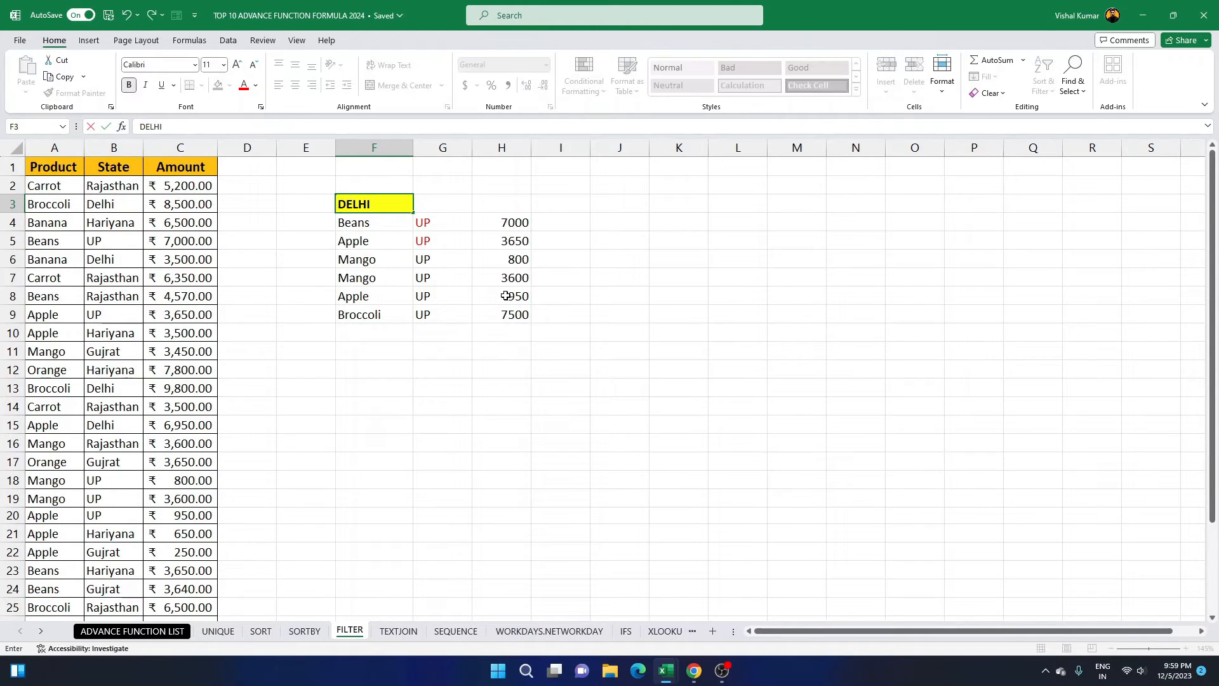
{"action": "key", "text": "Return"}
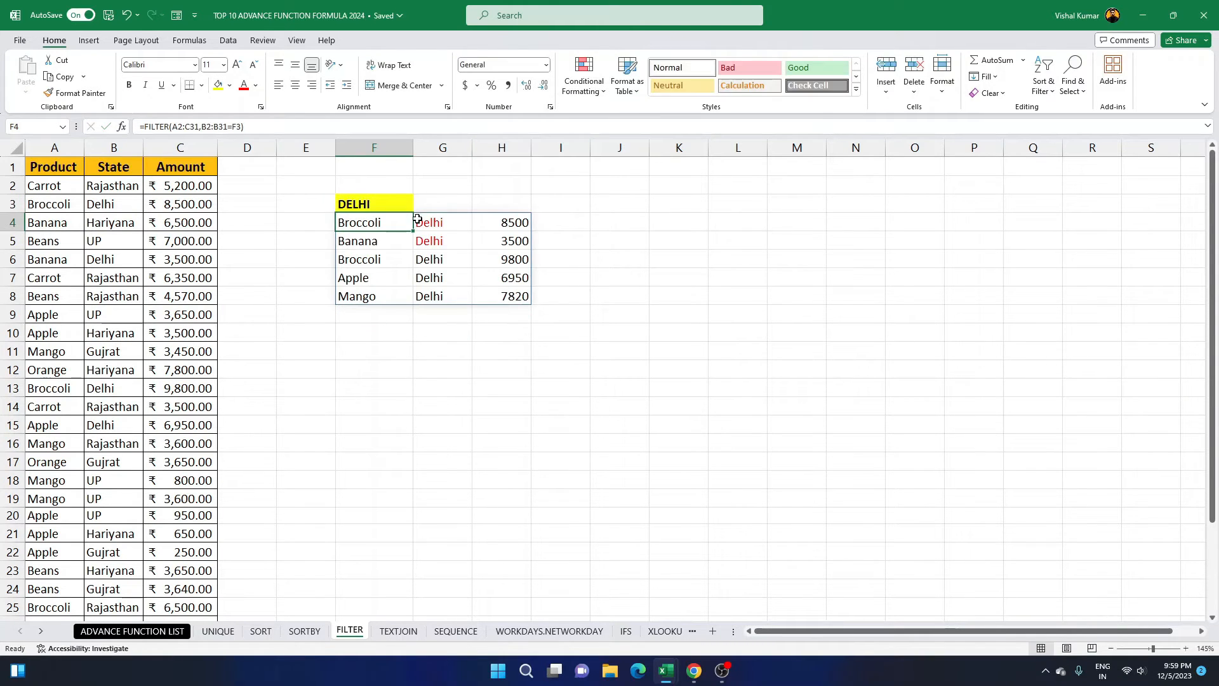
{"action": "left_click_drag", "start_coordinate": [409, 228], "coordinate": [510, 299]}
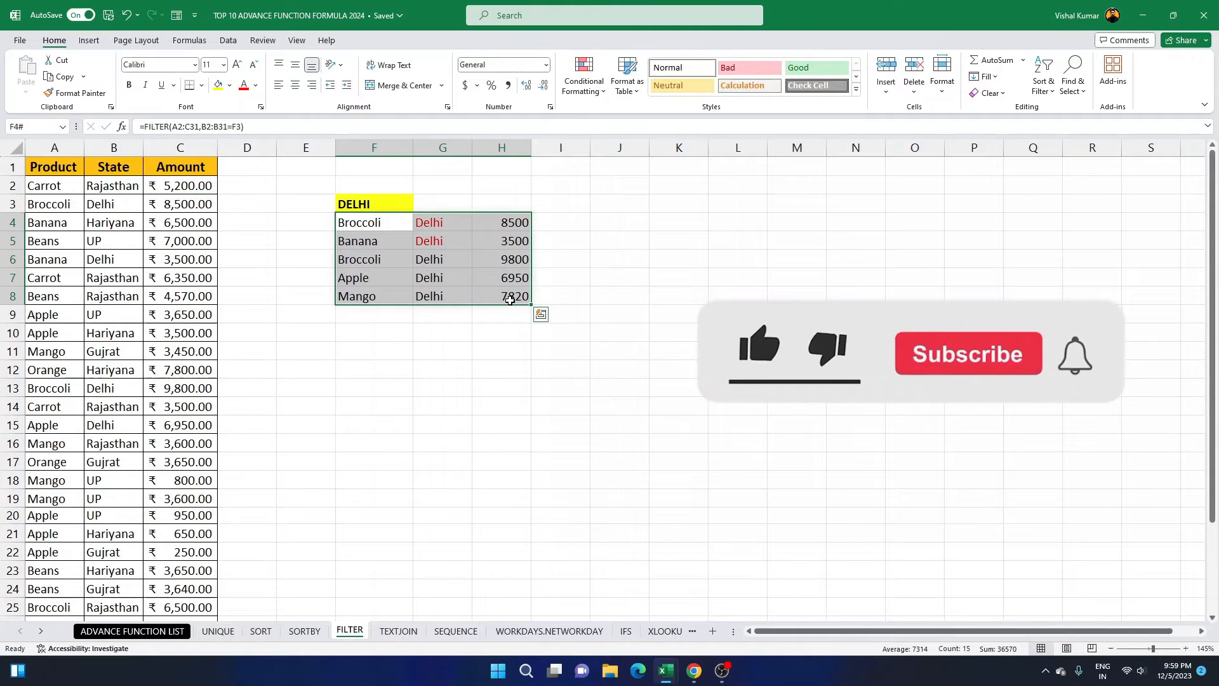
{"action": "left_click", "coordinate": [510, 299]}
{"action": "left_click", "coordinate": [383, 315]}
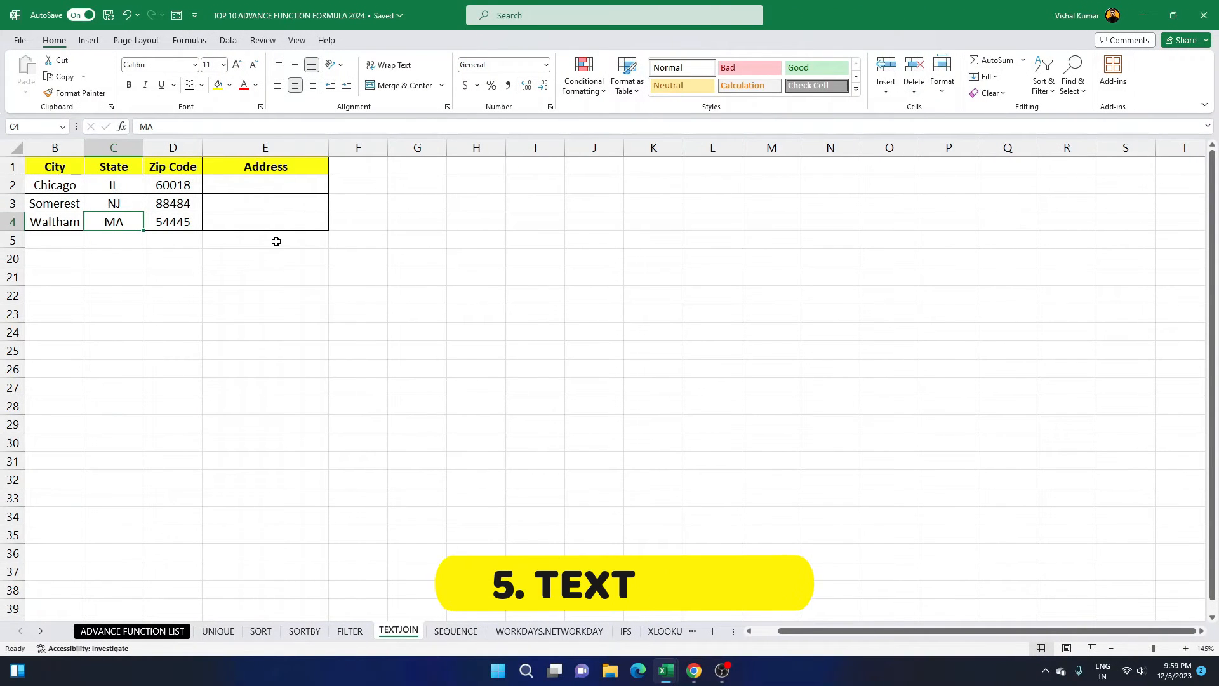
On the TEXTJOIN sheet, examine the City, State and Zip Code columns and the empty Address column
{"action": "left_click", "coordinate": [55, 185]}
{"action": "left_click", "coordinate": [184, 185]}
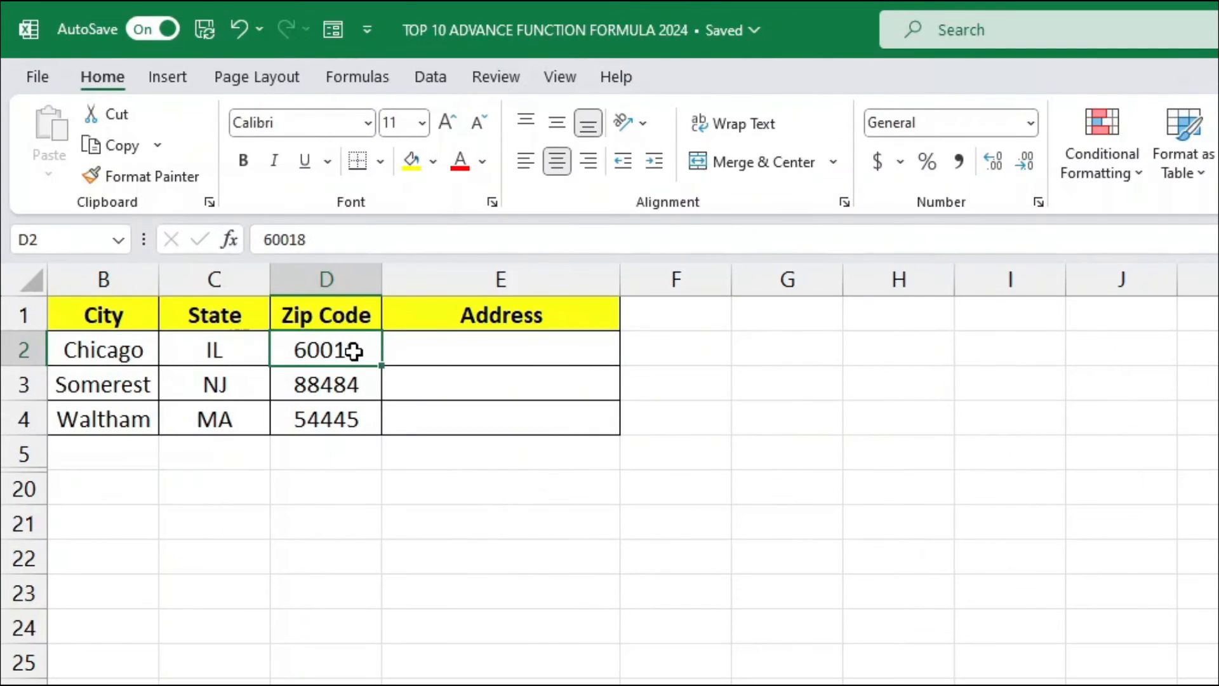
{"action": "key", "text": "Right"}
{"action": "left_click_drag", "start_coordinate": [115, 354], "coordinate": [356, 348]}
{"action": "left_click", "coordinate": [507, 352]}
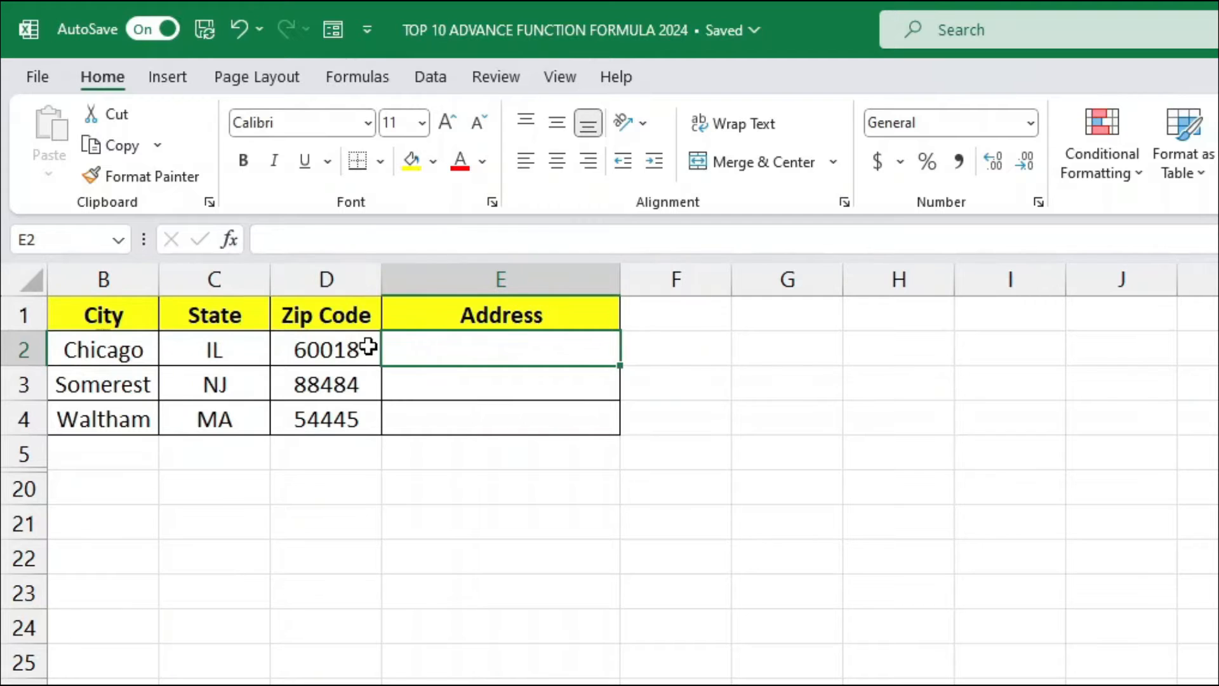
{"action": "left_click", "coordinate": [132, 277]}
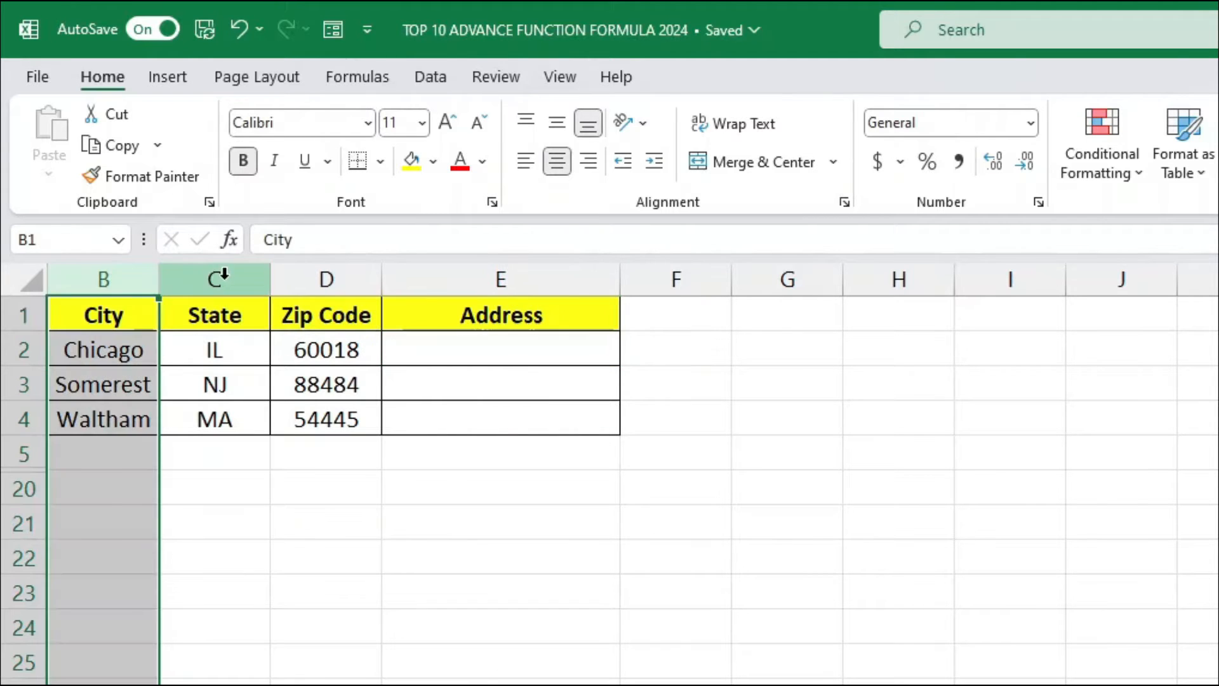
{"action": "left_click", "coordinate": [212, 277]}
{"action": "left_click", "coordinate": [362, 283]}
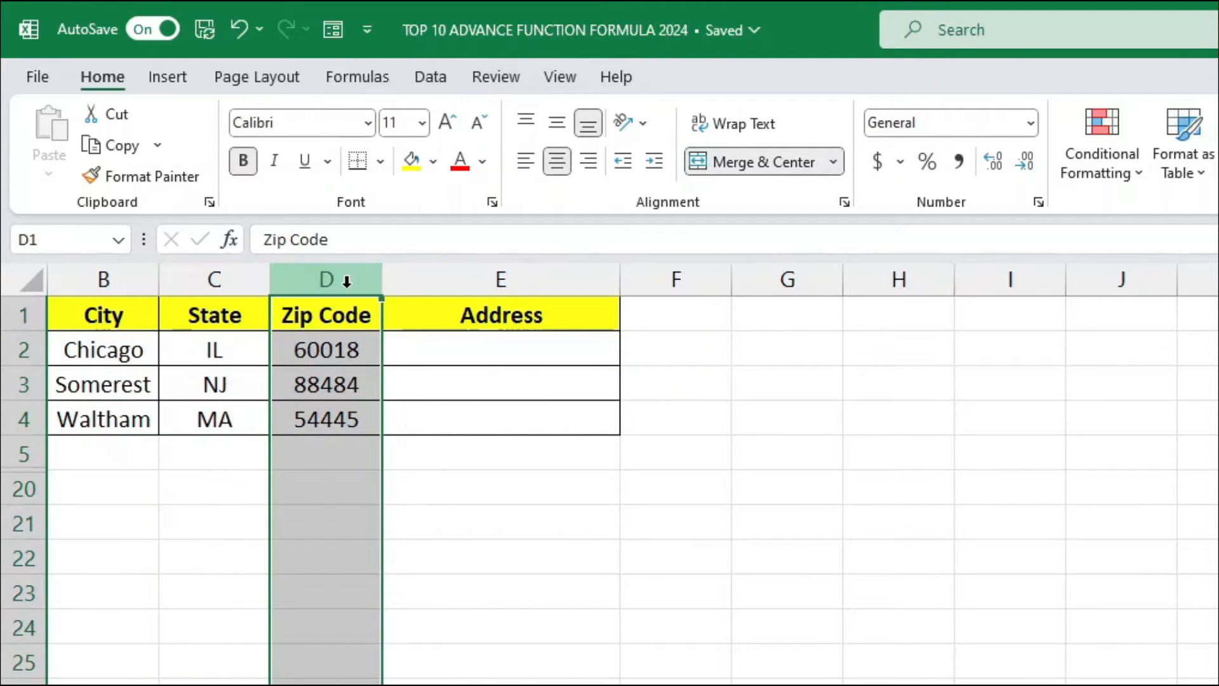
{"action": "left_click", "coordinate": [466, 346]}
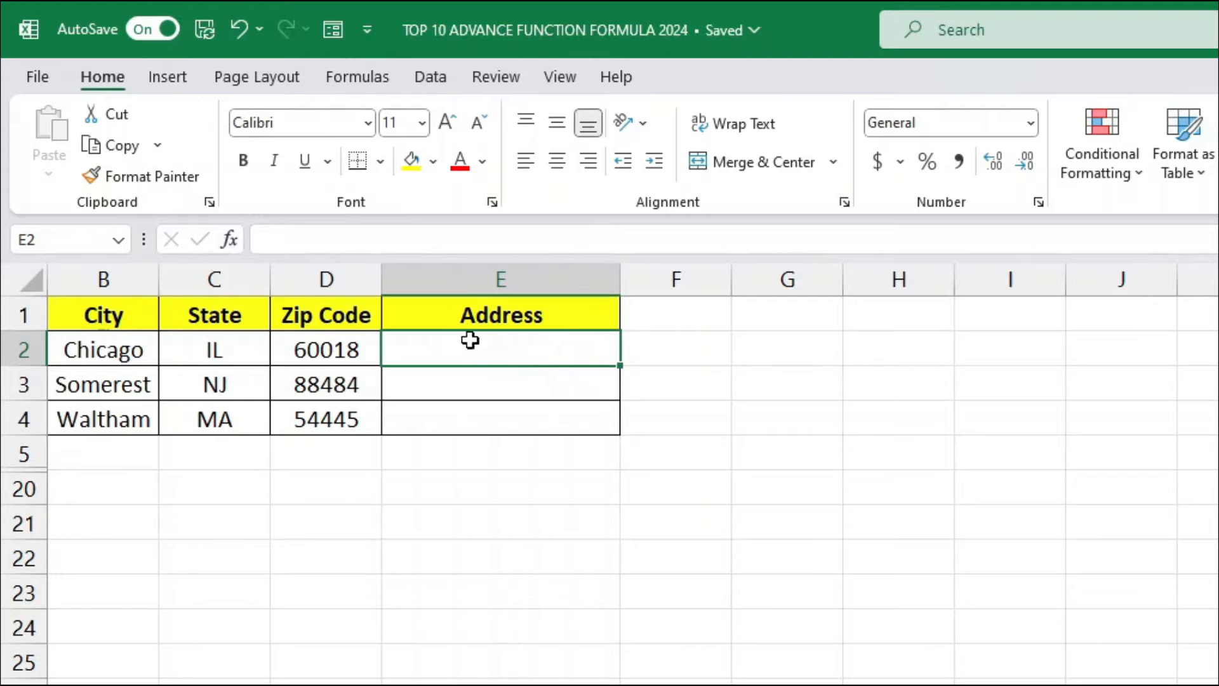
{"action": "left_click_drag", "start_coordinate": [345, 279], "coordinate": [139, 283]}
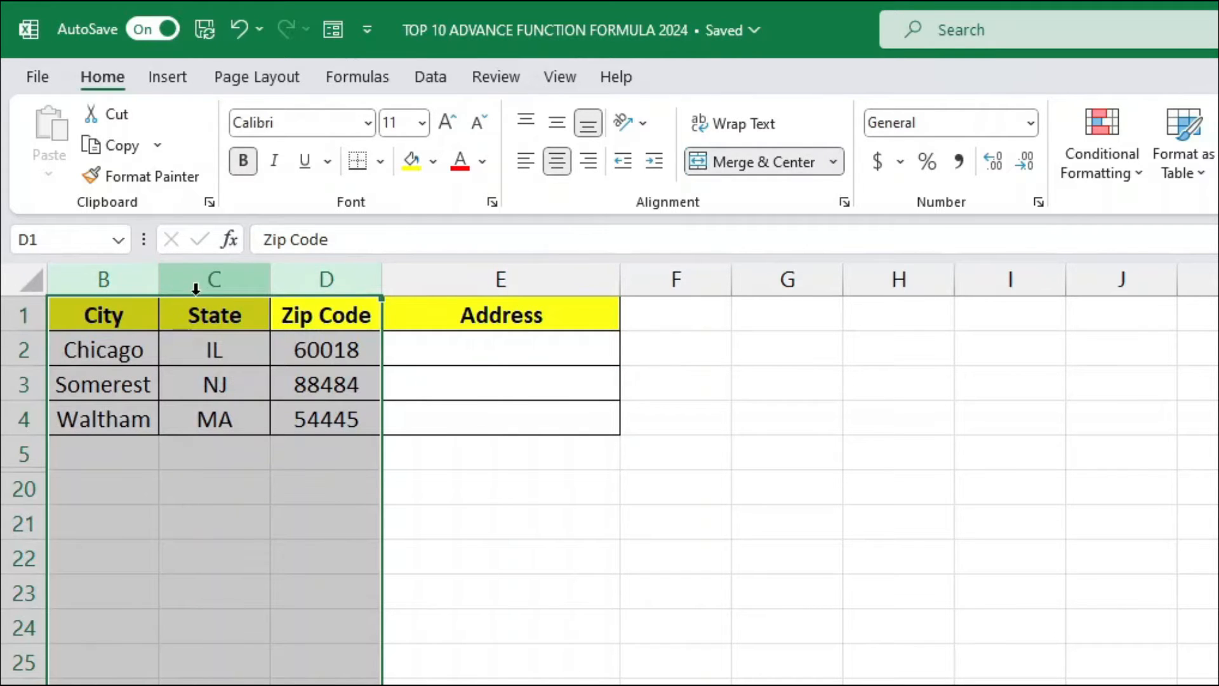
In E2, enter a TEXTJOIN formula that joins B2:D2 with a comma delimiter and ignores empty cells
{"action": "left_click", "coordinate": [502, 349]}
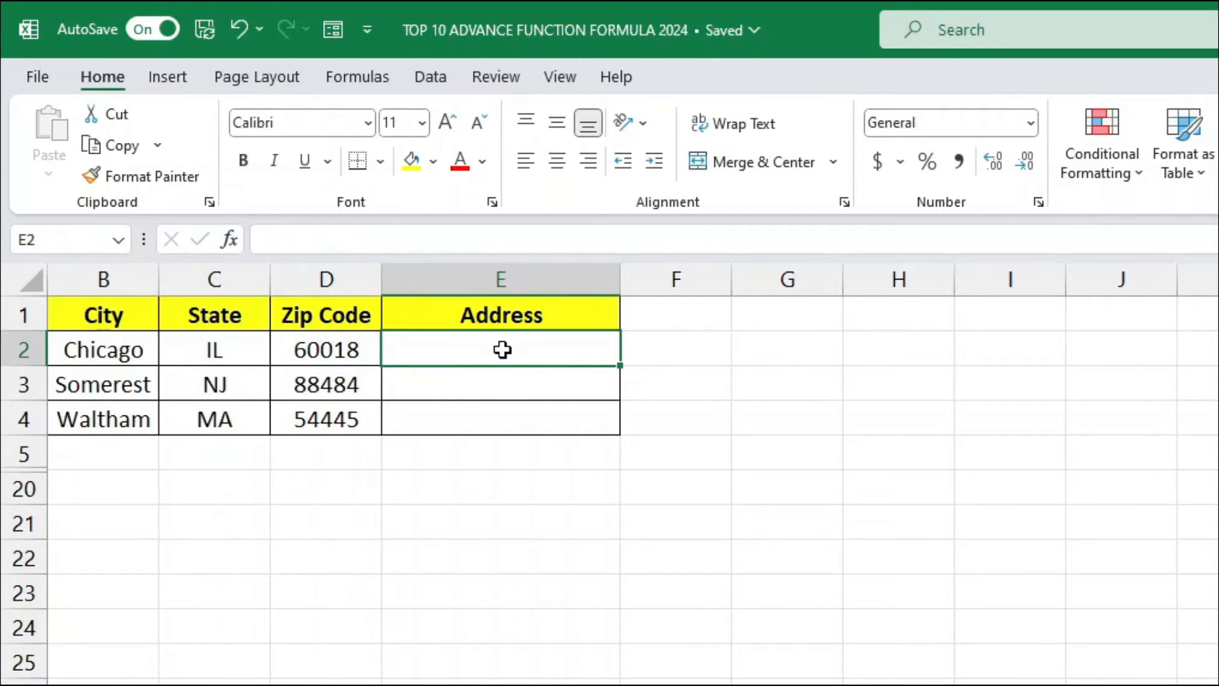
{"action": "type", "text": "=TEXTJO"}
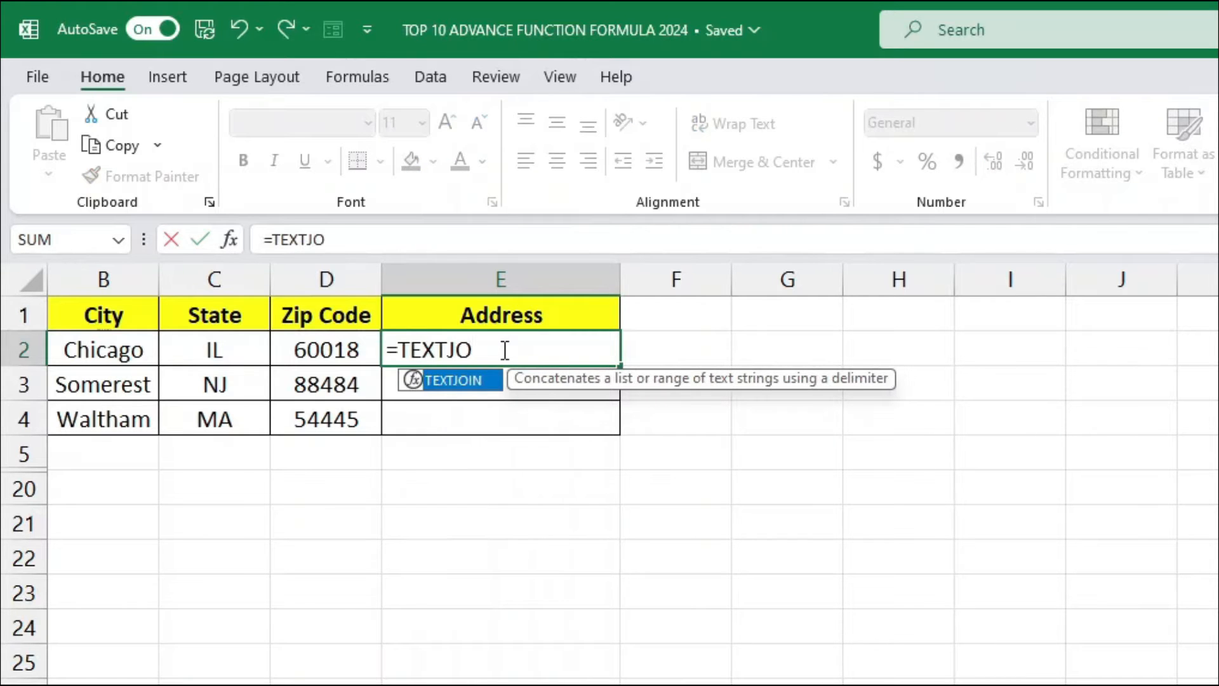
{"action": "key", "text": "Tab"}
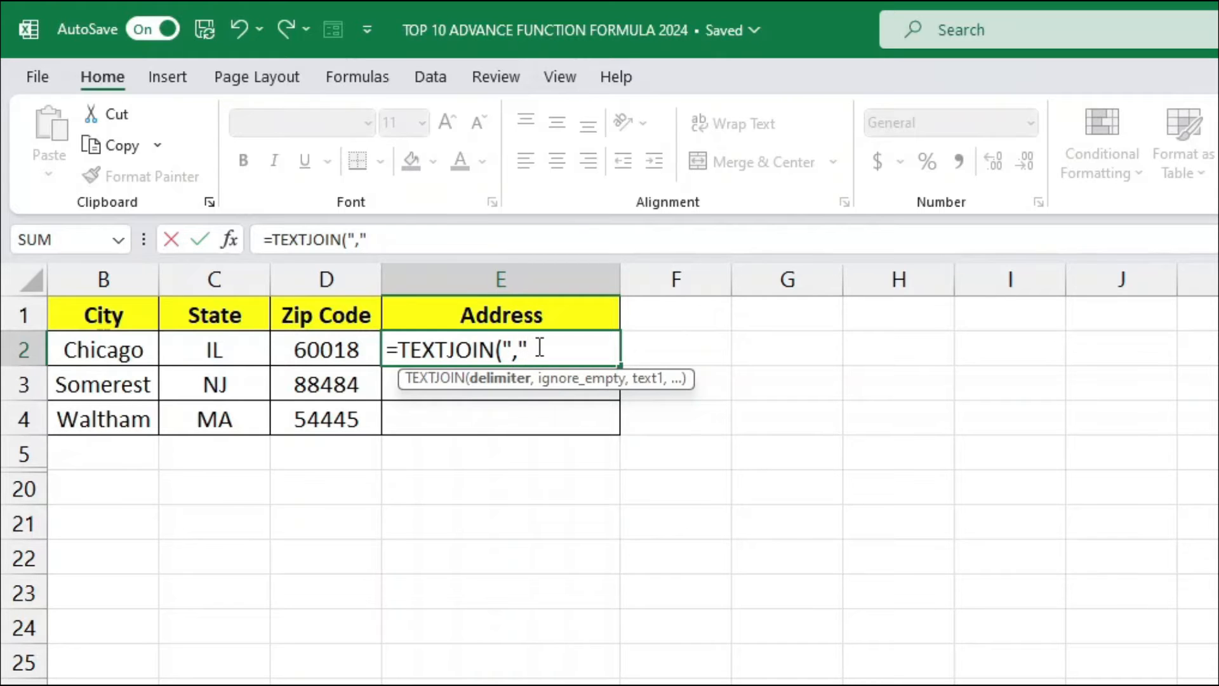
{"action": "type", "text": ","}
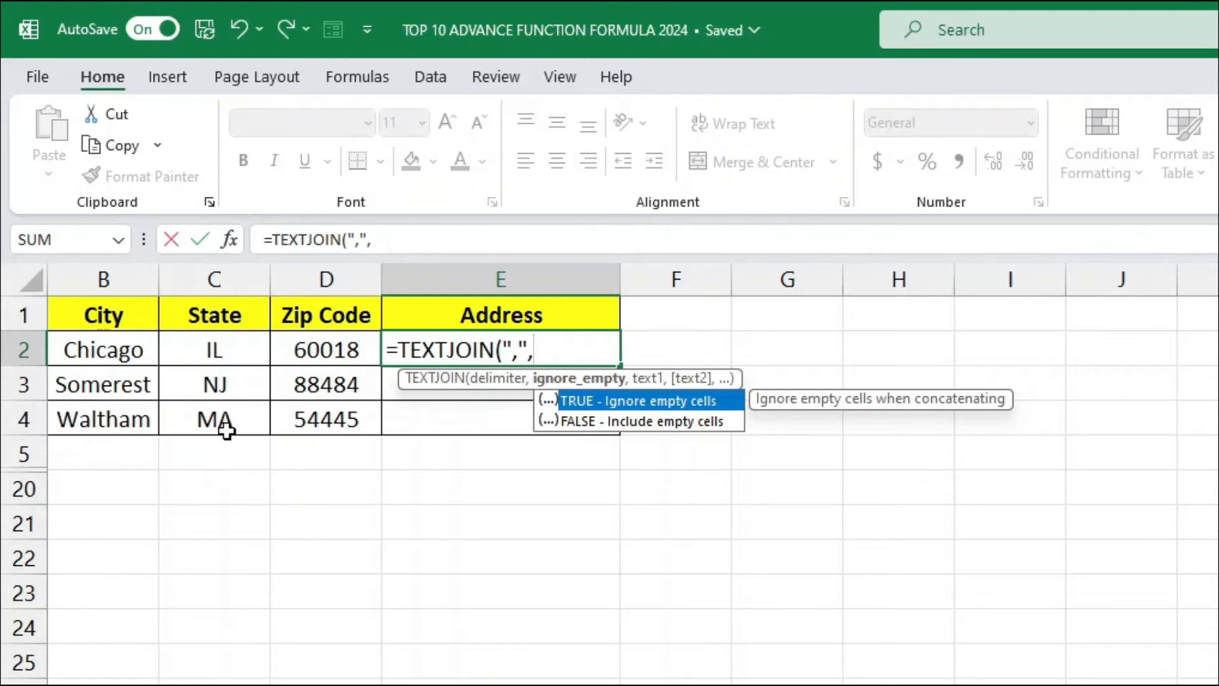
{"action": "double_click", "coordinate": [640, 400]}
{"action": "type", "text": ","}
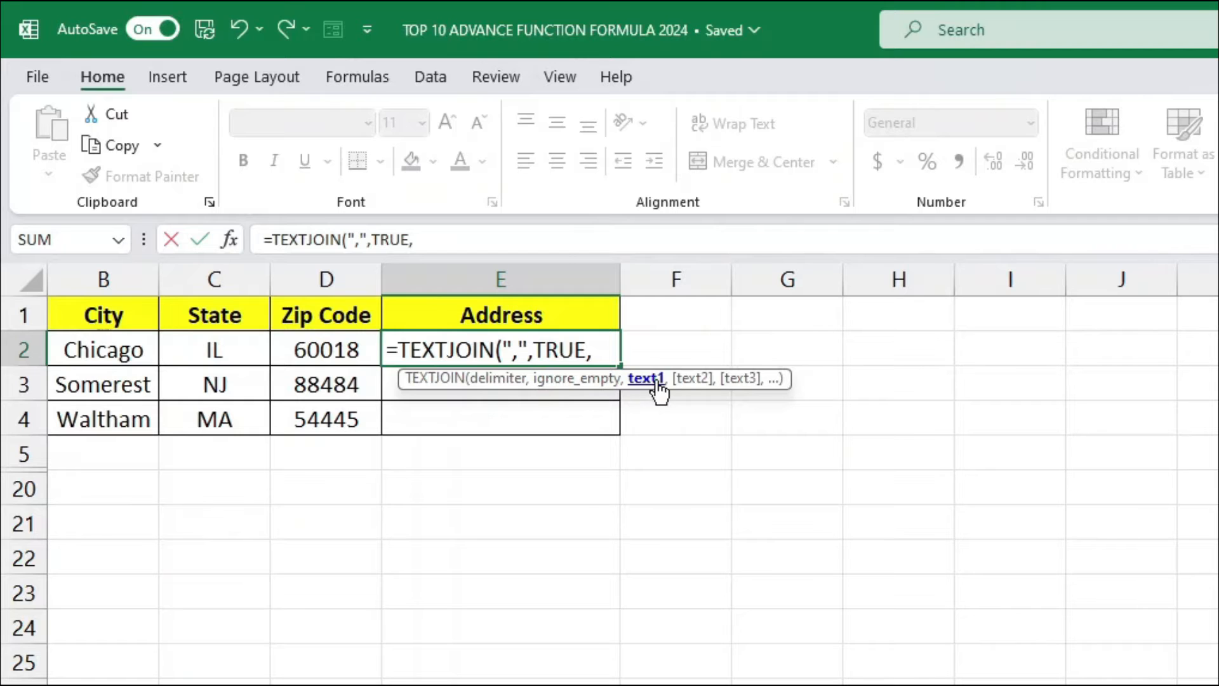
{"action": "left_click_drag", "start_coordinate": [108, 349], "coordinate": [311, 353]}
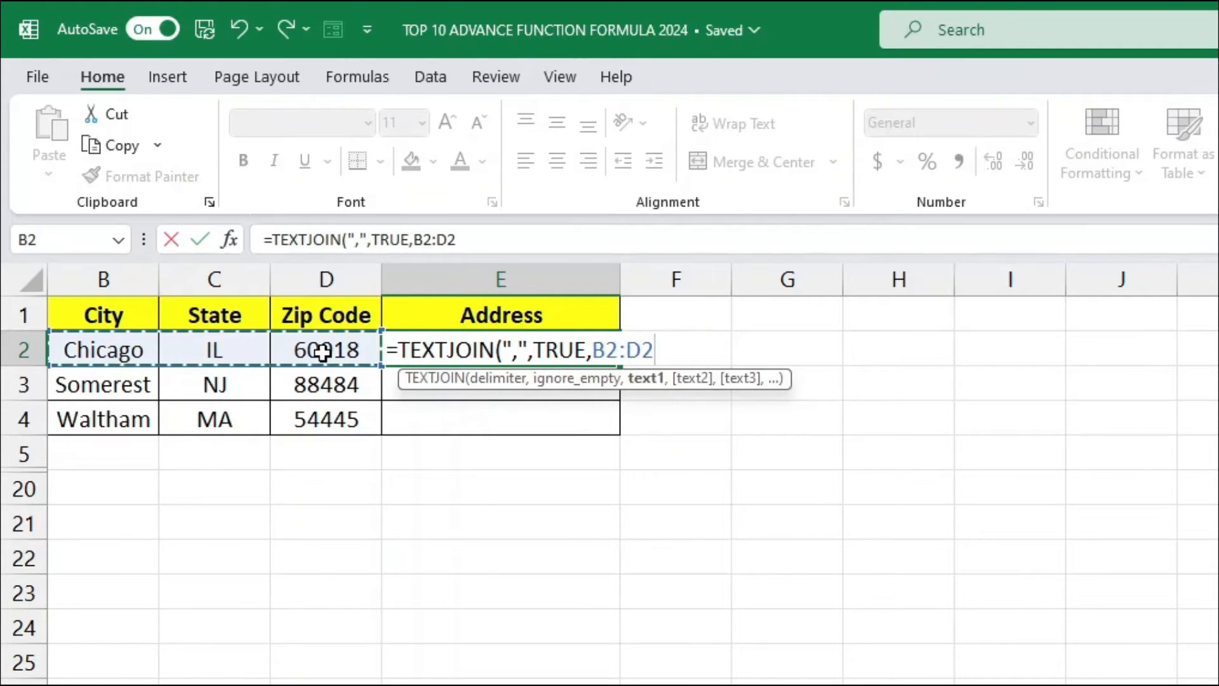
{"action": "type", "text": ")"}
{"action": "key", "text": "Return"}
{"action": "left_click", "coordinate": [506, 340]}
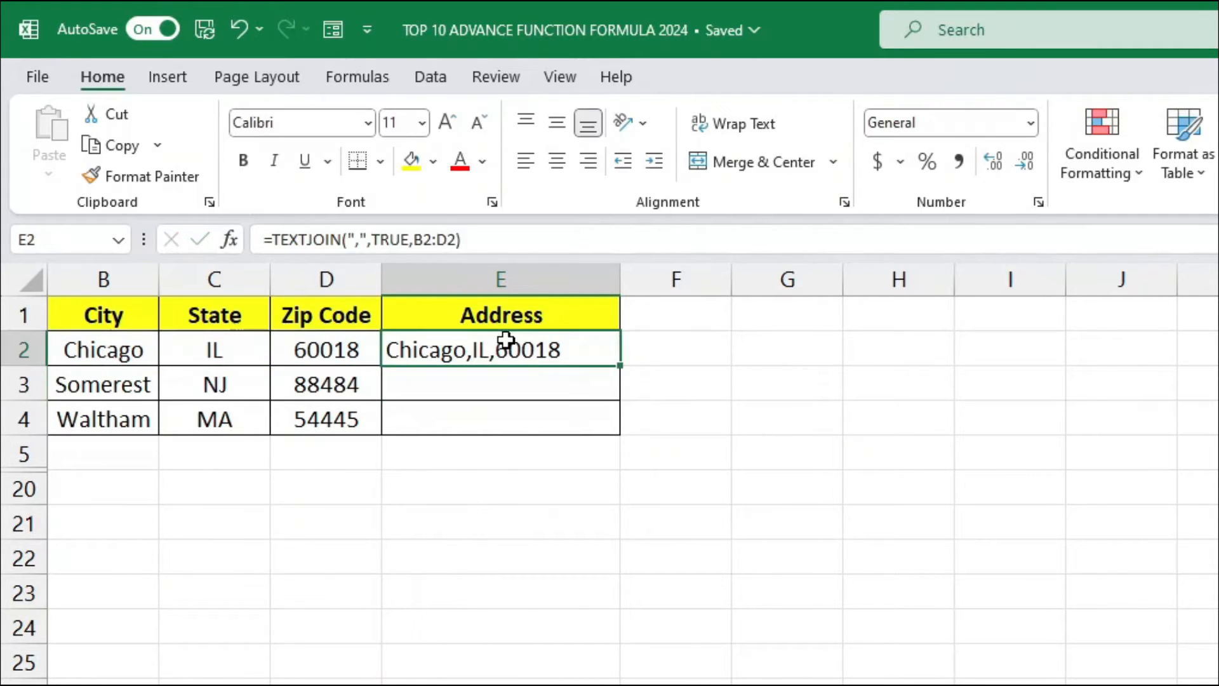
Fill the TEXTJOIN formula from E2 down through E4 for the remaining addresses
{"action": "left_click_drag", "start_coordinate": [620, 366], "coordinate": [620, 432]}
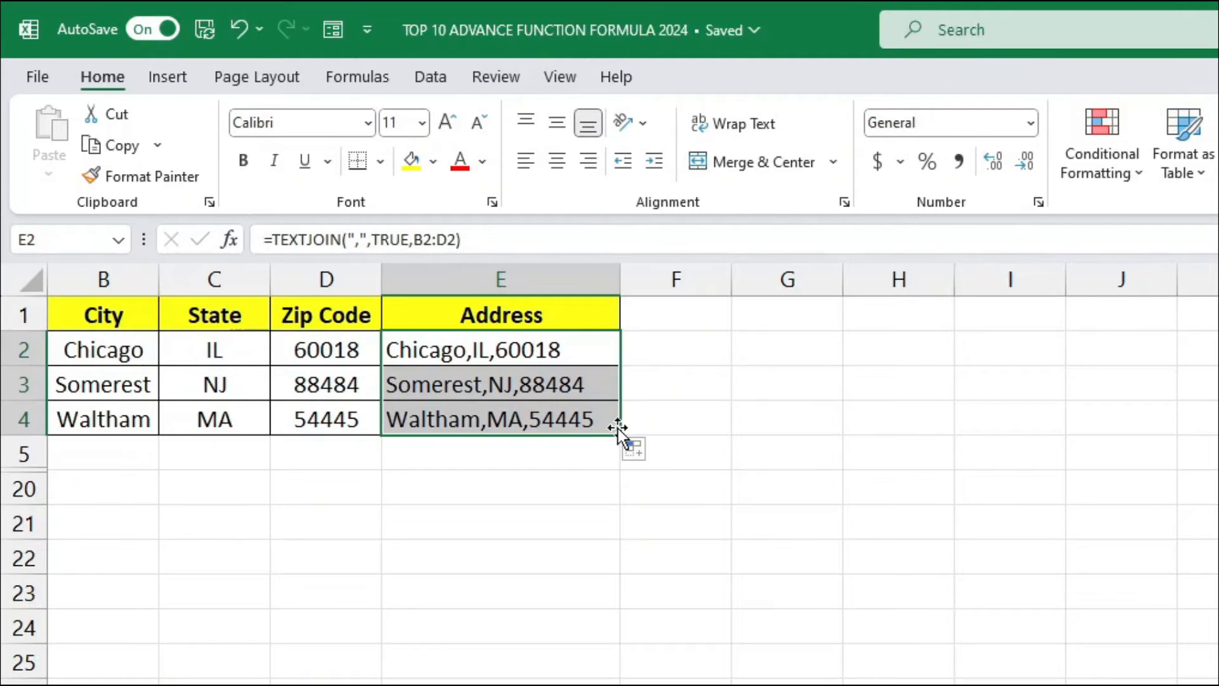
{"action": "left_click", "coordinate": [534, 389]}
Try clearing the source cells B2:D4 to test how the Address formulas depend on them, and restore the data
{"action": "left_click_drag", "start_coordinate": [109, 337], "coordinate": [319, 429]}
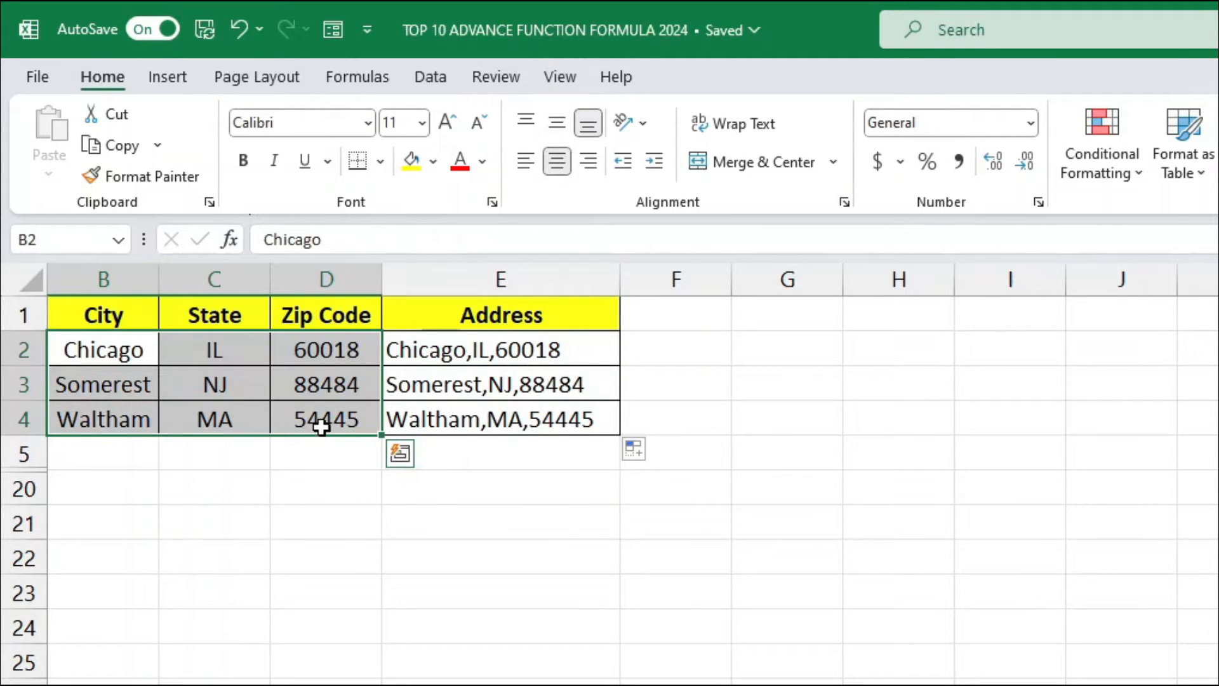
{"action": "key", "text": "Delete"}
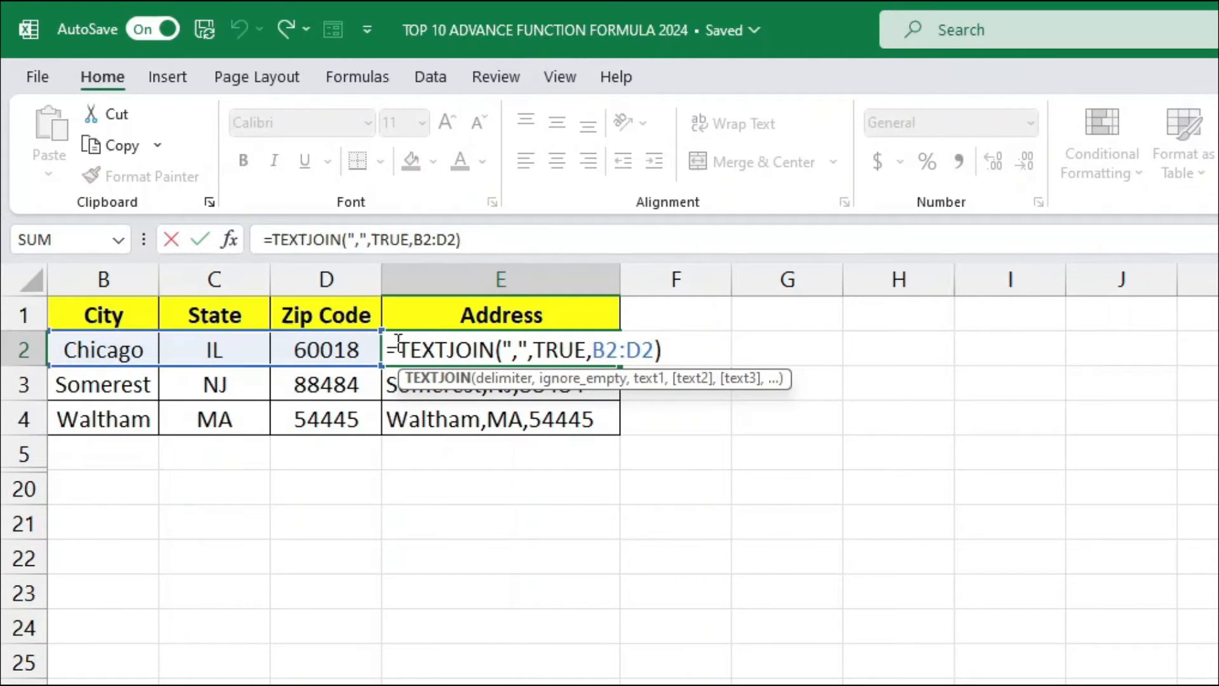
{"action": "type", "text": "`"}
{"action": "key", "text": "BackSpace"}
{"action": "key", "text": "Escape"}
{"action": "left_click_drag", "start_coordinate": [101, 349], "coordinate": [353, 416]}
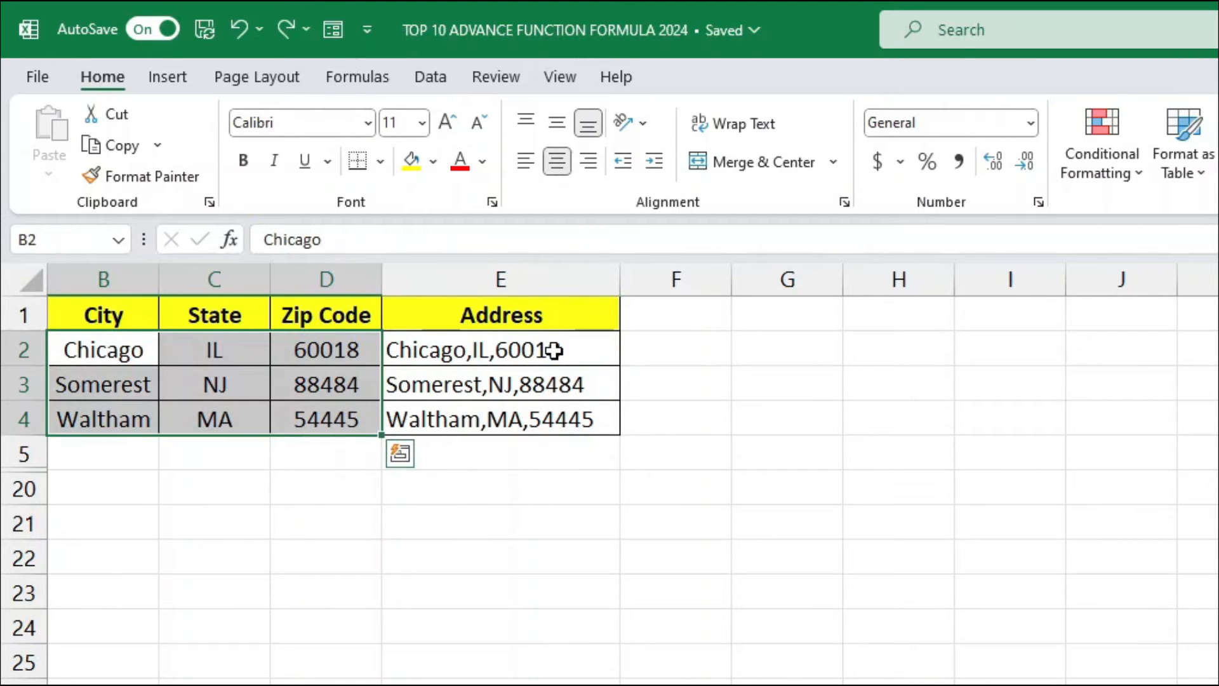
Replace the TEXTJOIN formulas in E2:E4 with their static values by copying and pasting them in place as Values
{"action": "left_click_drag", "start_coordinate": [574, 349], "coordinate": [577, 419]}
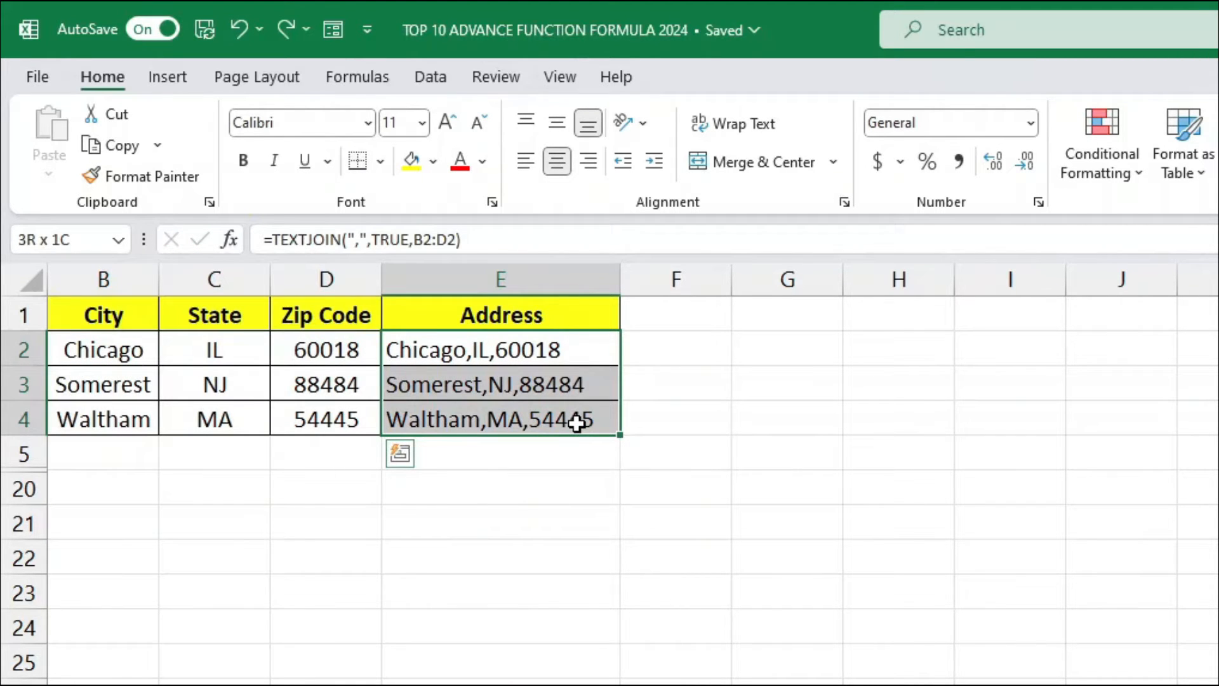
{"action": "left_click", "coordinate": [108, 144]}
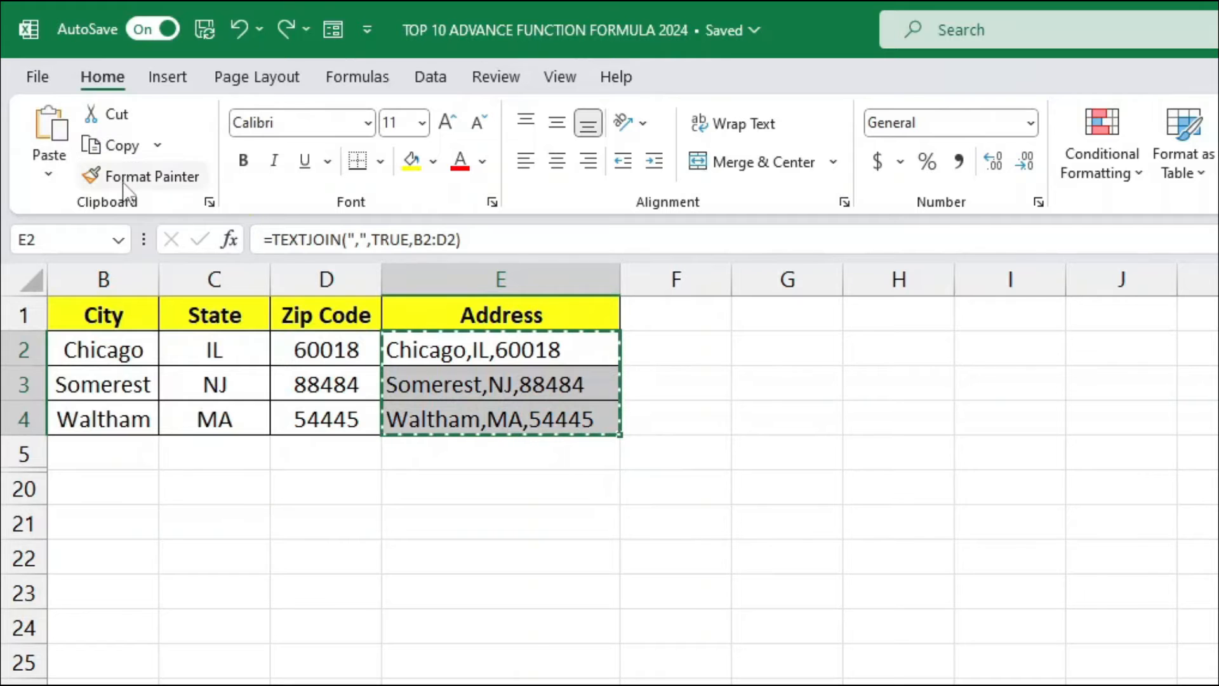
{"action": "left_click", "coordinate": [59, 170]}
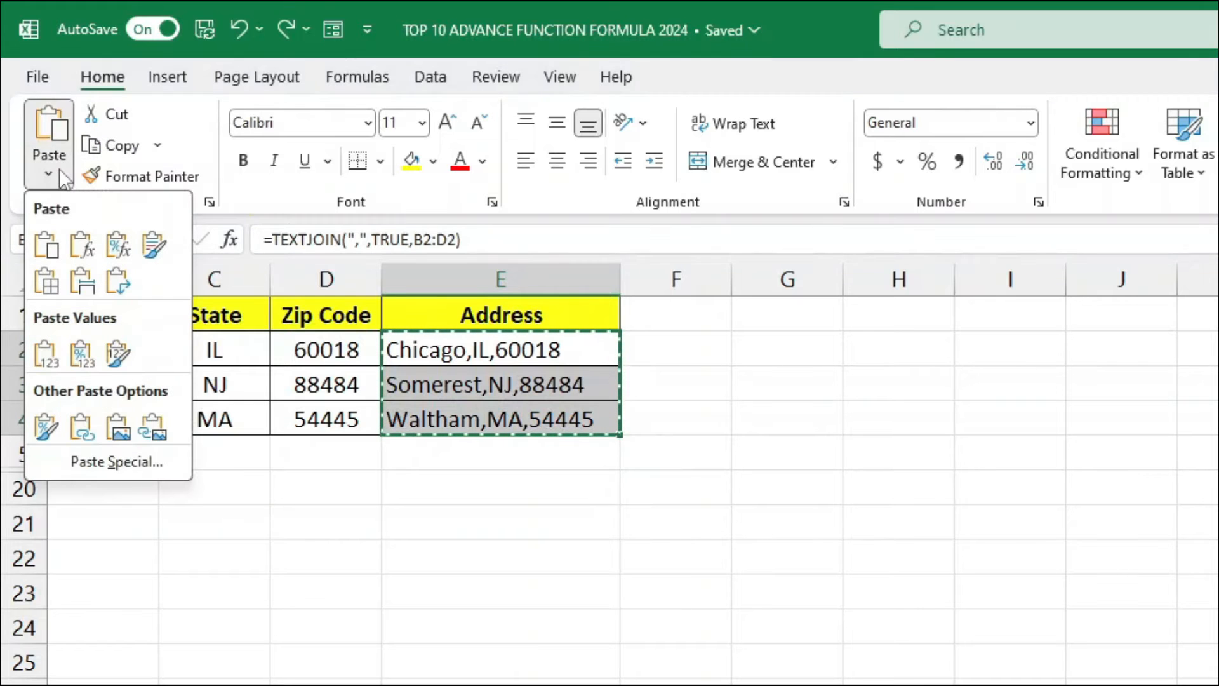
{"action": "left_click", "coordinate": [92, 463]}
{"action": "left_click", "coordinate": [531, 479]}
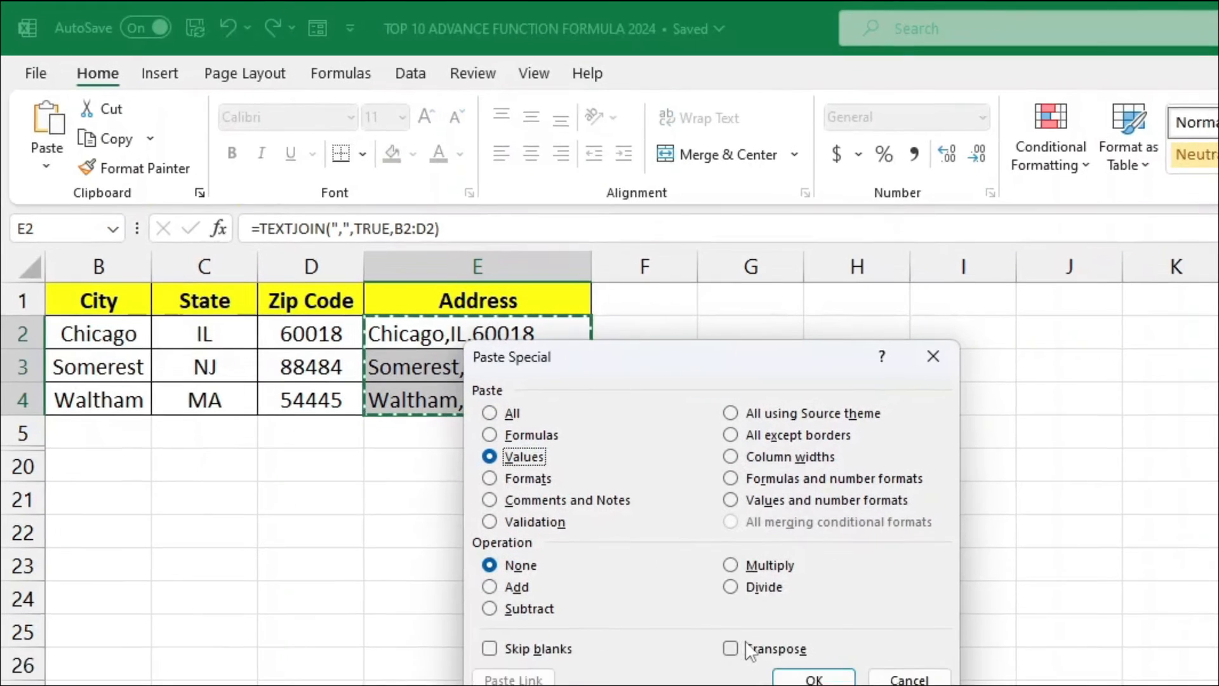
{"action": "left_click", "coordinate": [846, 685]}
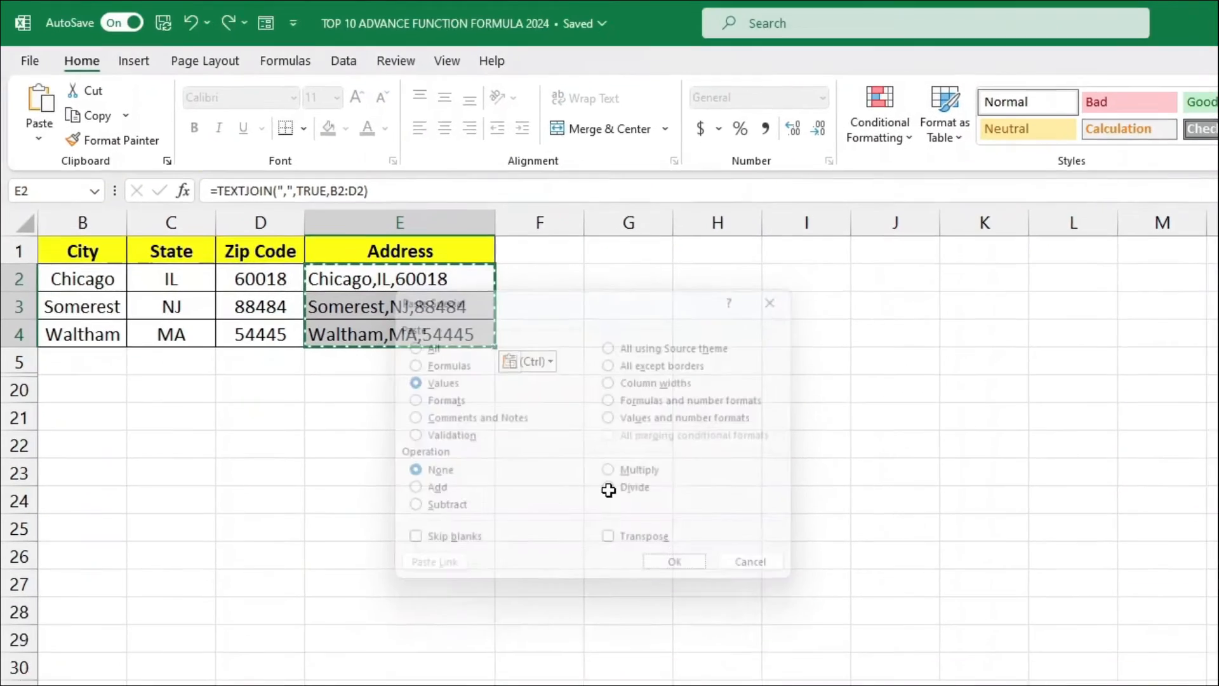
Delete columns B to D containing City, State and Zip Code
{"action": "left_click_drag", "start_coordinate": [115, 223], "coordinate": [263, 222]}
{"action": "right_click", "coordinate": [247, 208]}
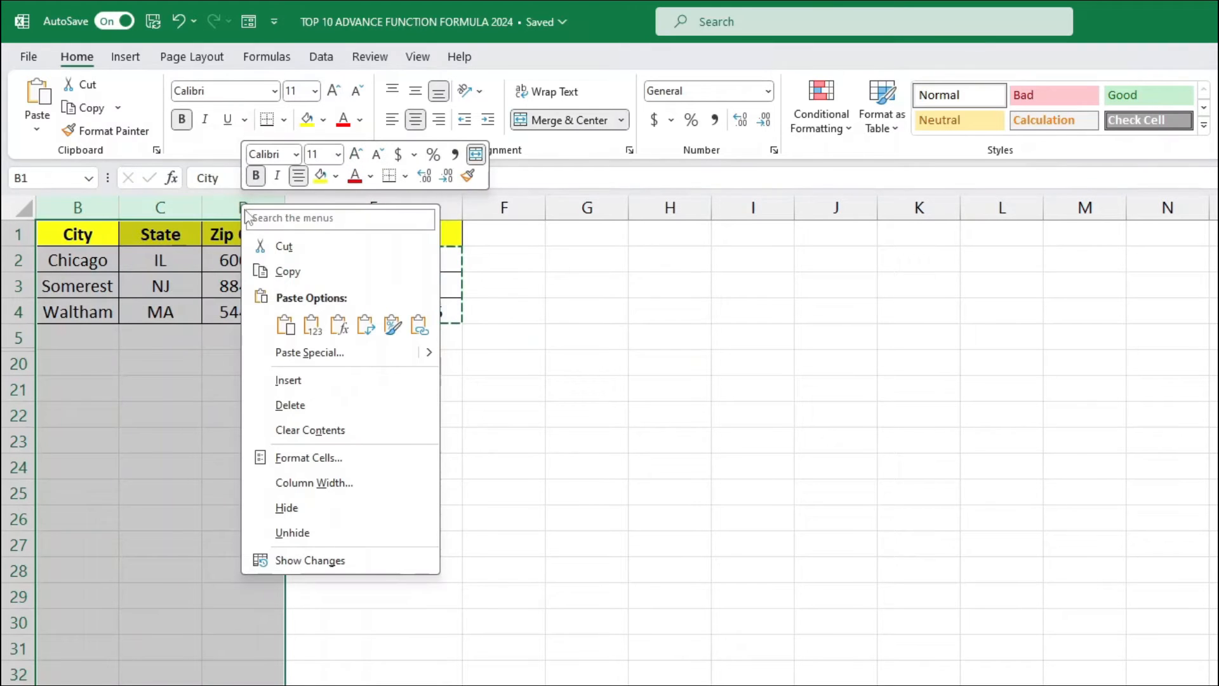
{"action": "left_click", "coordinate": [299, 404]}
{"action": "left_click", "coordinate": [300, 404]}
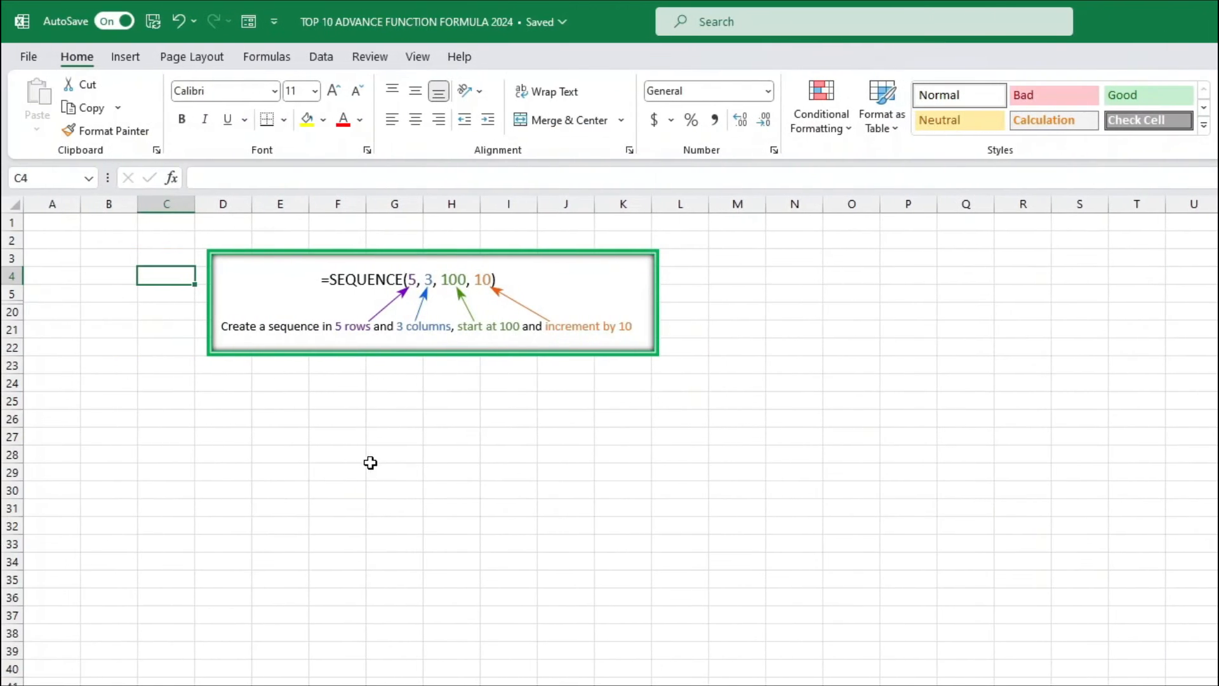
On the SEQUENCE sheet, move the syntax picture over to columns J to Q and enter =SEQUENCE(100) in B23
{"action": "left_click_drag", "start_coordinate": [333, 291], "coordinate": [736, 296]}
{"action": "left_click", "coordinate": [108, 373]}
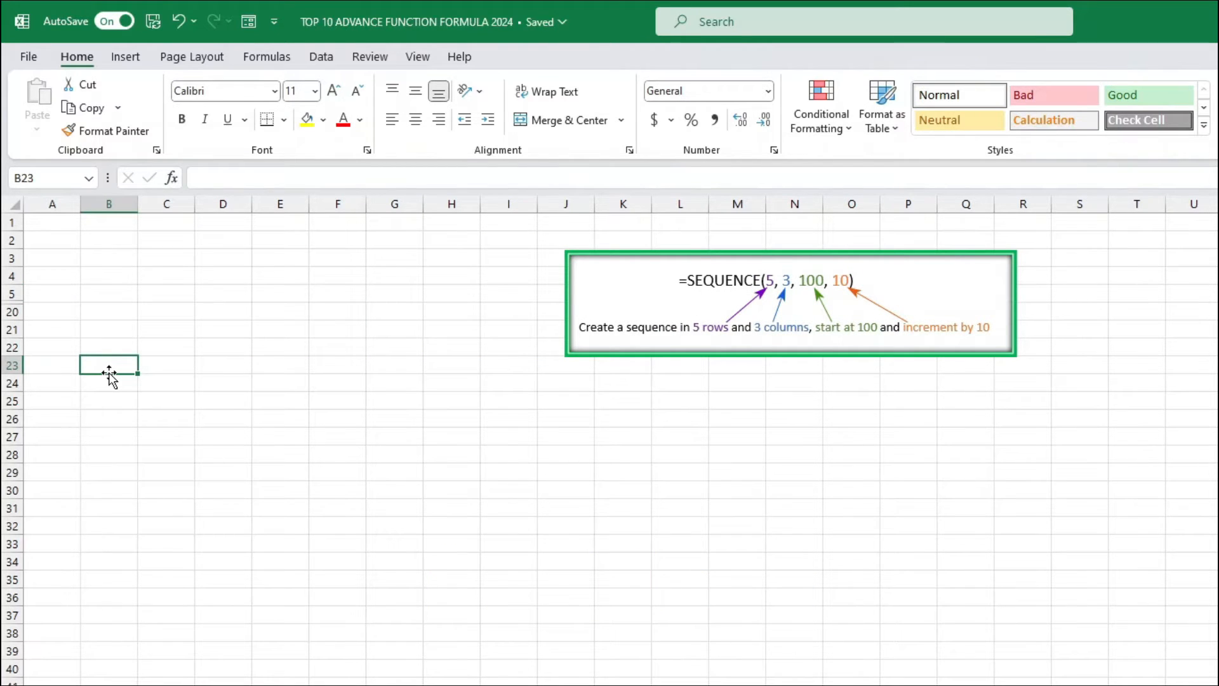
{"action": "type", "text": "=S"}
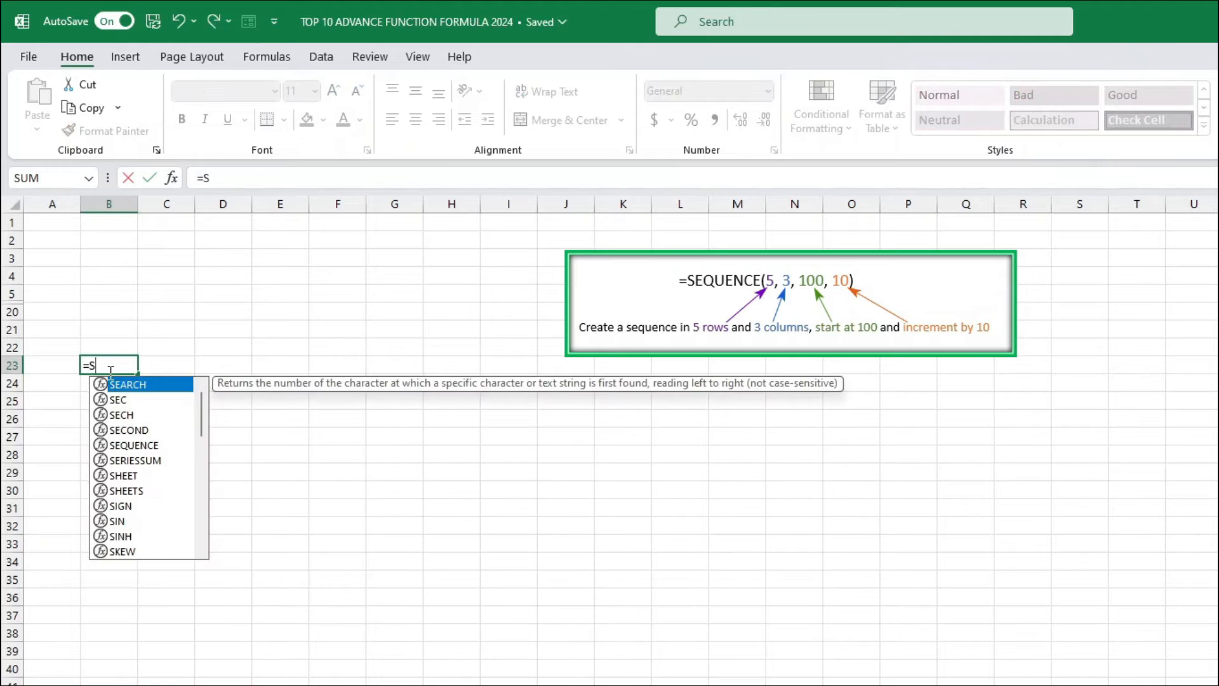
{"action": "type", "text": "W"}
{"action": "key", "text": "BackSpace"}
{"action": "type", "text": "EQ"}
{"action": "key", "text": "Tab"}
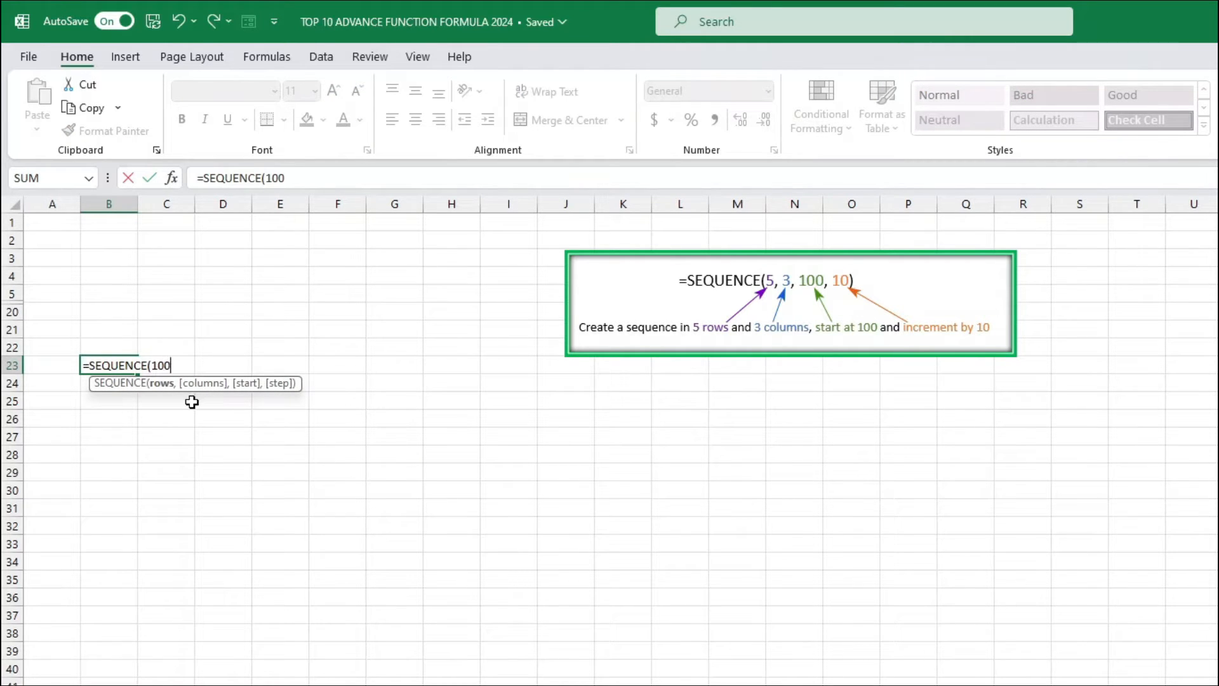
{"action": "type", "text": "100)"}
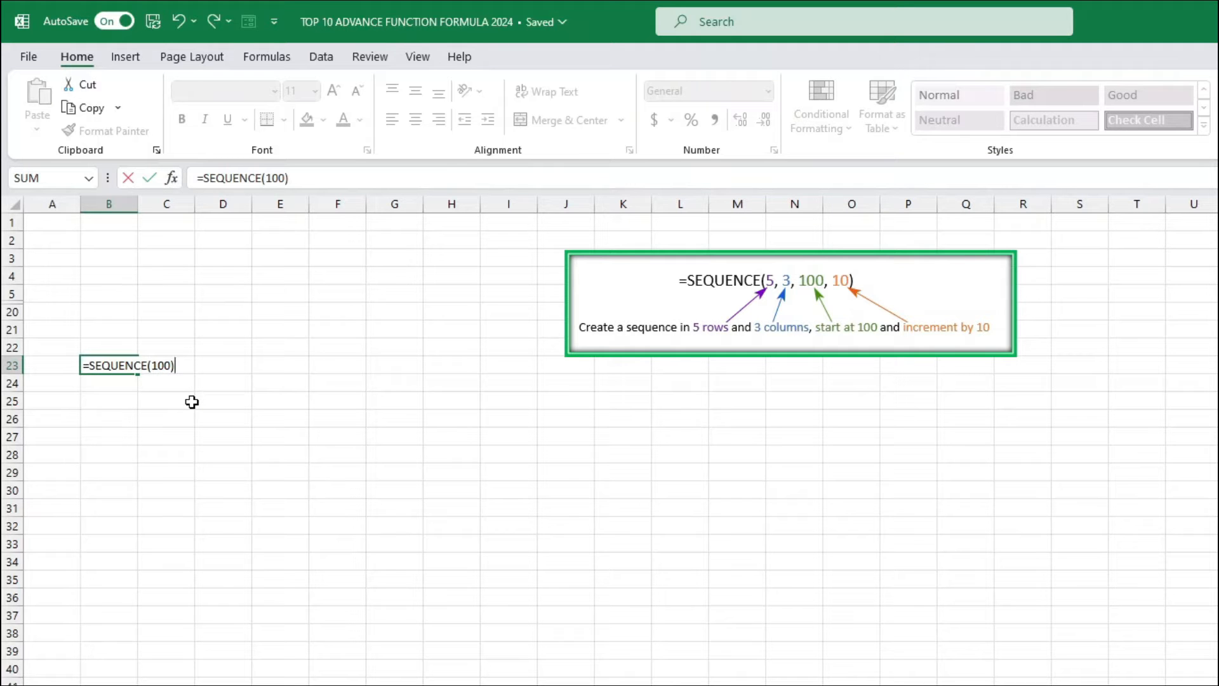
{"action": "key", "text": "Return"}
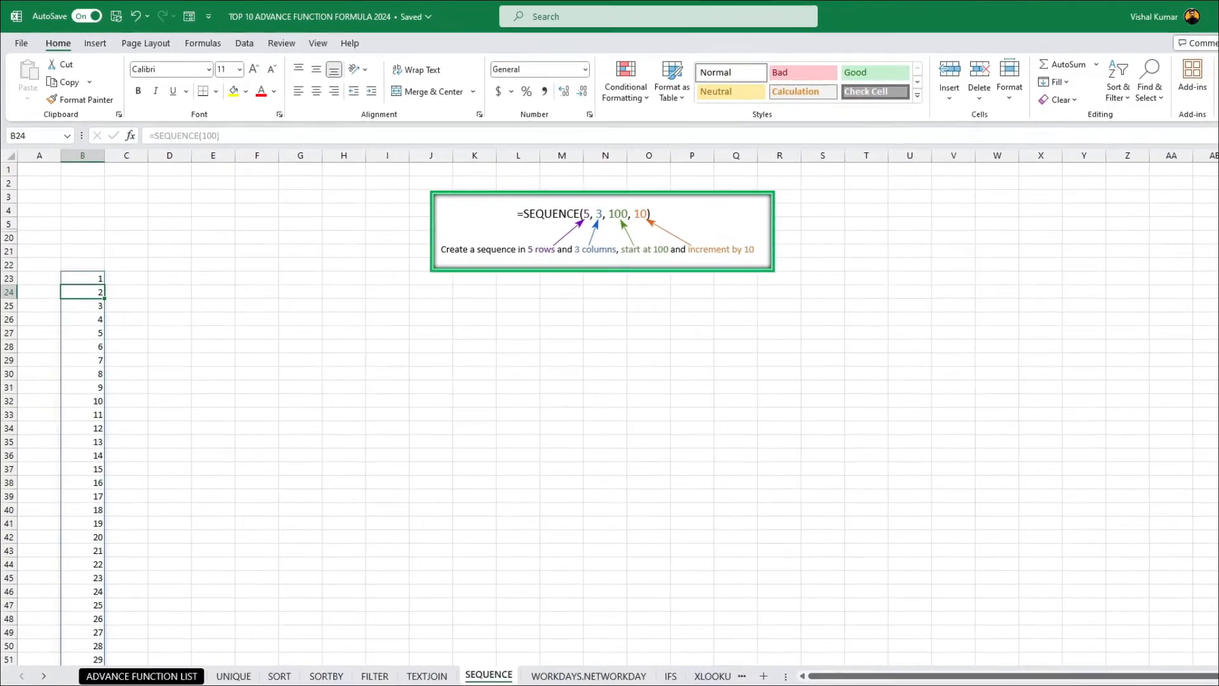
{"action": "scroll", "coordinate": [41, 321], "scroll_direction": "down", "scroll_amount": 14}
{"action": "scroll", "coordinate": [92, 338], "scroll_direction": "down", "scroll_amount": 20}
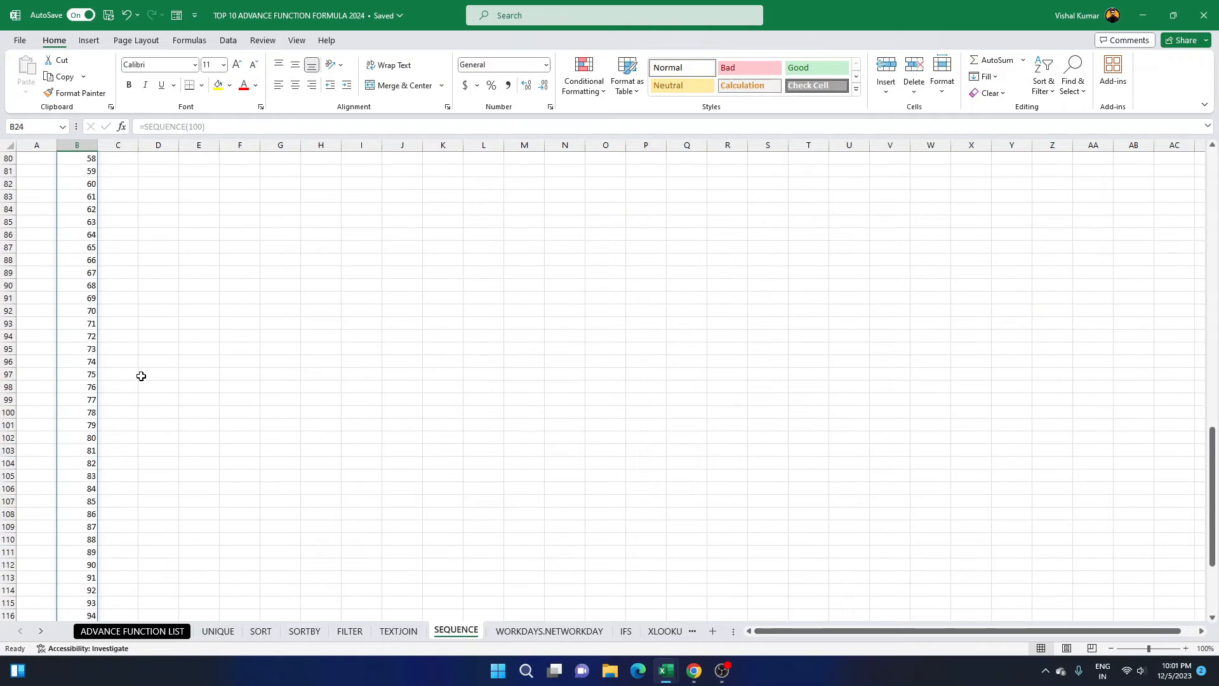
Change the formula in B23 to =SEQUENCE(10,2) and check the numbering order across columns B and C
{"action": "scroll", "coordinate": [113, 384], "scroll_direction": "up", "scroll_amount": 15}
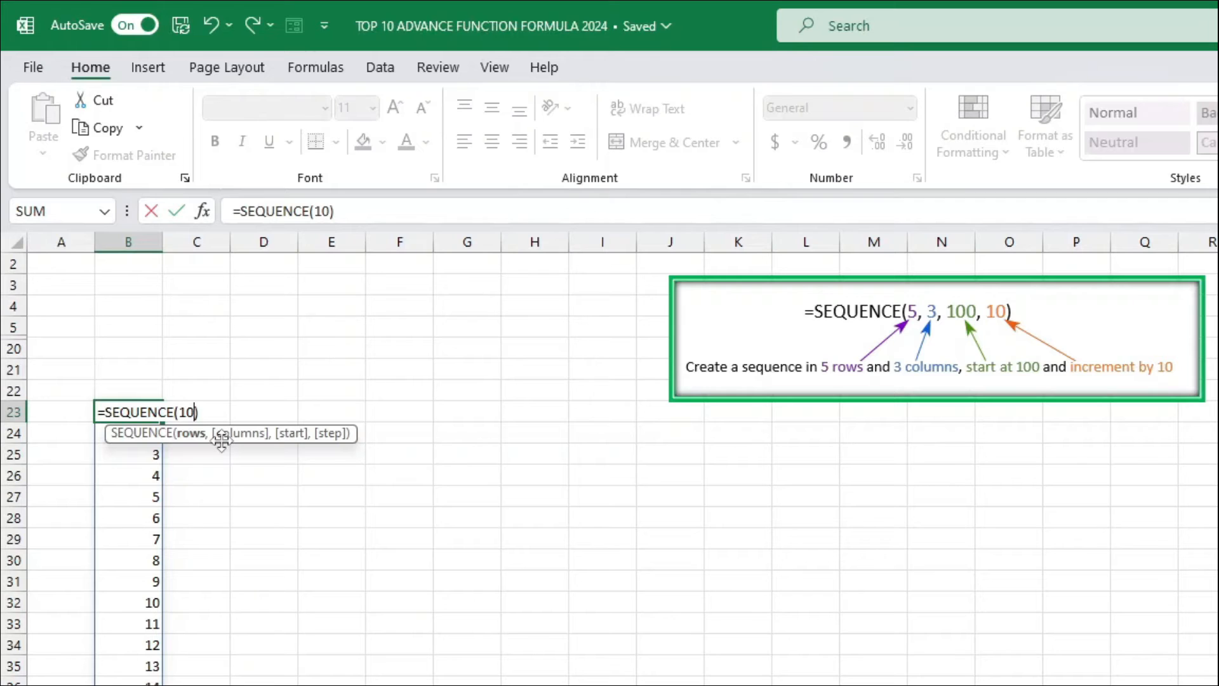
{"action": "type", "text": ","}
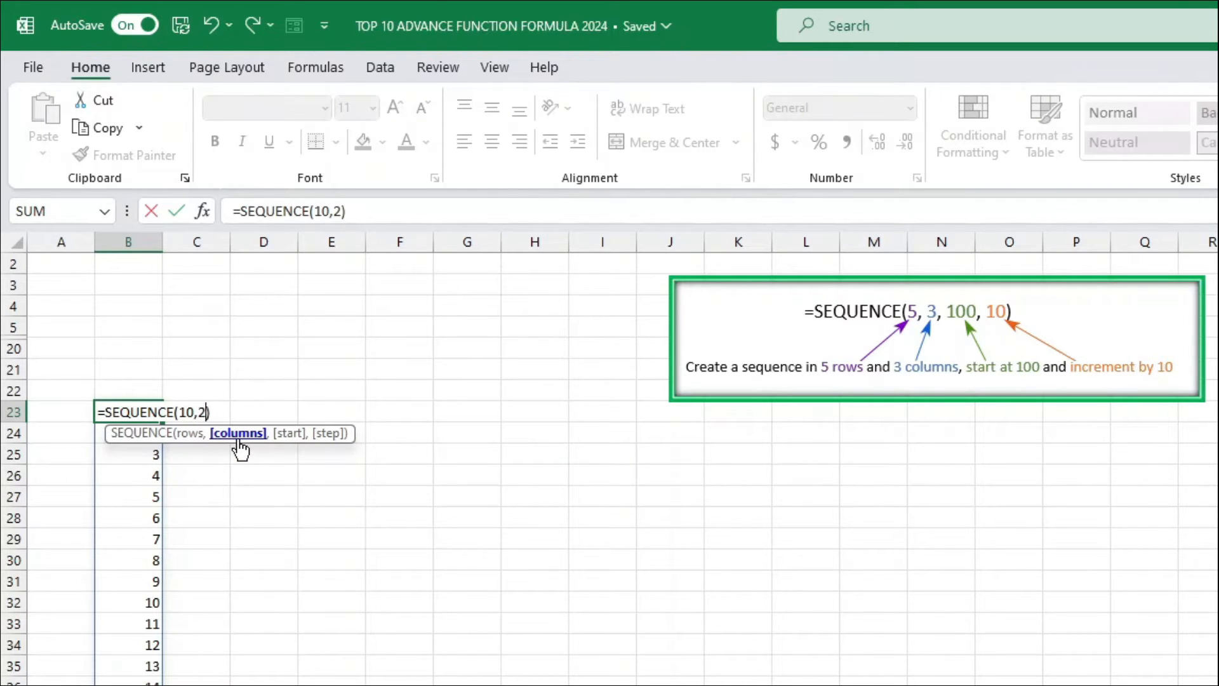
{"action": "type", "text": "2"}
{"action": "key", "text": "Return"}
{"action": "left_click_drag", "start_coordinate": [133, 412], "coordinate": [151, 604]}
{"action": "left_click_drag", "start_coordinate": [199, 410], "coordinate": [214, 603]}
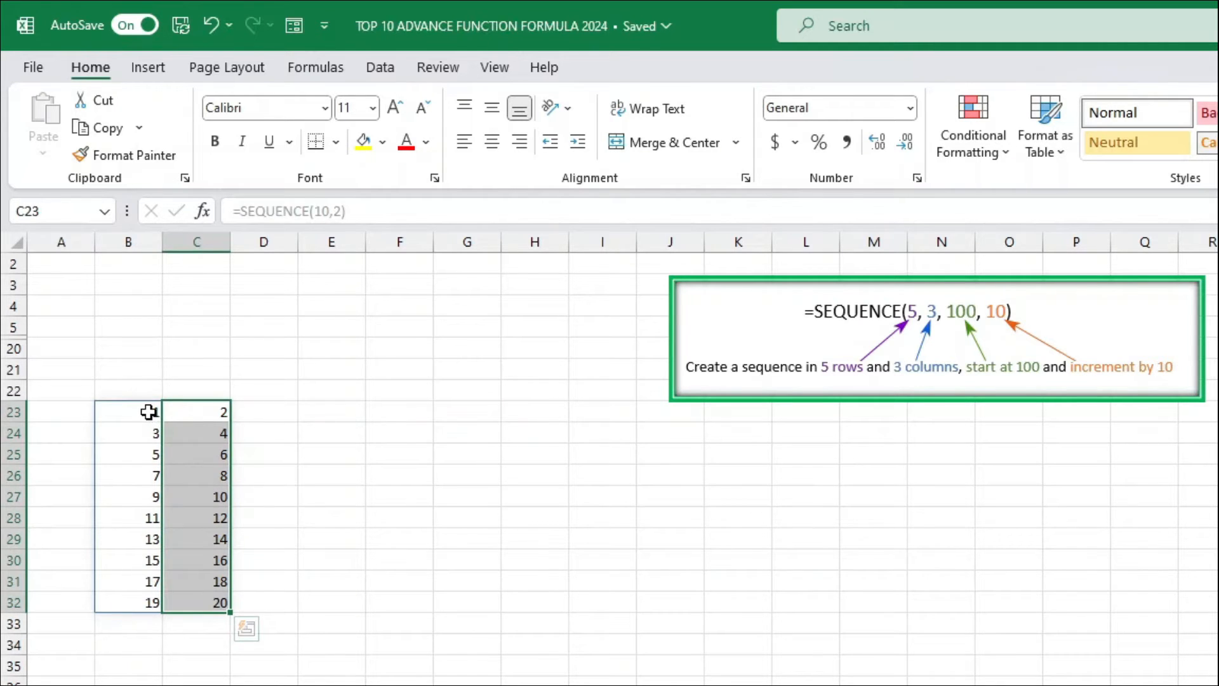
{"action": "left_click", "coordinate": [148, 412]}
{"action": "left_click", "coordinate": [201, 412]}
{"action": "left_click", "coordinate": [152, 435]}
{"action": "left_click", "coordinate": [198, 434]}
{"action": "left_click", "coordinate": [142, 458]}
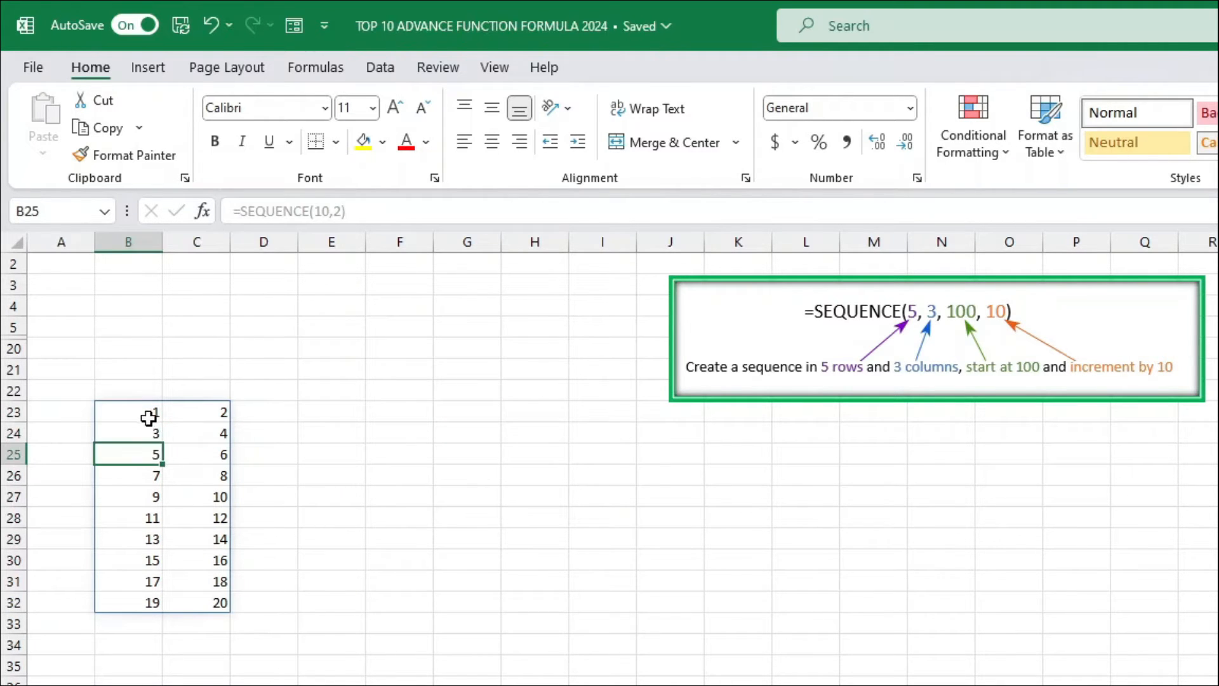
Set the columns argument of the SEQUENCE formula in B23 to 3, giving =SEQUENCE(10,3)
{"action": "double_click", "coordinate": [148, 416]}
{"action": "double_click", "coordinate": [186, 413]}
{"action": "left_click", "coordinate": [202, 411]}
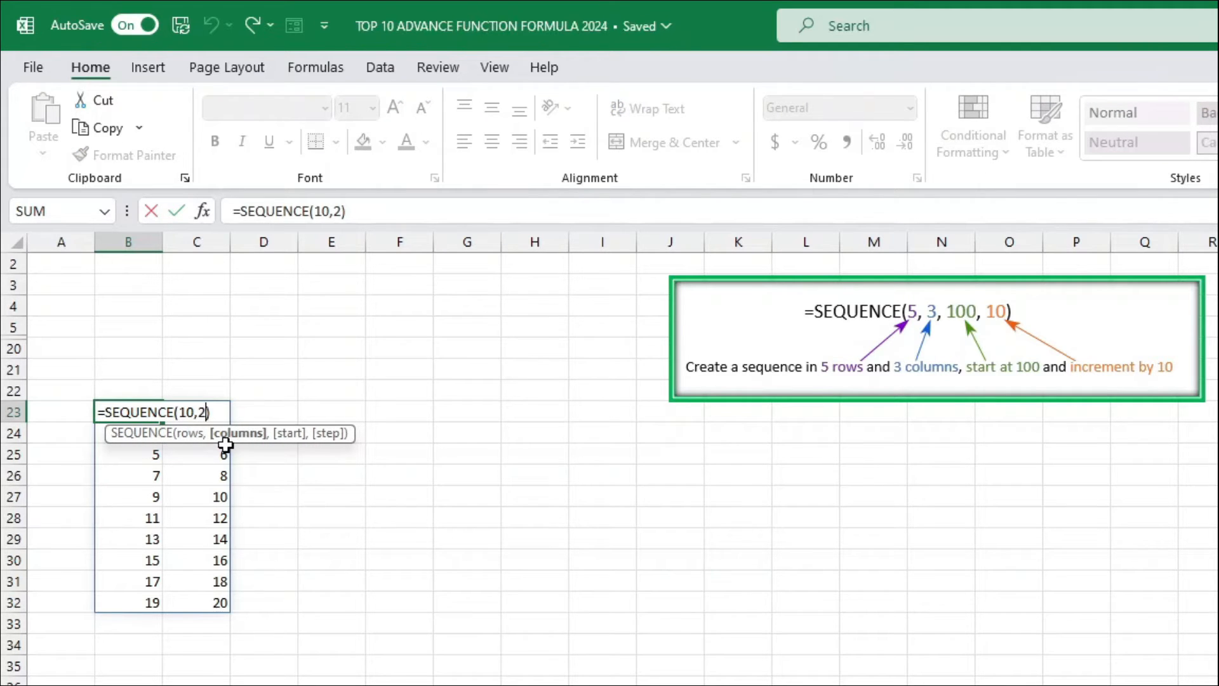
{"action": "type", "text": "3"}
{"action": "key", "text": "Return"}
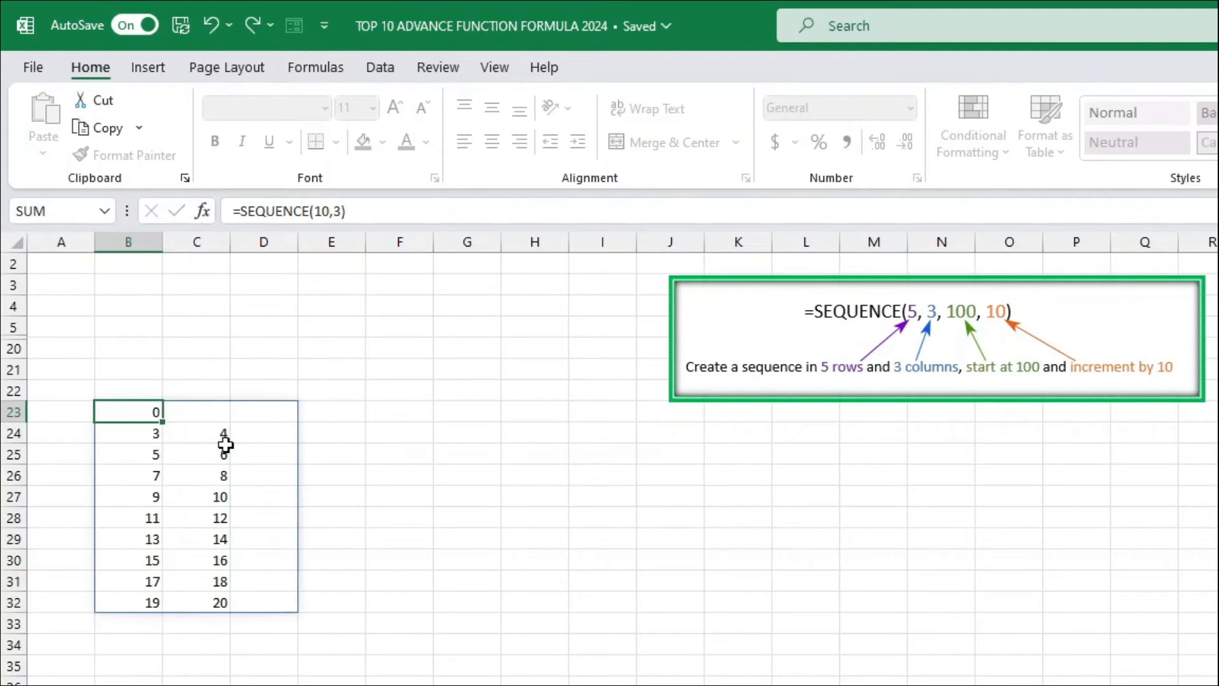
{"action": "left_click", "coordinate": [151, 412]}
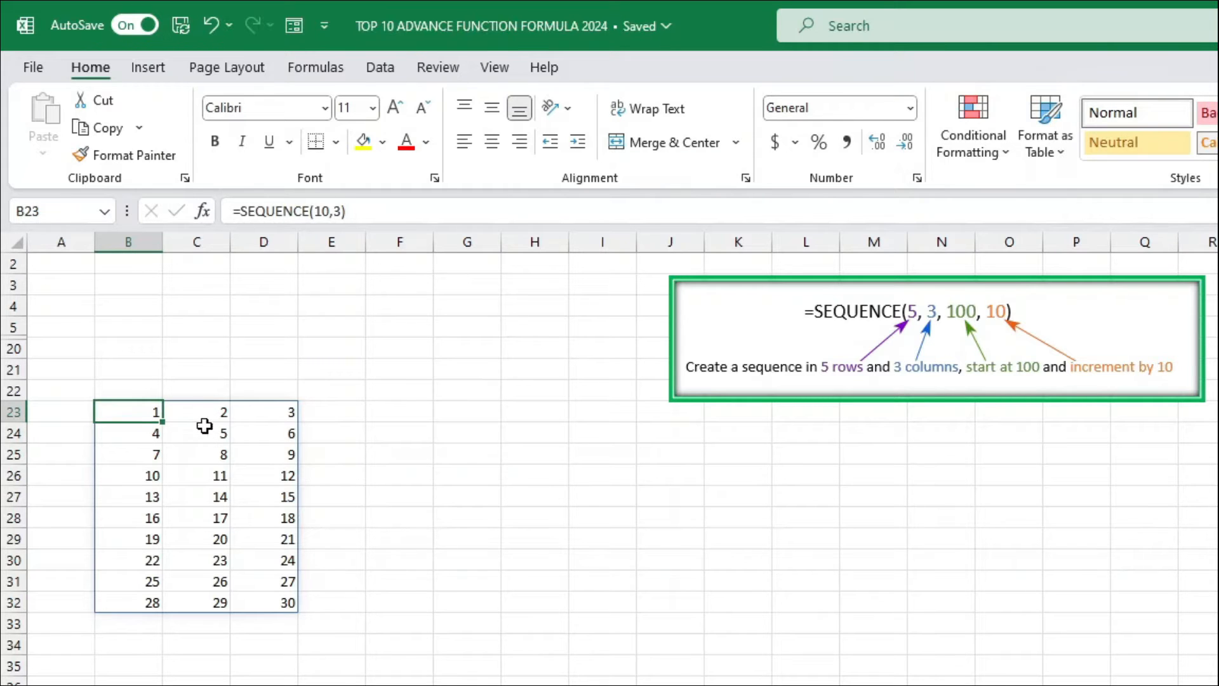
Remove the columns value from the B23 formula and set the start to 100, giving =SEQUENCE(10,,100)
{"action": "double_click", "coordinate": [151, 412]}
{"action": "key", "text": "Left"}
{"action": "key", "text": "BackSpace"}
{"action": "type", "text": ","}
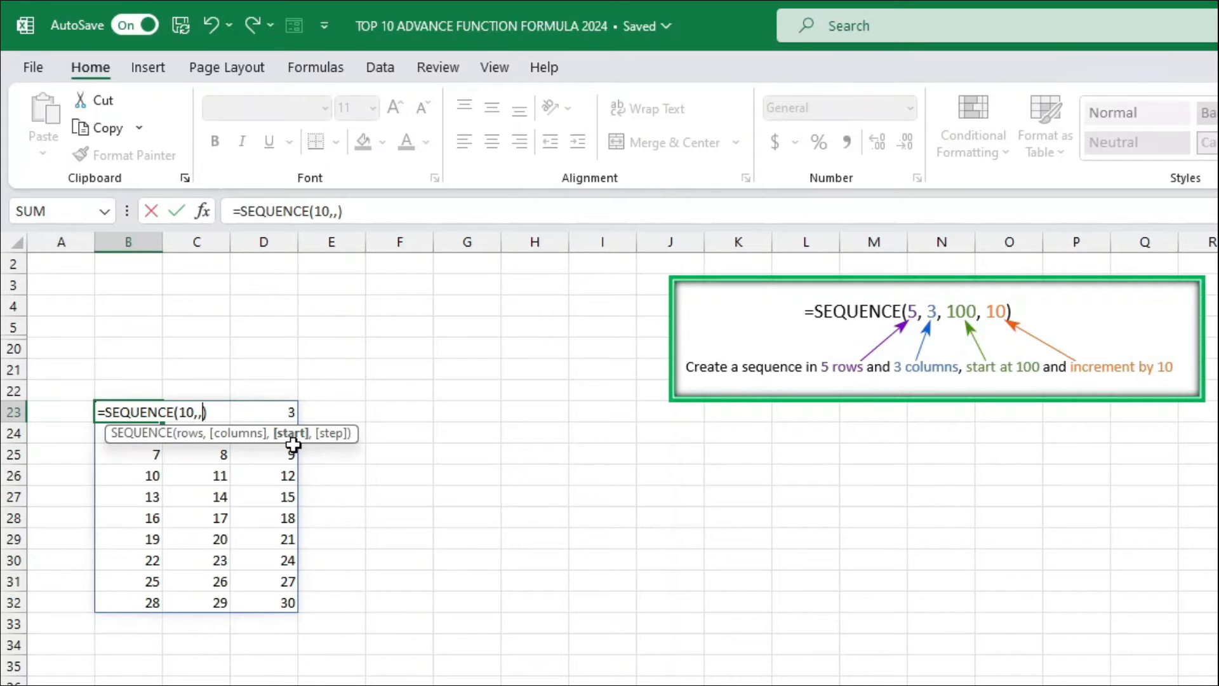
{"action": "type", "text": "100"}
{"action": "key", "text": "Return"}
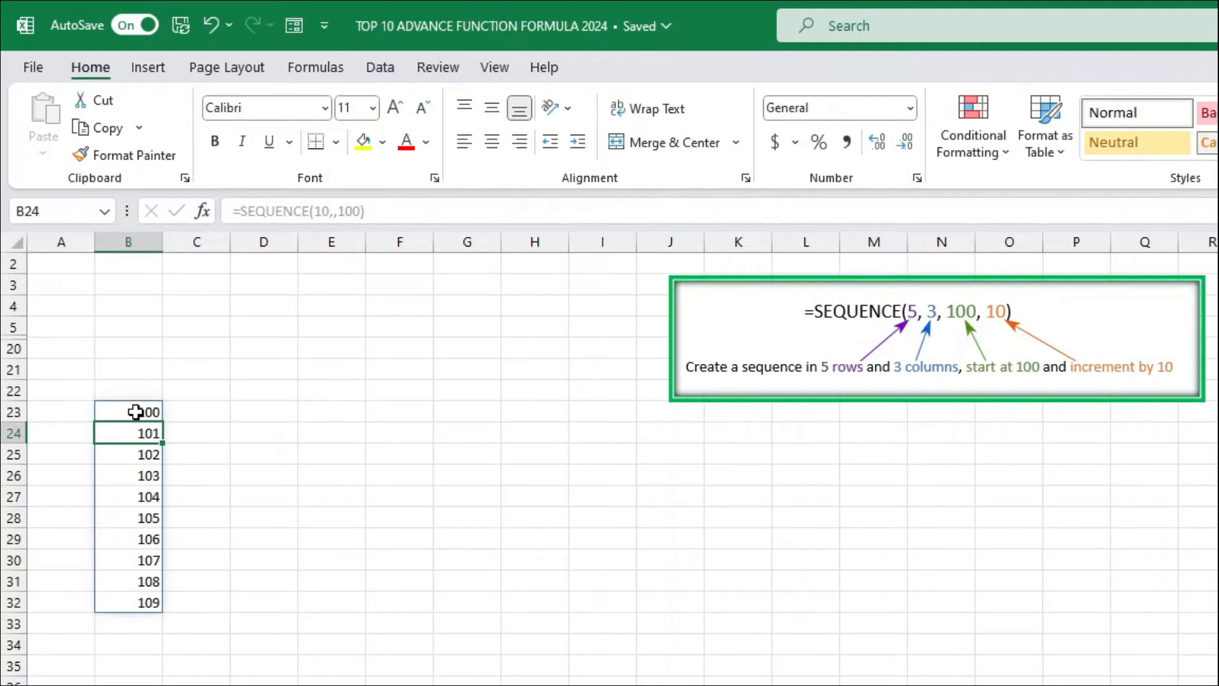
{"action": "left_click", "coordinate": [142, 600]}
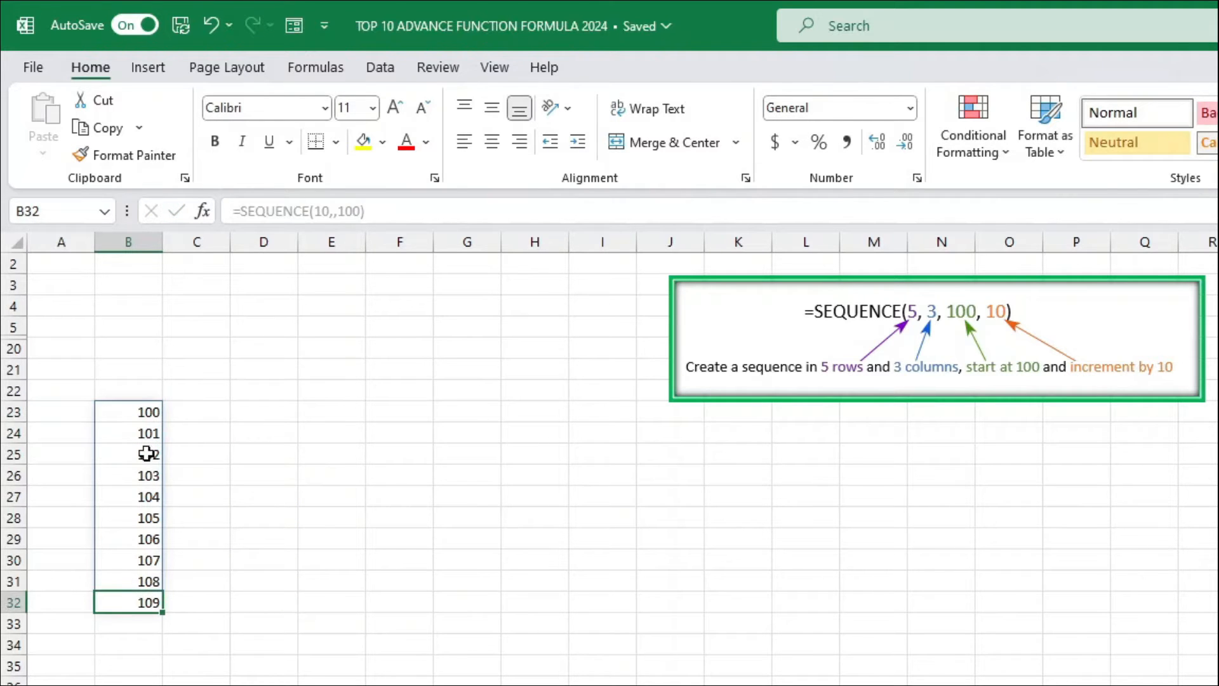
Add a step value of 10 to the B23 formula, giving =SEQUENCE(10,,100,10)
{"action": "double_click", "coordinate": [141, 410]}
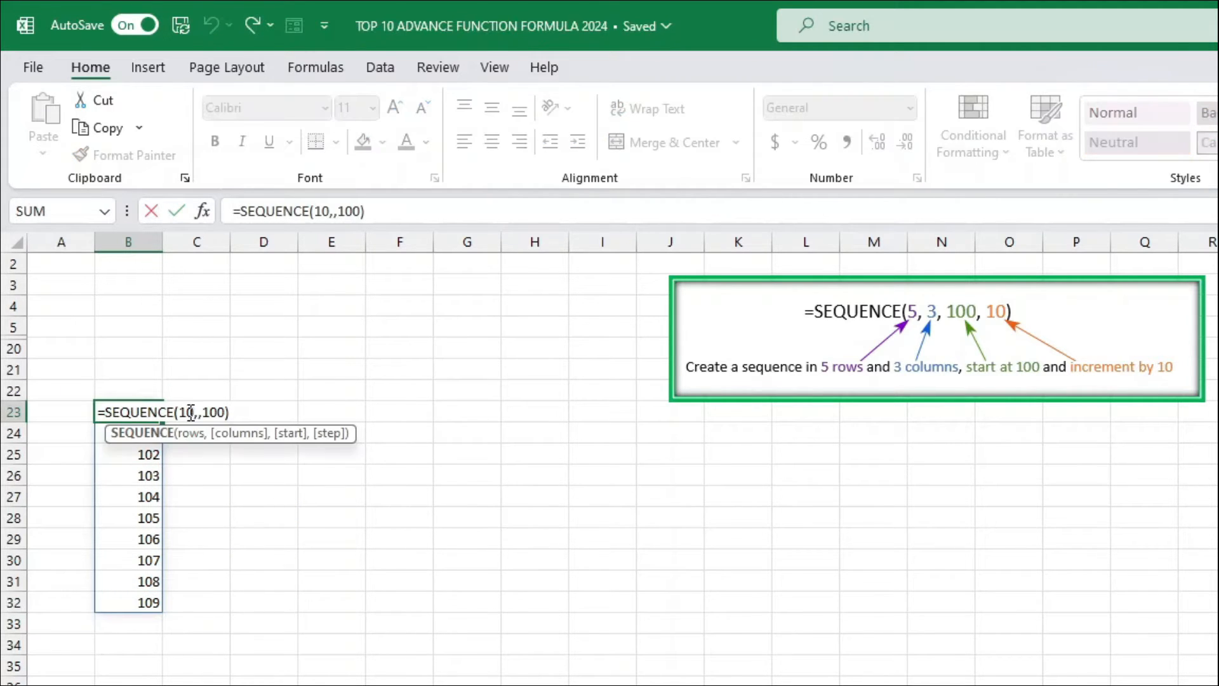
{"action": "double_click", "coordinate": [215, 412]}
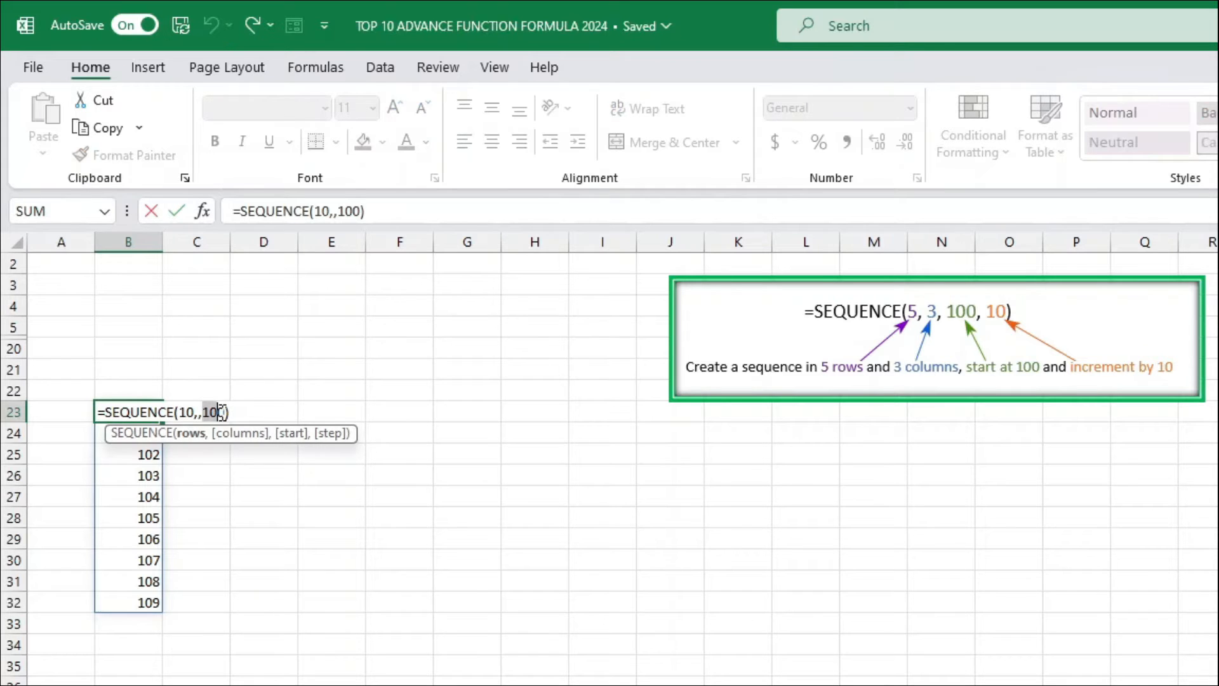
{"action": "type", "text": ","}
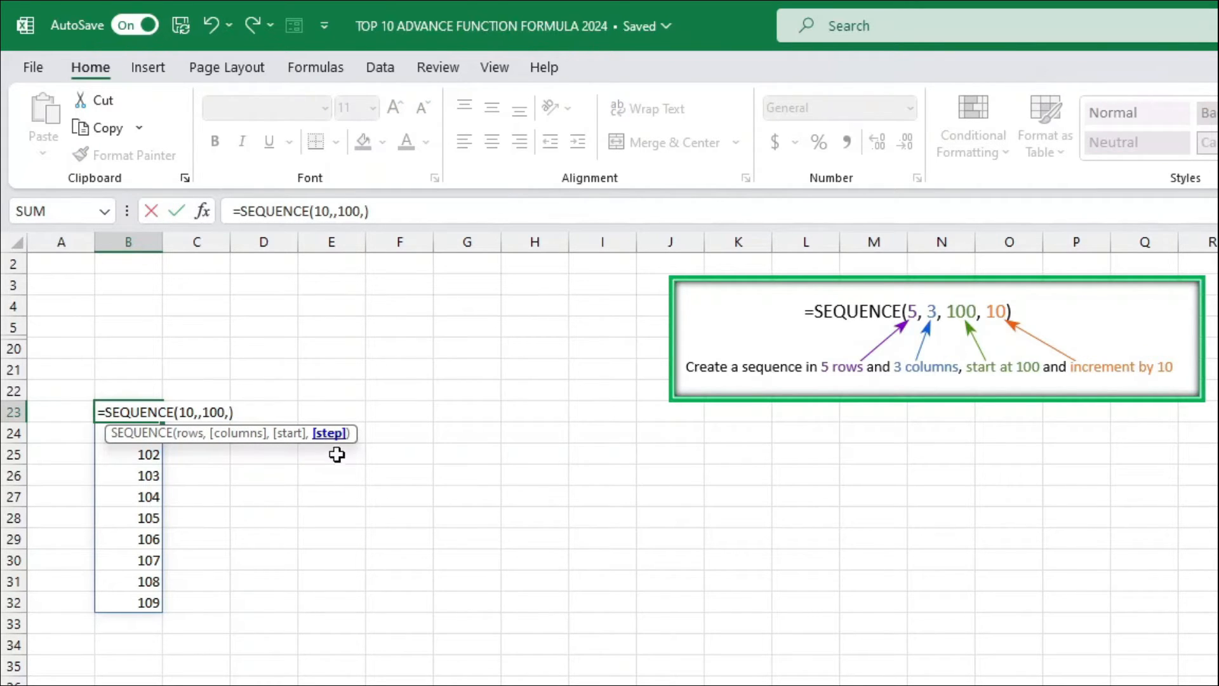
{"action": "left_click_drag", "start_coordinate": [207, 412], "coordinate": [203, 412]}
{"action": "left_click", "coordinate": [231, 415]}
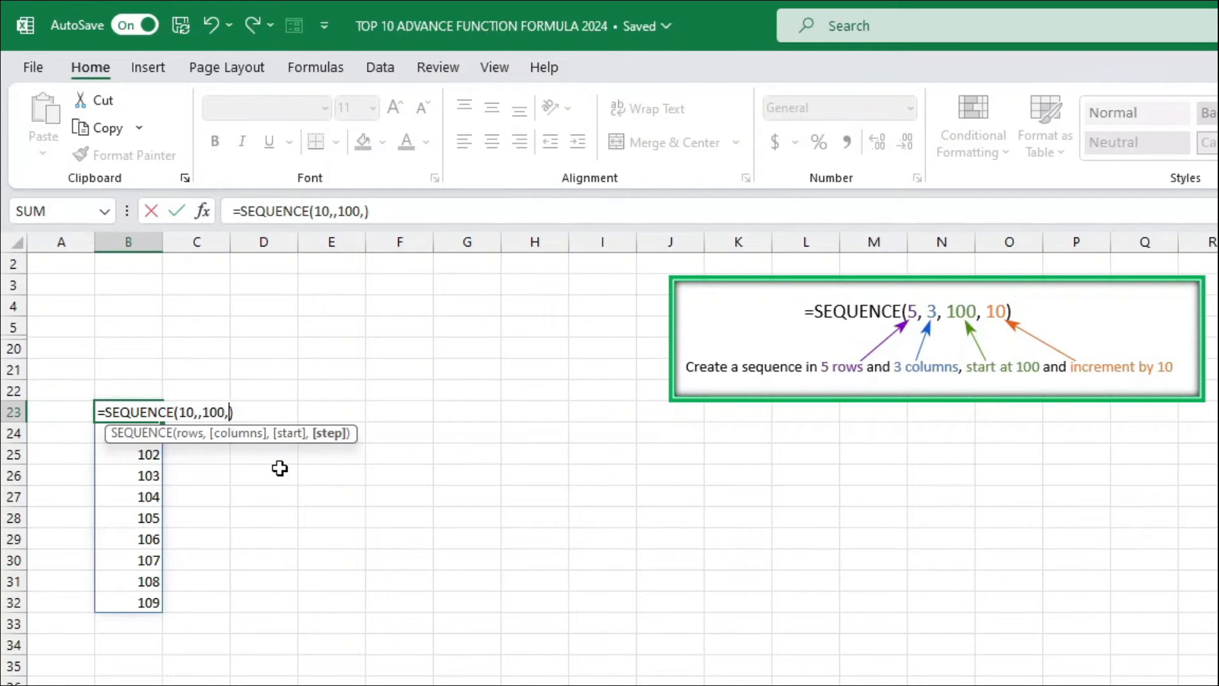
{"action": "type", "text": "10"}
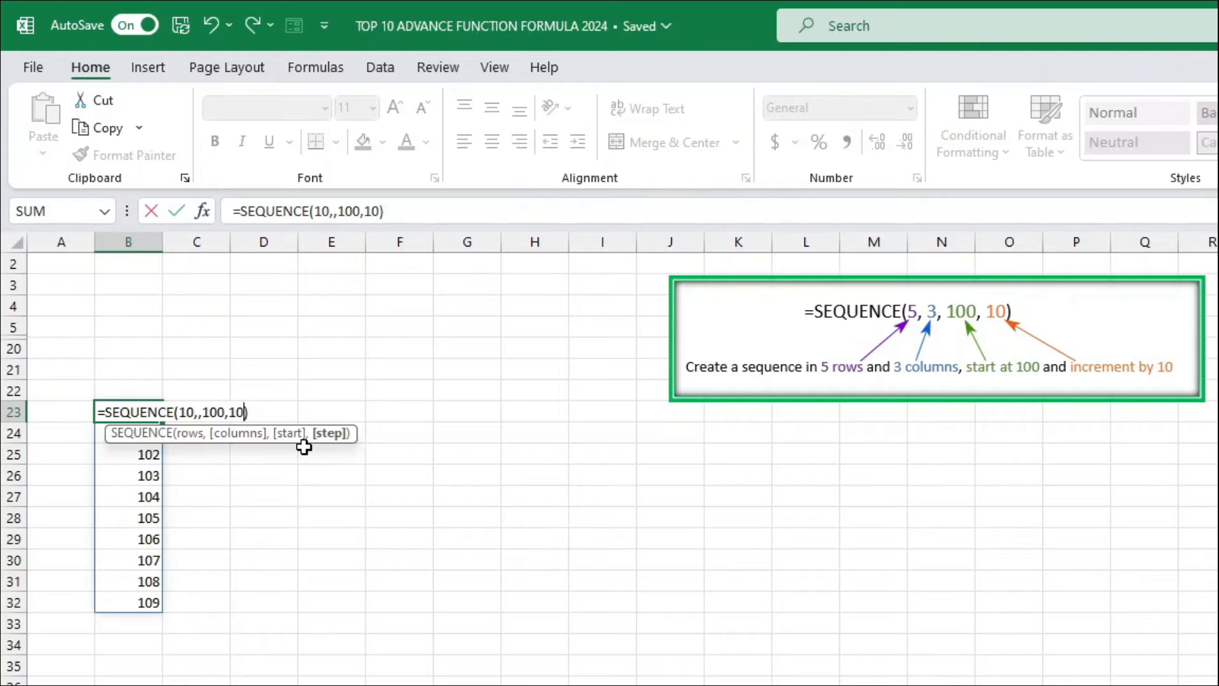
{"action": "key", "text": "Return"}
{"action": "left_click", "coordinate": [154, 414]}
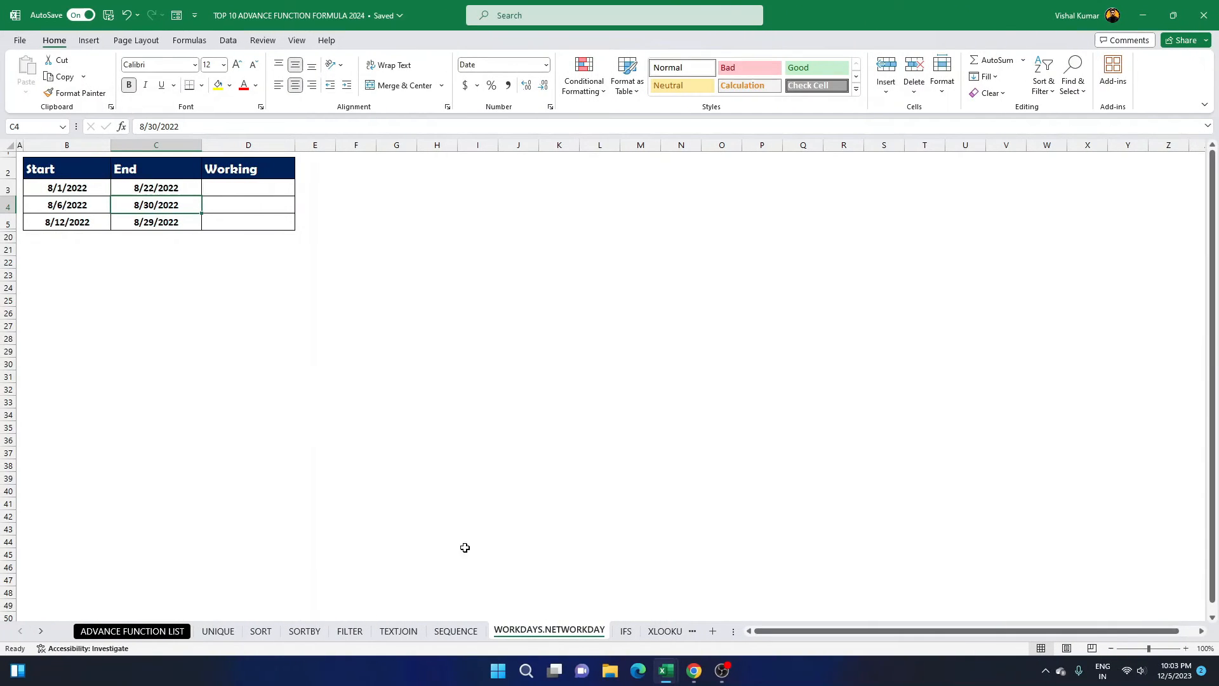
Enter the current date, 12/5/2023, in cell B23 below the Start and End table
{"action": "left_click", "coordinate": [164, 273]}
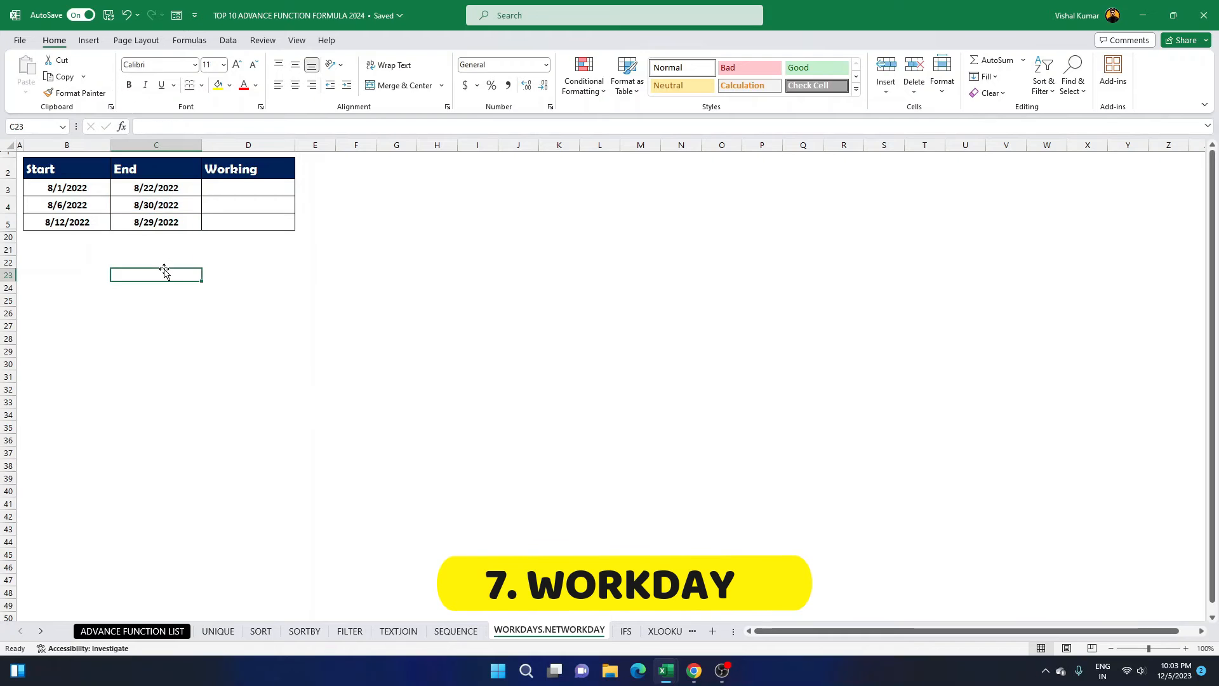
{"action": "left_click", "coordinate": [60, 275]}
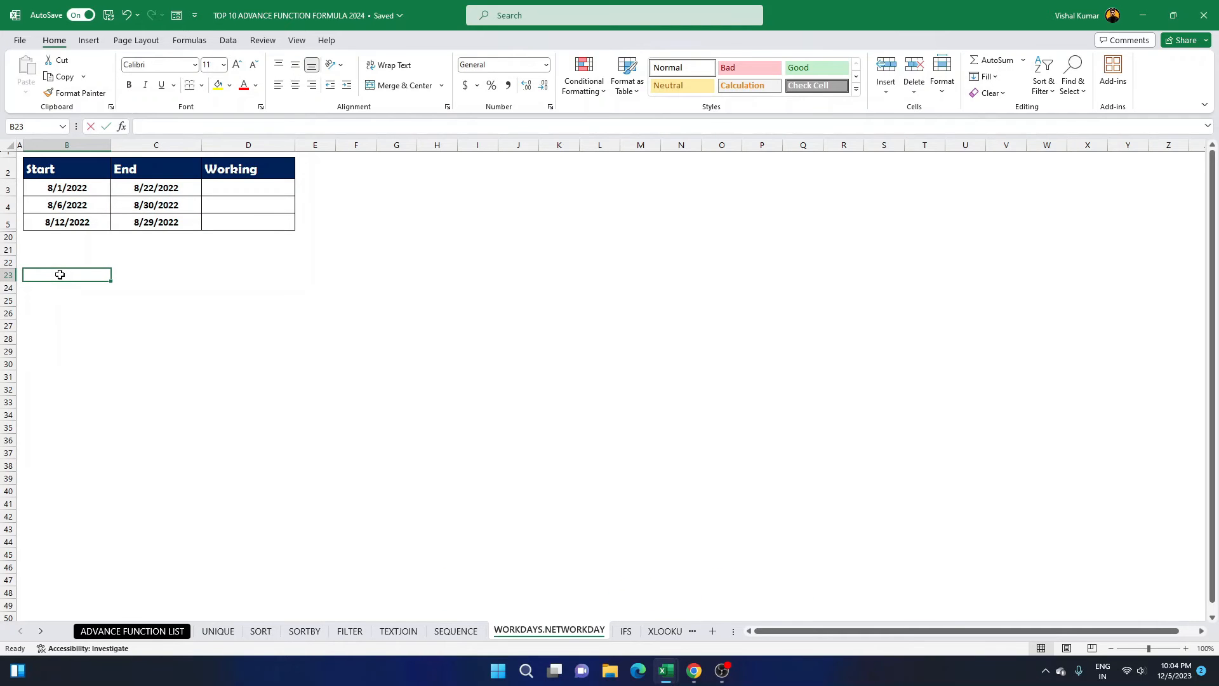
{"action": "key", "text": "ctrl+semicolon"}
{"action": "key", "text": "Return"}
{"action": "left_click", "coordinate": [113, 517]}
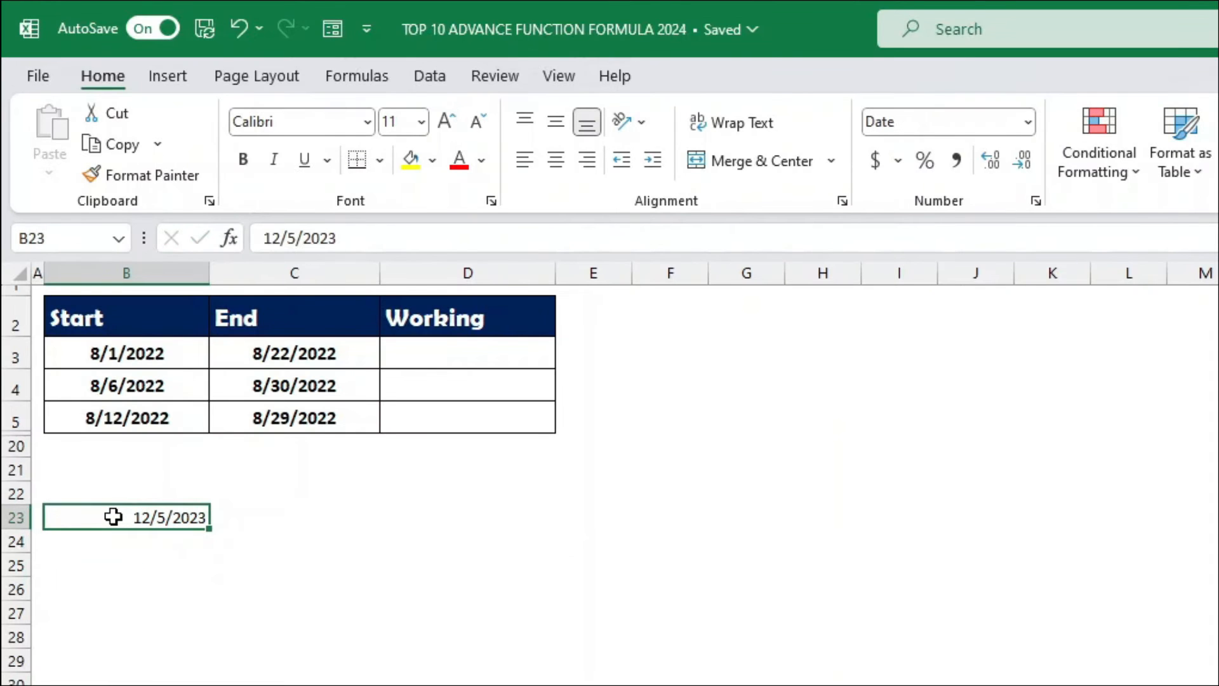
Add 45 calendar days to the date in B23 with the formula =B23+45 in C23
{"action": "left_click", "coordinate": [278, 519]}
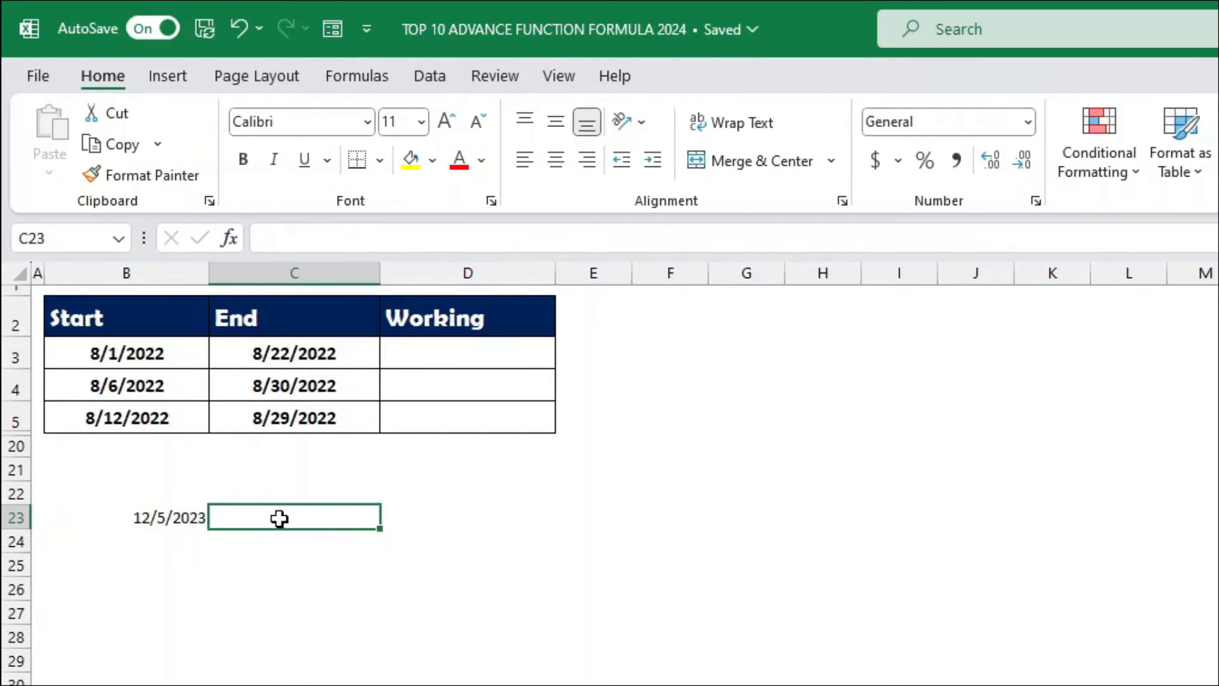
{"action": "left_click", "coordinate": [183, 516]}
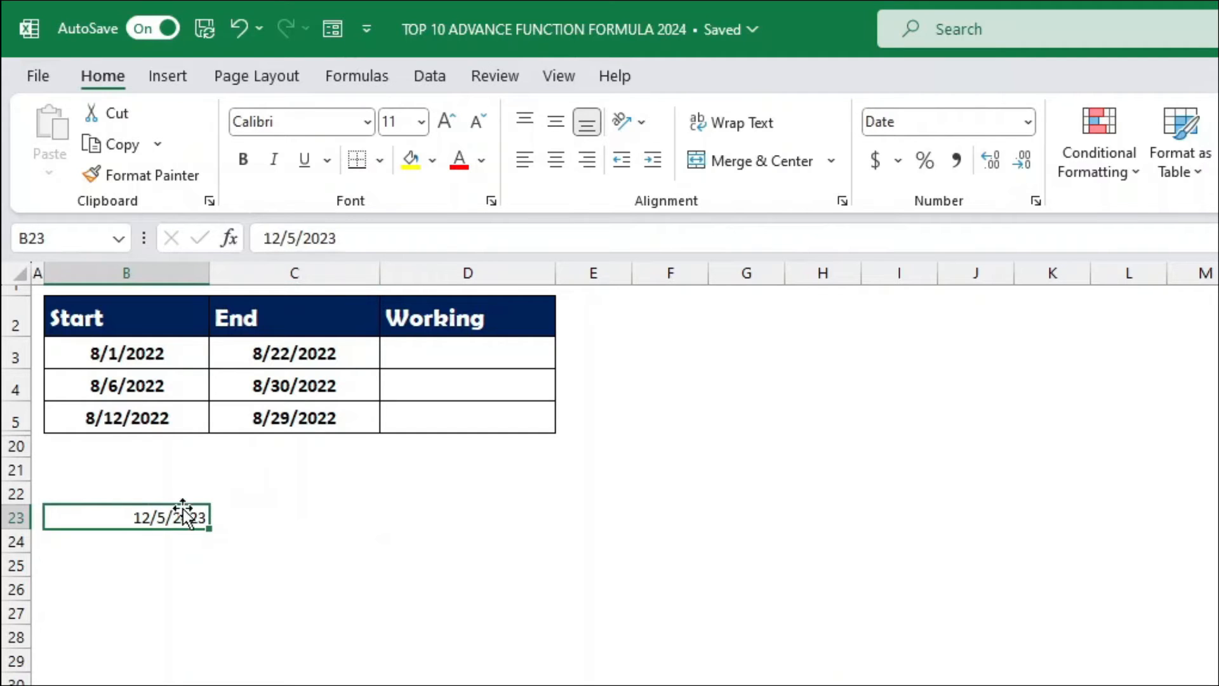
{"action": "left_click", "coordinate": [276, 521]}
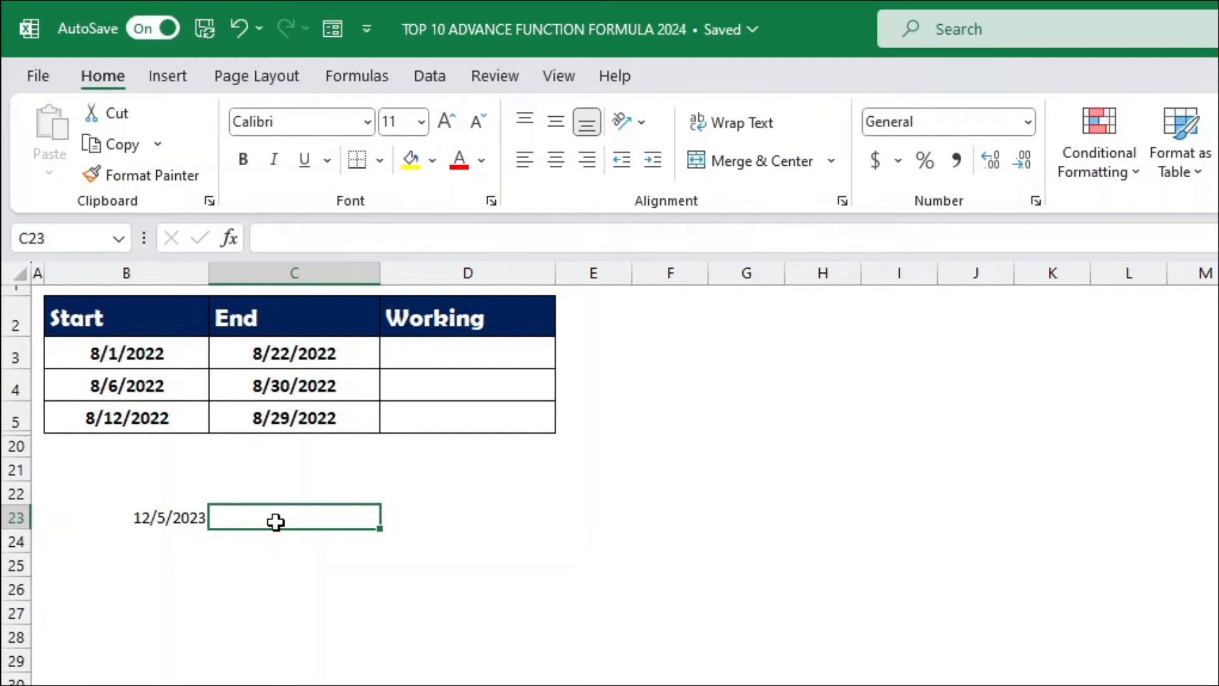
{"action": "type", "text": "="}
{"action": "key", "text": "Left"}
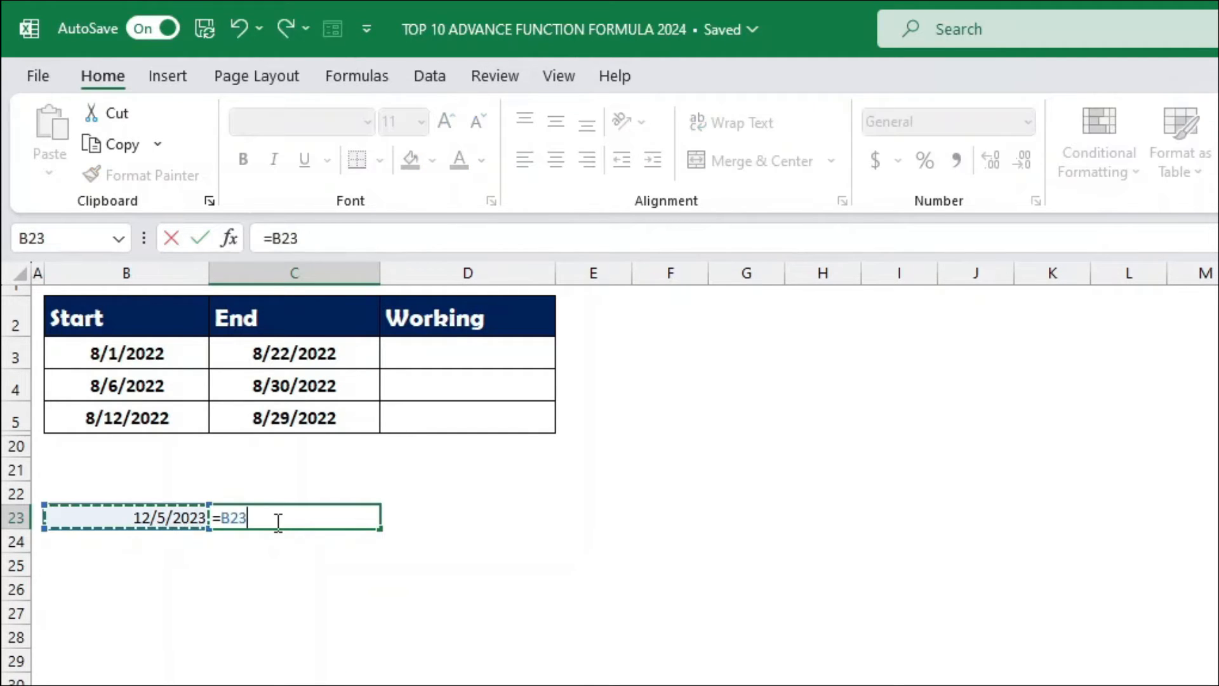
{"action": "type", "text": "+45"}
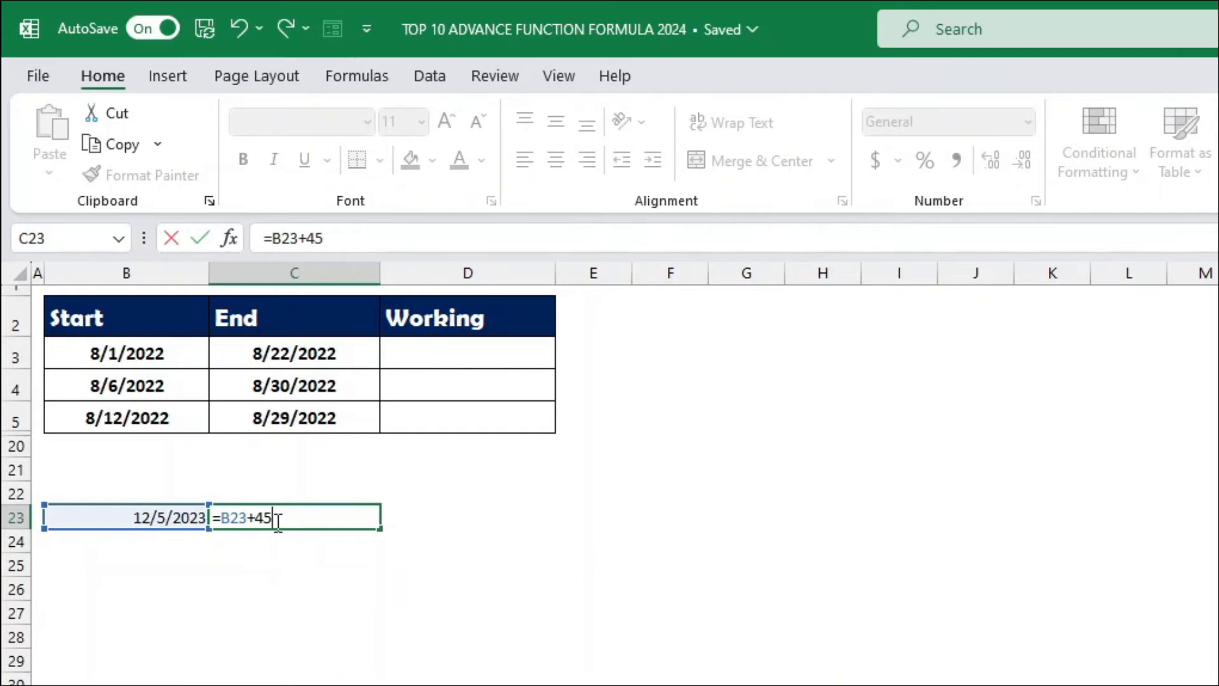
{"action": "key", "text": "Return"}
{"action": "left_click", "coordinate": [287, 512]}
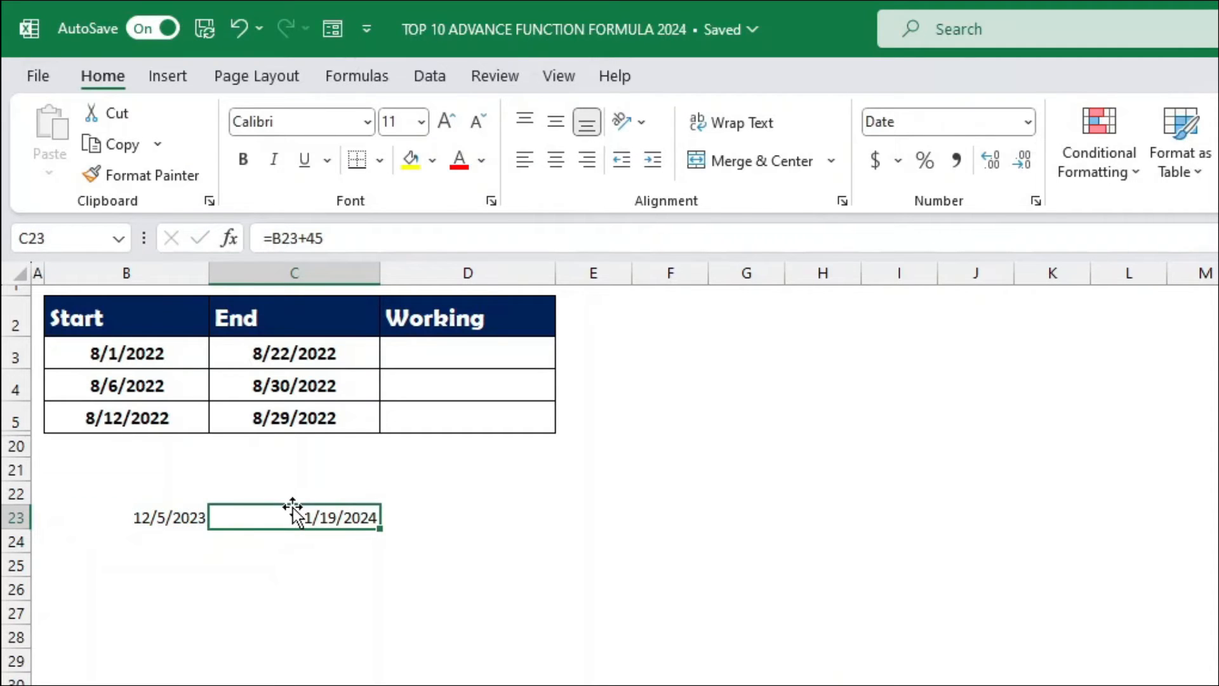
Compare the dates in B23 and C23 and clear the formula from C23
{"action": "left_click", "coordinate": [184, 518]}
{"action": "left_click", "coordinate": [286, 522]}
{"action": "left_click", "coordinate": [185, 516]}
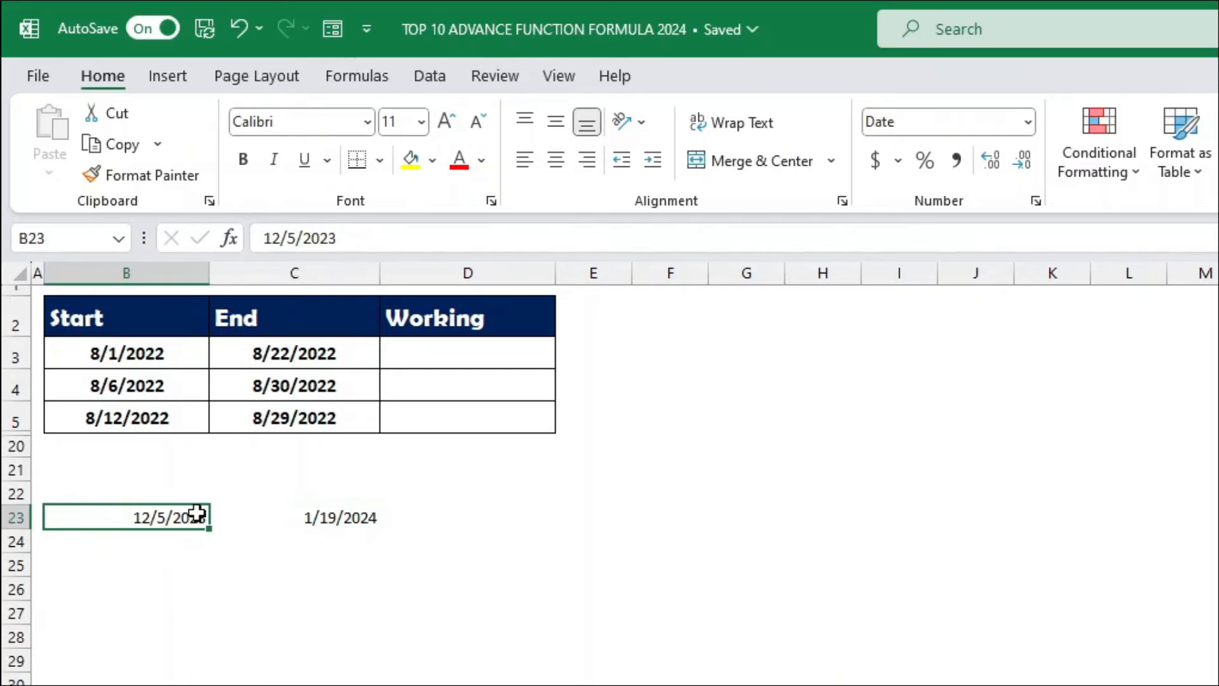
{"action": "left_click", "coordinate": [260, 518]}
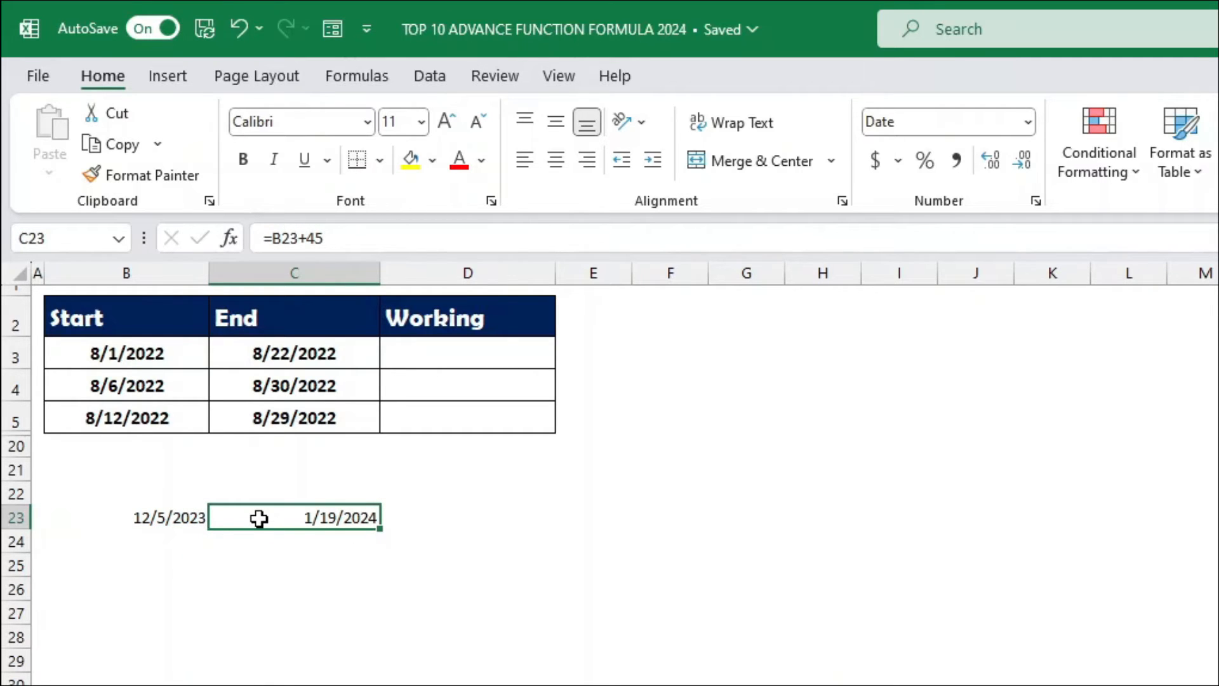
{"action": "left_click", "coordinate": [170, 516]}
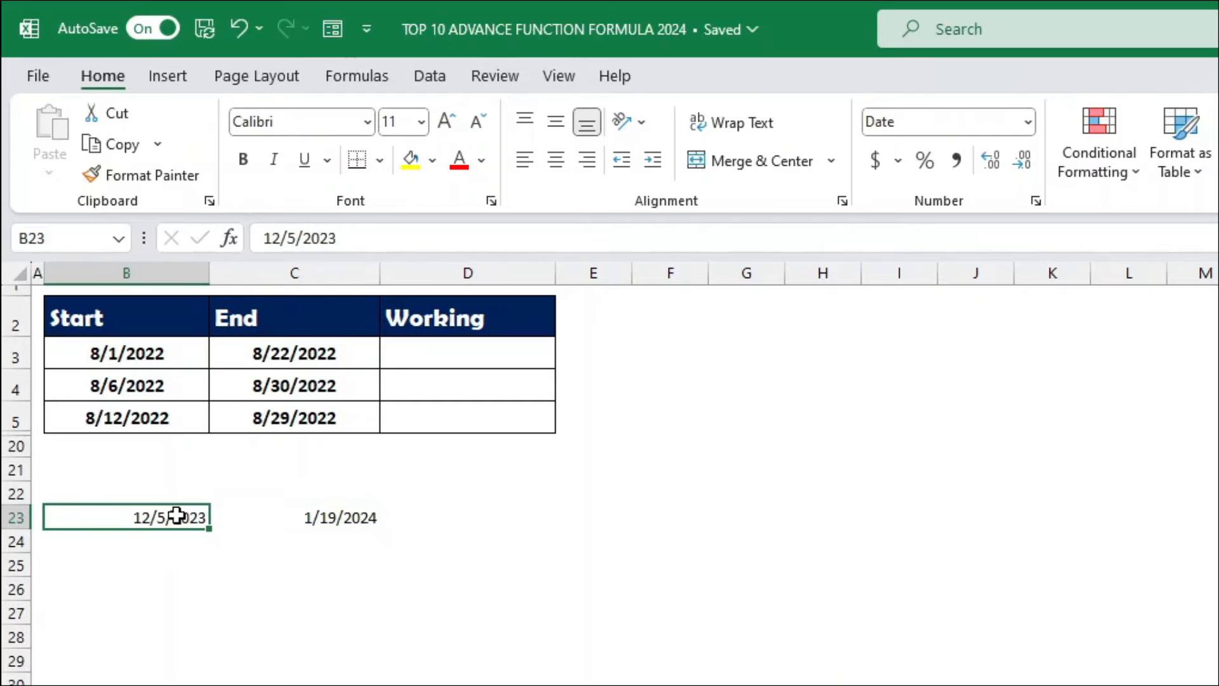
{"action": "left_click", "coordinate": [302, 519]}
{"action": "key", "text": "Delete"}
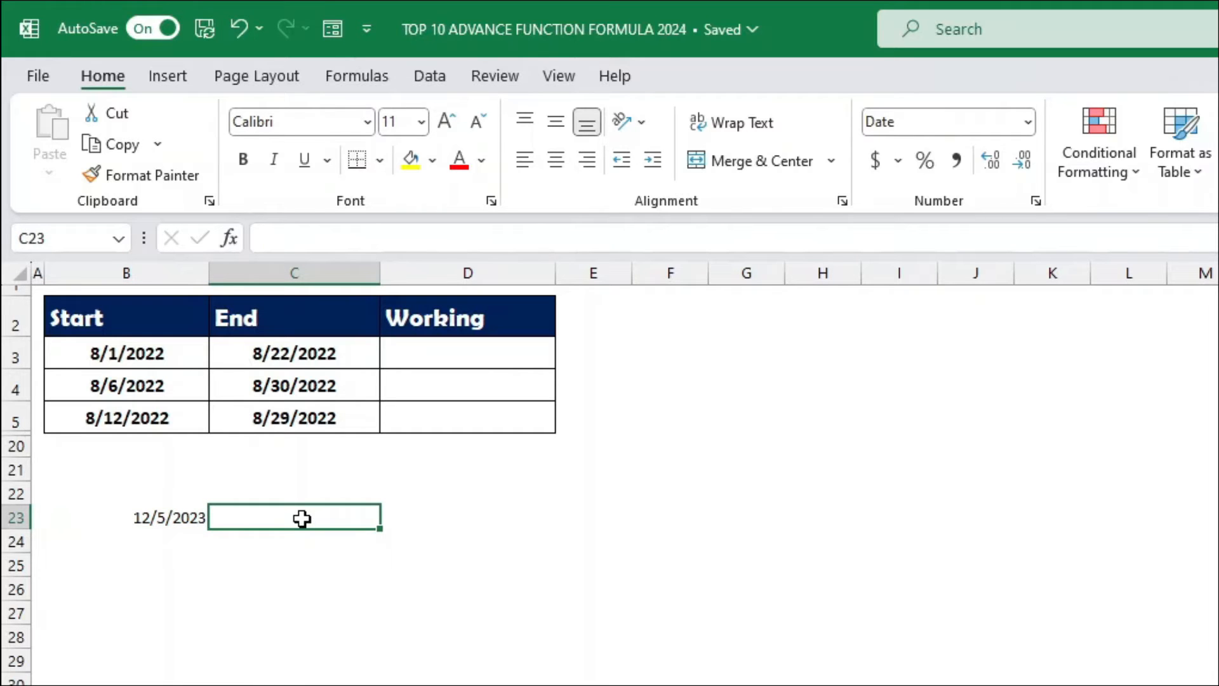
Enter =WORKDAY(B23,45) in C23 to get the date 45 working days after the start date
{"action": "double_click", "coordinate": [302, 519]}
{"action": "type", "text": "="}
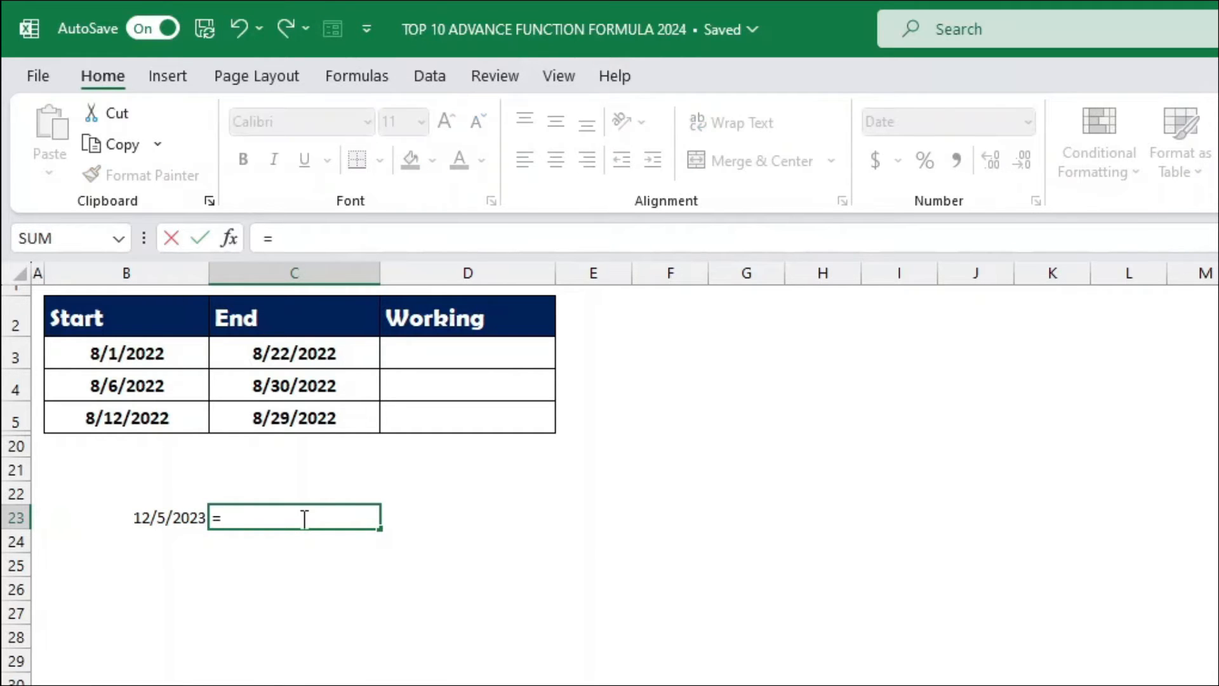
{"action": "type", "text": "WORK"}
{"action": "key", "text": "Tab"}
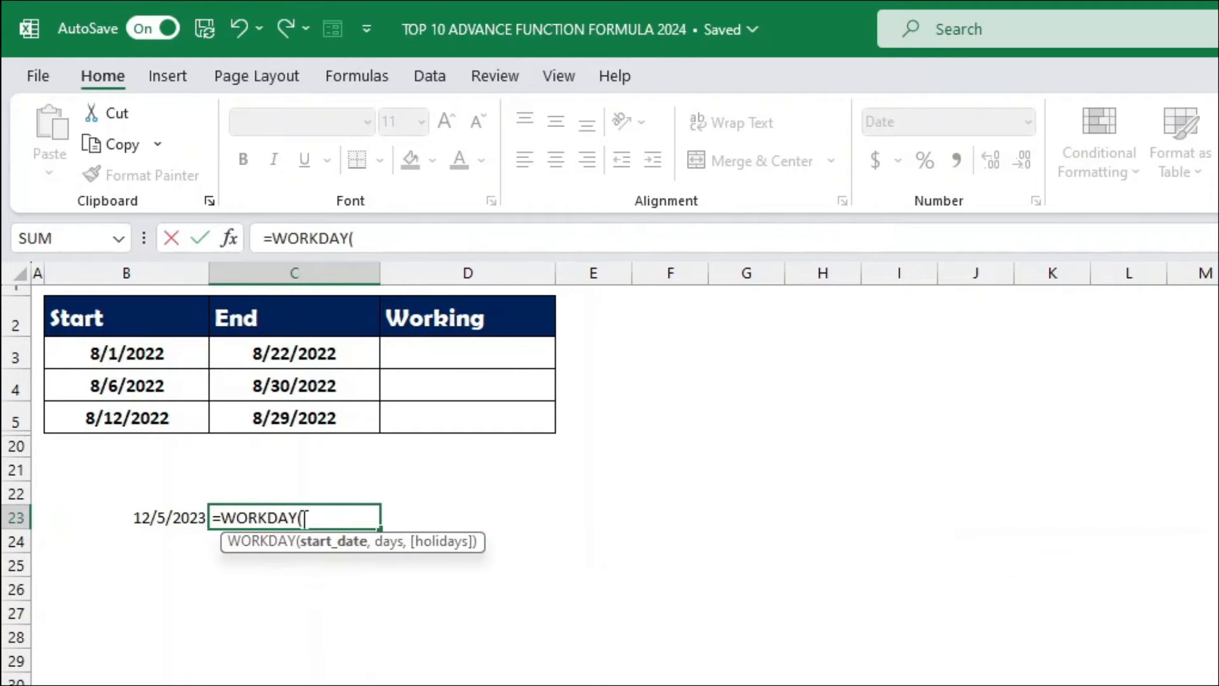
{"action": "left_click", "coordinate": [151, 519]}
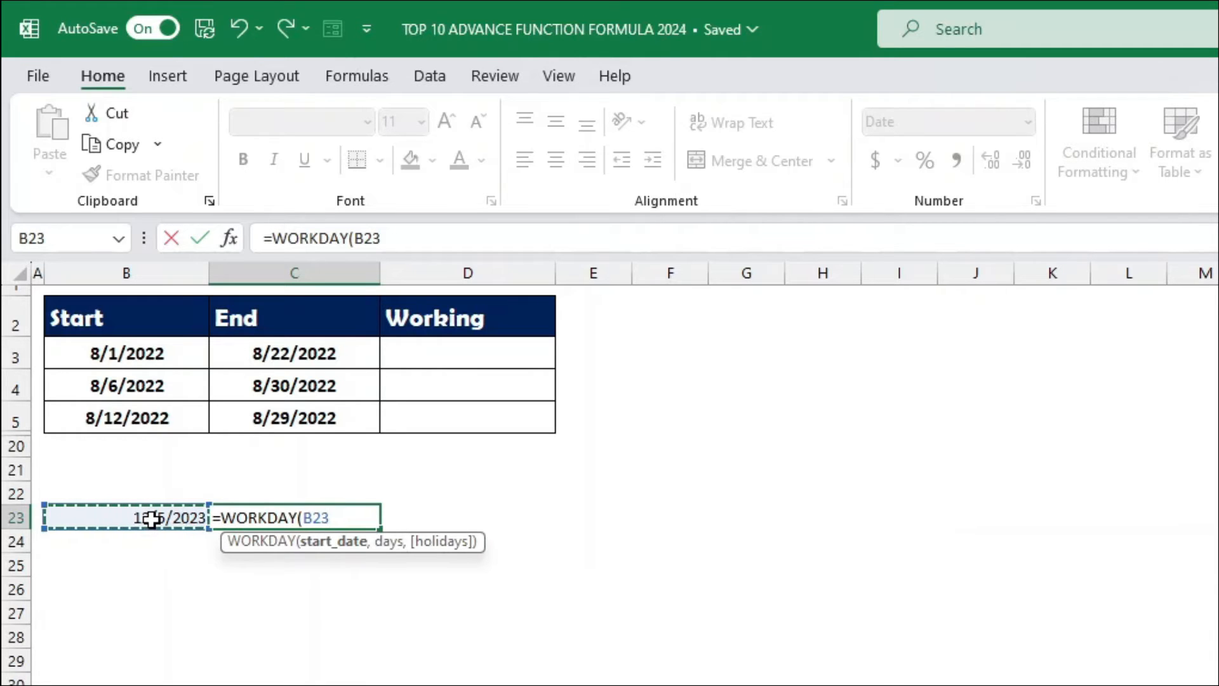
{"action": "type", "text": ","}
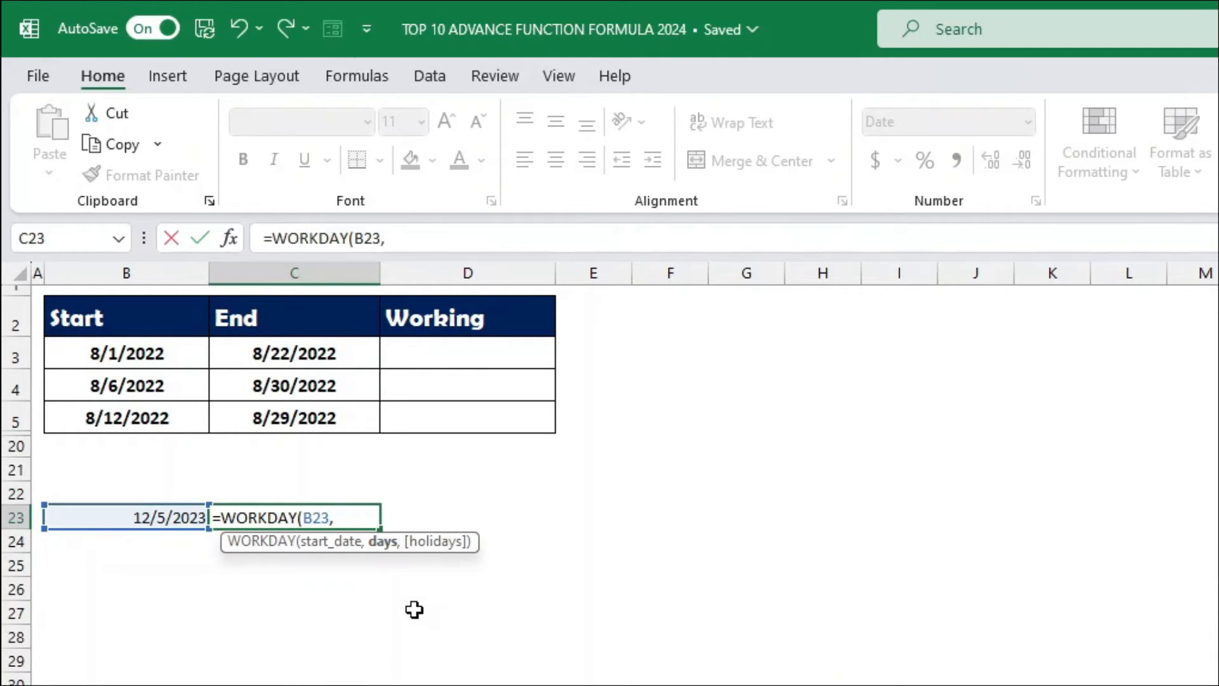
{"action": "type", "text": "45)"}
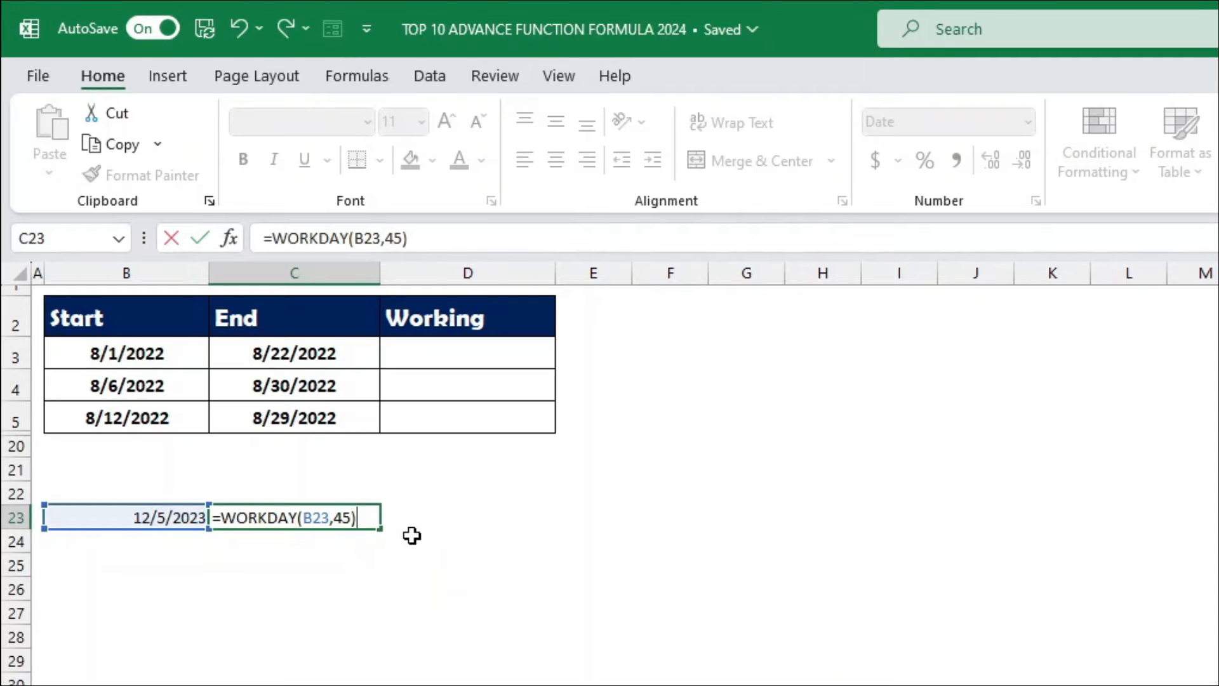
{"action": "key", "text": "Return"}
{"action": "left_click", "coordinate": [301, 518]}
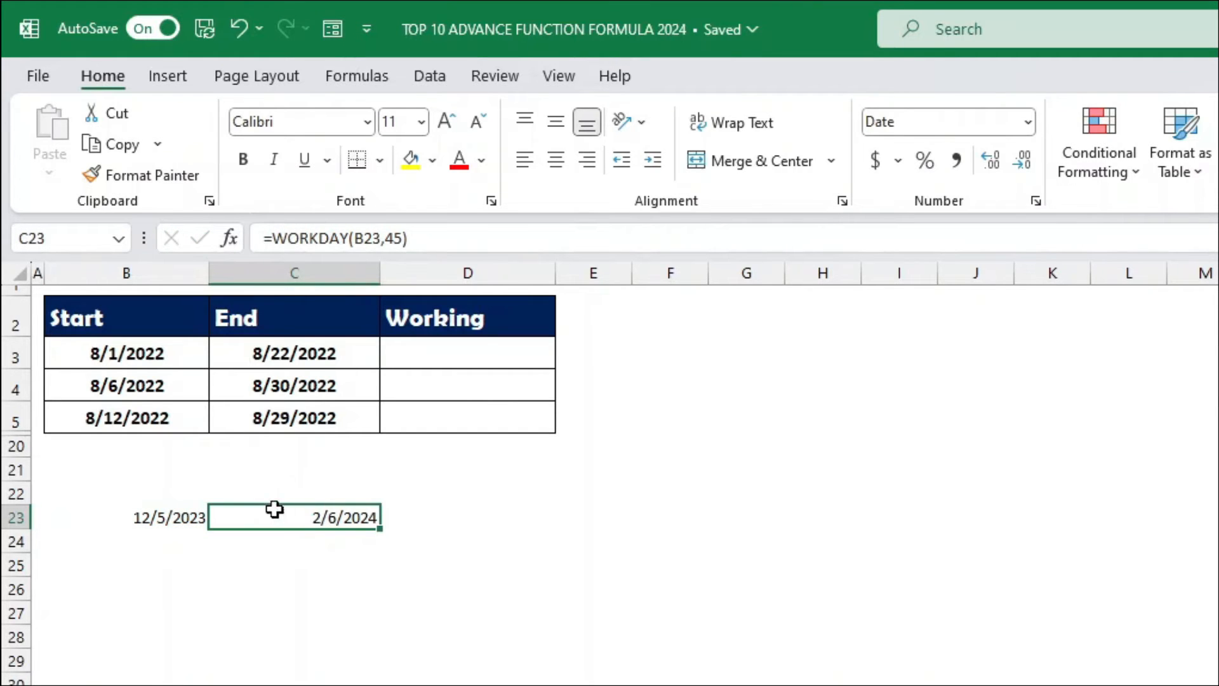
Enter =B23+45 in C22 and compare its plain date with the WORKDAY result in C23
{"action": "left_click", "coordinate": [310, 496]}
{"action": "type", "text": "="}
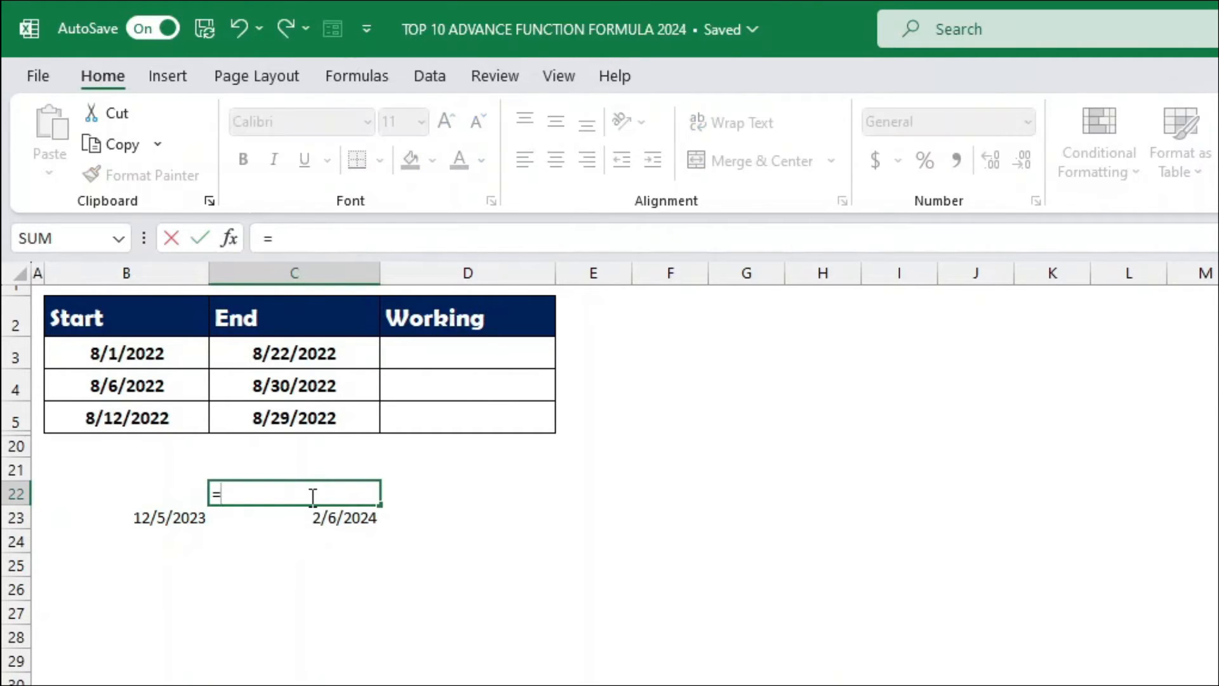
{"action": "left_click", "coordinate": [159, 511]}
{"action": "type", "text": "+45"}
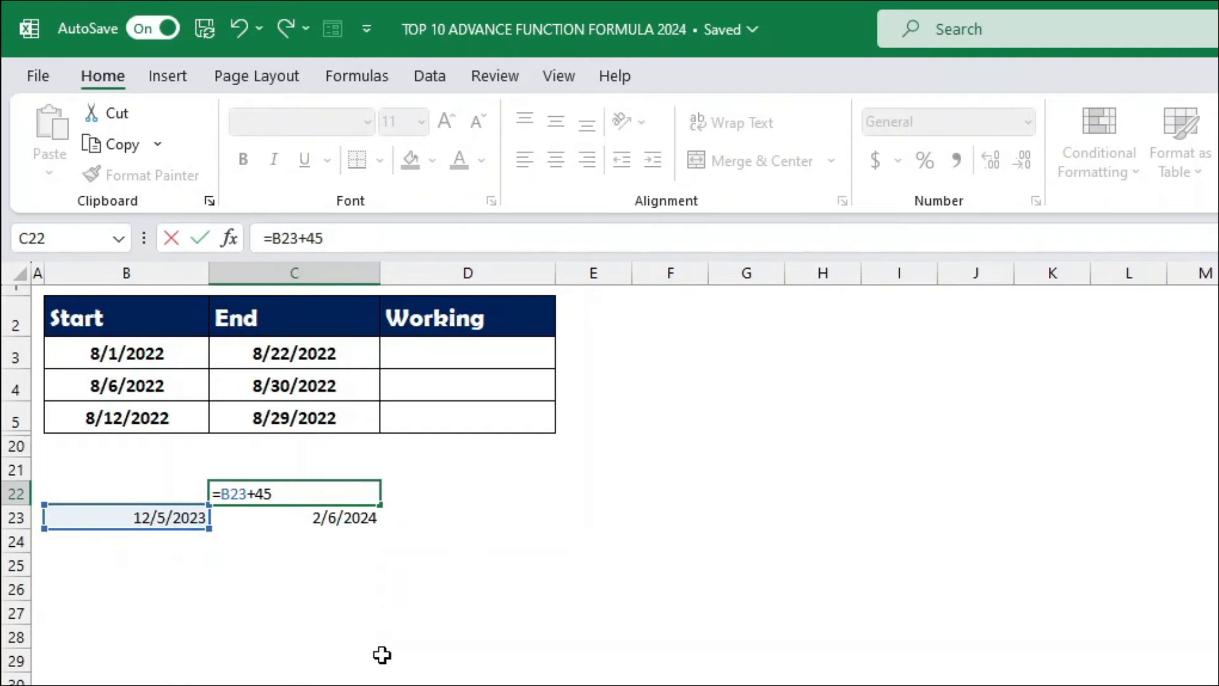
{"action": "key", "text": "Return"}
{"action": "left_click", "coordinate": [359, 495]}
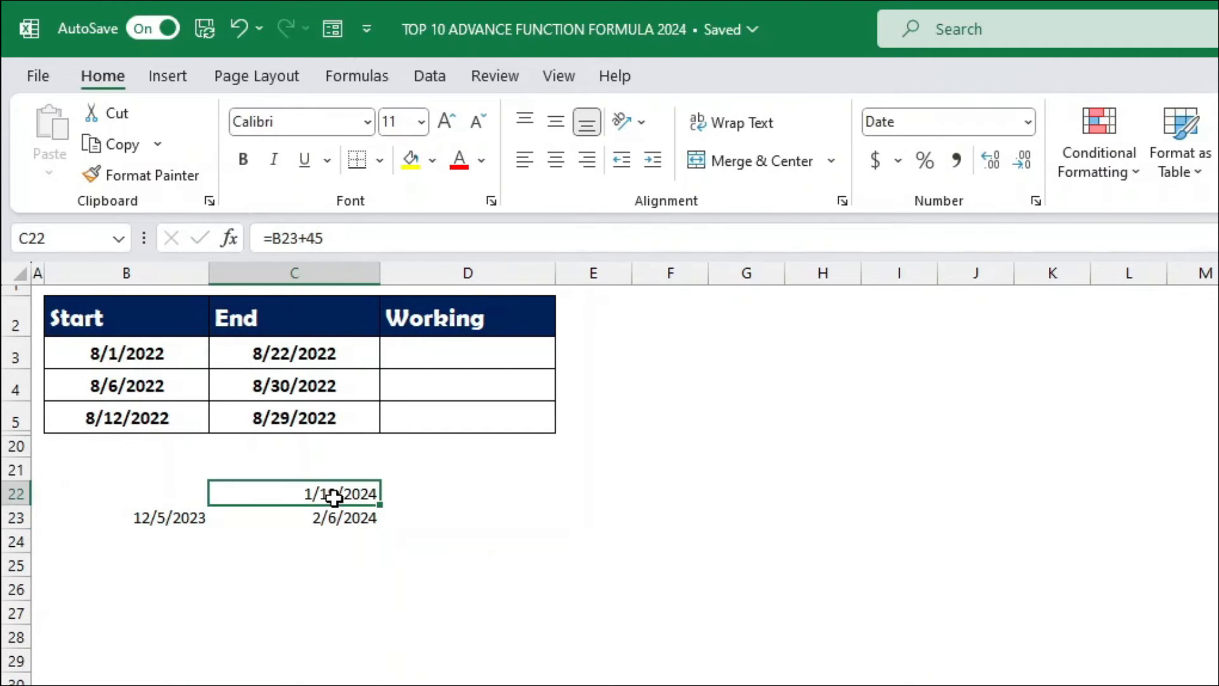
{"action": "left_click", "coordinate": [328, 519]}
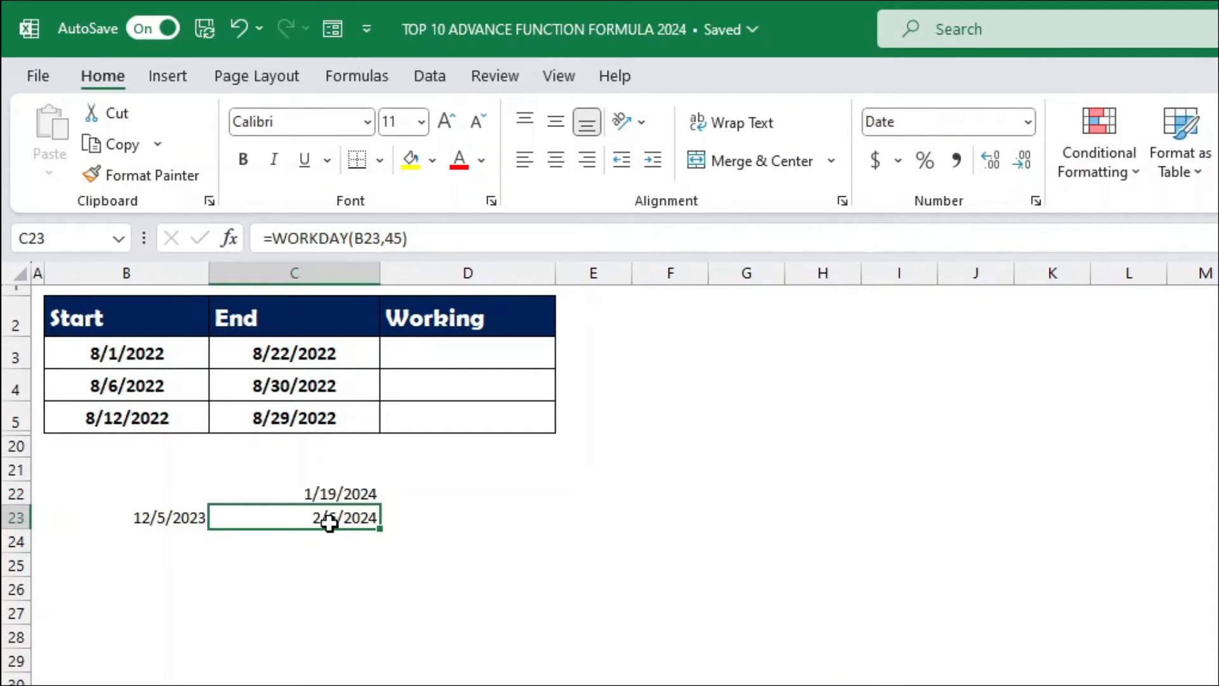
Begin a WORKDAY.INTL formula in C25 with B23 as the start date and 45 as the days
{"action": "left_click", "coordinate": [317, 566]}
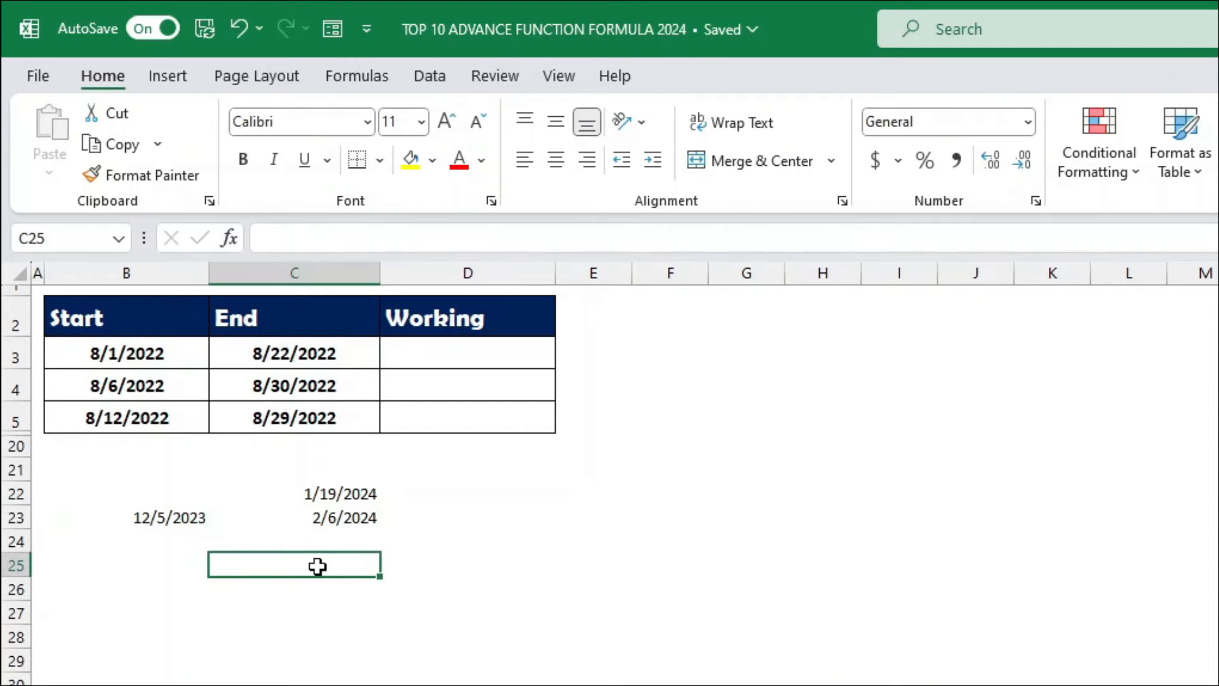
{"action": "type", "text": "=WORK"}
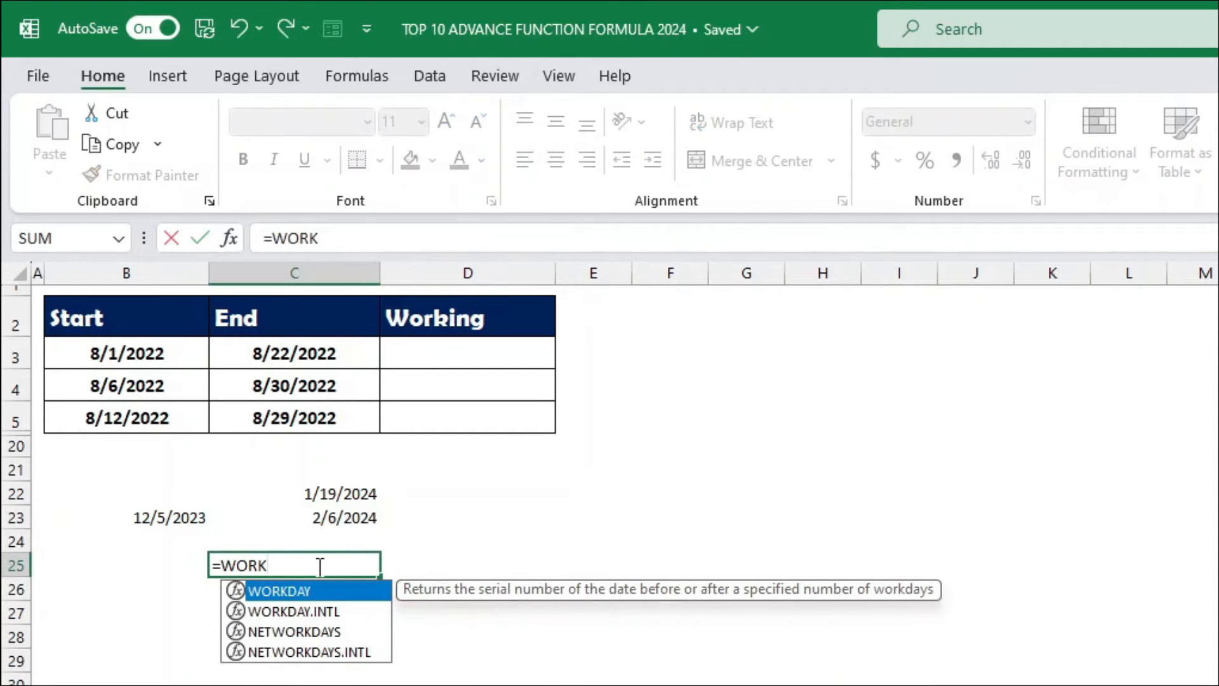
{"action": "type", "text": "D"}
{"action": "key", "text": "Down"}
{"action": "key", "text": "Tab"}
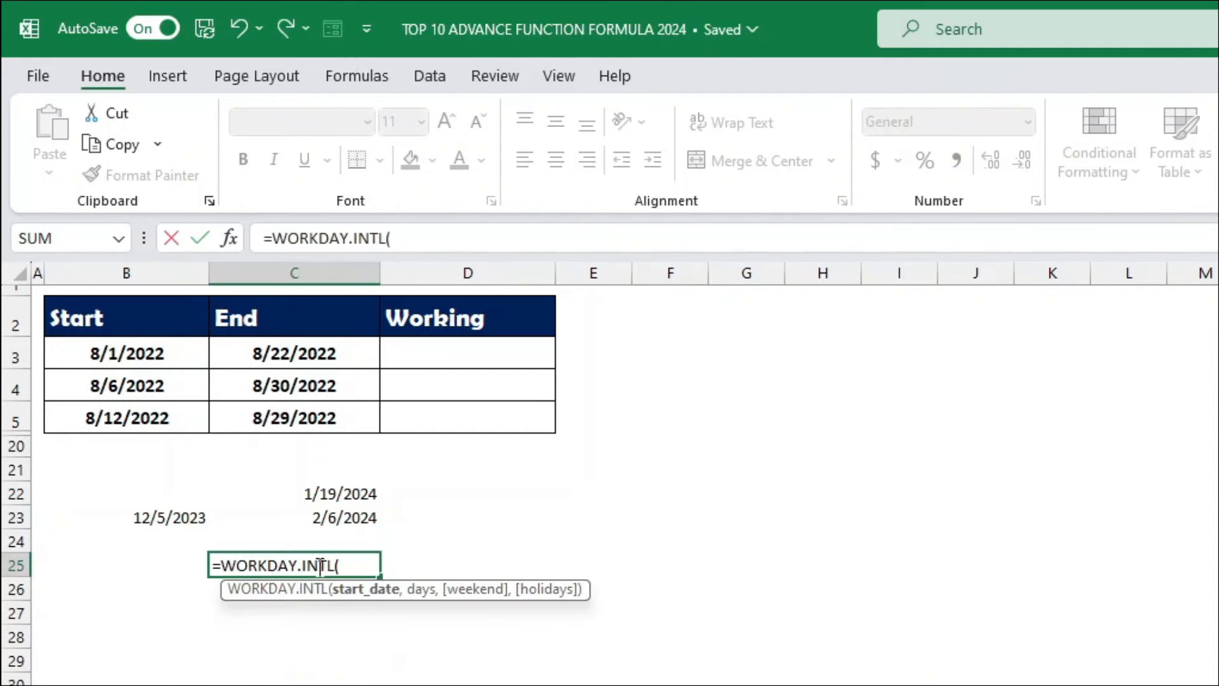
{"action": "left_click", "coordinate": [182, 518]}
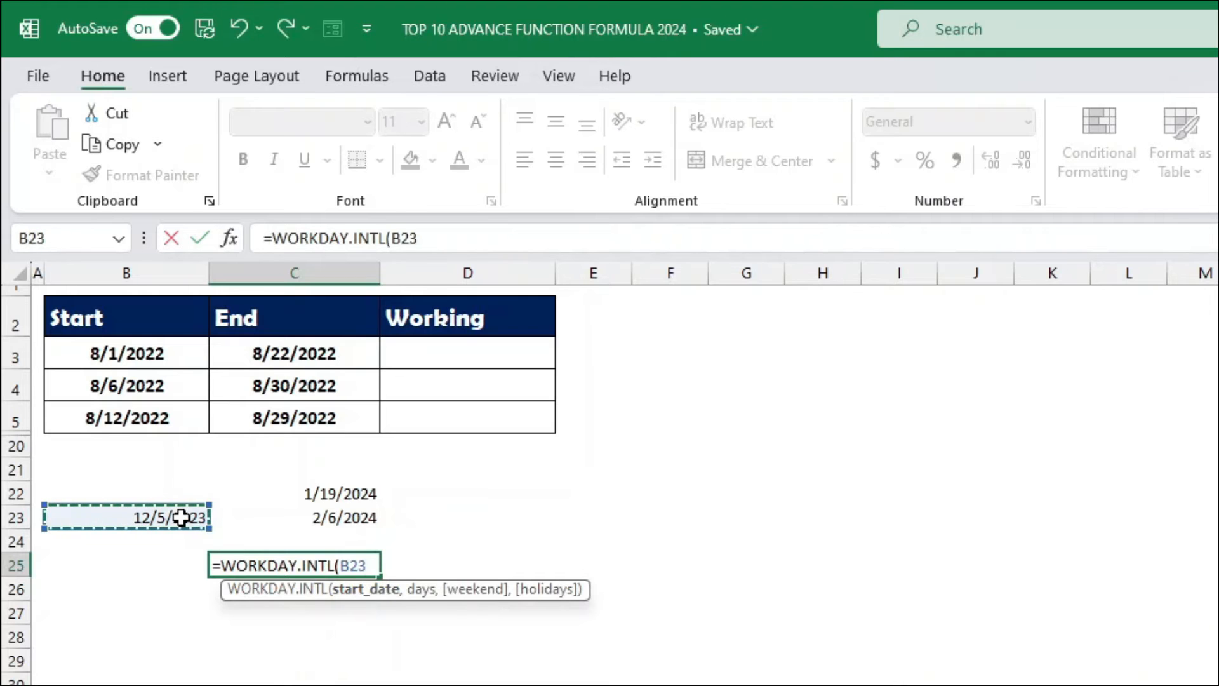
{"action": "type", "text": ","}
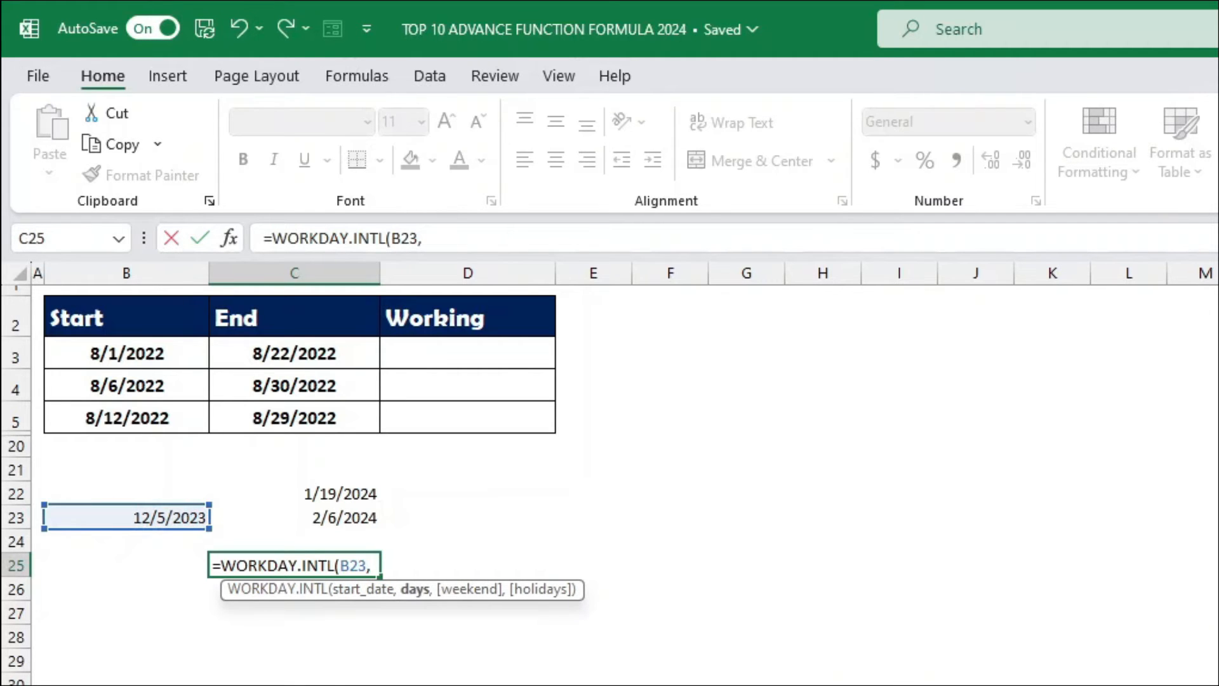
{"action": "type", "text": "45,"}
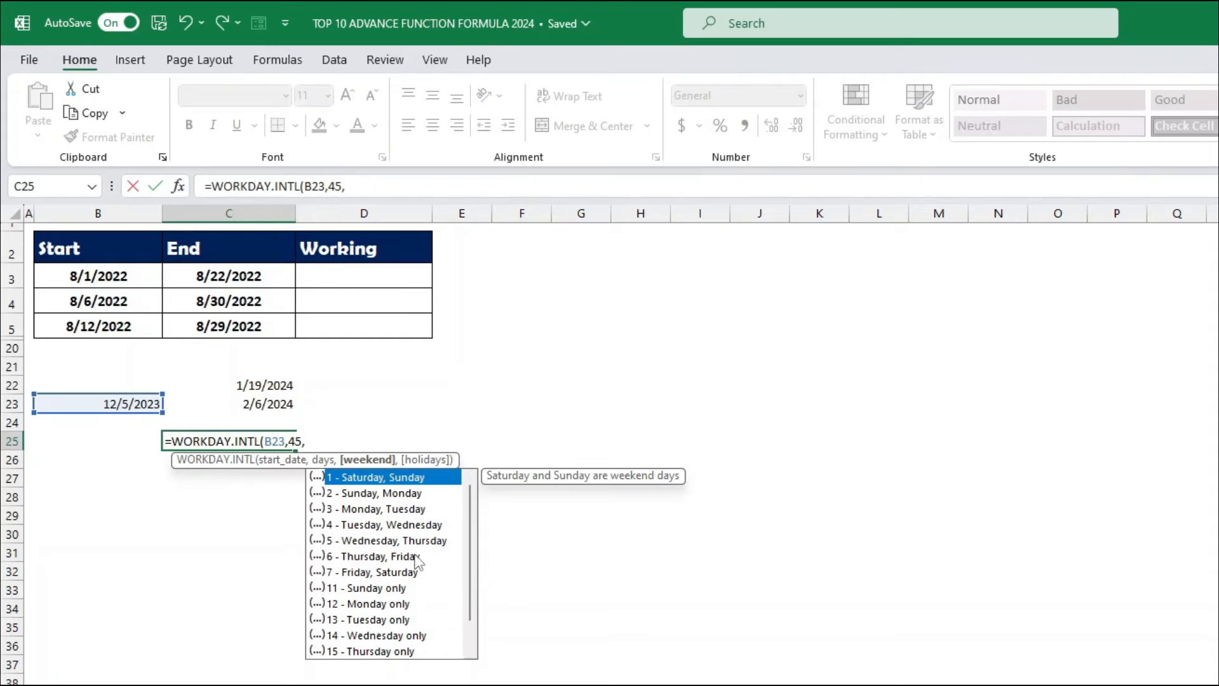
Look through the weekend options of the WORKDAY.INTL formula in C25 and choose 11 - Sunday only
{"action": "key", "text": "Down"}
{"action": "key", "text": "Down"}
{"action": "key", "text": "Down"}
{"action": "key", "text": "Down"}
{"action": "key", "text": "Down"}
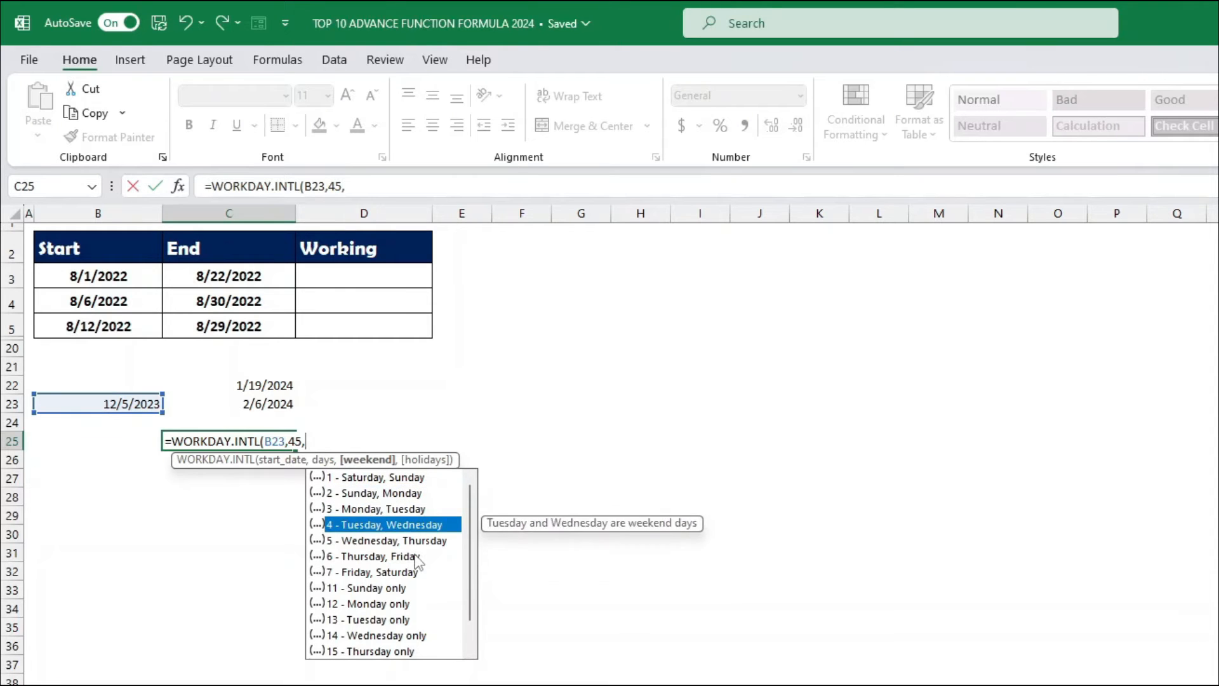
{"action": "key", "text": "Up"}
{"action": "key", "text": "Up"}
{"action": "key", "text": "Up"}
{"action": "key", "text": "Up"}
{"action": "key", "text": "Up"}
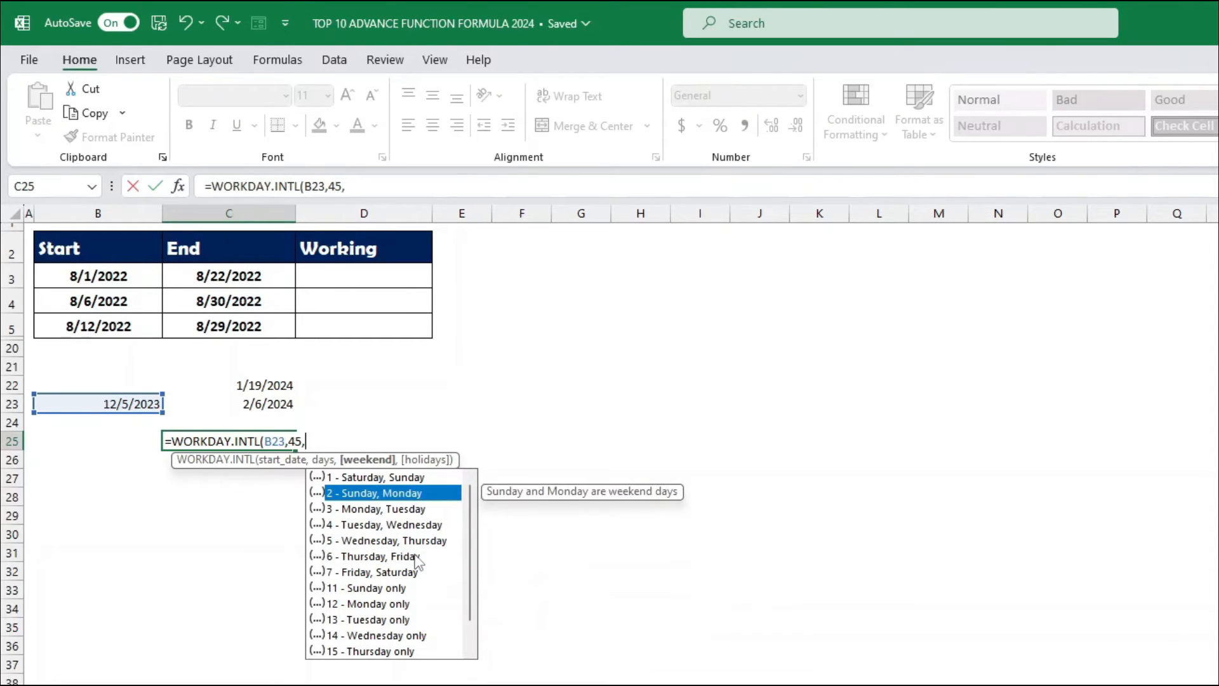
{"action": "key", "text": "Down"}
{"action": "key", "text": "Down"}
{"action": "key", "text": "Down"}
{"action": "key", "text": "Down"}
{"action": "key", "text": "Down"}
{"action": "key", "text": "Down"}
{"action": "key", "text": "Down"}
{"action": "key", "text": "Down"}
{"action": "key", "text": "Down"}
{"action": "key", "text": "Up"}
{"action": "key", "text": "Up"}
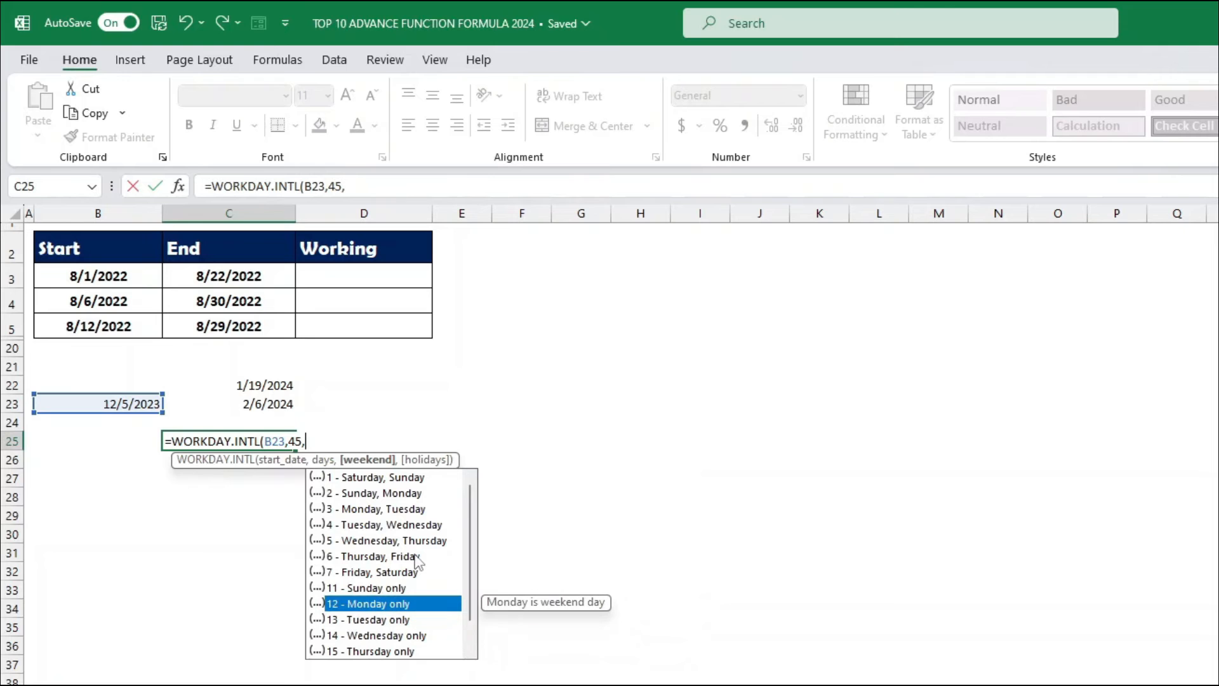
{"action": "key", "text": "Up"}
{"action": "key", "text": "Up"}
{"action": "key", "text": "Up"}
{"action": "key", "text": "Up"}
{"action": "key", "text": "Up"}
{"action": "key", "text": "Up"}
{"action": "key", "text": "Up"}
{"action": "key", "text": "Down"}
{"action": "key", "text": "Down"}
{"action": "key", "text": "Down"}
{"action": "key", "text": "Down"}
{"action": "key", "text": "Down"}
{"action": "key", "text": "Down"}
{"action": "key", "text": "Down"}
{"action": "key", "text": "Tab"}
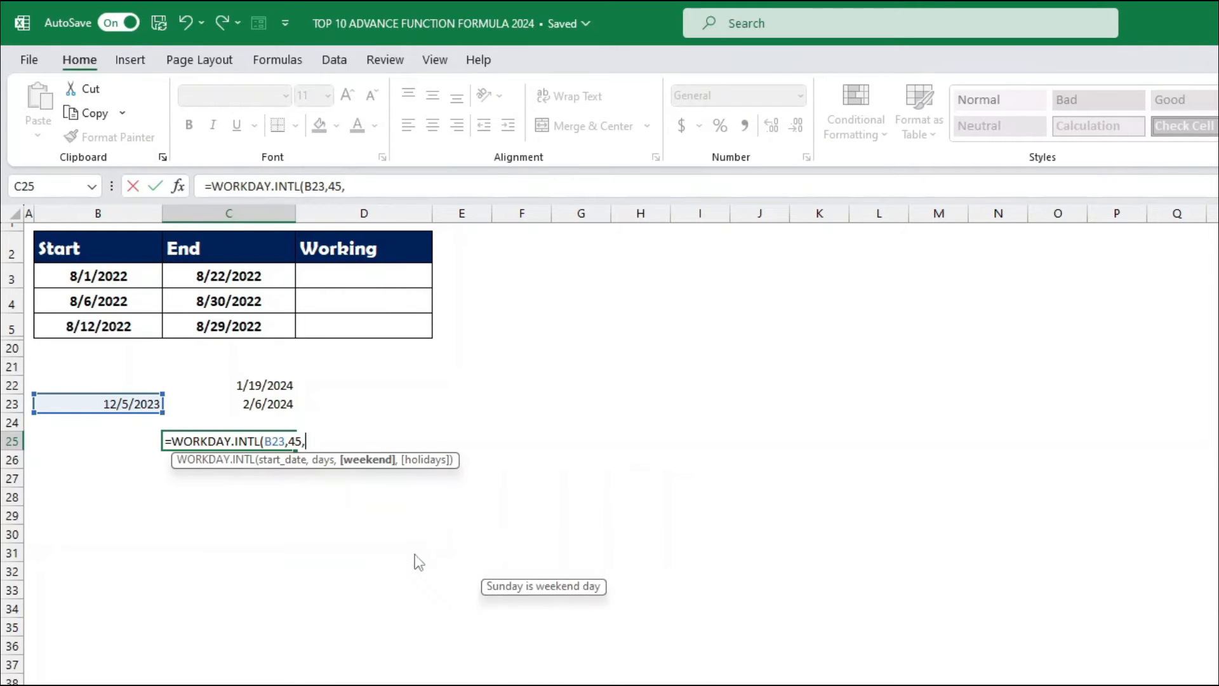
Try the range F5:F22 as the holidays argument of the WORKDAY.INTL formula in C25, and remove it again
{"action": "type", "text": ","}
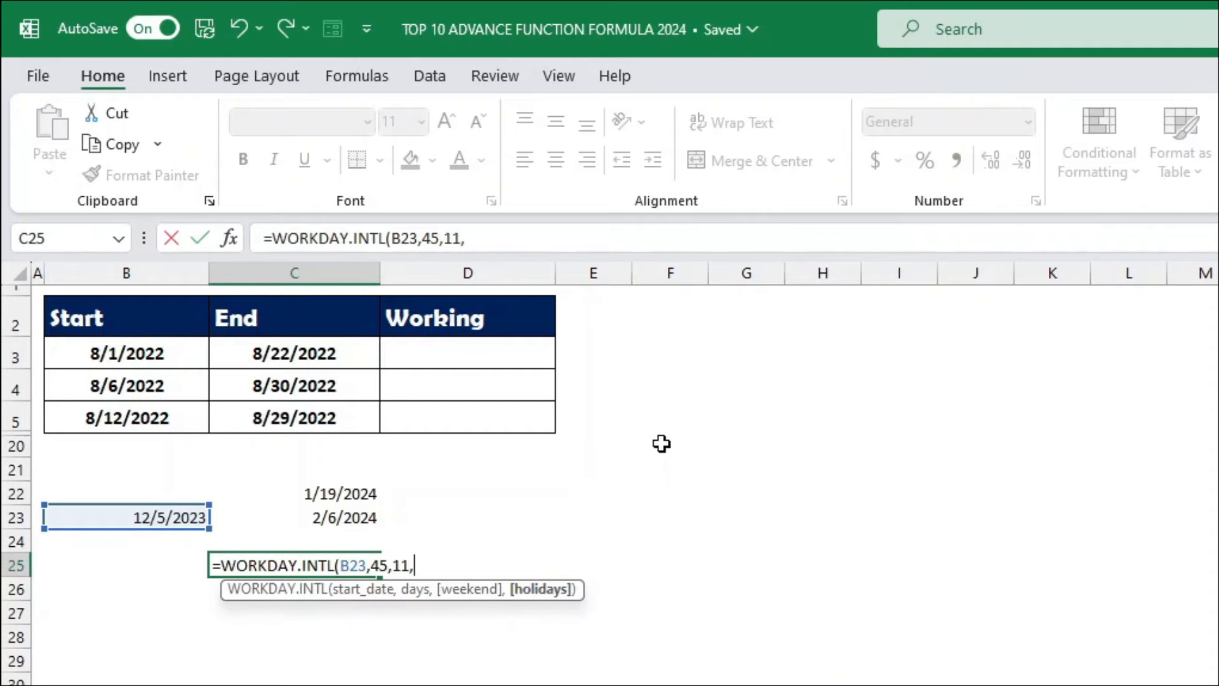
{"action": "left_click_drag", "start_coordinate": [660, 417], "coordinate": [660, 492]}
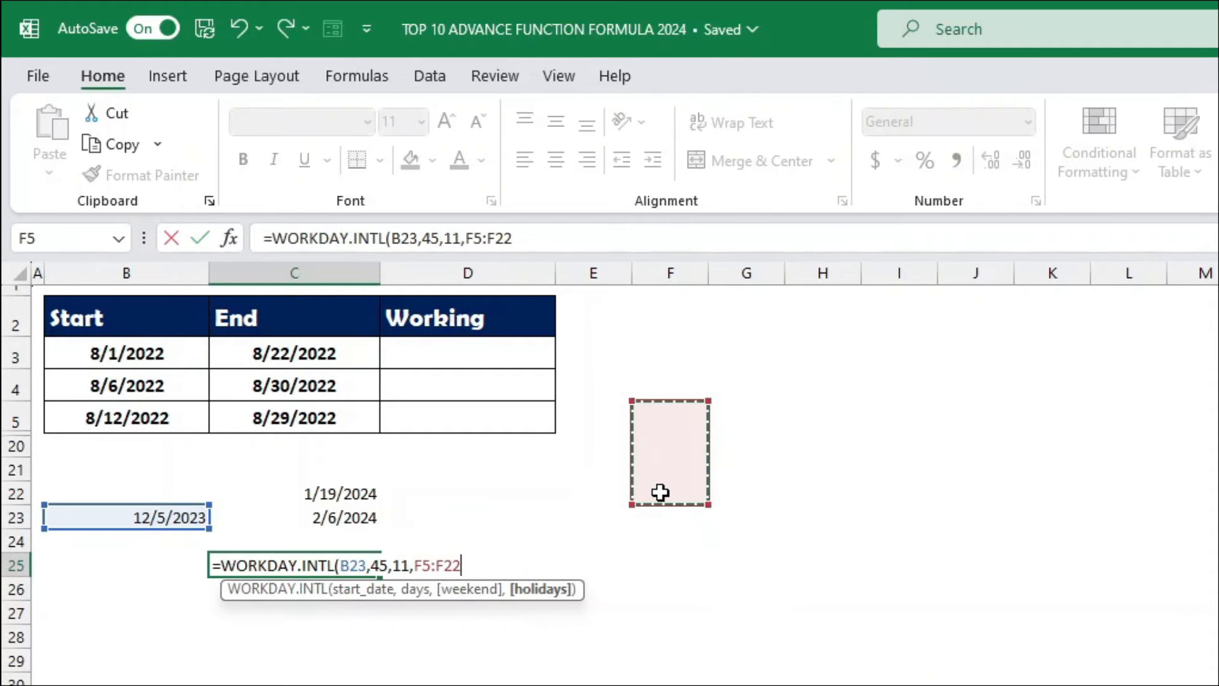
{"action": "key", "text": "BackSpace"}
{"action": "key", "text": "BackSpace"}
{"action": "key", "text": "BackSpace"}
{"action": "key", "text": "BackSpace"}
{"action": "key", "text": "BackSpace"}
{"action": "key", "text": "BackSpace"}
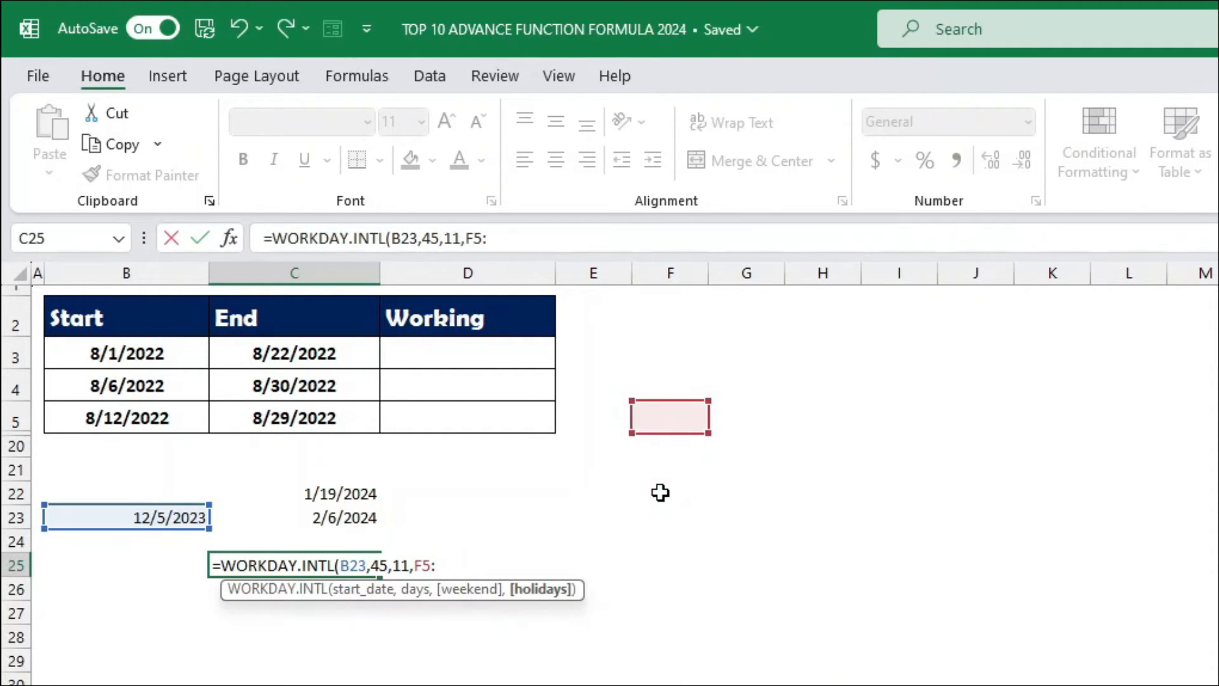
{"action": "key", "text": "BackSpace"}
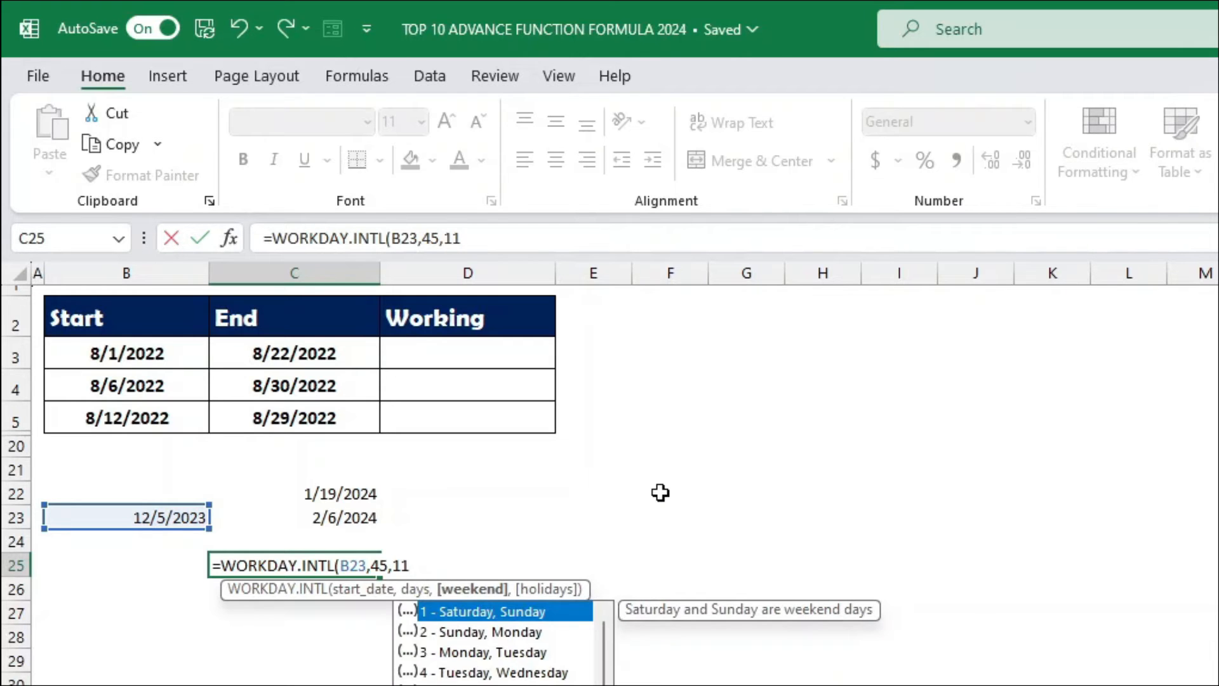
Complete the formula in C25 as =WORKDAY.INTL(B23,45,11) and format the cell as Short Date
{"action": "type", "text": ")"}
{"action": "key", "text": "Return"}
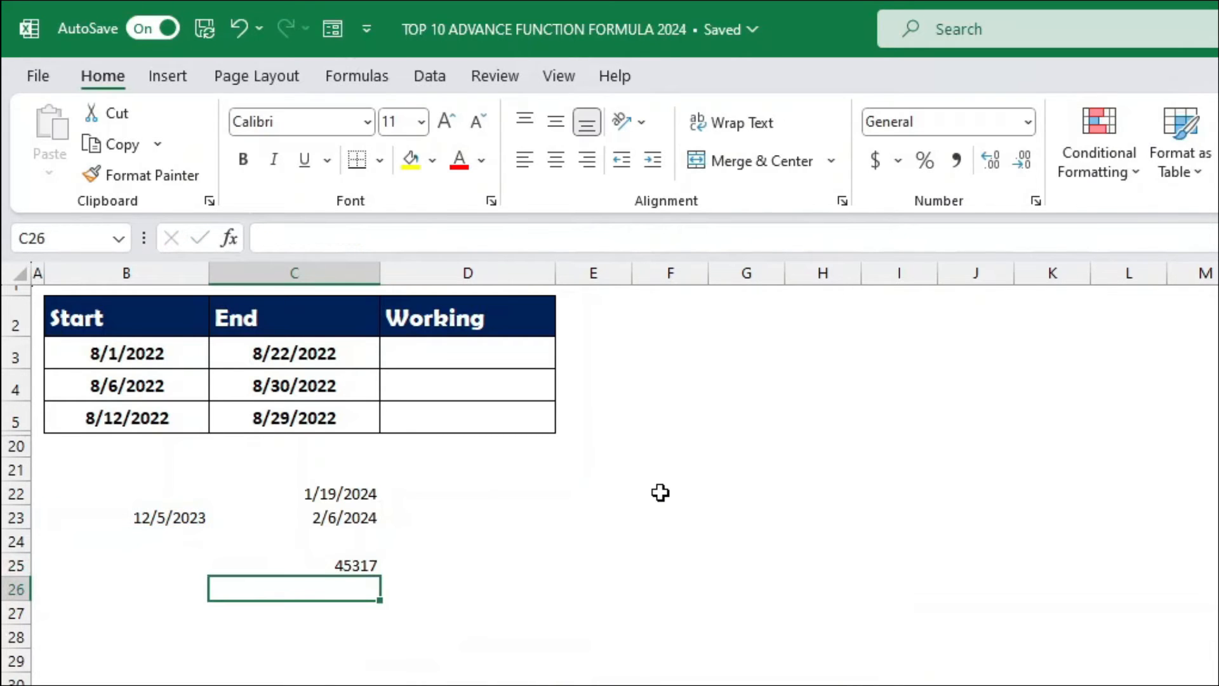
{"action": "left_click", "coordinate": [316, 565]}
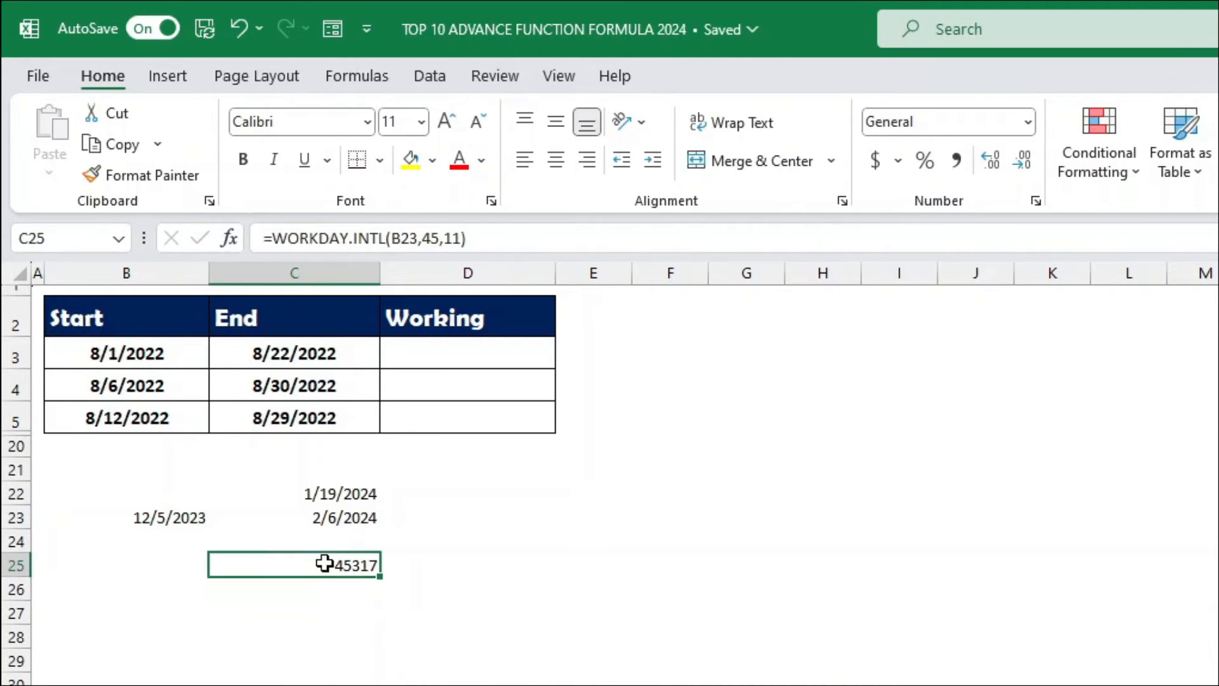
{"action": "left_click", "coordinate": [1028, 122]}
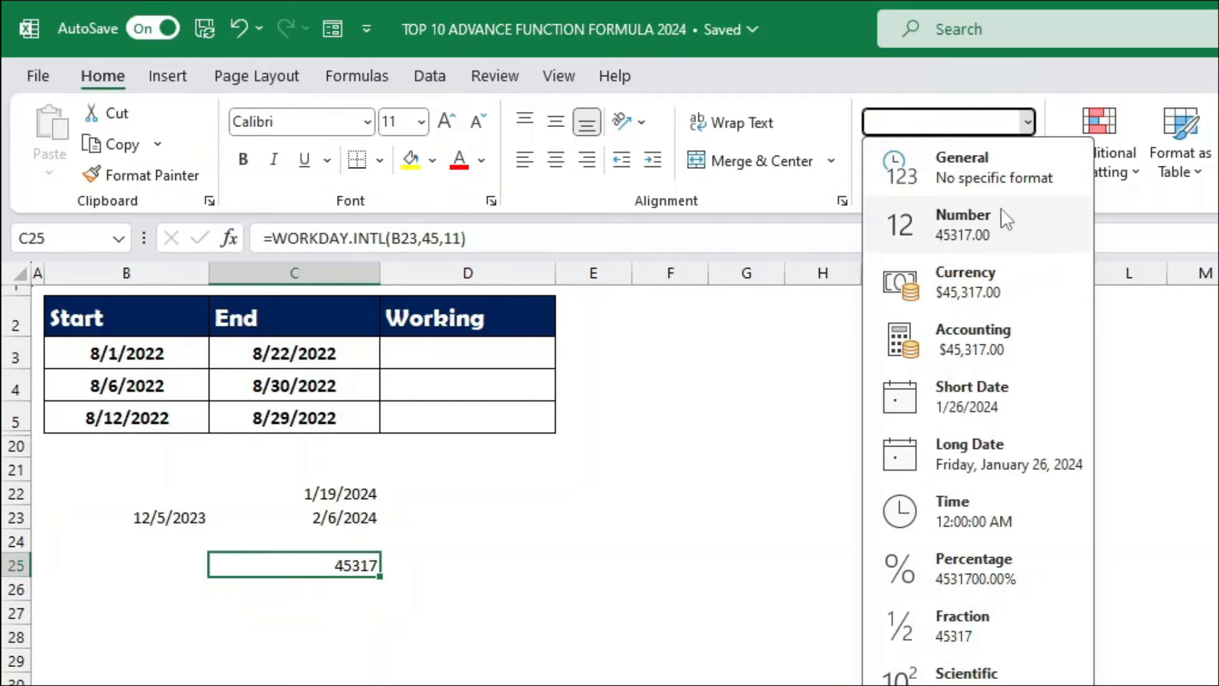
{"action": "left_click", "coordinate": [973, 399]}
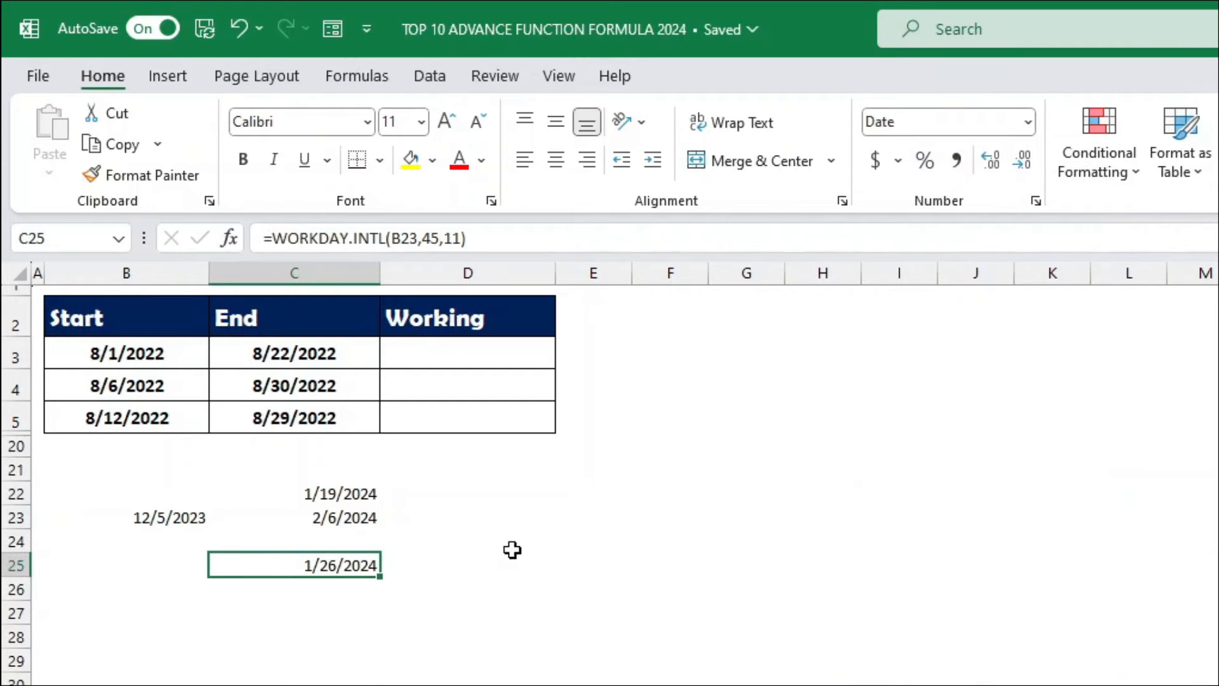
Compare the start date in B23 with the WORKDAY.INTL result in C25
{"action": "left_click", "coordinate": [186, 517]}
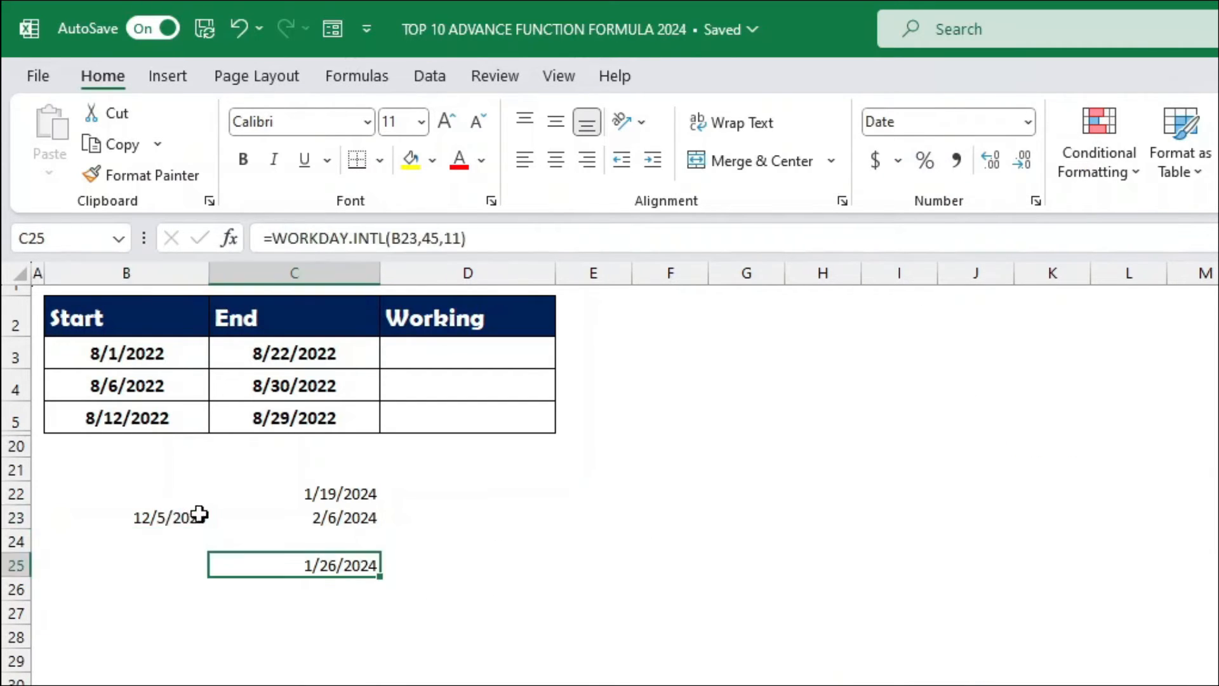
{"action": "left_click", "coordinate": [199, 516]}
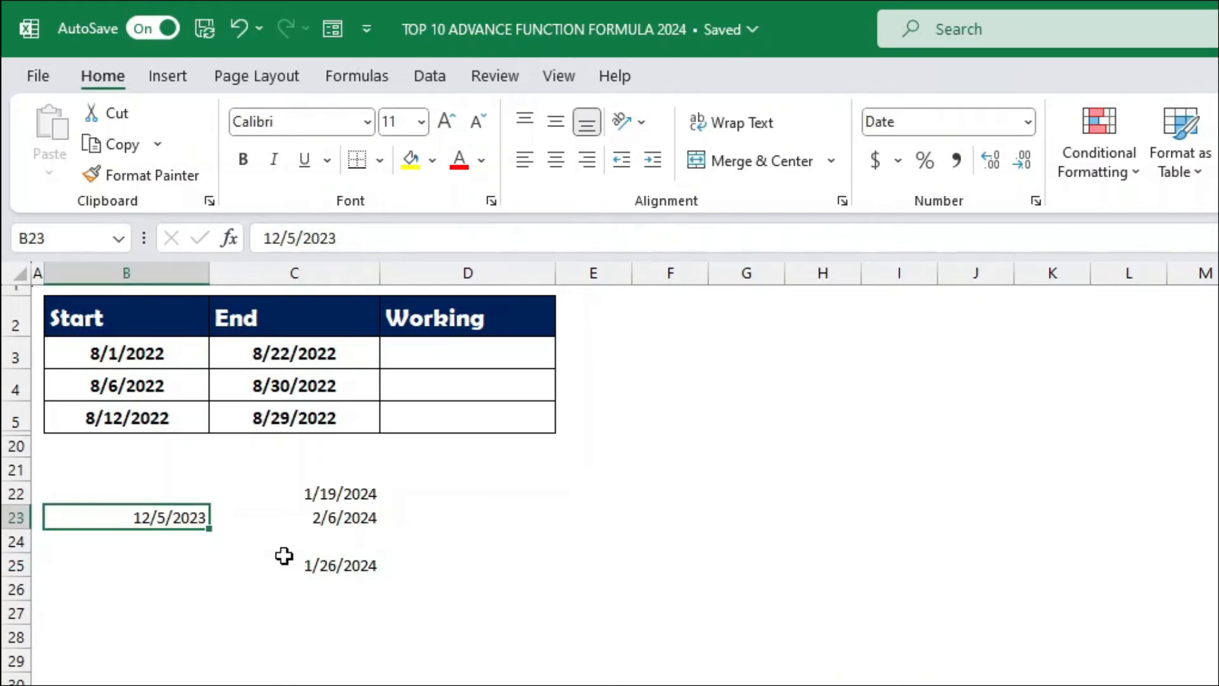
{"action": "left_click", "coordinate": [322, 566]}
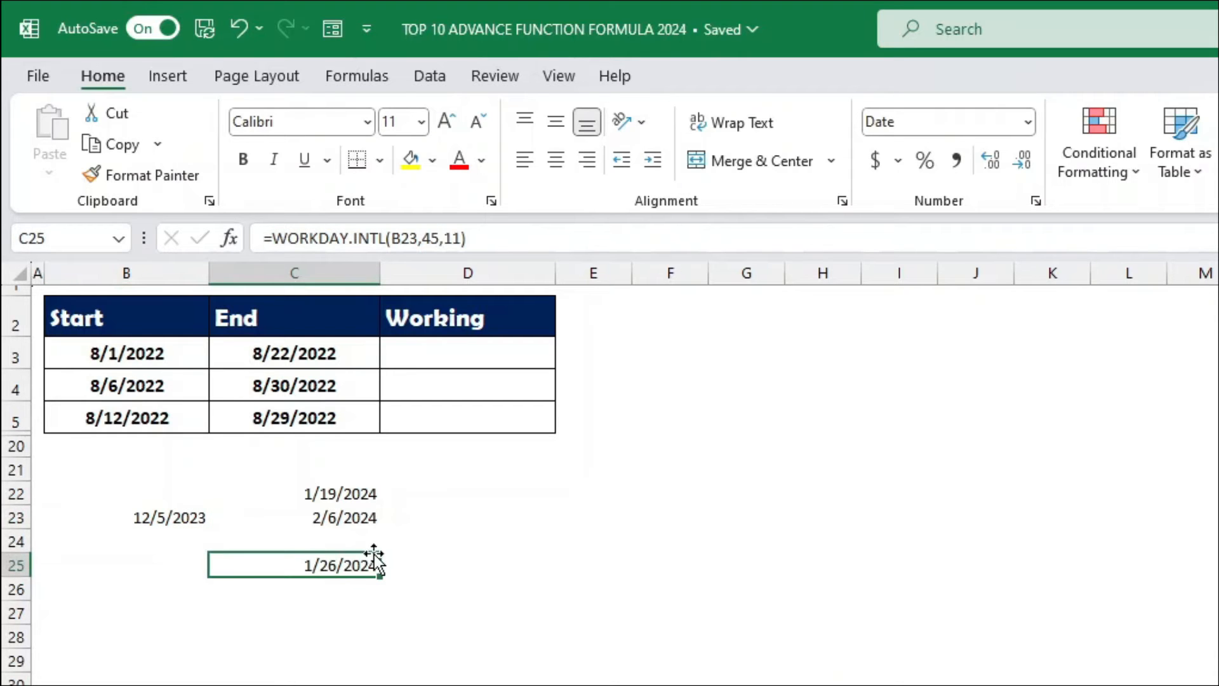
{"action": "left_click_drag", "start_coordinate": [168, 484], "coordinate": [385, 606]}
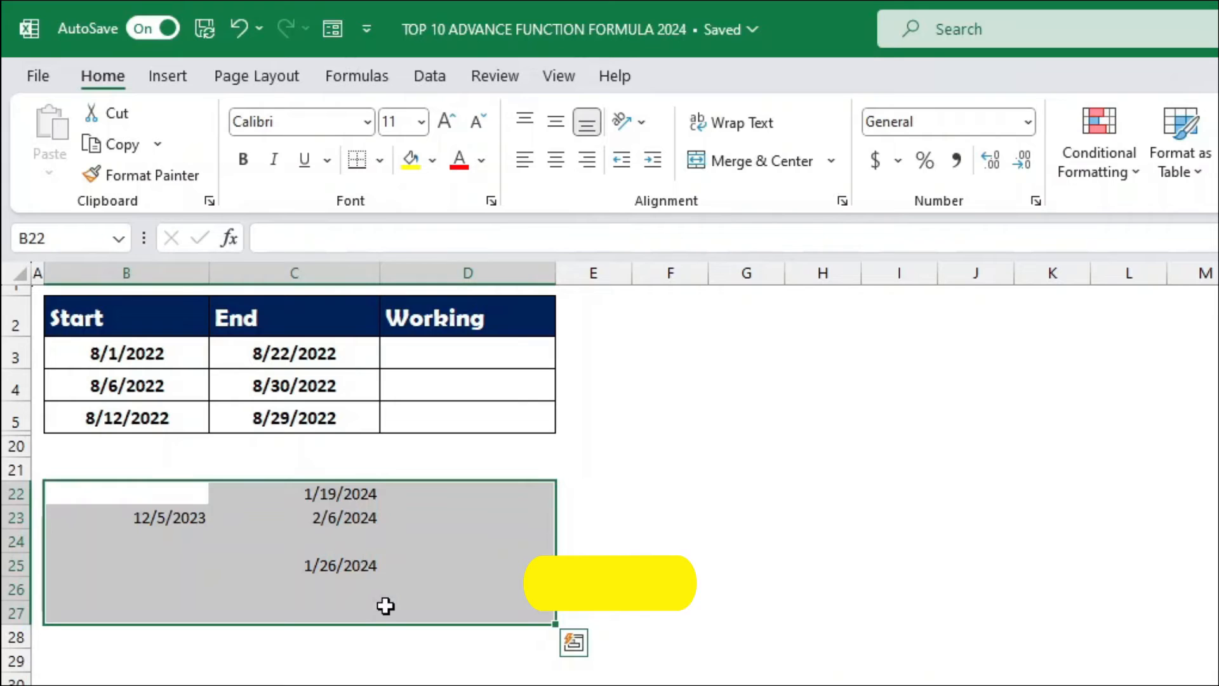
{"action": "left_click", "coordinate": [436, 461]}
Examine the start date in B3 and the end date in C3 whose working days are needed in the Working column
{"action": "left_click", "coordinate": [160, 355]}
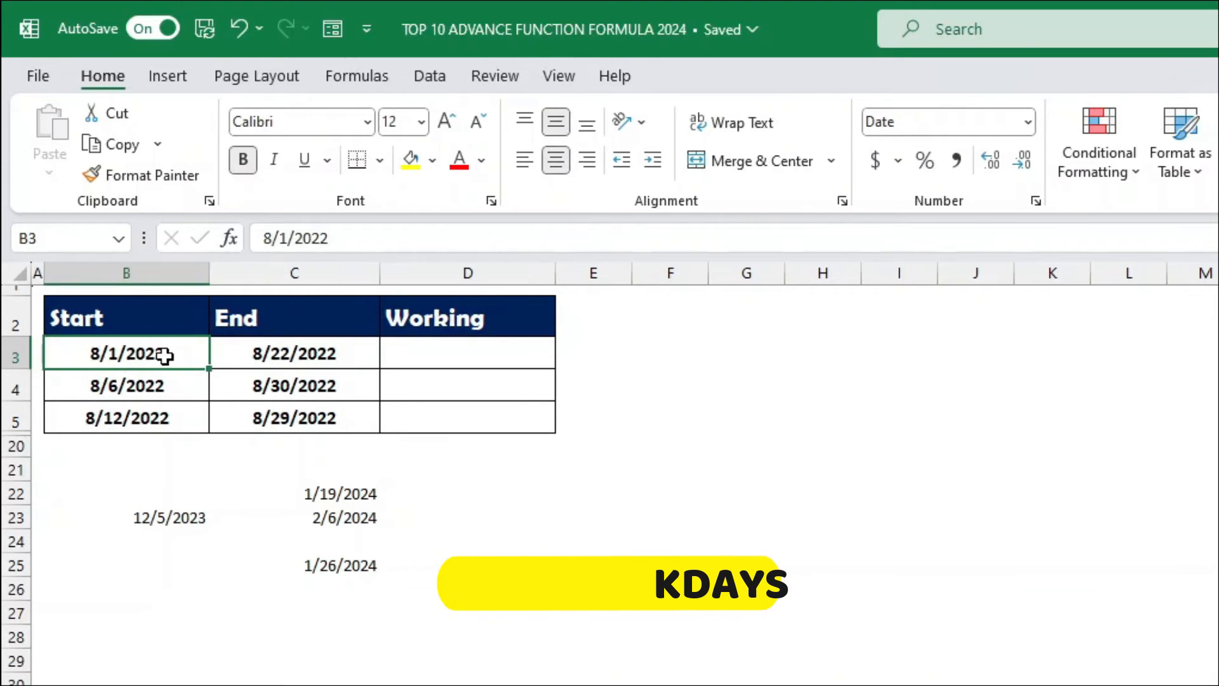
{"action": "left_click", "coordinate": [319, 349]}
{"action": "left_click", "coordinate": [127, 348]}
{"action": "left_click", "coordinate": [305, 353]}
{"action": "left_click", "coordinate": [111, 351]}
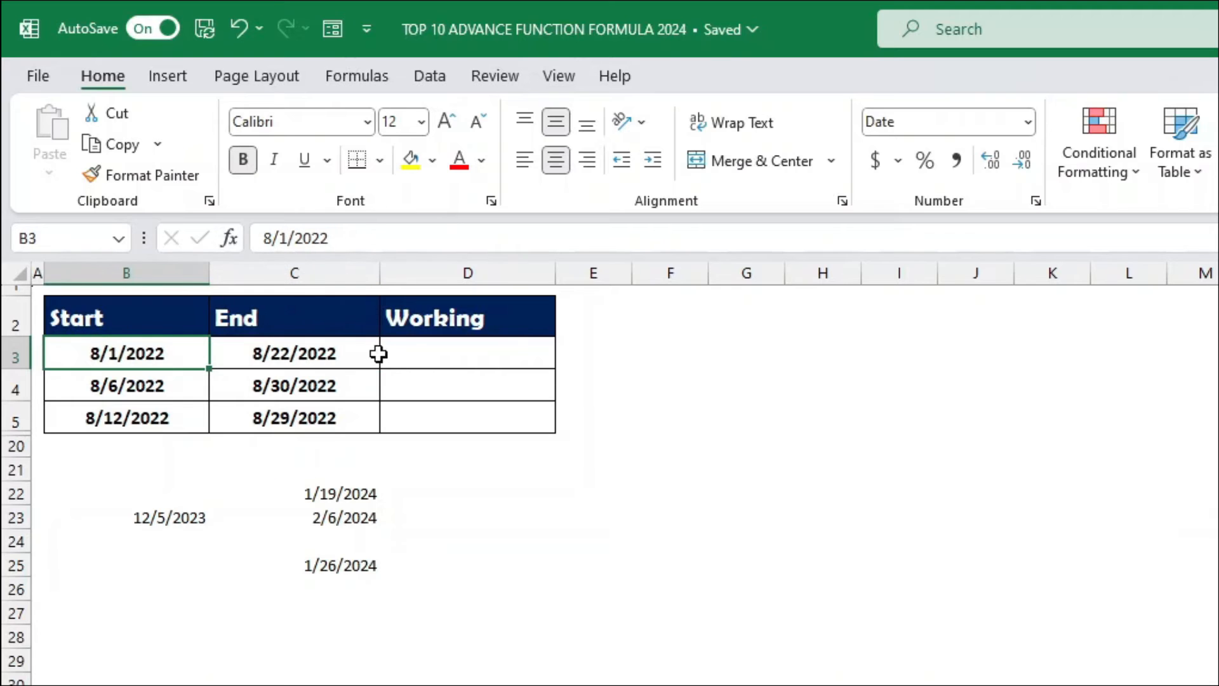
{"action": "left_click", "coordinate": [410, 347]}
{"action": "left_click", "coordinate": [283, 347]}
{"action": "left_click", "coordinate": [149, 346]}
{"action": "left_click", "coordinate": [343, 347]}
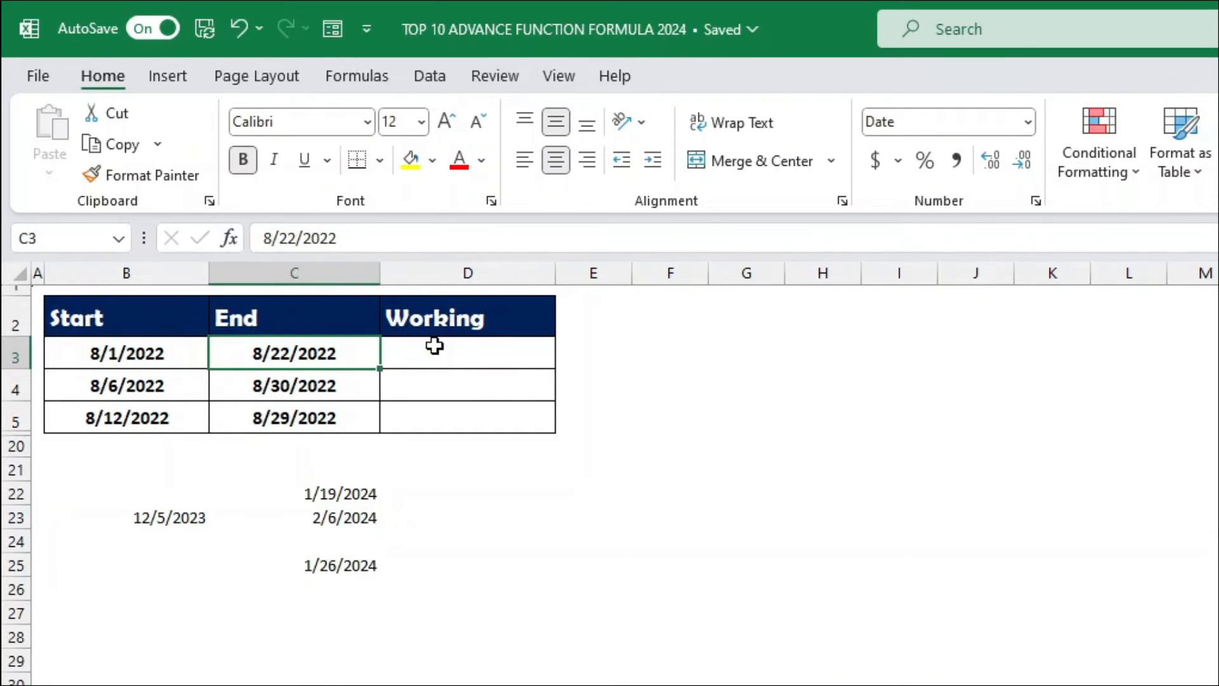
Try the plain subtraction =C3-B3 in D3 and clear the cell again
{"action": "left_click", "coordinate": [434, 346]}
{"action": "type", "text": "="}
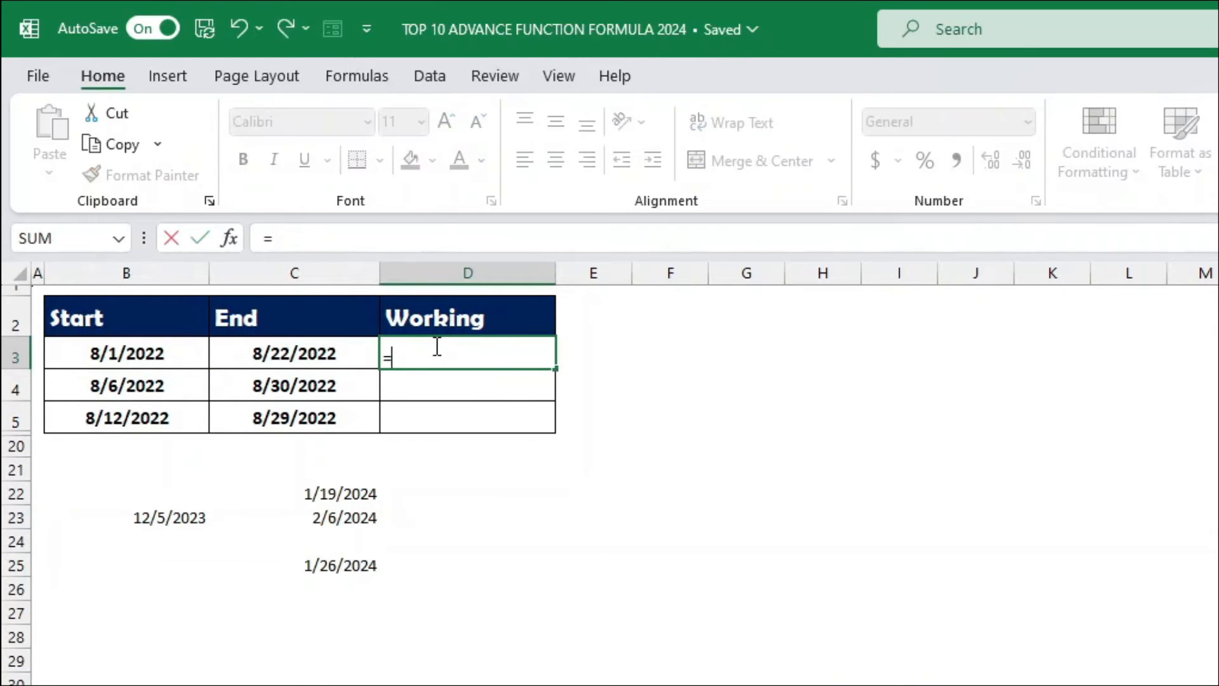
{"action": "left_click", "coordinate": [314, 357]}
{"action": "type", "text": "-"}
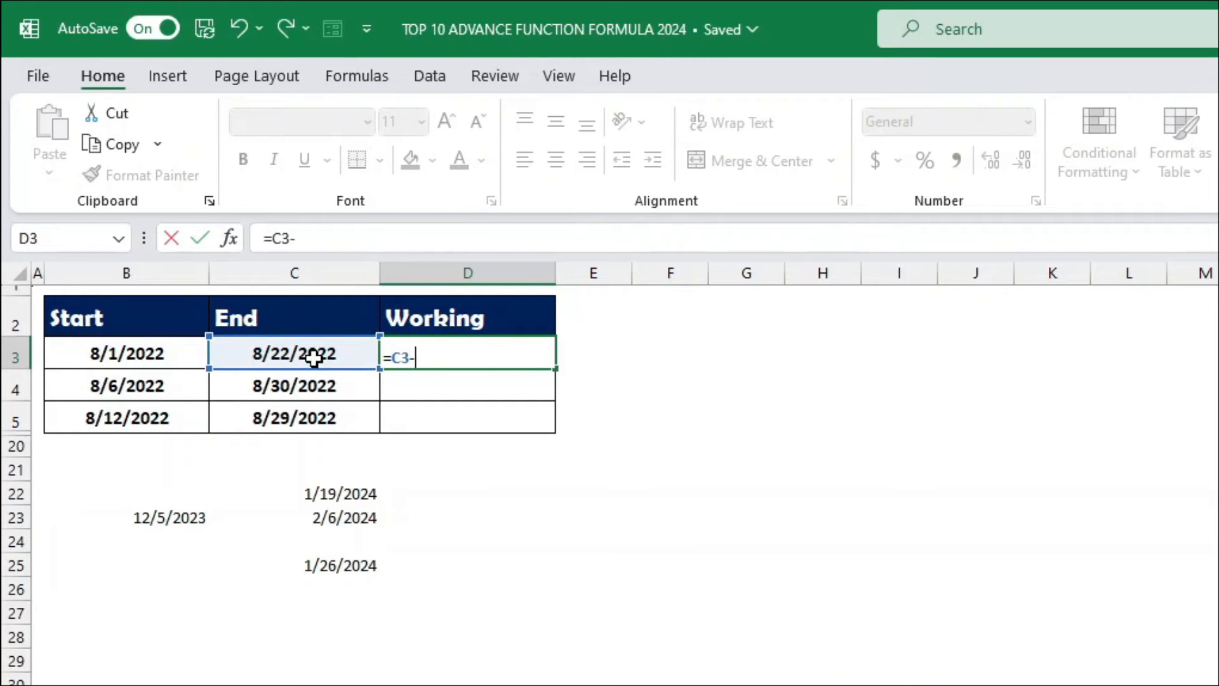
{"action": "left_click", "coordinate": [96, 356]}
{"action": "key", "text": "Return"}
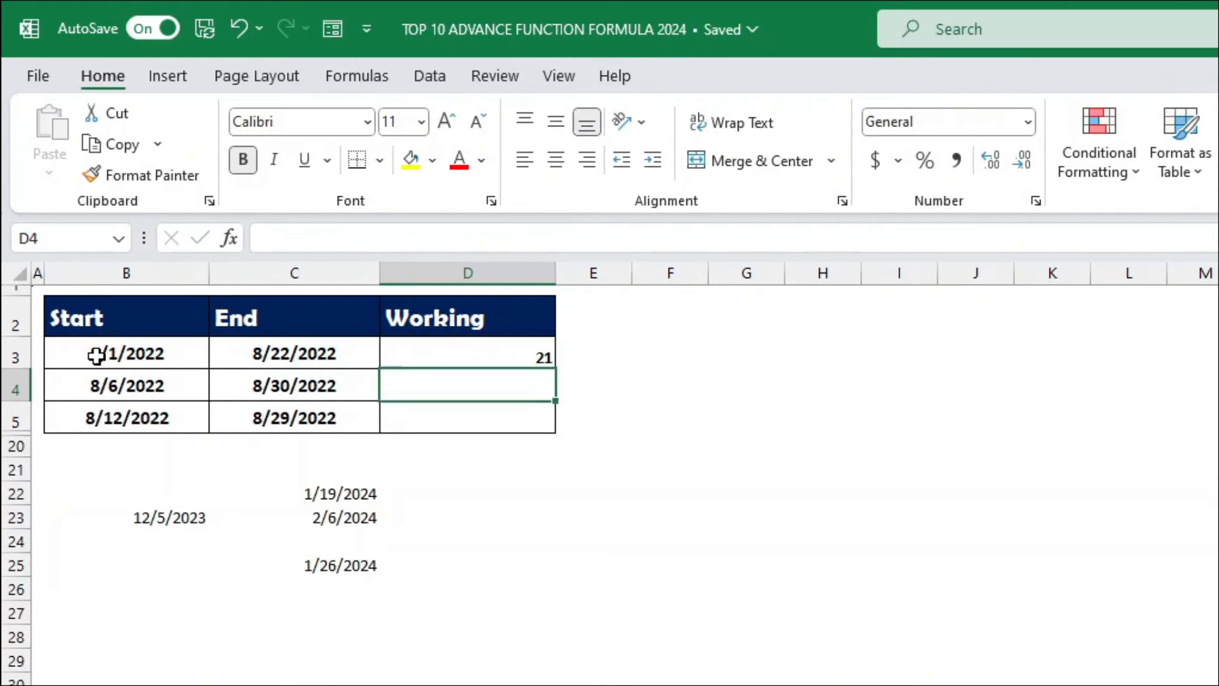
{"action": "left_click", "coordinate": [468, 341]}
{"action": "key", "text": "Delete"}
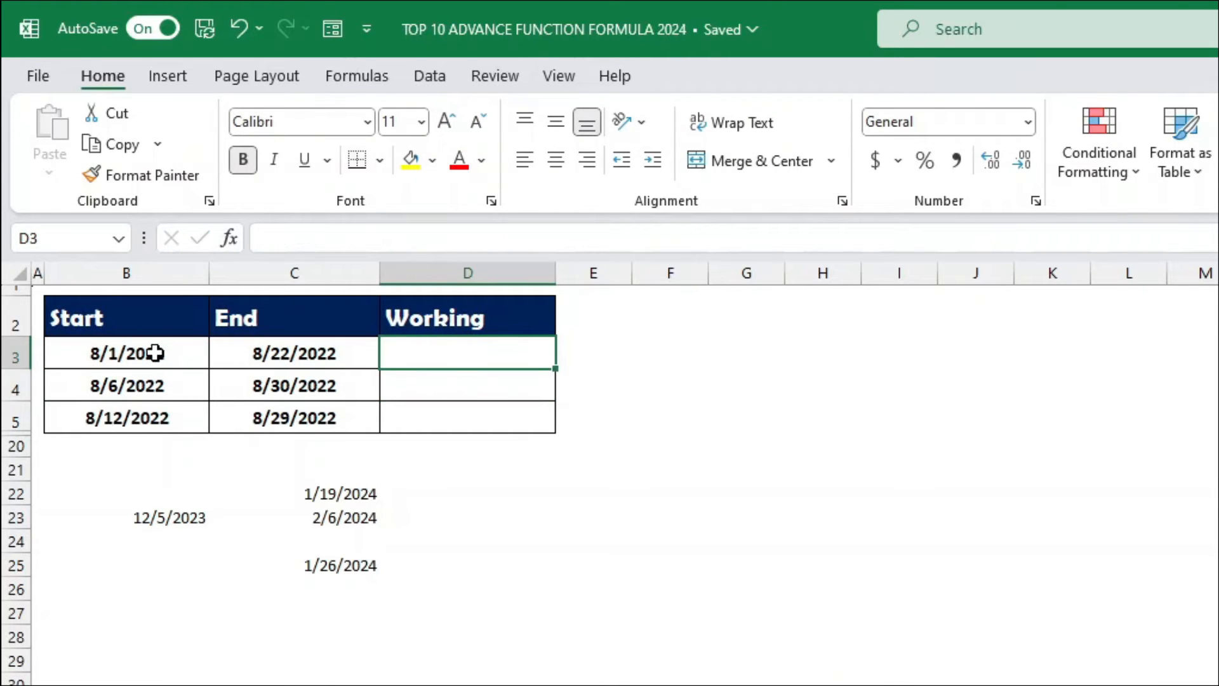
Begin a NETWORKDAYS formula in D3 for the first row's start and end dates
{"action": "left_click", "coordinate": [160, 345]}
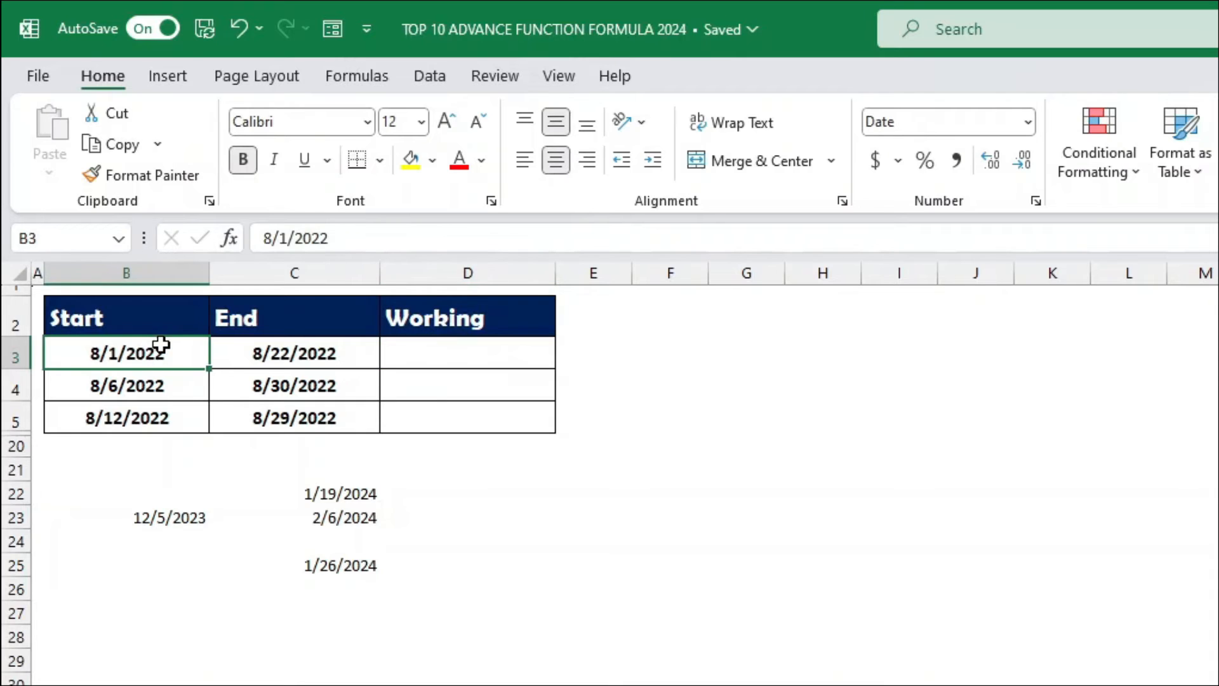
{"action": "left_click", "coordinate": [298, 345]}
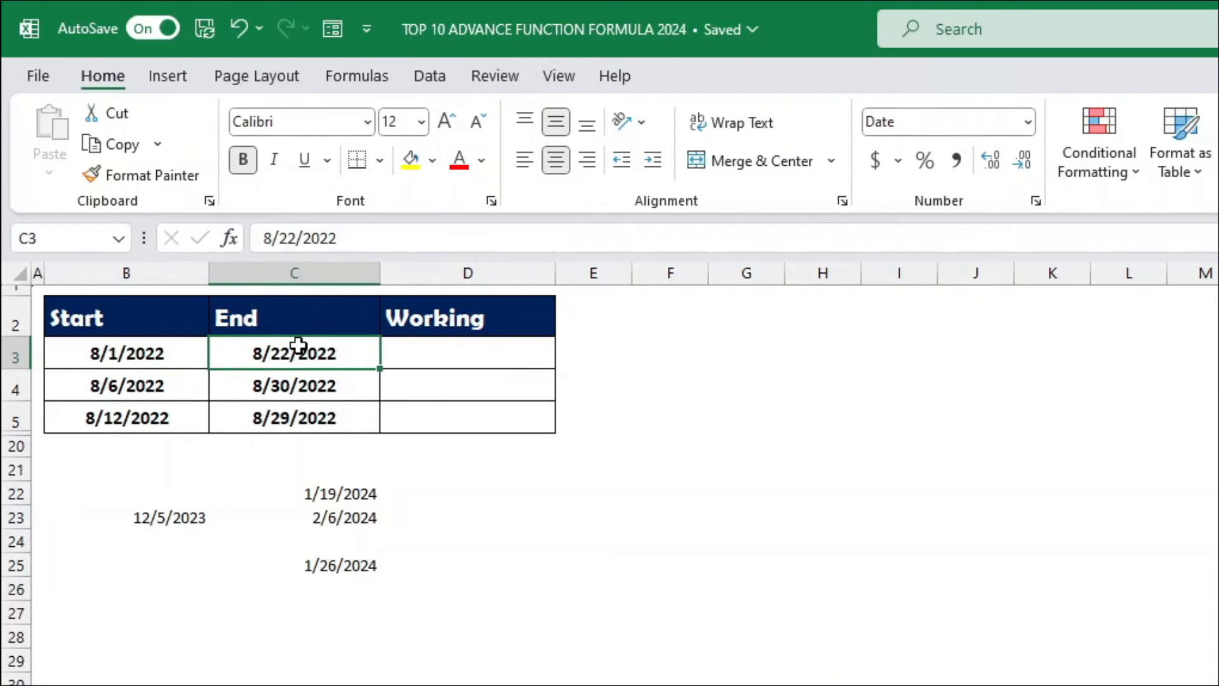
{"action": "left_click", "coordinate": [436, 354]}
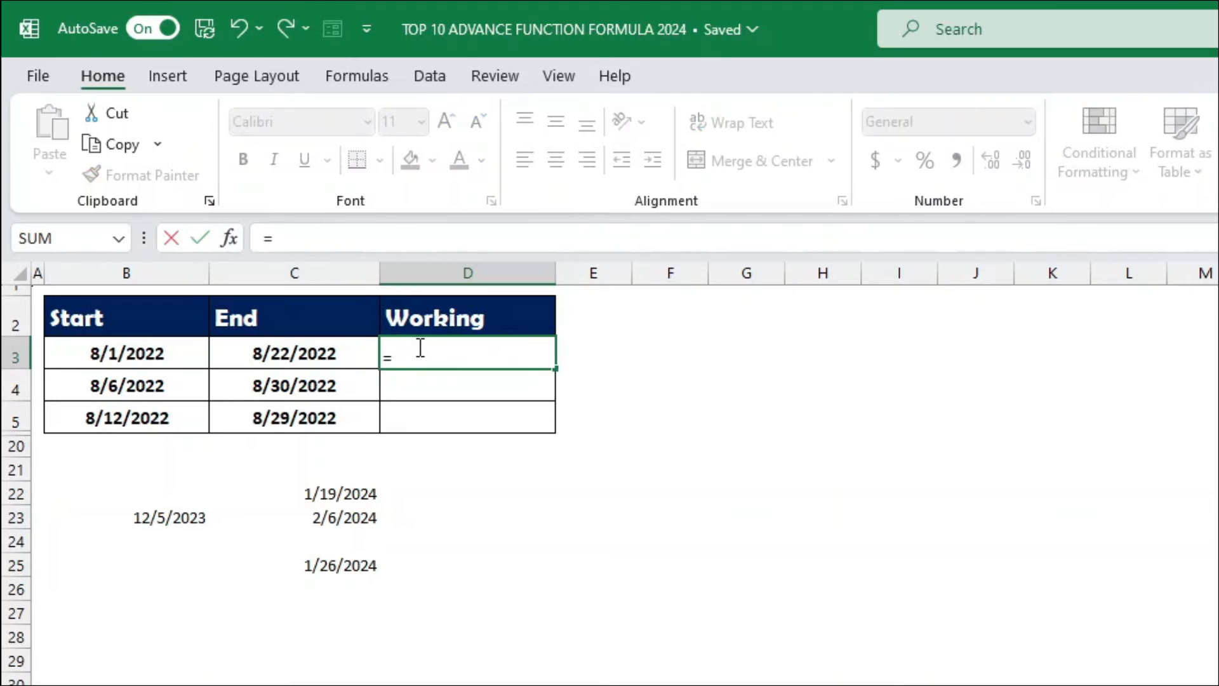
{"action": "type", "text": "NEW=T"}
{"action": "key", "text": "BackSpace"}
{"action": "key", "text": "BackSpace"}
{"action": "key", "text": "BackSpace"}
{"action": "type", "text": "T"}
{"action": "key", "text": "Tab"}
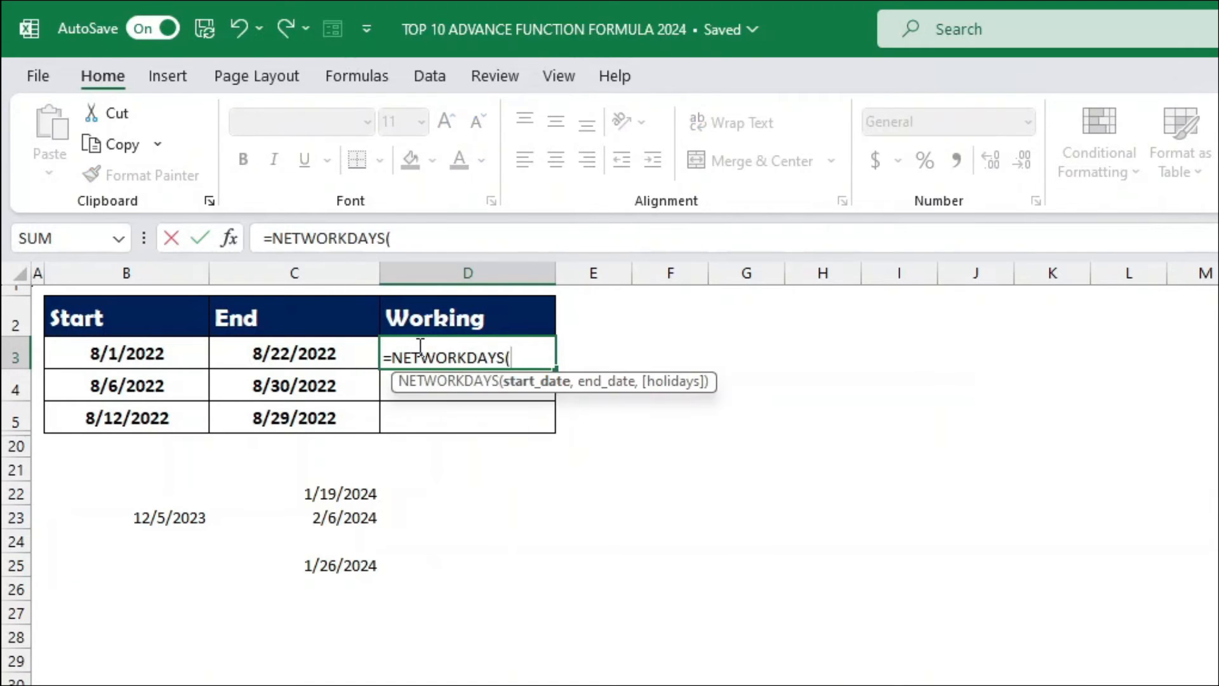
Complete the formula in D3 as =NETWORKDAYS(B3,C3), leaving out the holidays argument
{"action": "left_click", "coordinate": [165, 357]}
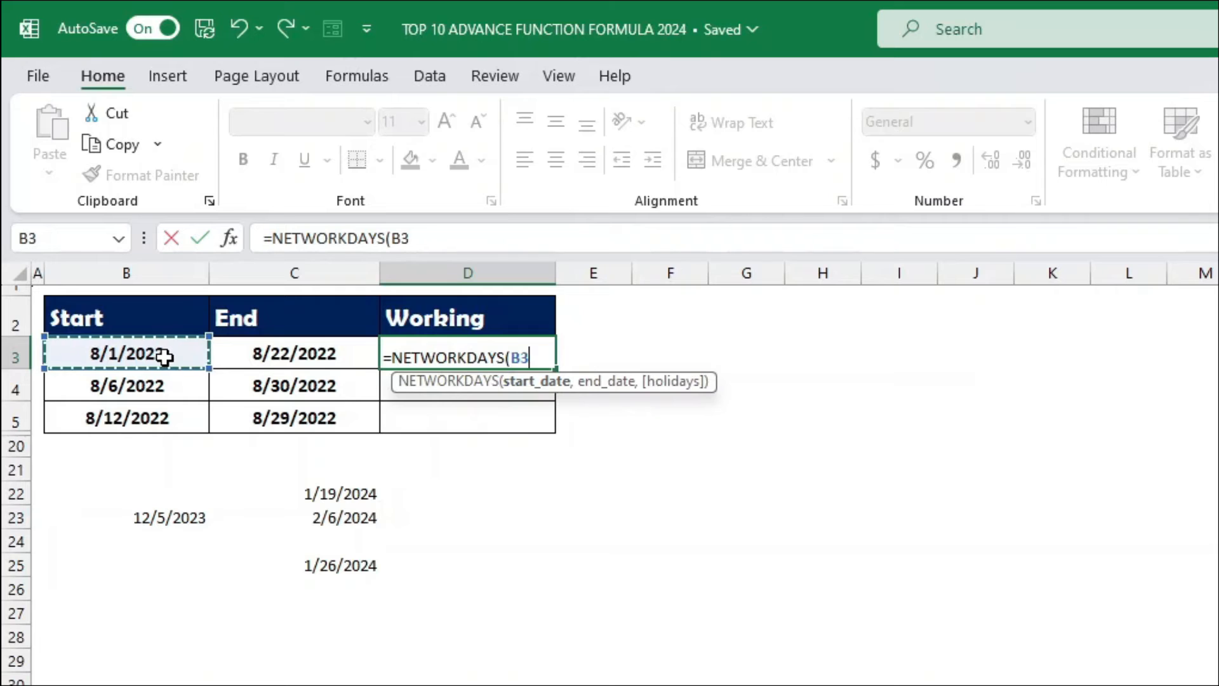
{"action": "type", "text": ","}
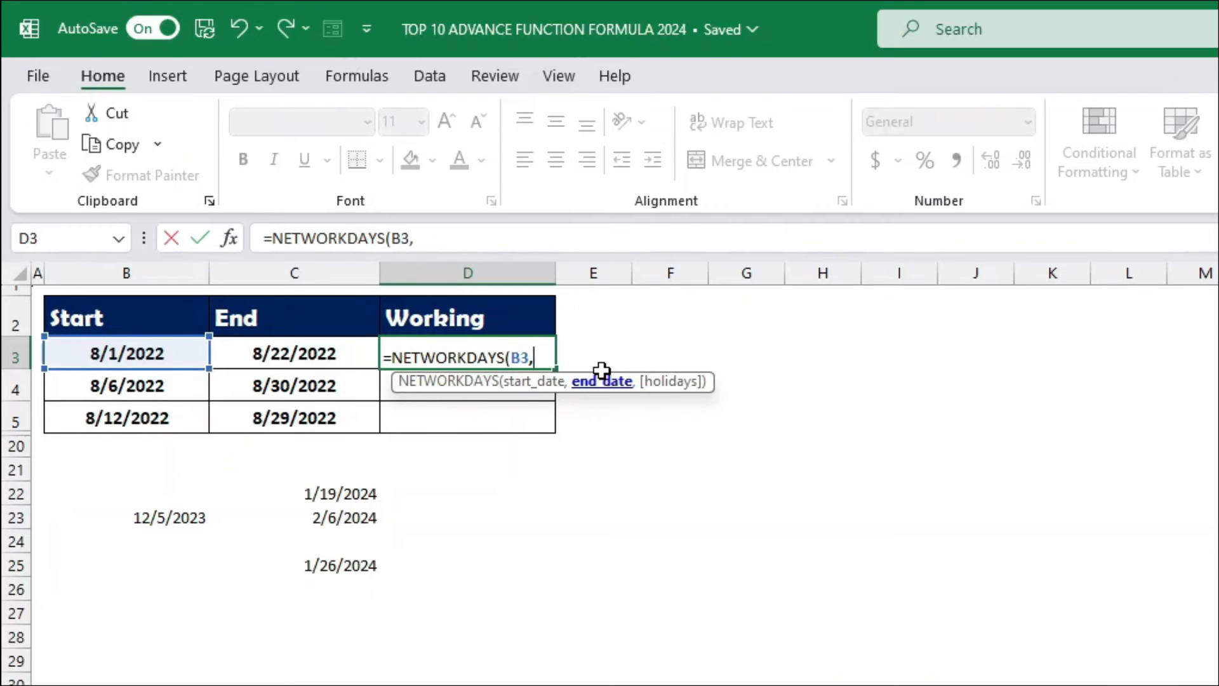
{"action": "left_click", "coordinate": [343, 344]}
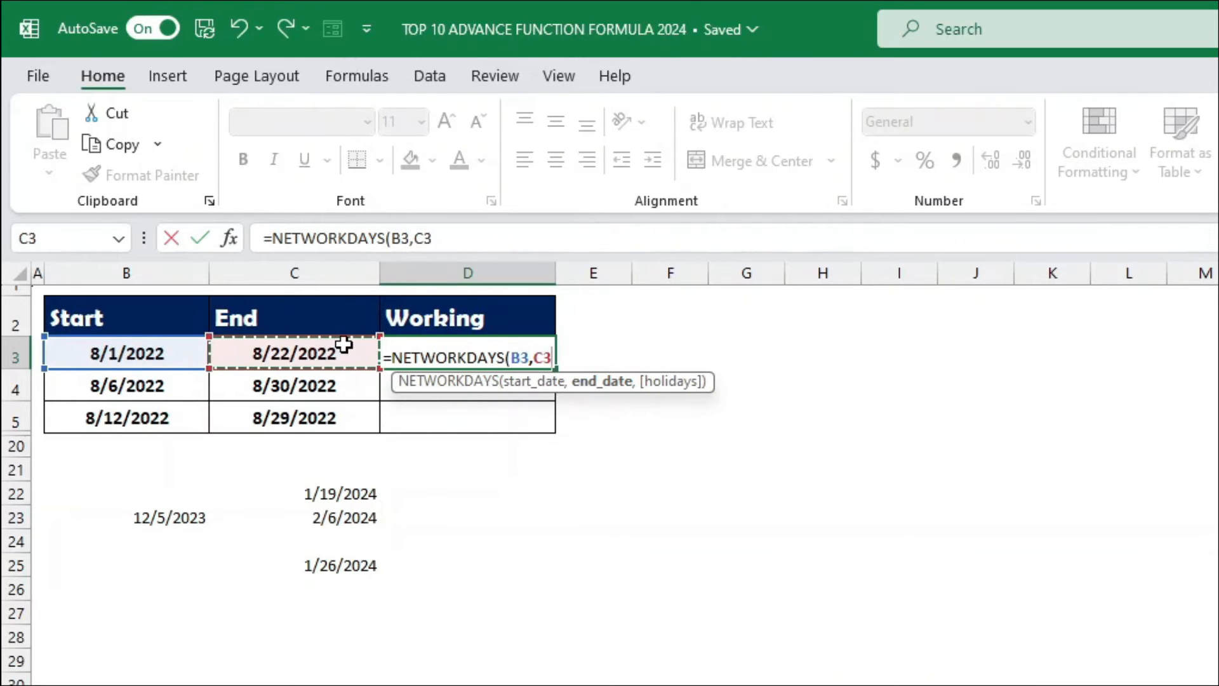
{"action": "type", "text": ","}
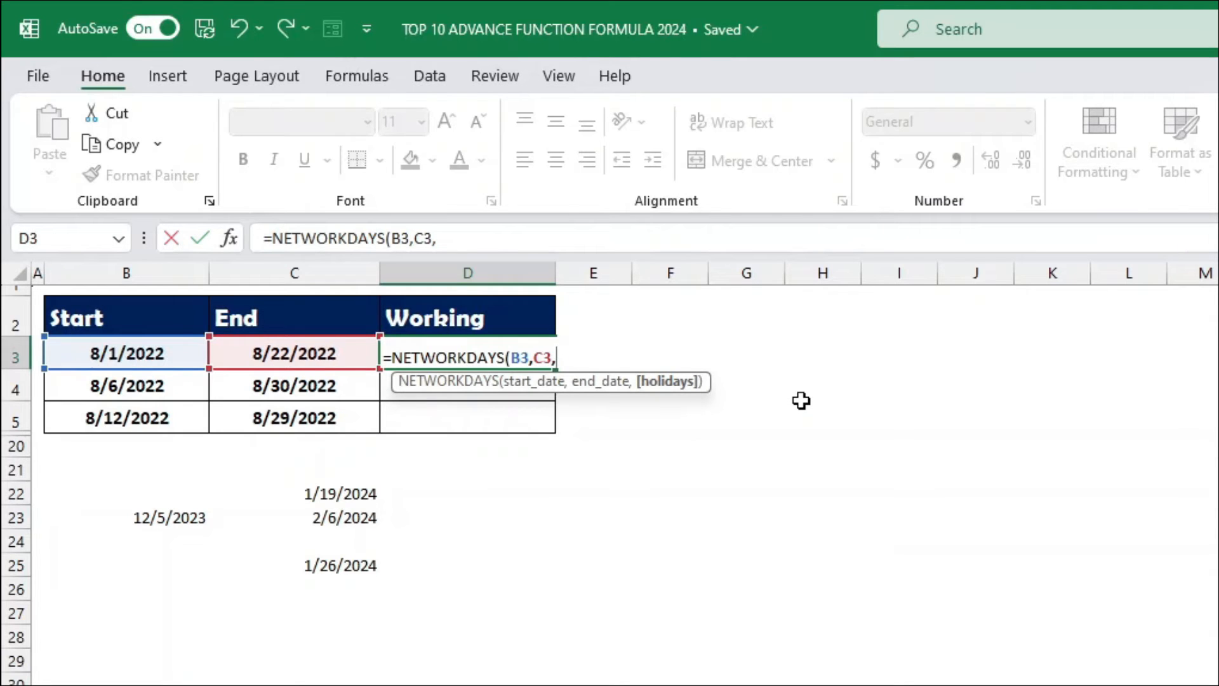
{"action": "key", "text": "BackSpace"}
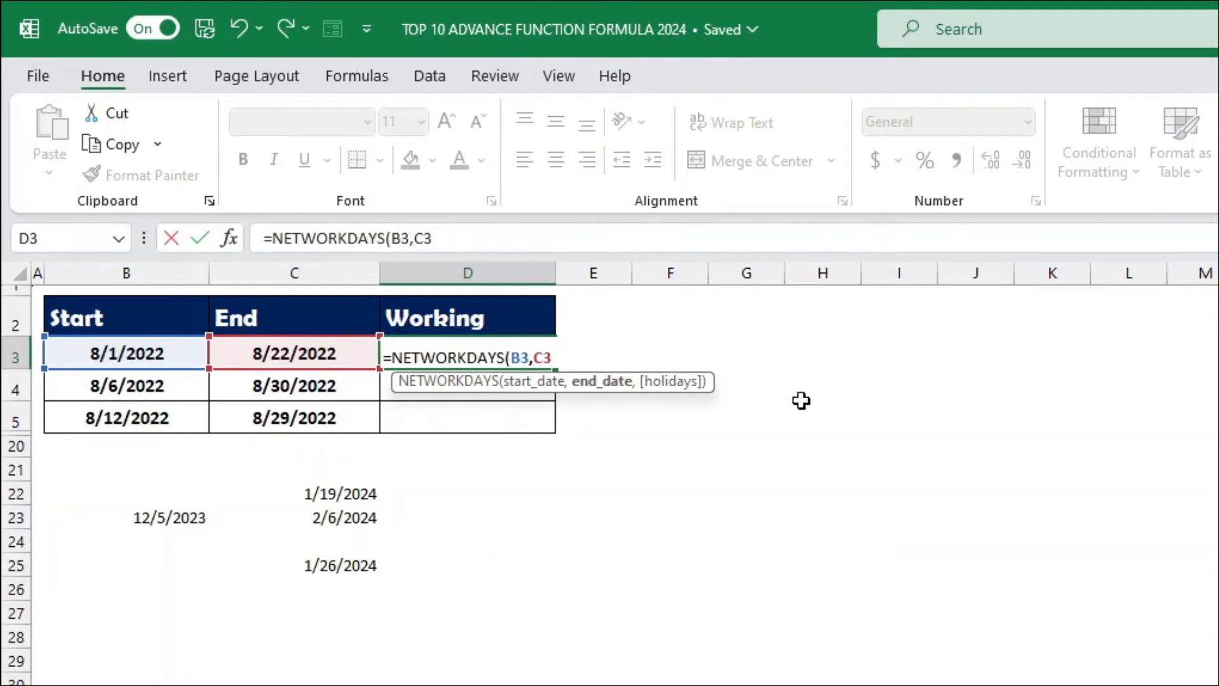
{"action": "type", "text": ")"}
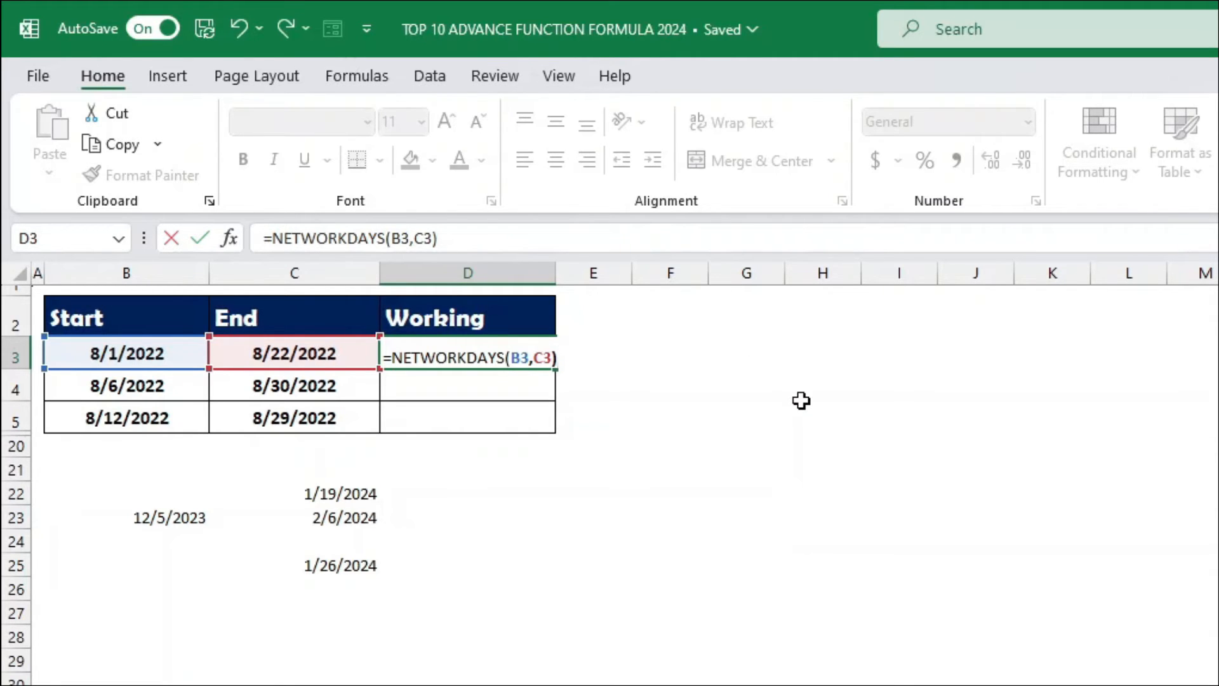
{"action": "key", "text": "ctrl+Return"}
Enter =C3-B3 in E3 to compare the plain day difference with the NETWORKDAYS result in D3
{"action": "left_click", "coordinate": [615, 357]}
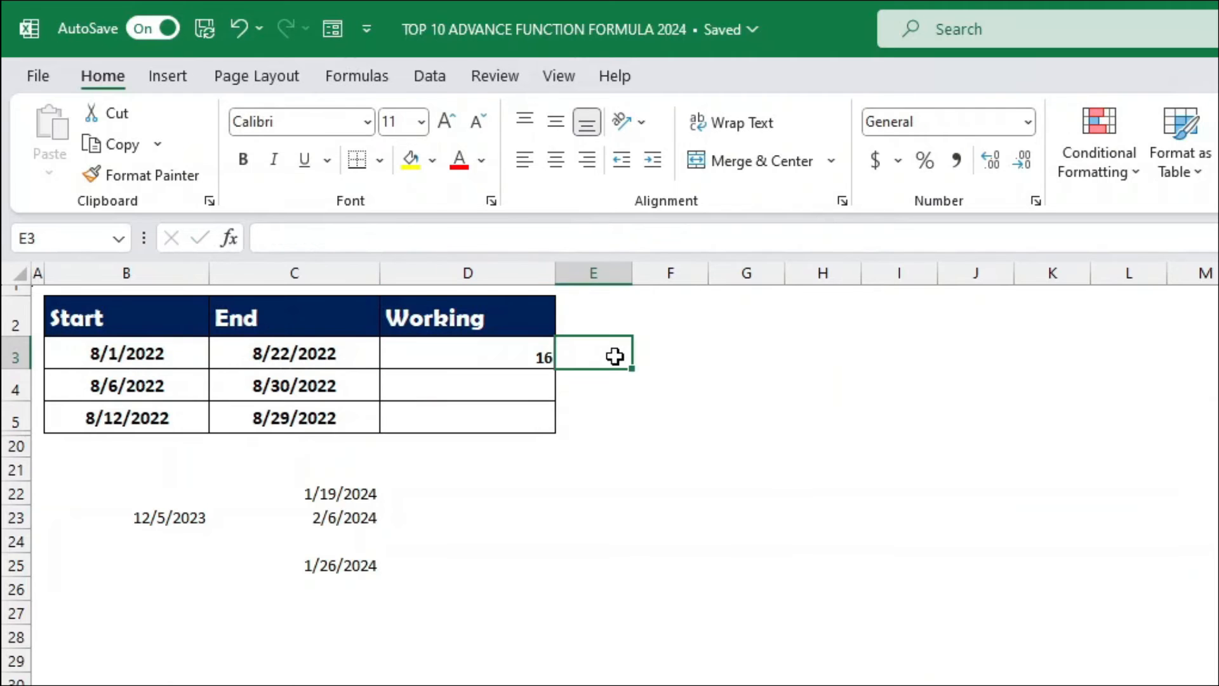
{"action": "type", "text": "="}
{"action": "left_click", "coordinate": [289, 344]}
{"action": "type", "text": "-"}
{"action": "left_click", "coordinate": [129, 353]}
{"action": "key", "text": "Return"}
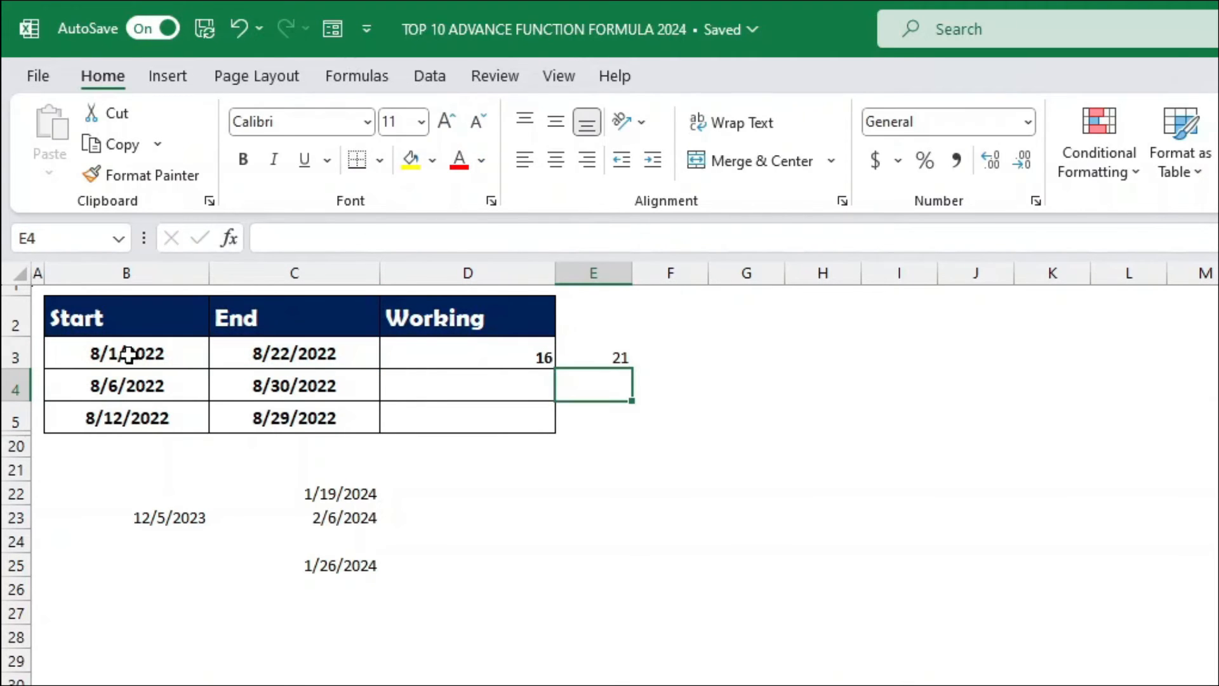
{"action": "left_click", "coordinate": [200, 358]}
{"action": "left_click", "coordinate": [230, 360]}
{"action": "left_click", "coordinate": [620, 356]}
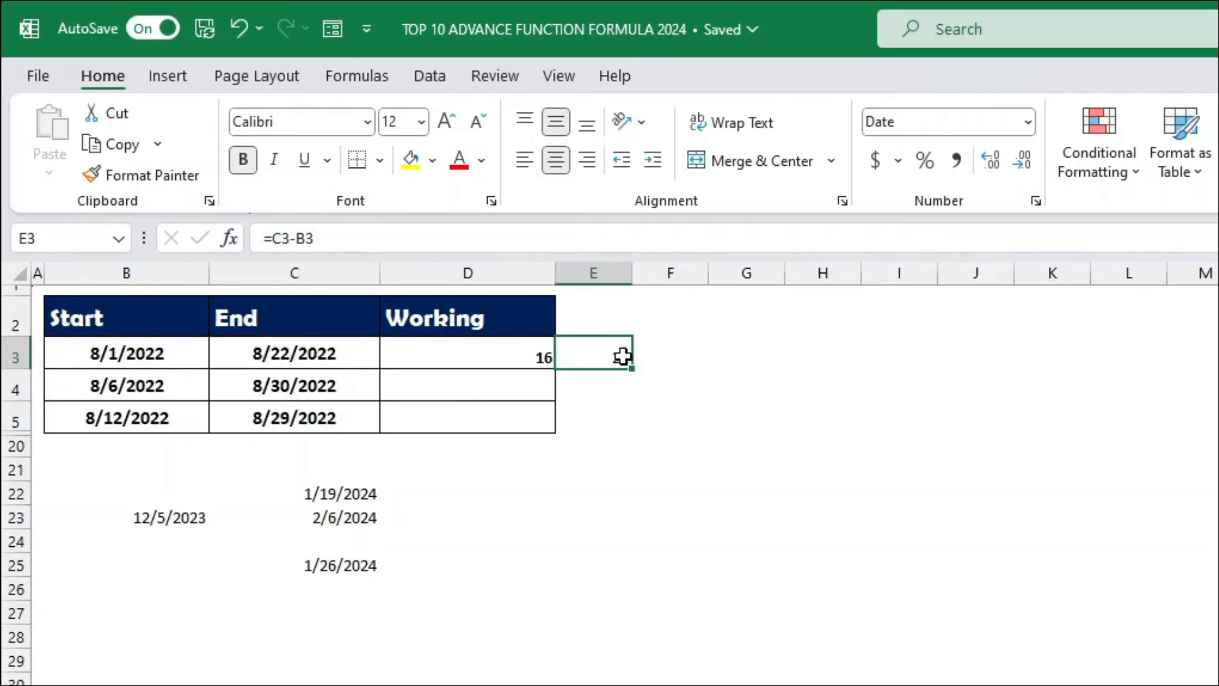
Begin a NETWORKDAYS.INTL formula in D3 with B3 as the start date and C3 as the end date
{"action": "left_click", "coordinate": [543, 356]}
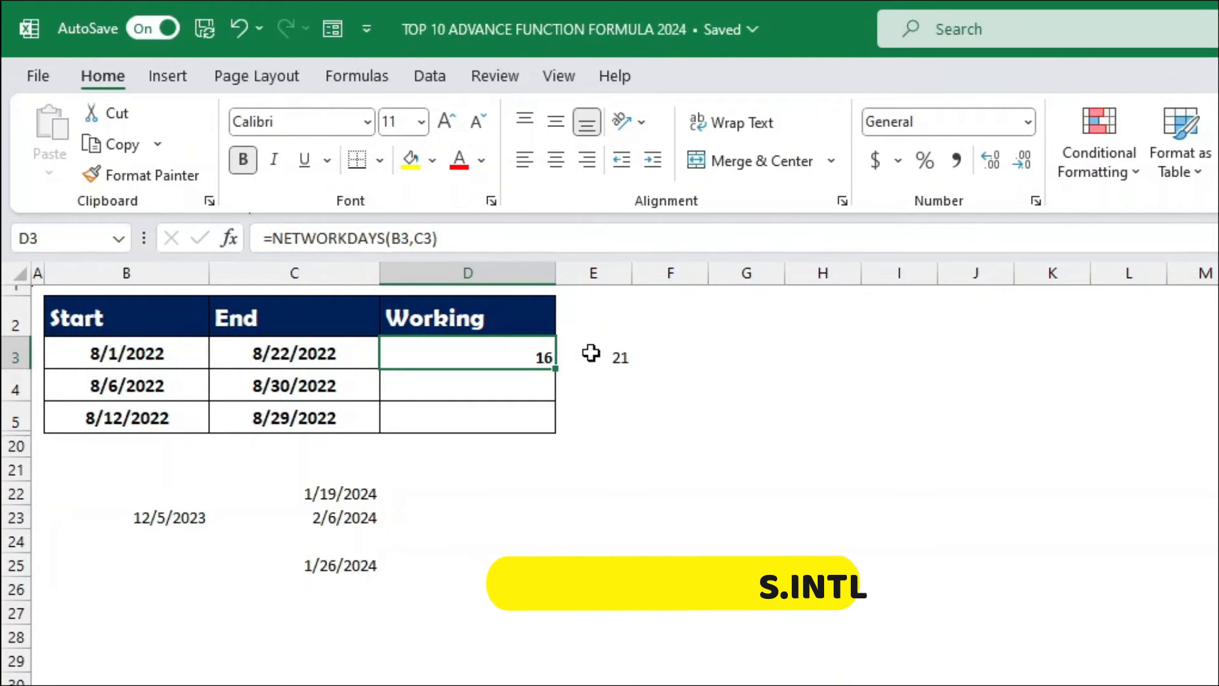
{"action": "type", "text": "=NE"}
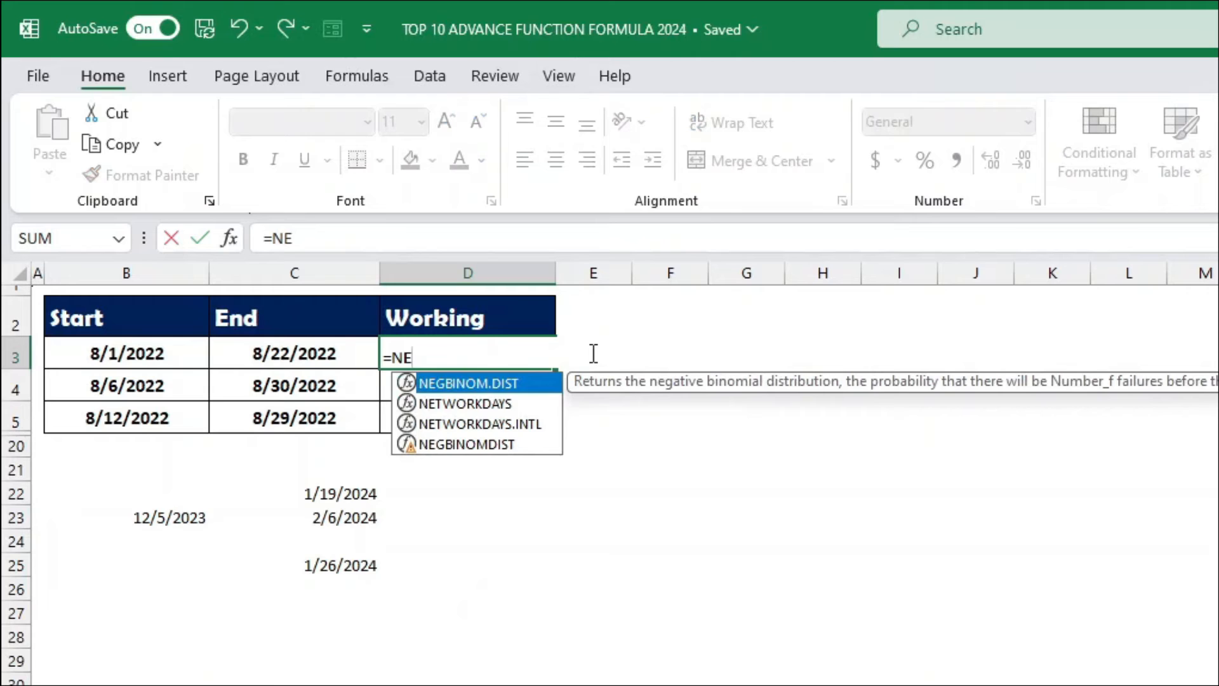
{"action": "type", "text": "TW"}
{"action": "key", "text": "Down"}
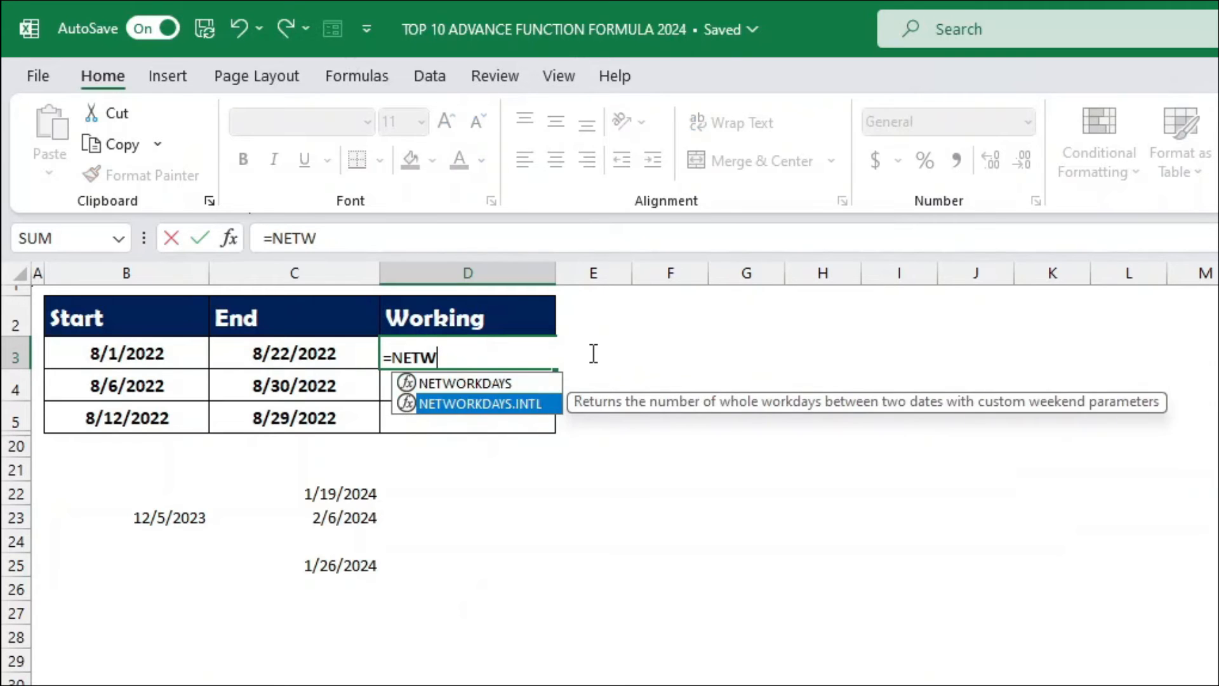
{"action": "key", "text": "Tab"}
{"action": "left_click", "coordinate": [153, 360]}
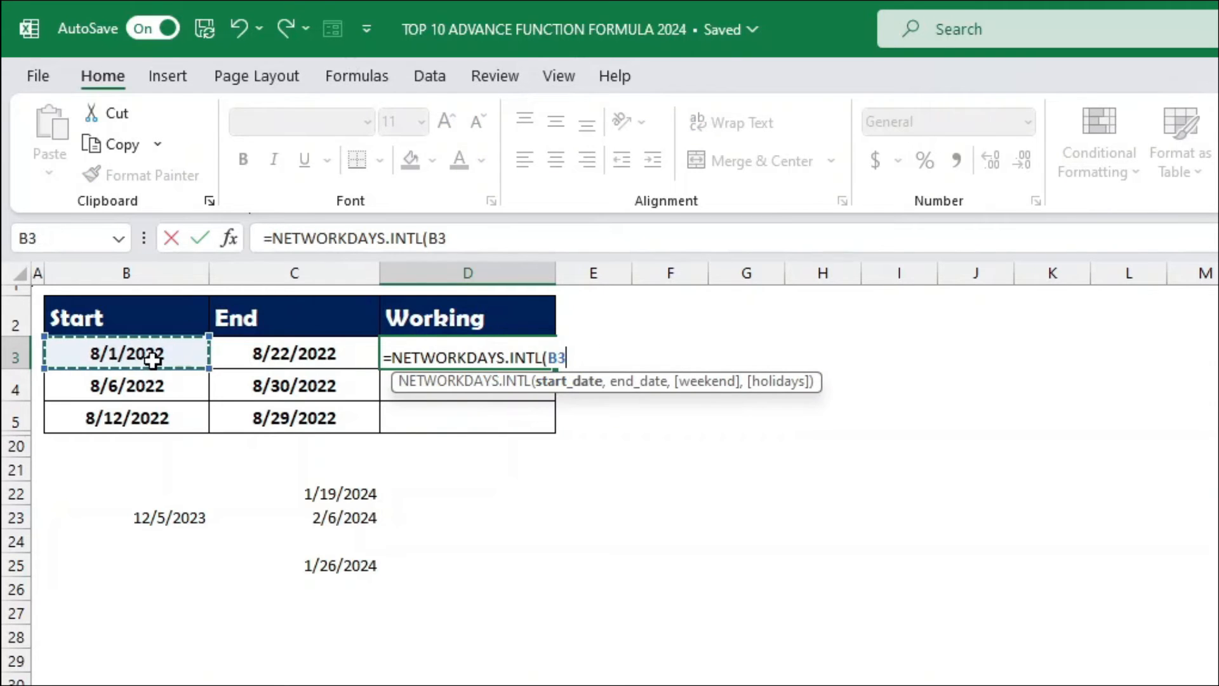
{"action": "type", "text": ","}
{"action": "left_click", "coordinate": [322, 354]}
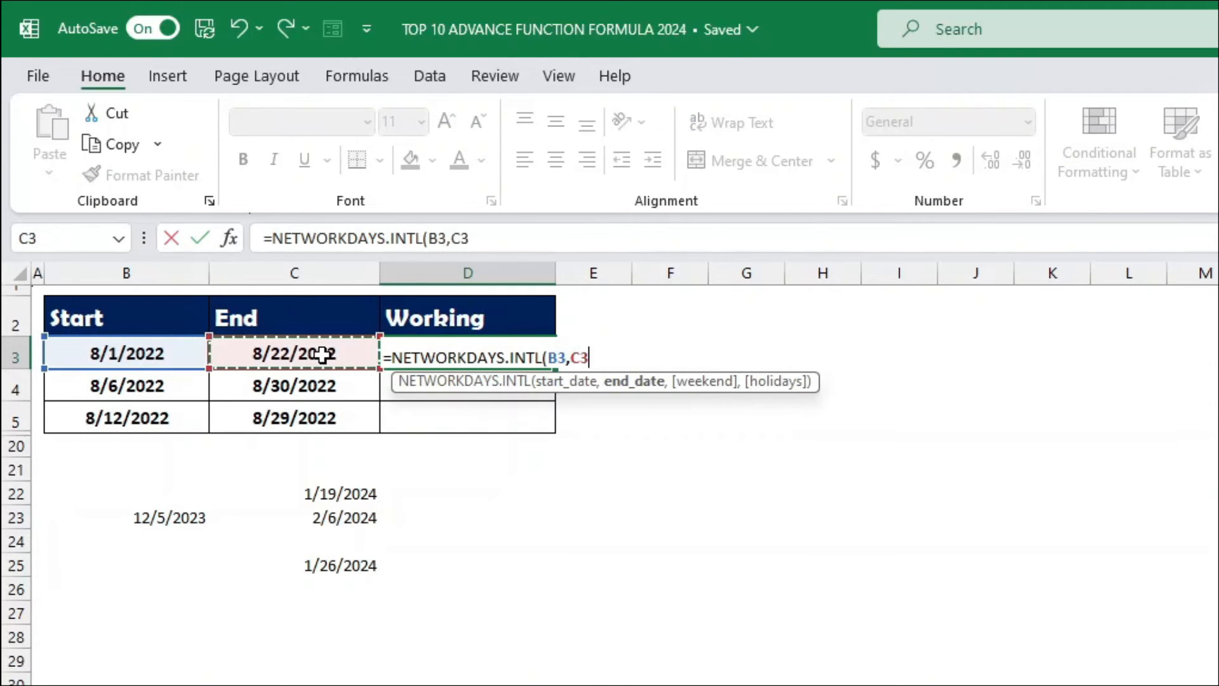
{"action": "type", "text": ","}
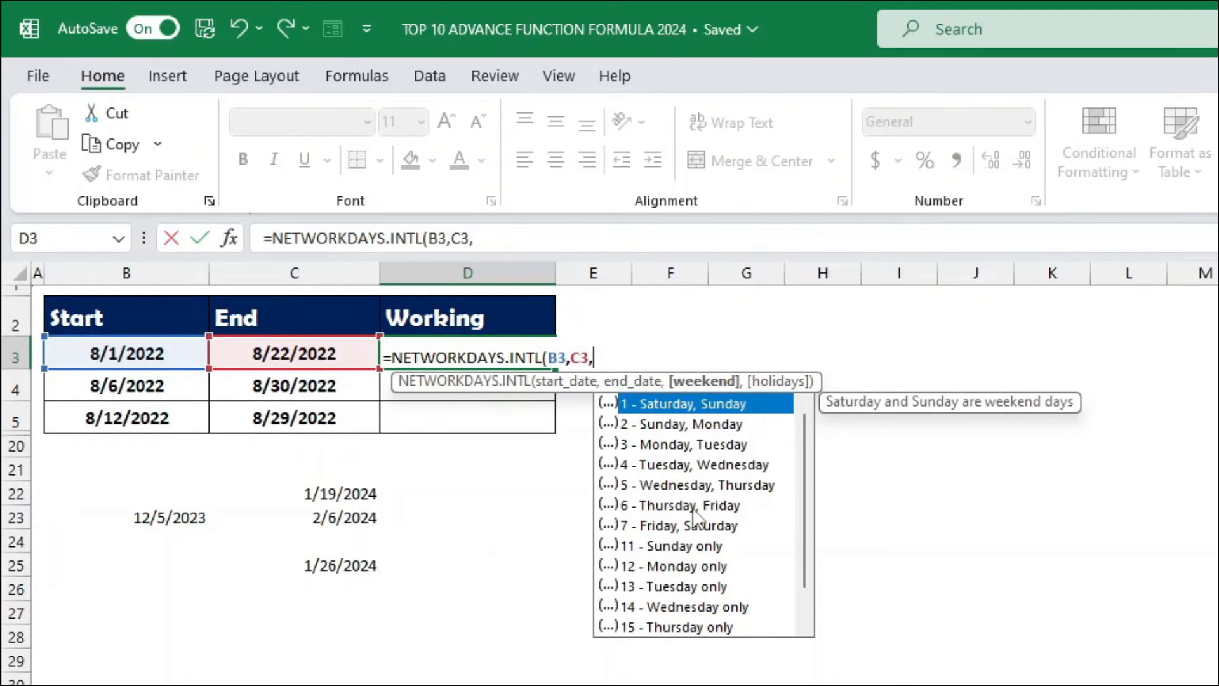
Choose weekend option 11 (Sunday only) and complete D3 as =NETWORKDAYS.INTL(B3,C3,11)
{"action": "key", "text": "Down"}
{"action": "key", "text": "Down"}
{"action": "key", "text": "Down"}
{"action": "key", "text": "Down"}
{"action": "key", "text": "Down"}
{"action": "key", "text": "Down"}
{"action": "key", "text": "Down"}
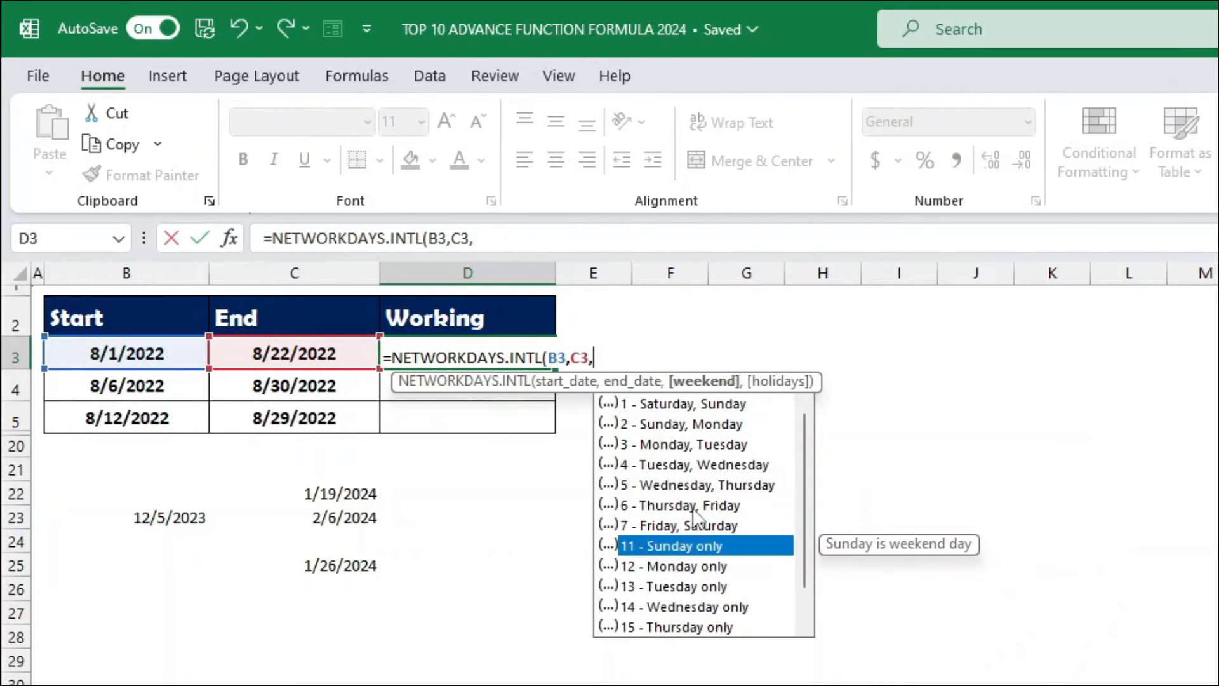
{"action": "key", "text": "Tab"}
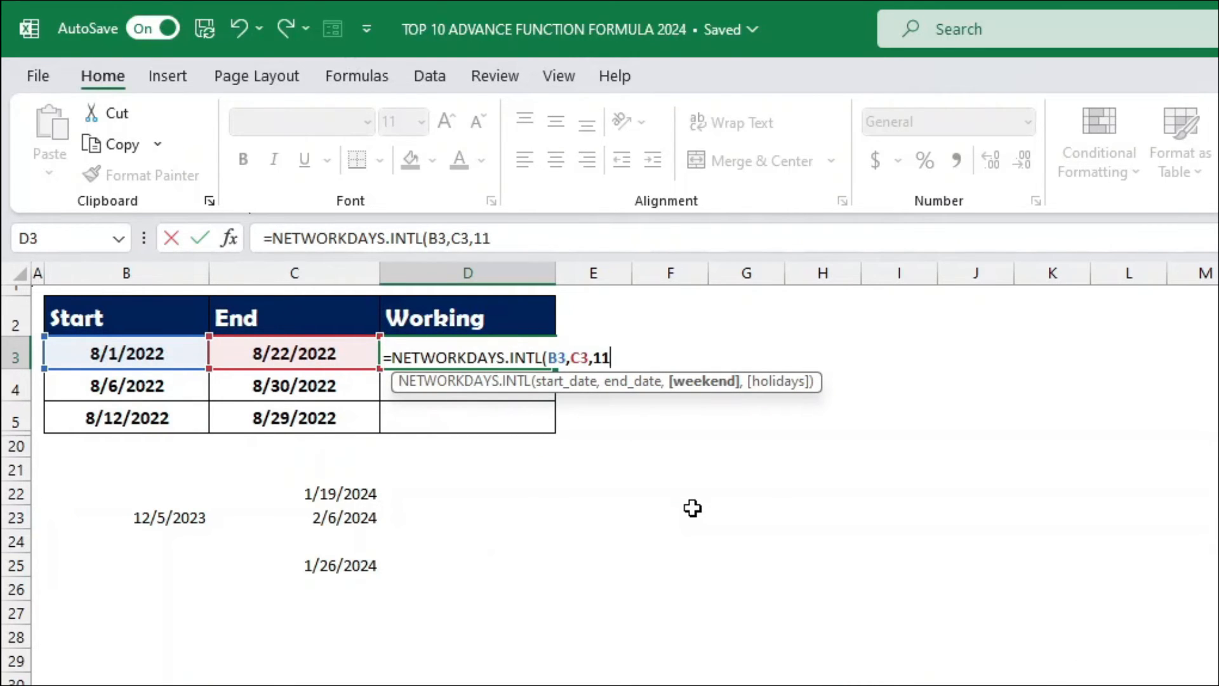
{"action": "type", "text": ")"}
{"action": "key", "text": "Return"}
Fill the NETWORKDAYS.INTL formula from D3 down to D5
{"action": "left_click", "coordinate": [540, 356]}
{"action": "left_click_drag", "start_coordinate": [555, 368], "coordinate": [556, 434]}
{"action": "left_click", "coordinate": [743, 493]}
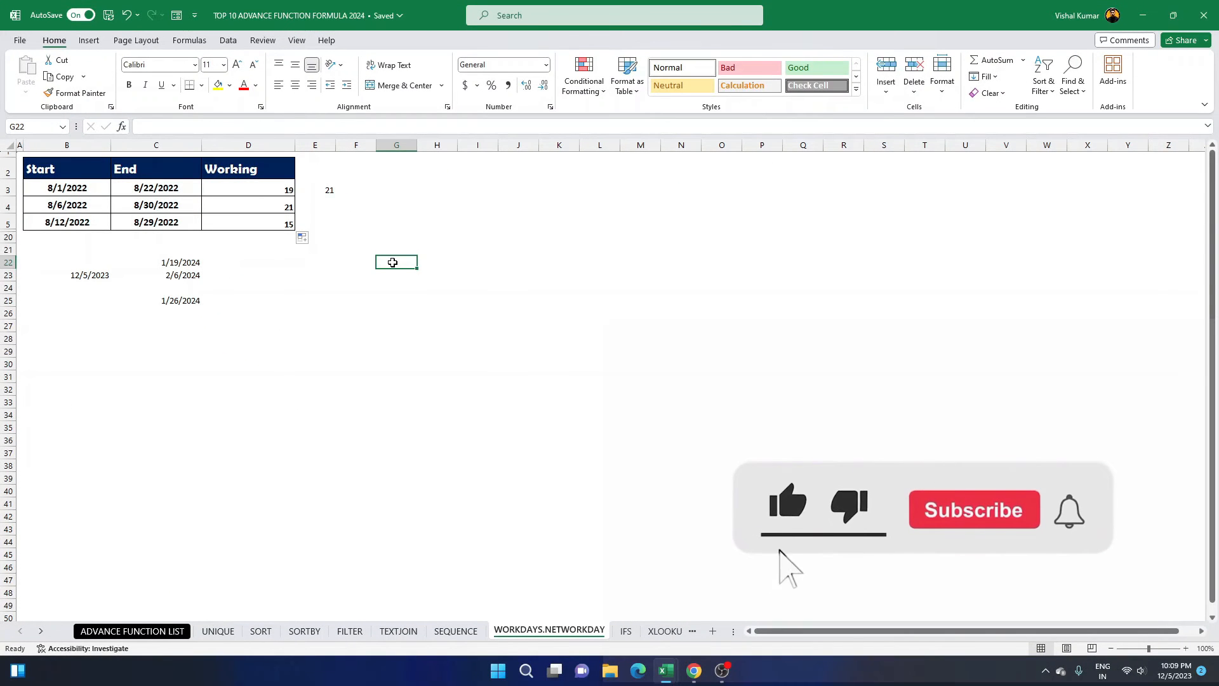
{"action": "key", "text": "Left"}
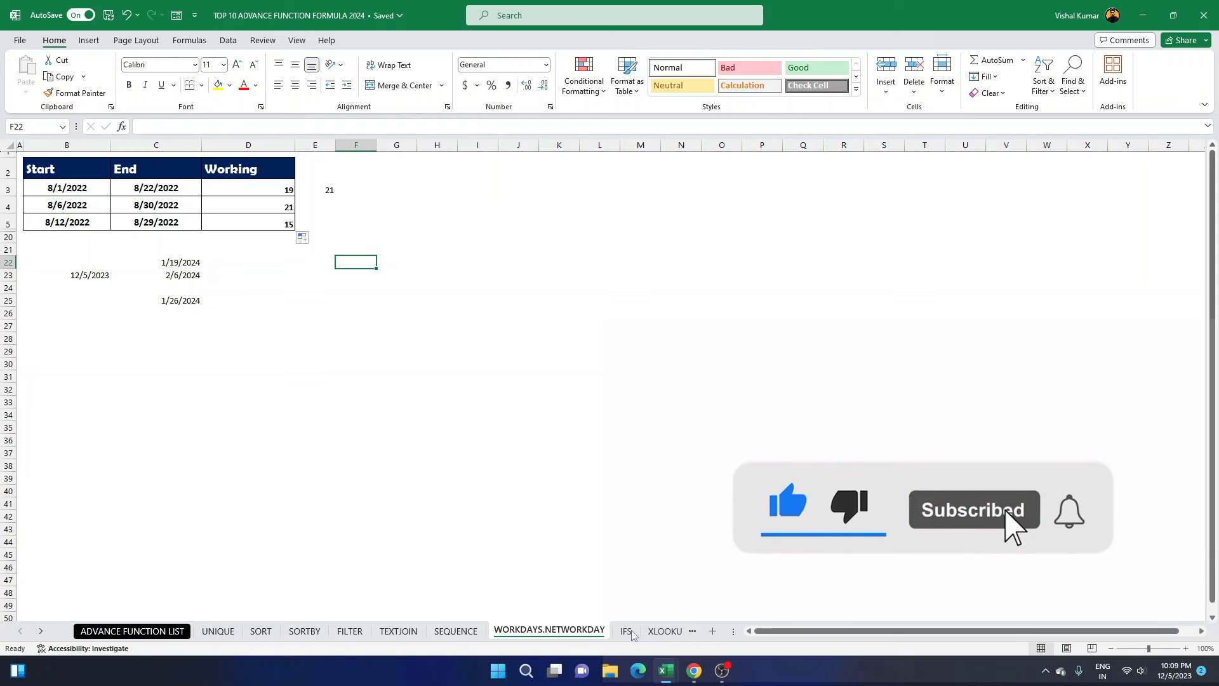
Switch to the IFS sheet and select the first cell of the GRADE column, J2
{"action": "left_click", "coordinate": [629, 632]}
{"action": "left_click", "coordinate": [667, 300]}
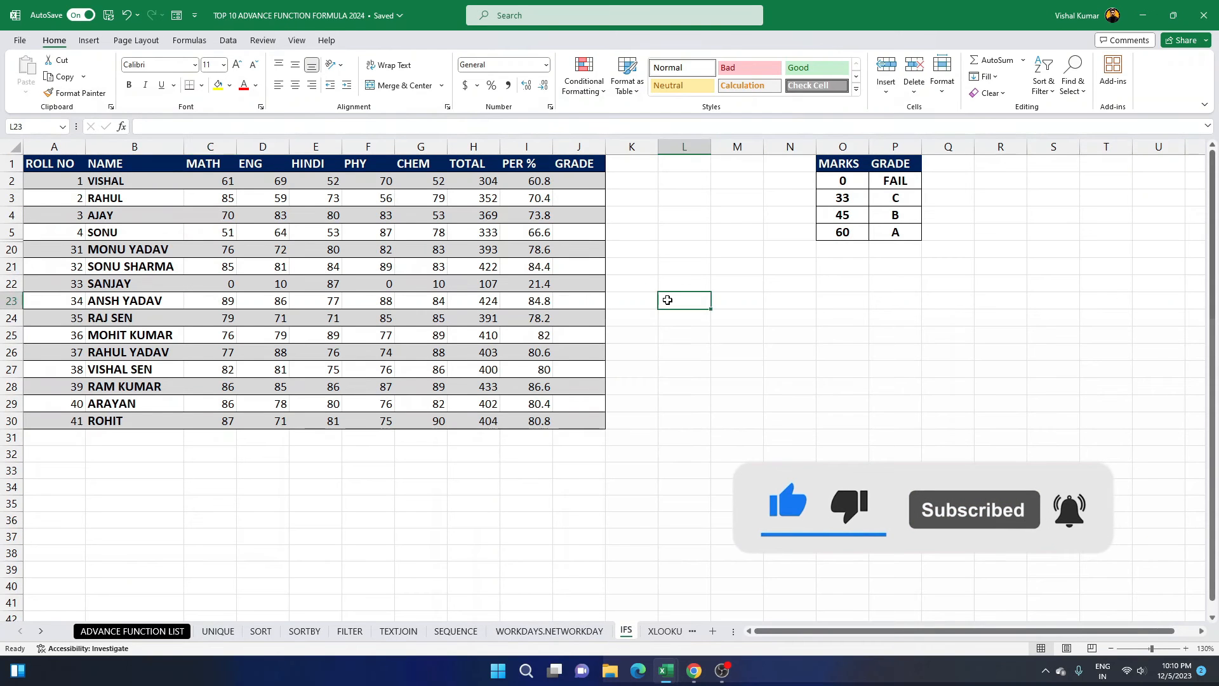
{"action": "left_click", "coordinate": [579, 181]}
Examine the subject marks, the PER % column and the empty GRADE column of the student table
{"action": "left_click_drag", "start_coordinate": [268, 182], "coordinate": [517, 381]}
{"action": "left_click_drag", "start_coordinate": [535, 184], "coordinate": [536, 422]}
{"action": "left_click", "coordinate": [577, 184]}
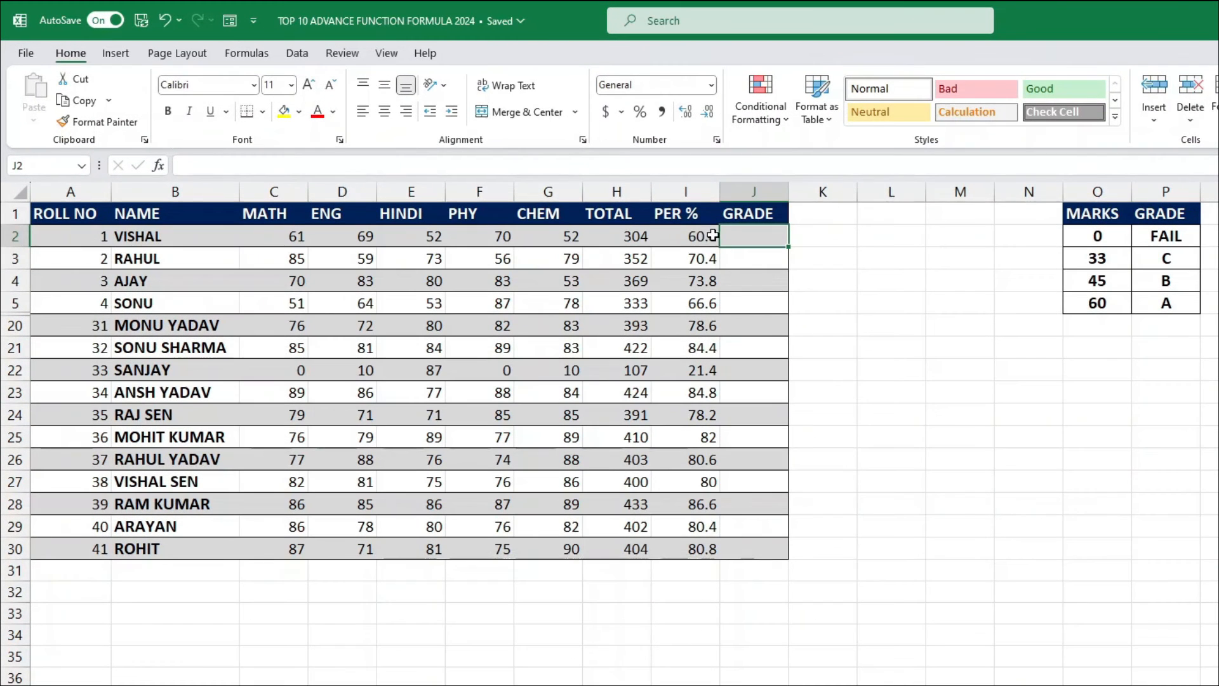
{"action": "left_click", "coordinate": [541, 182]}
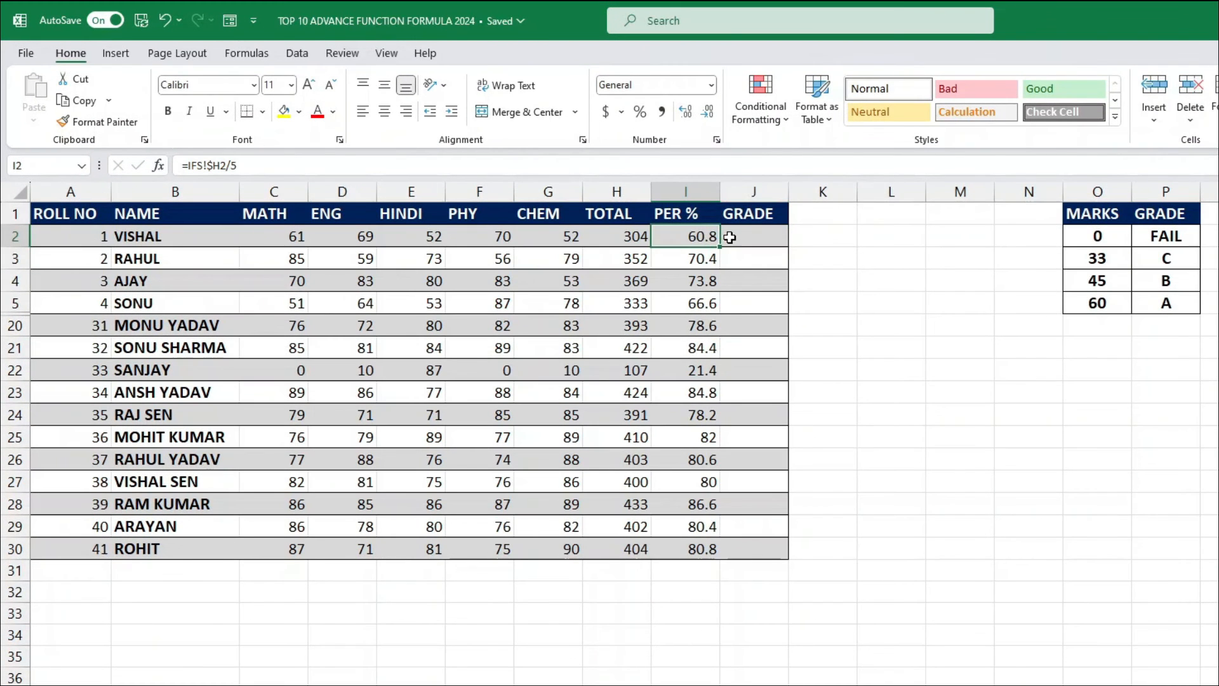
{"action": "left_click", "coordinate": [749, 243]}
{"action": "left_click", "coordinate": [706, 237]}
{"action": "left_click", "coordinate": [754, 236]}
{"action": "left_click", "coordinate": [704, 237]}
{"action": "left_click", "coordinate": [754, 237]}
{"action": "left_click", "coordinate": [710, 238]}
{"action": "left_click", "coordinate": [748, 236]}
{"action": "left_click_drag", "start_coordinate": [749, 235], "coordinate": [749, 547]}
{"action": "left_click", "coordinate": [760, 309]}
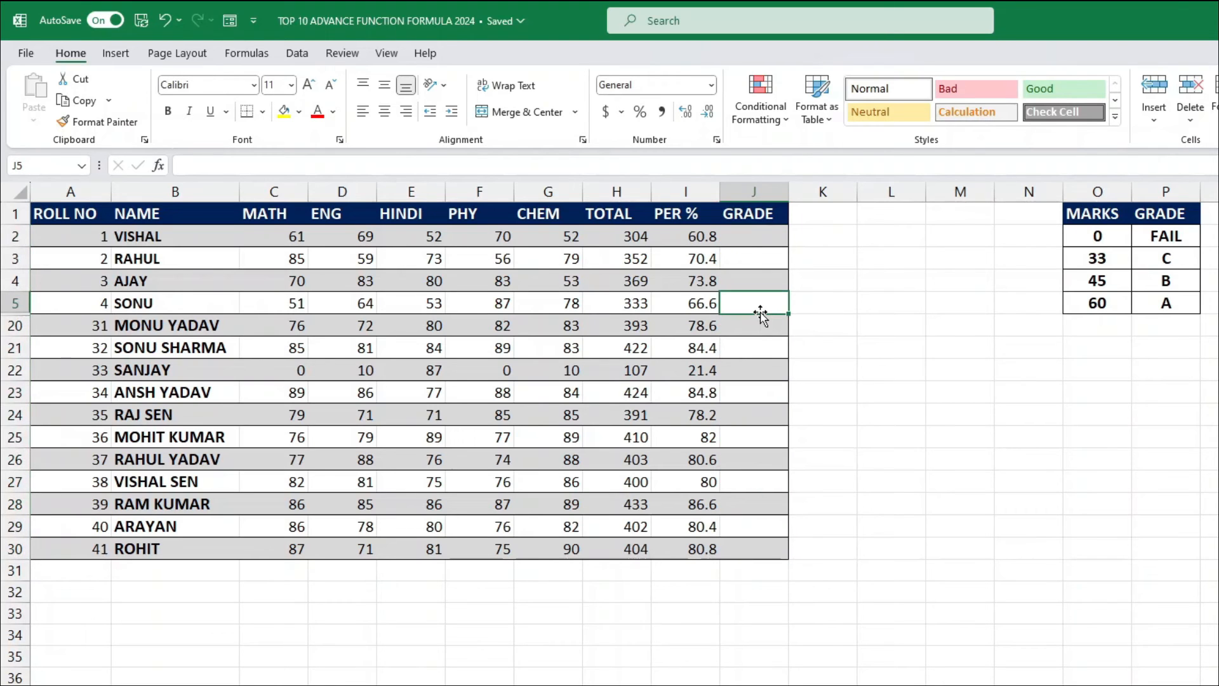
Begin an IFS formula in J2 that returns "A" when the percentage in I2 is greater than 60
{"action": "left_click", "coordinate": [757, 235]}
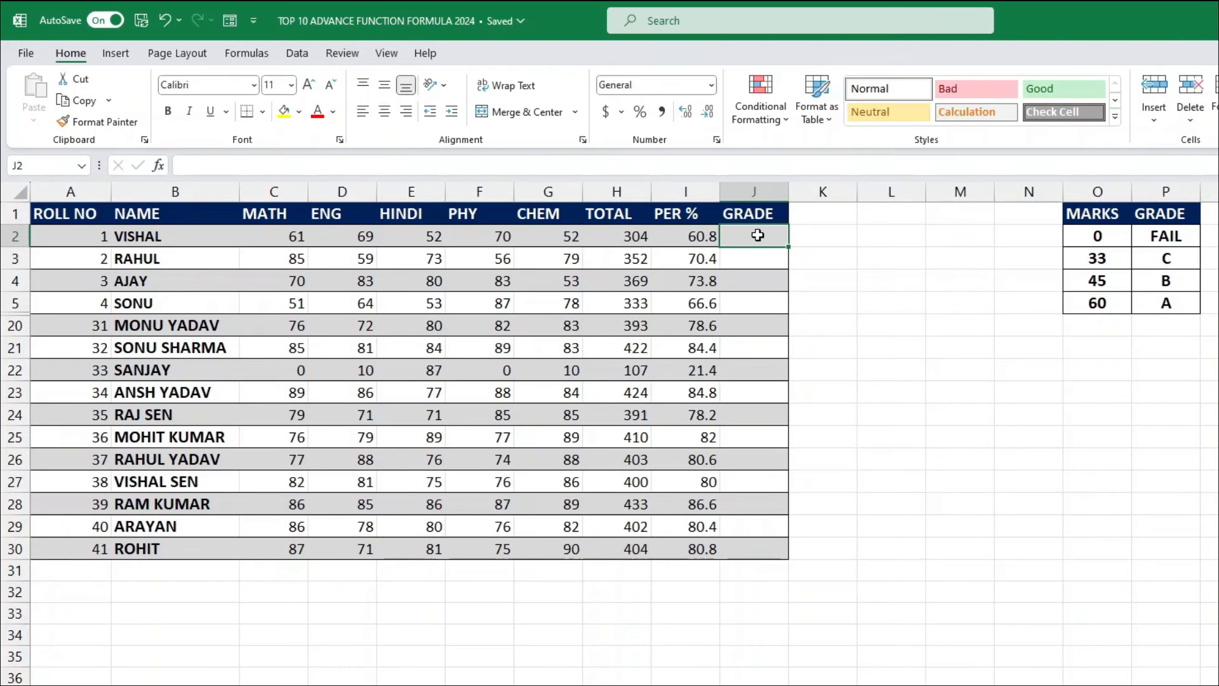
{"action": "type", "text": "=IFS"}
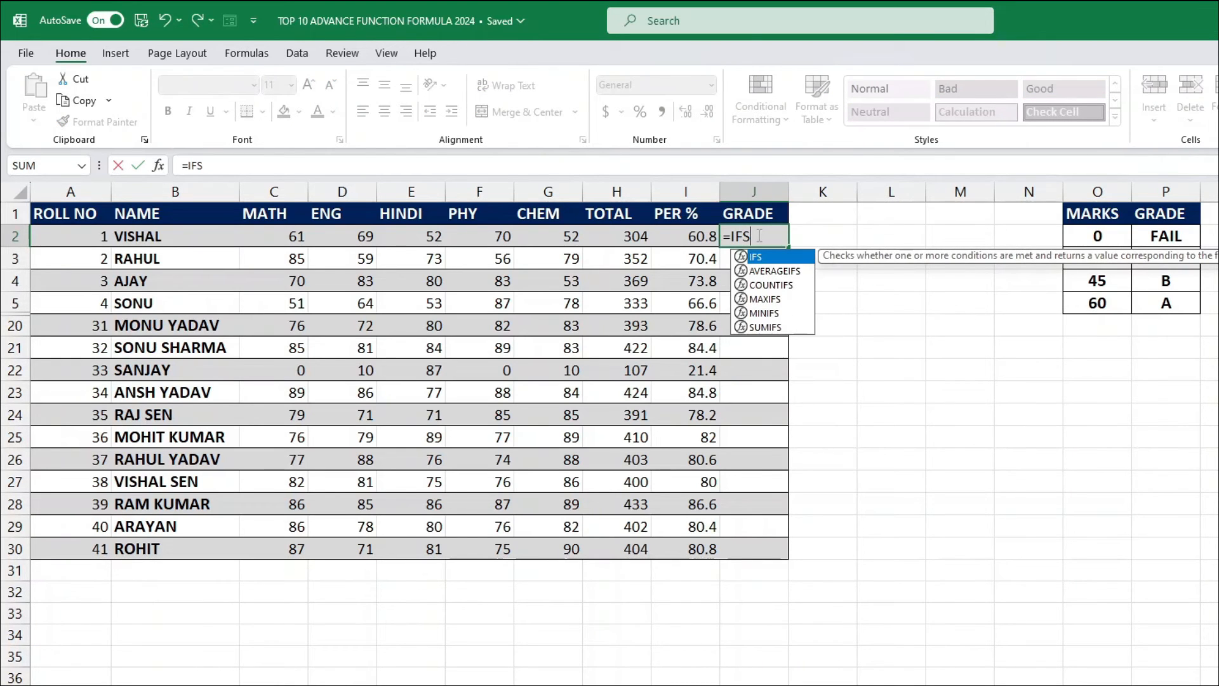
{"action": "type", "text": "("}
{"action": "left_click", "coordinate": [686, 236]}
{"action": "key", "text": "BackSpace"}
{"action": "key", "text": "BackSpace"}
{"action": "left_click", "coordinate": [692, 233]}
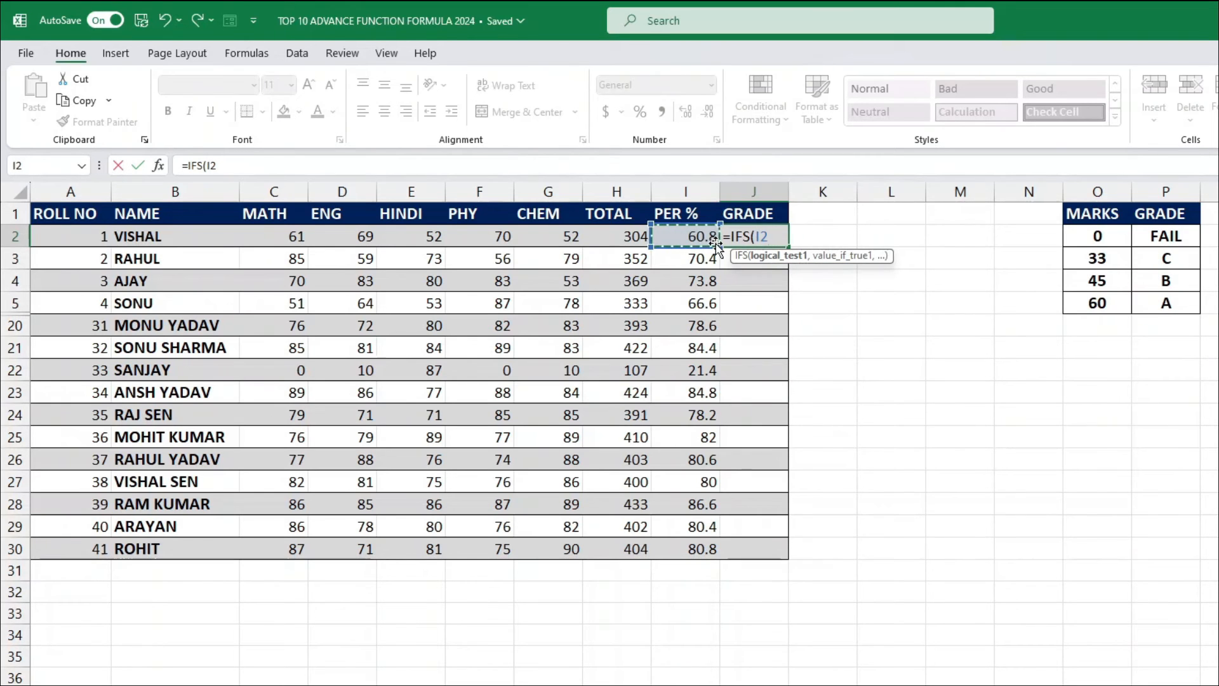
{"action": "type", "text": ">60,\"A"}
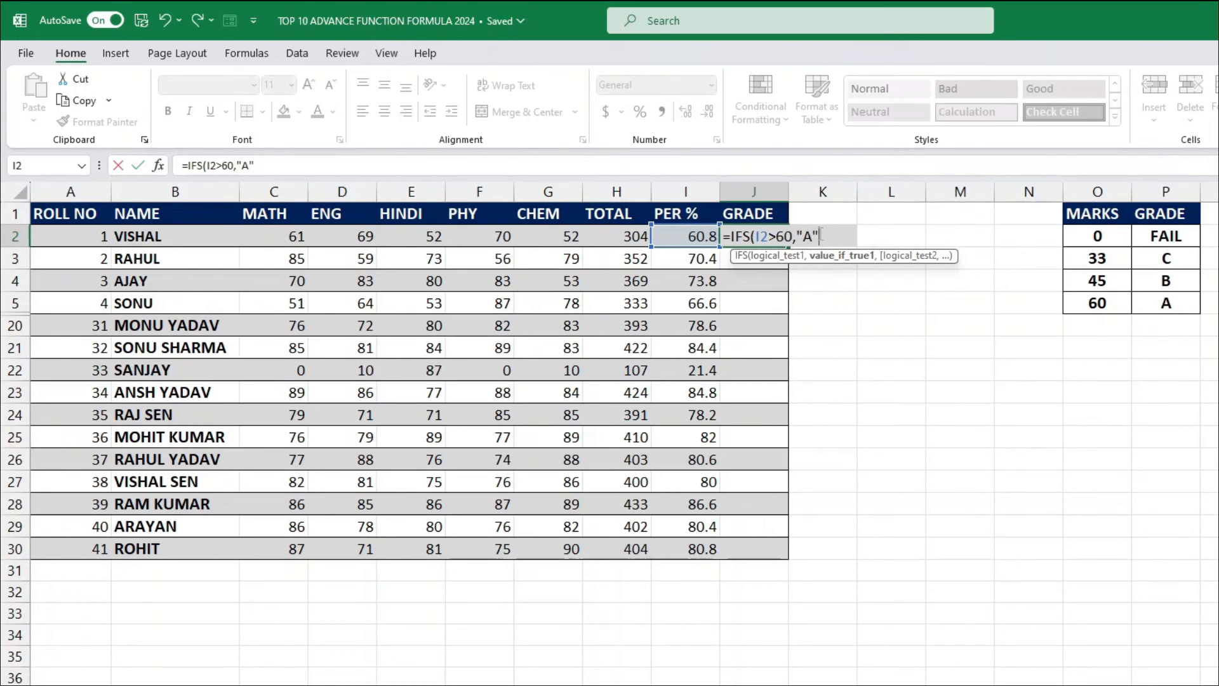
{"action": "type", "text": ","}
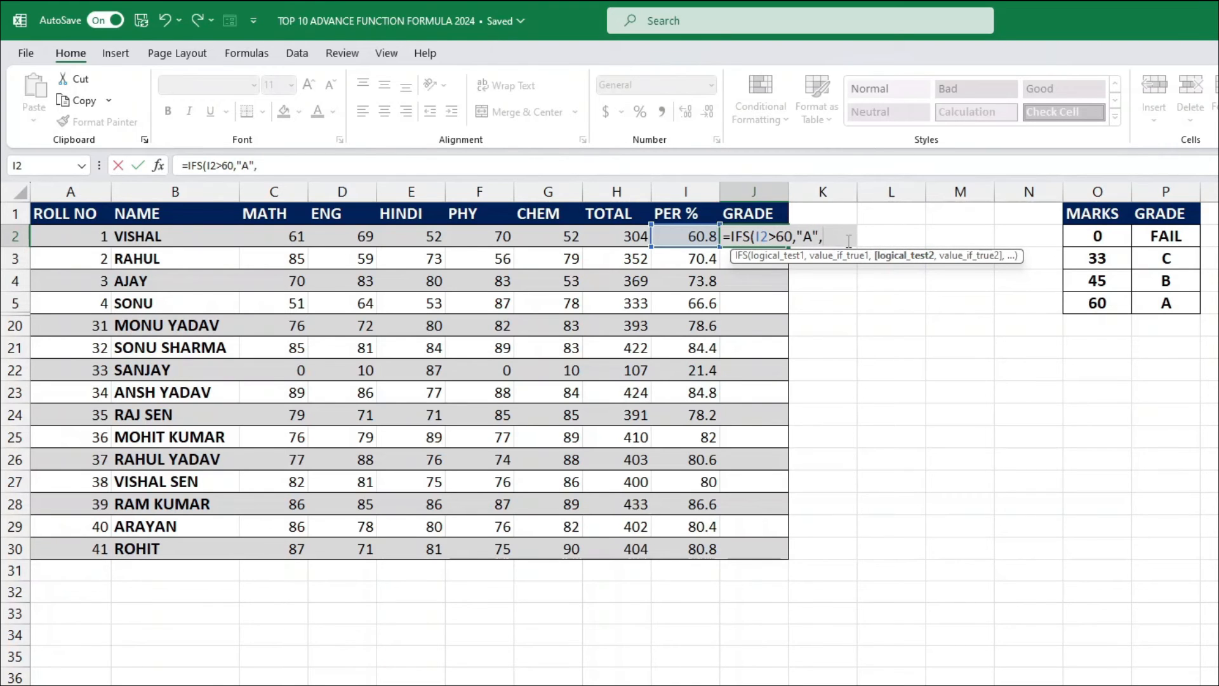
Add conditions to the IFS formula returning "B" for I2>45 and "C" for I2>33
{"action": "left_click", "coordinate": [698, 235]}
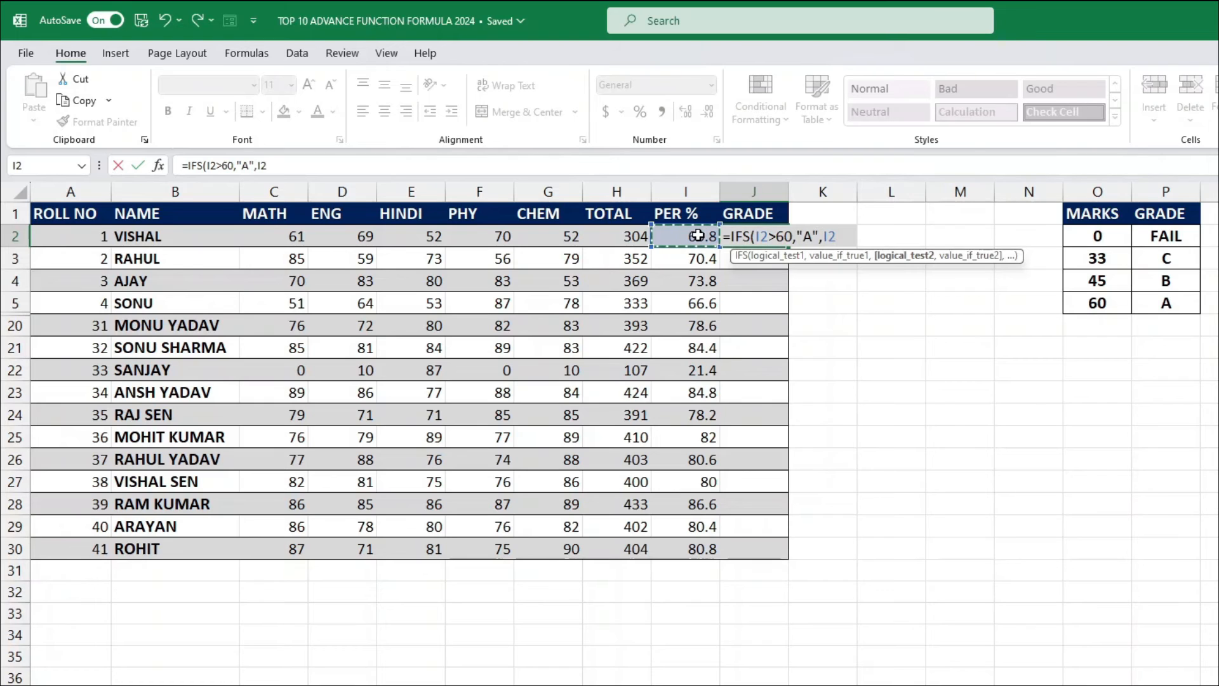
{"action": "type", "text": ">45"}
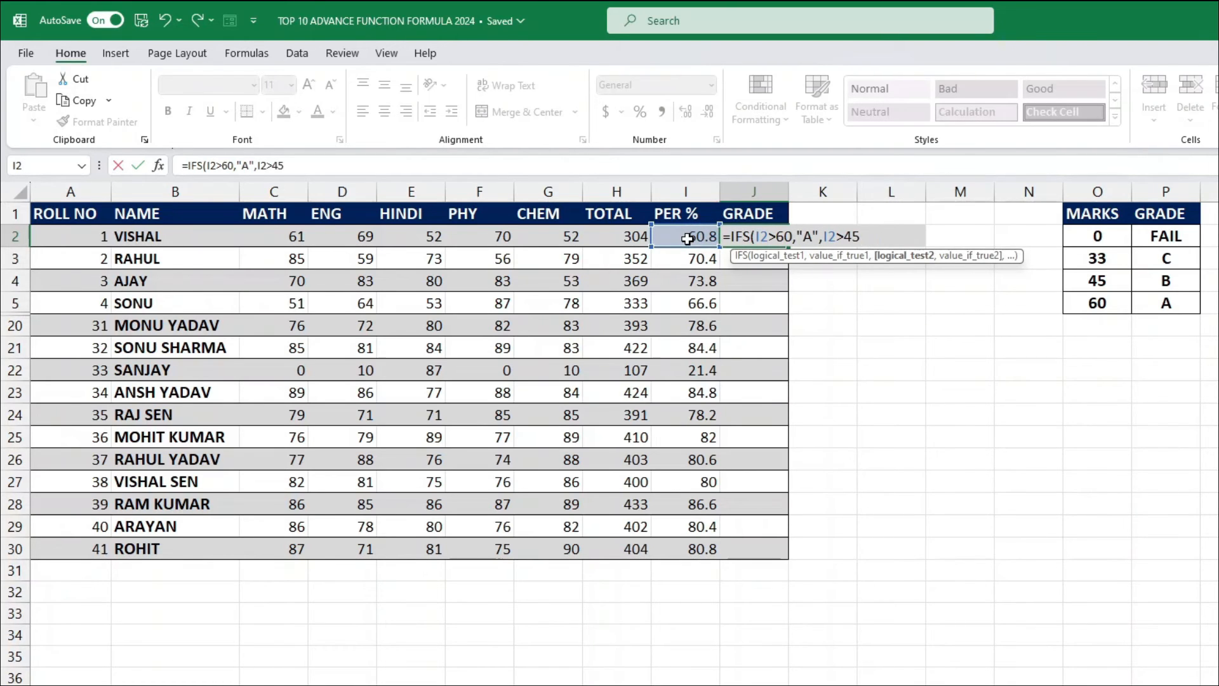
{"action": "type", "text": ",\"B\""}
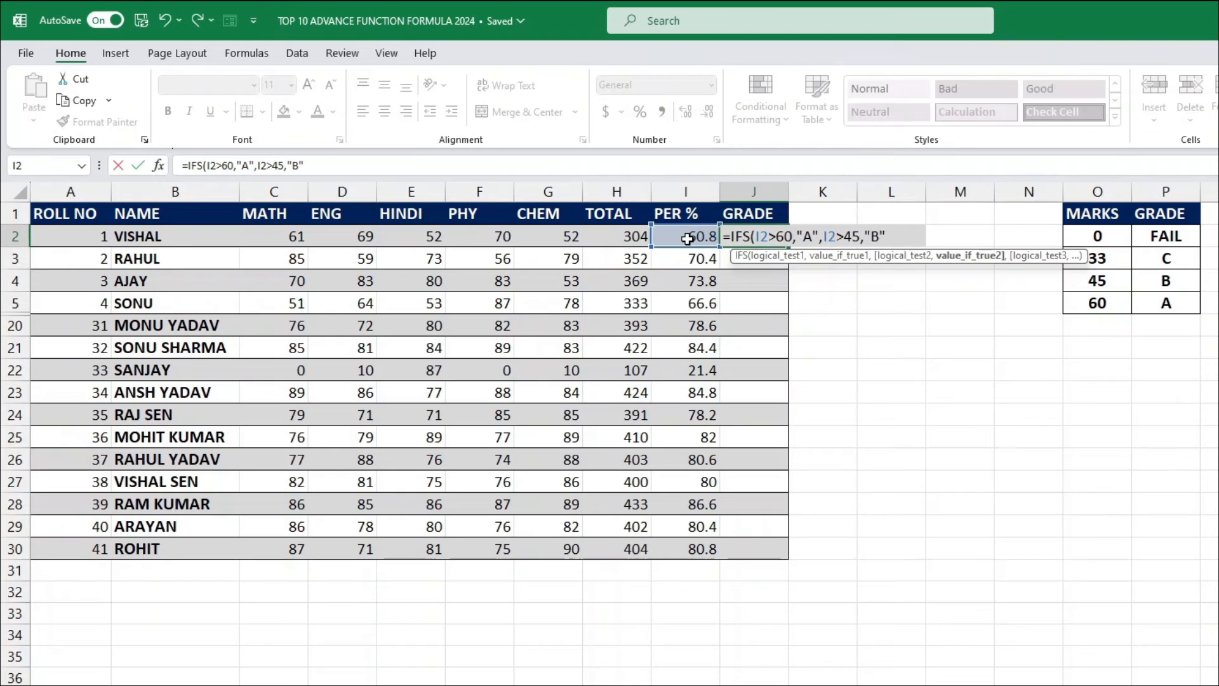
{"action": "type", "text": ","}
{"action": "left_click", "coordinate": [688, 236]}
{"action": "type", "text": ">33,"}
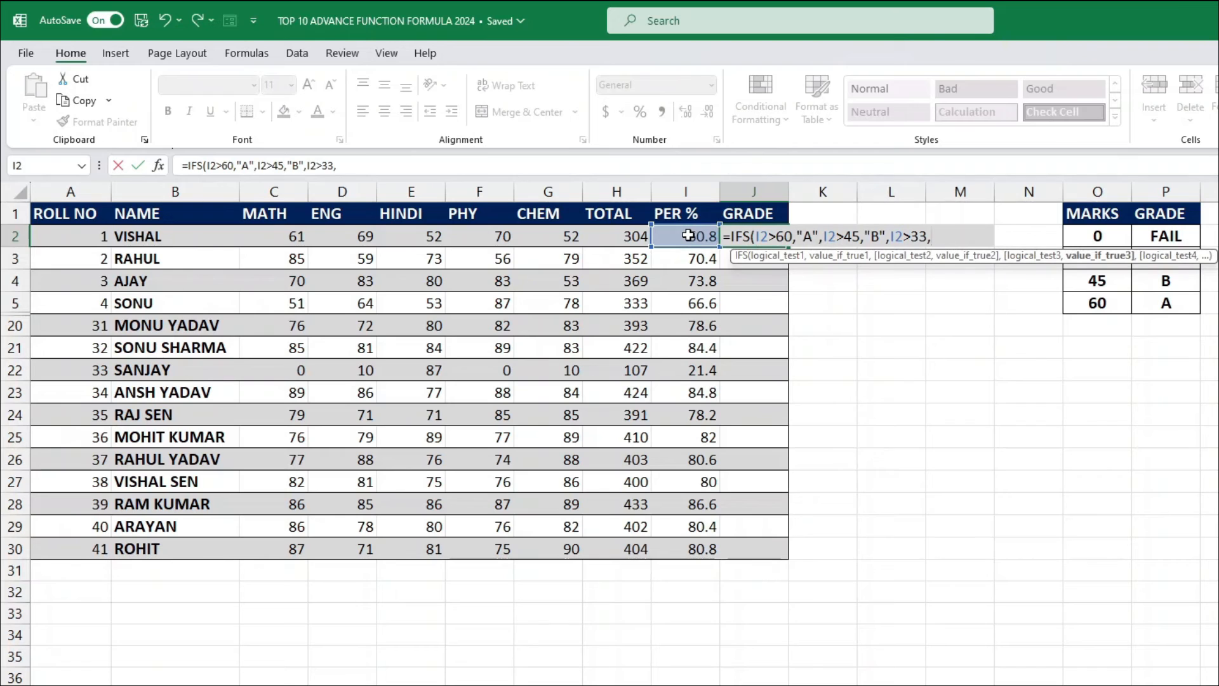
{"action": "type", "text": "\"C\","}
Add the last condition, returning "FAIL" for I2<33, and enter the IFS formula in J2
{"action": "left_click", "coordinate": [699, 237]}
{"action": "type", "text": "<33"}
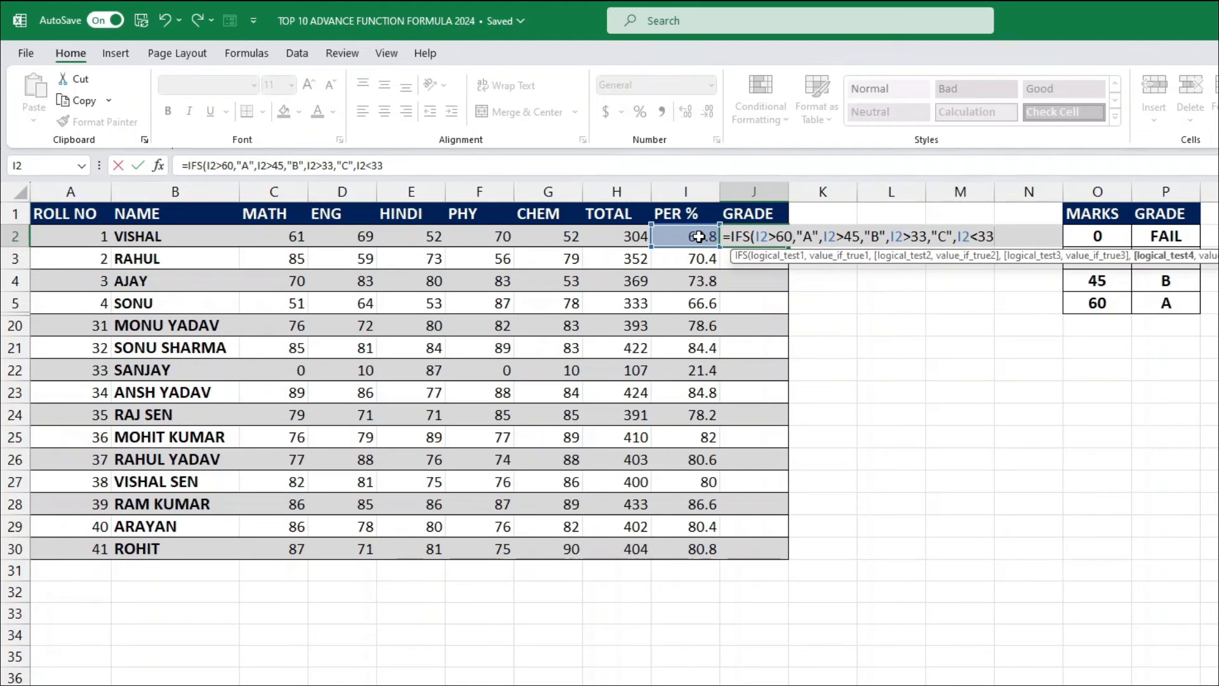
{"action": "type", "text": ",\"FAIL\""}
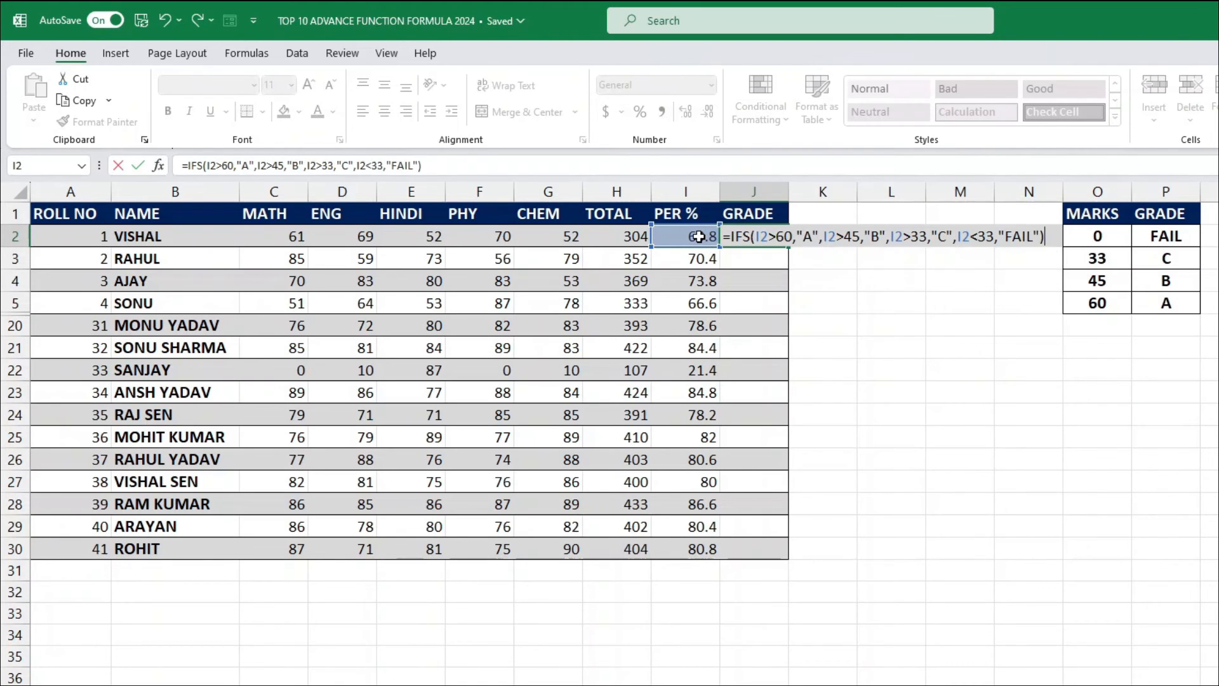
{"action": "key", "text": "Return"}
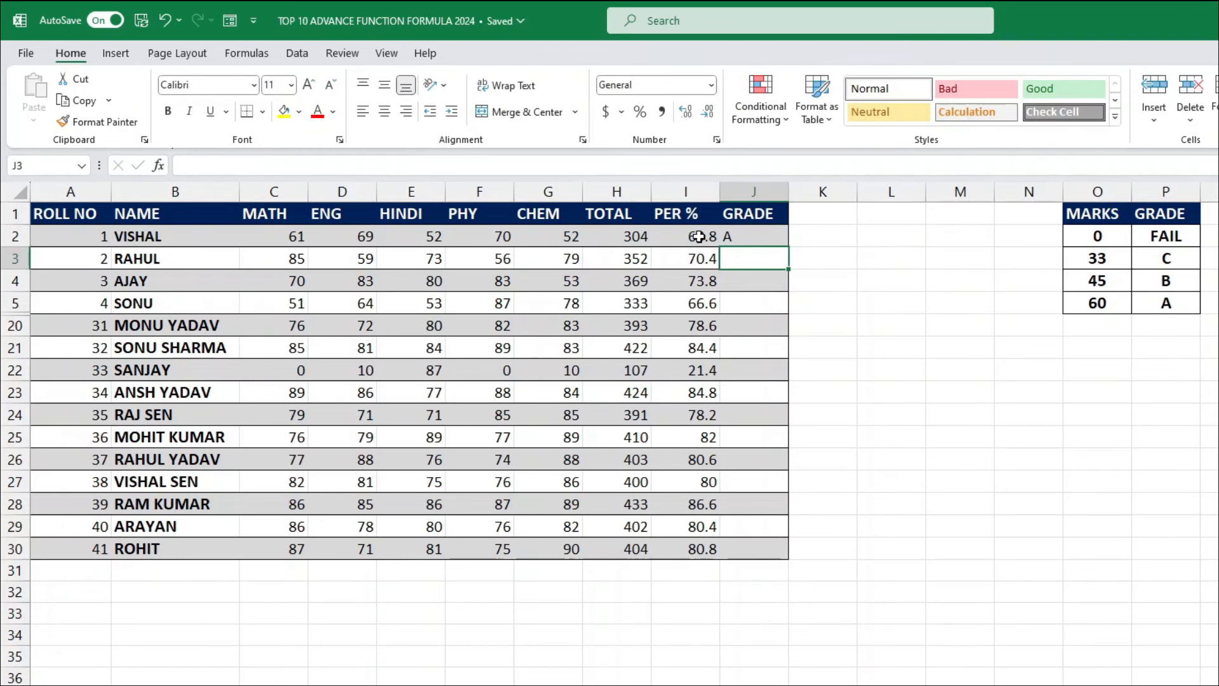
Fill the IFS formula from J2 down the GRADE column to row 30
{"action": "left_click", "coordinate": [740, 237]}
{"action": "left_click_drag", "start_coordinate": [790, 245], "coordinate": [782, 551]}
{"action": "left_click", "coordinate": [764, 307]}
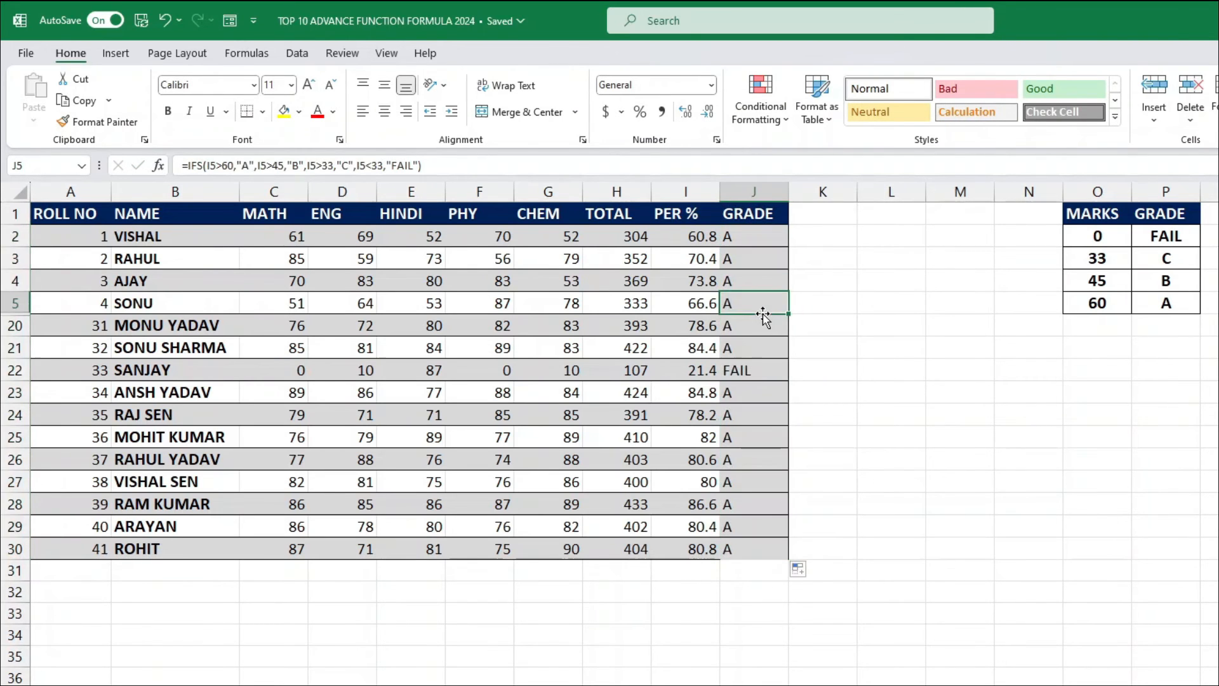
Check the grades and their formulas in several rows of the GRADE column
{"action": "left_click", "coordinate": [760, 371]}
{"action": "left_click", "coordinate": [759, 399]}
{"action": "left_click", "coordinate": [759, 440]}
{"action": "left_click", "coordinate": [759, 463]}
{"action": "left_click", "coordinate": [759, 439]}
{"action": "left_click", "coordinate": [759, 370]}
{"action": "left_click", "coordinate": [756, 325]}
{"action": "left_click", "coordinate": [756, 303]}
Set the ENG and HINDI marks in row 5 to 0 and check that student's grade in J5
{"action": "left_click", "coordinate": [356, 306]}
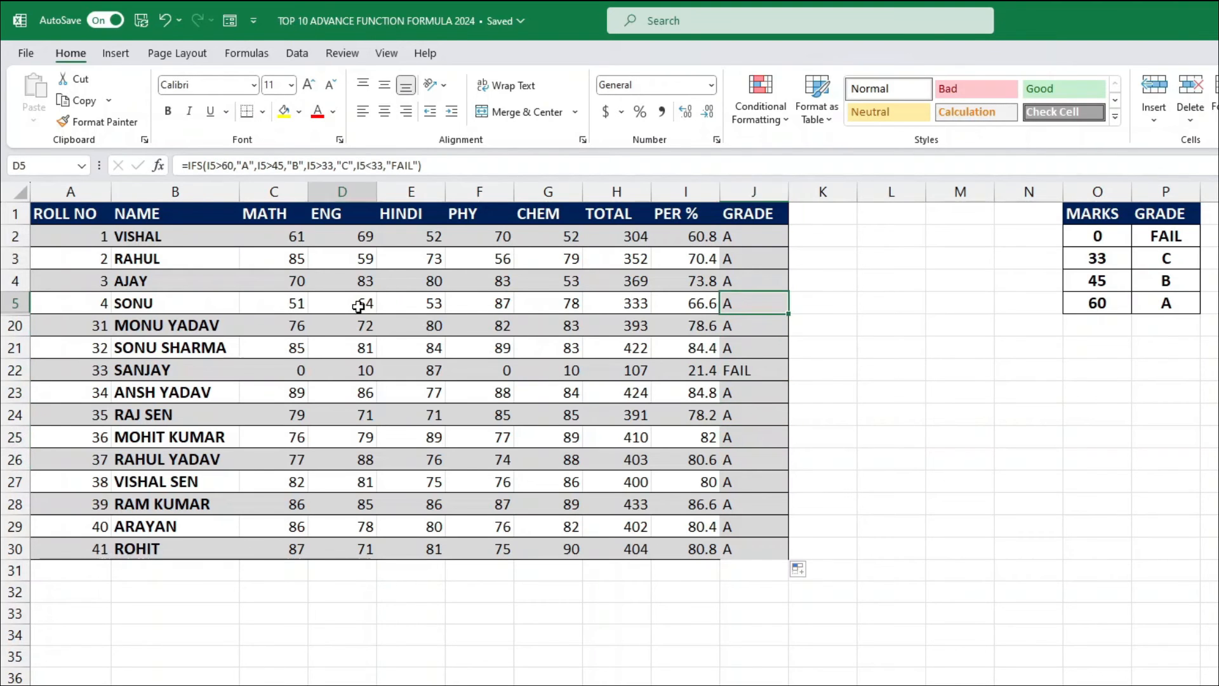
{"action": "type", "text": "0"}
{"action": "key", "text": "Tab"}
{"action": "type", "text": "0"}
{"action": "key", "text": "Tab"}
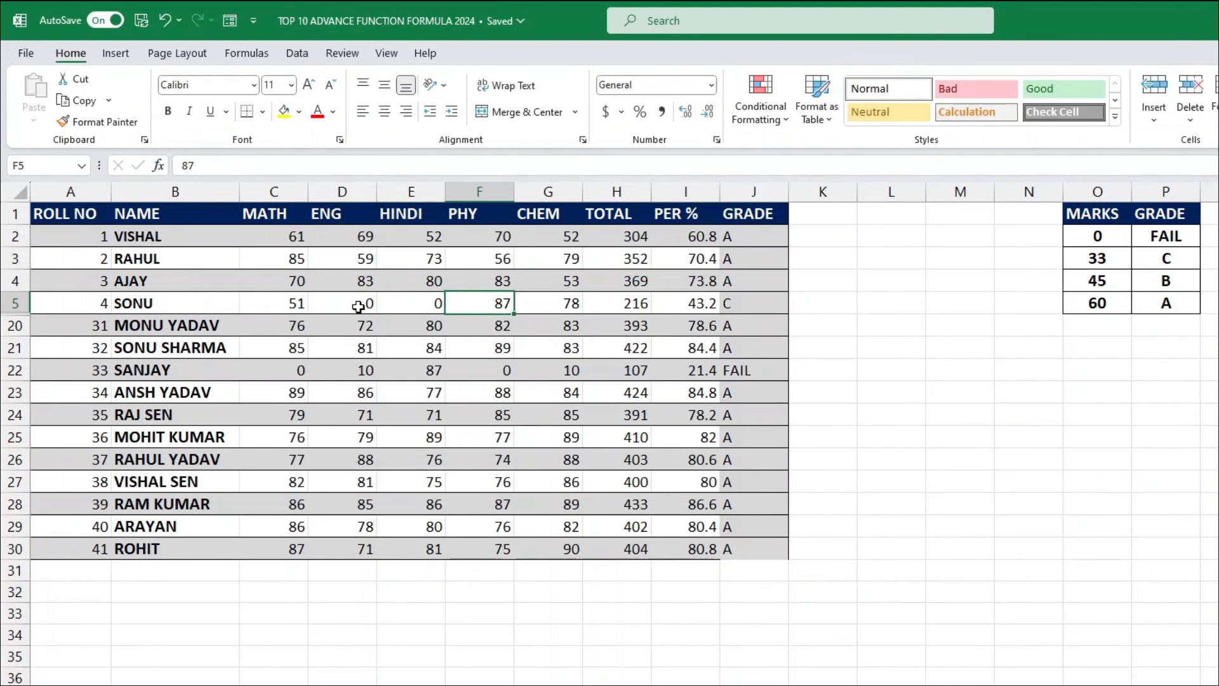
{"action": "left_click", "coordinate": [746, 305]}
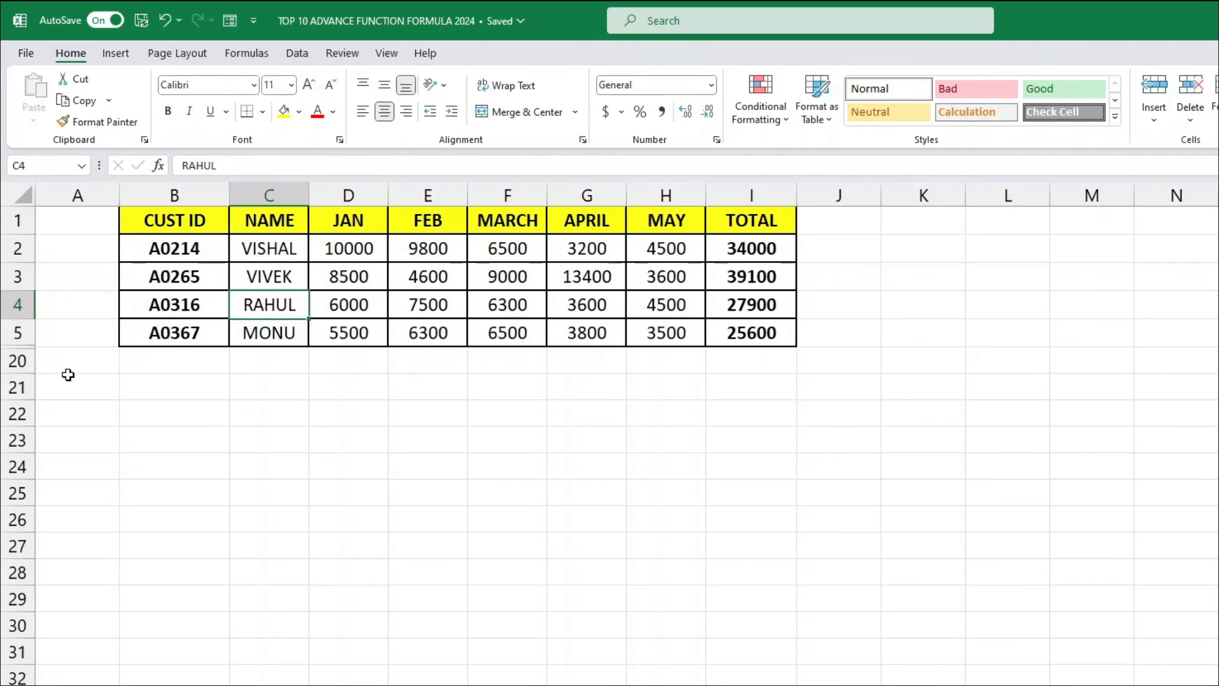
On the customer sales sheet with monthly amounts, unhide the rows between 5 and 20
{"action": "left_click_drag", "start_coordinate": [19, 361], "coordinate": [22, 332]}
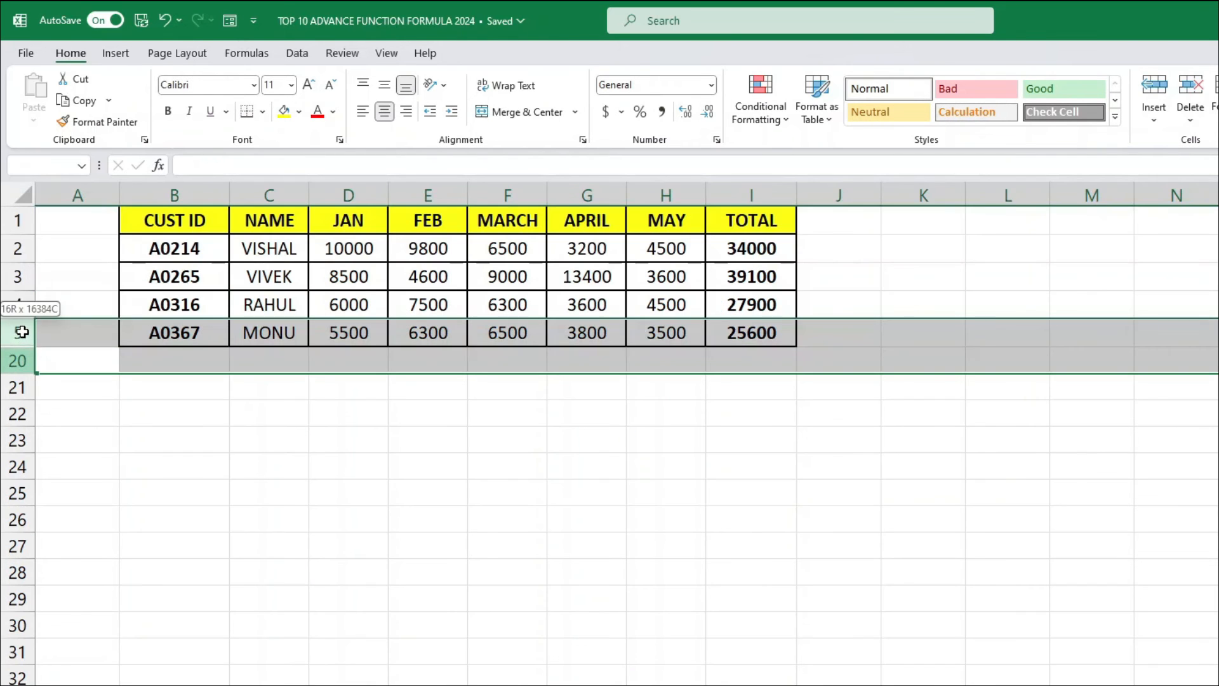
{"action": "right_click", "coordinate": [22, 332]}
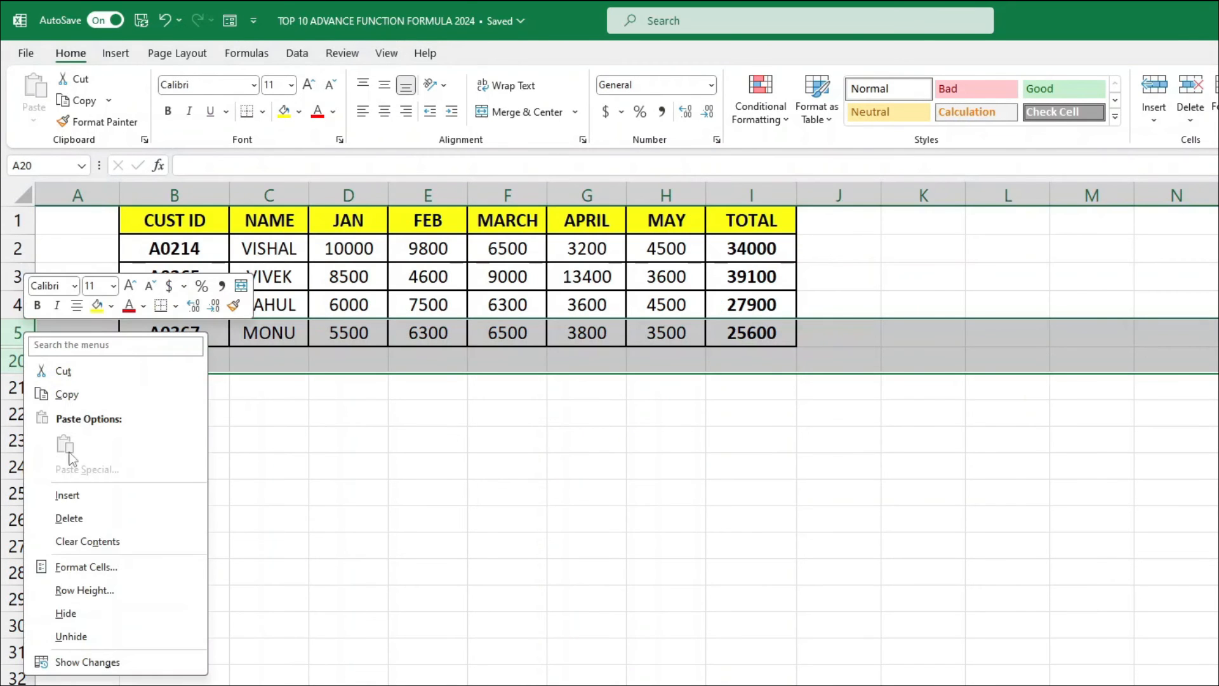
{"action": "left_click", "coordinate": [81, 637]}
{"action": "left_click", "coordinate": [904, 282]}
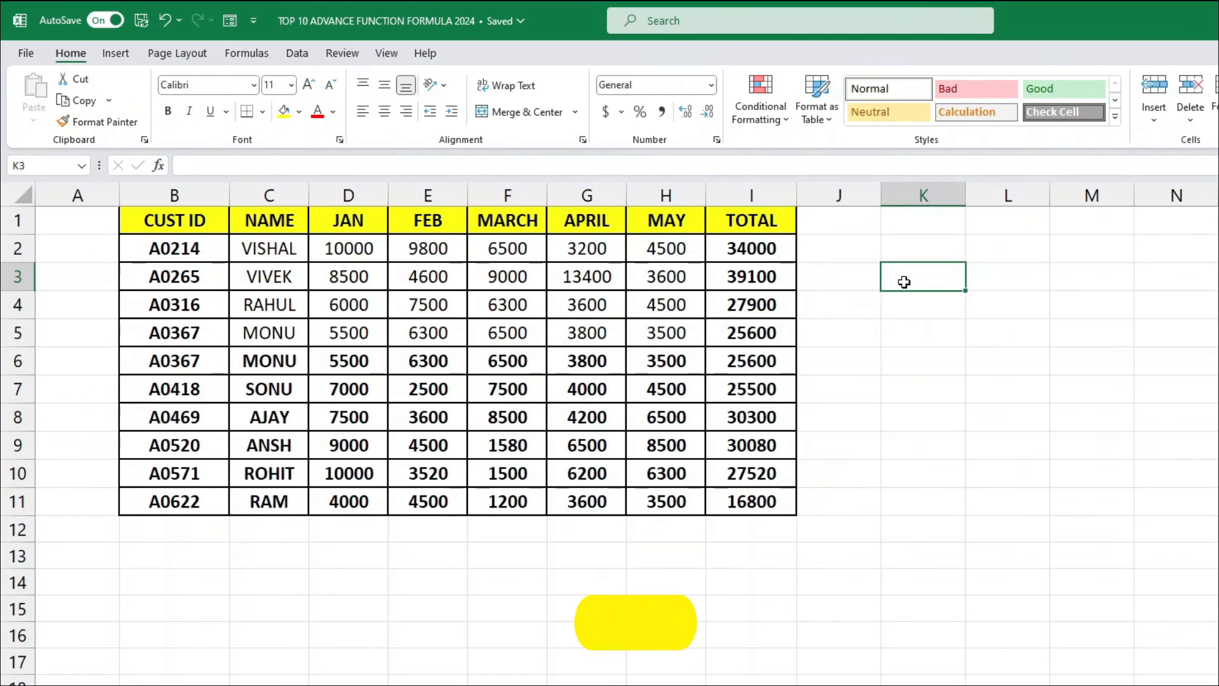
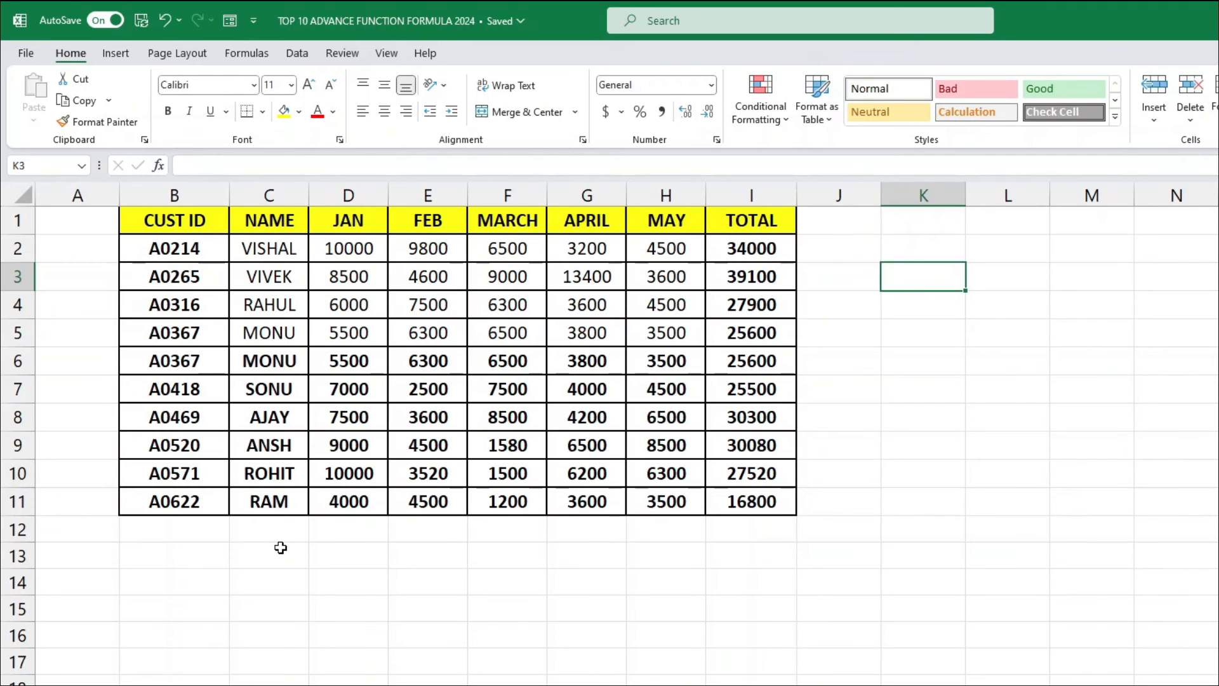
Copy the header row B1:I1 of the sales table to row 13, starting in B13
{"action": "left_click_drag", "start_coordinate": [189, 223], "coordinate": [733, 221]}
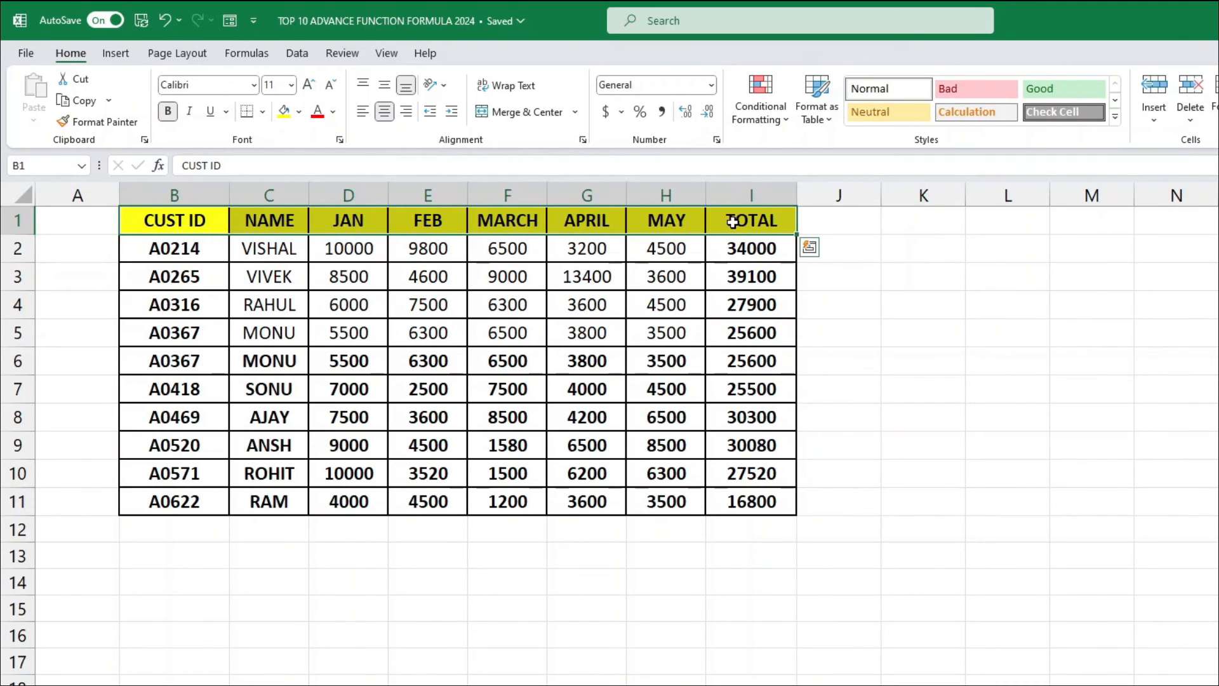
{"action": "key", "text": "ctrl+c"}
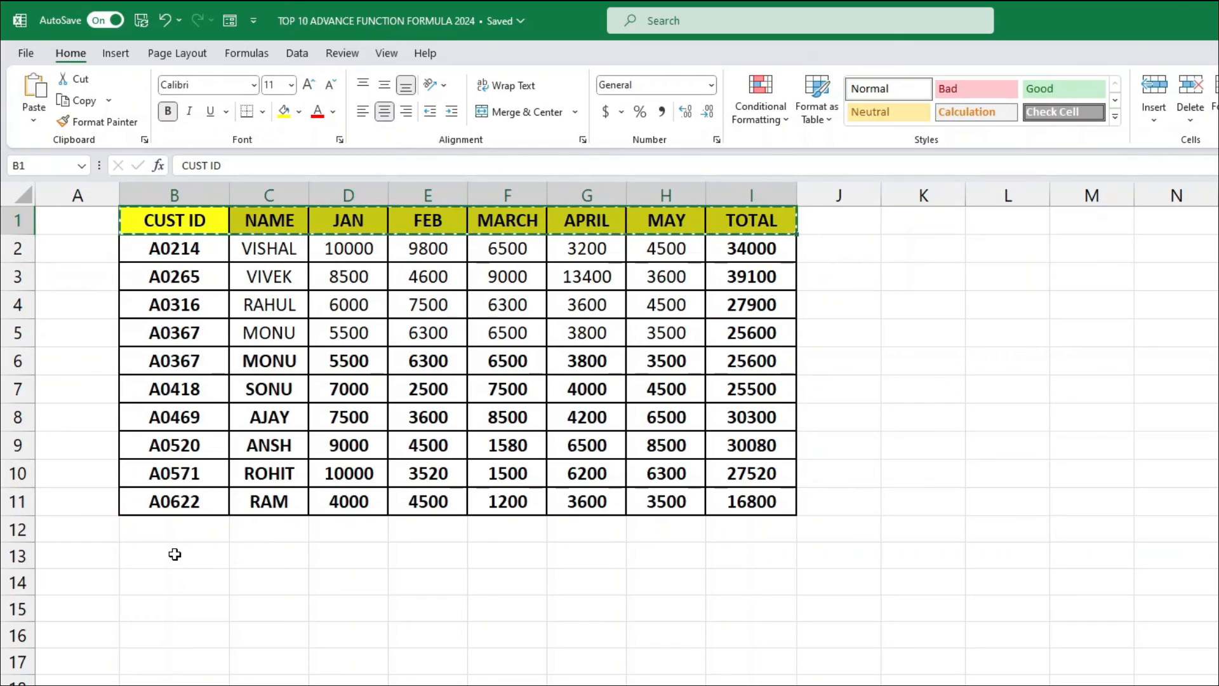
{"action": "left_click", "coordinate": [175, 554]}
{"action": "key", "text": "ctrl+v"}
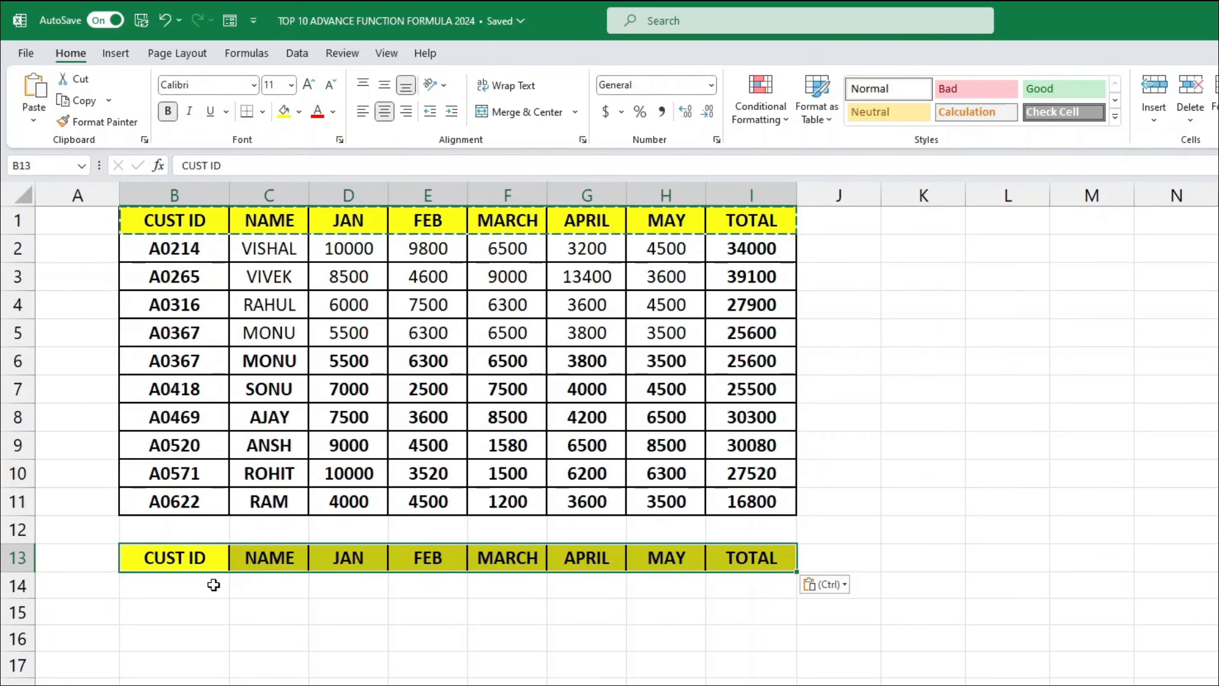
{"action": "left_click", "coordinate": [213, 584]}
{"action": "key", "text": "Escape"}
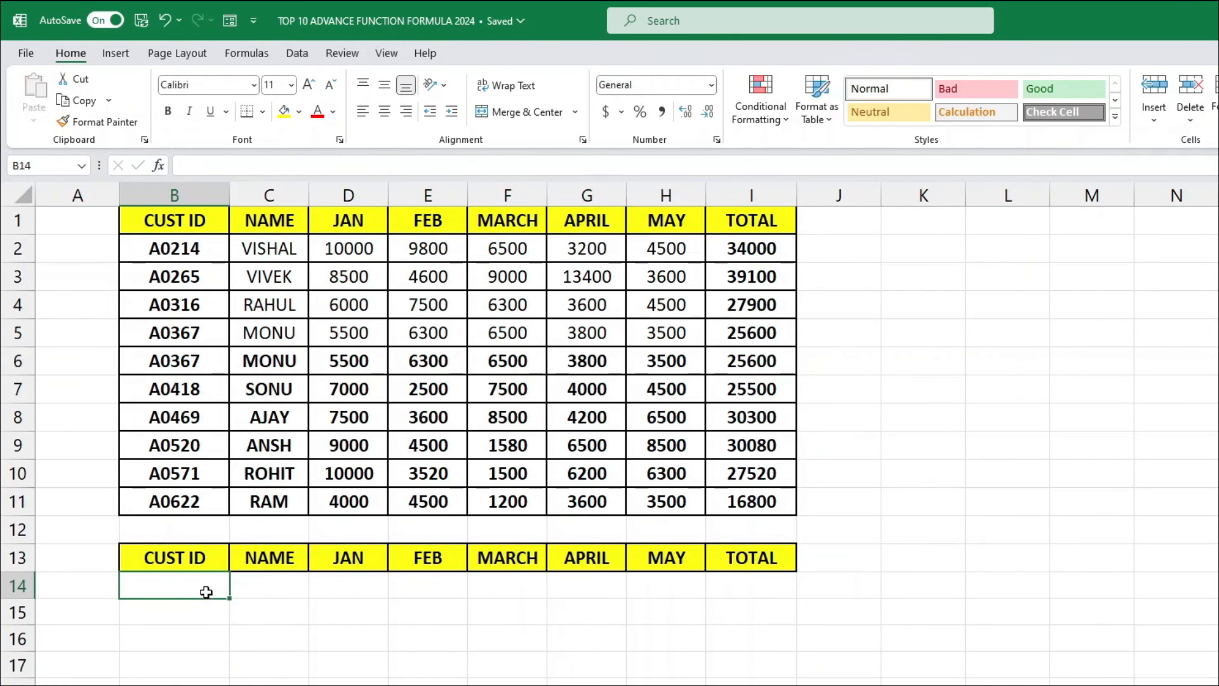
{"action": "type", "text": "A05"}
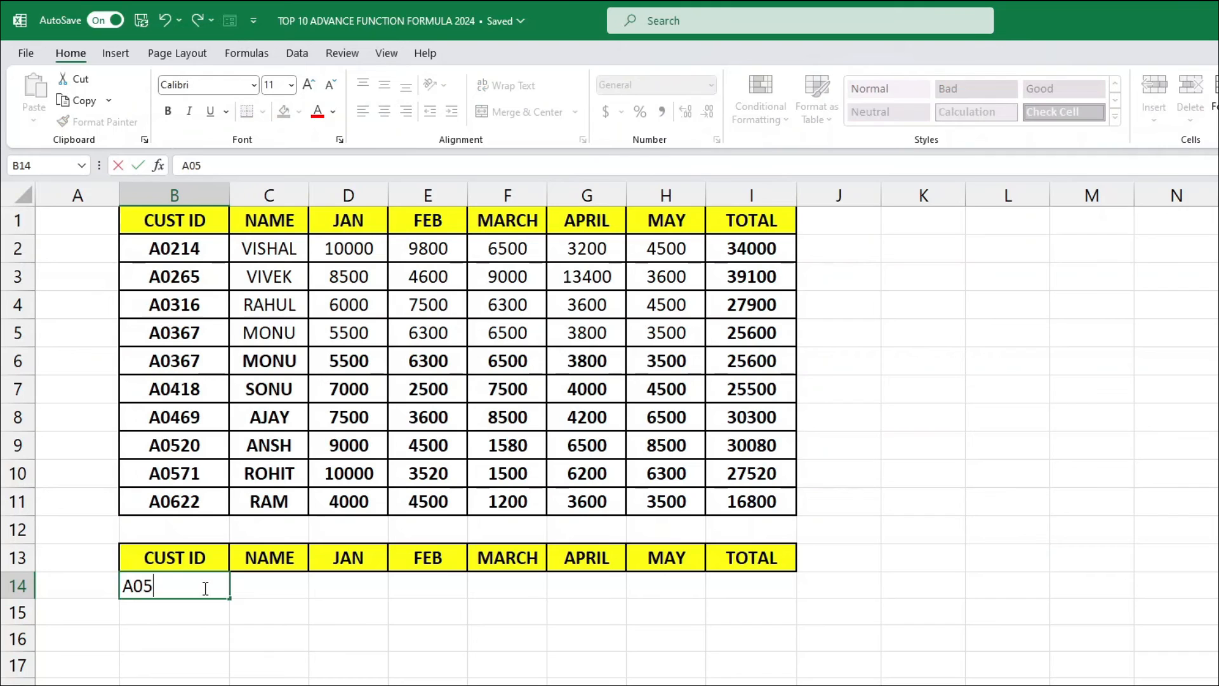
{"action": "left_click_drag", "start_coordinate": [273, 584], "coordinate": [772, 578]}
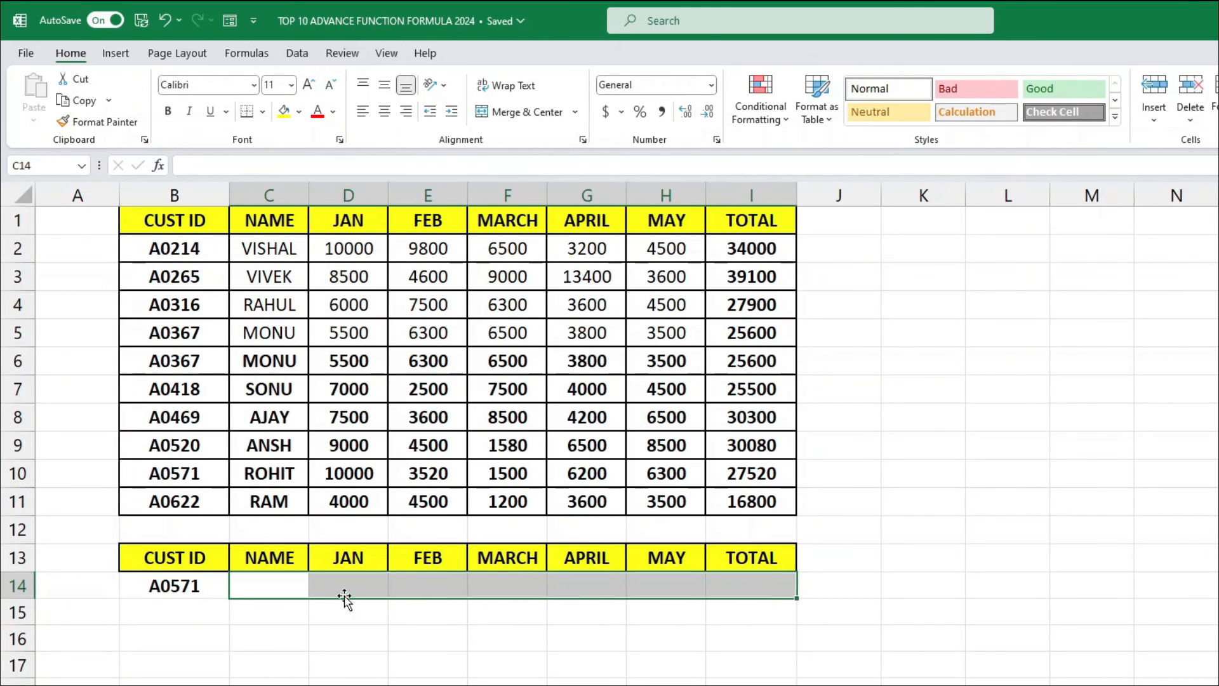
{"action": "left_click", "coordinate": [212, 592]}
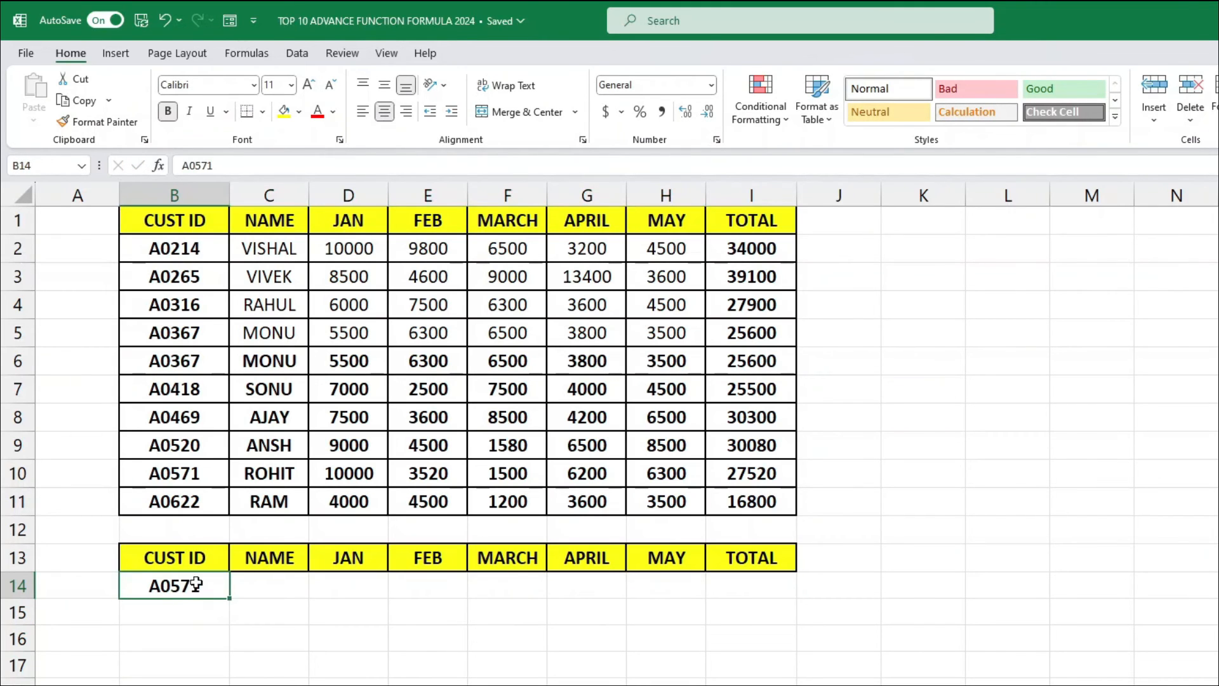
{"action": "left_click_drag", "start_coordinate": [257, 582], "coordinate": [744, 589]}
{"action": "left_click_drag", "start_coordinate": [174, 233], "coordinate": [758, 495]}
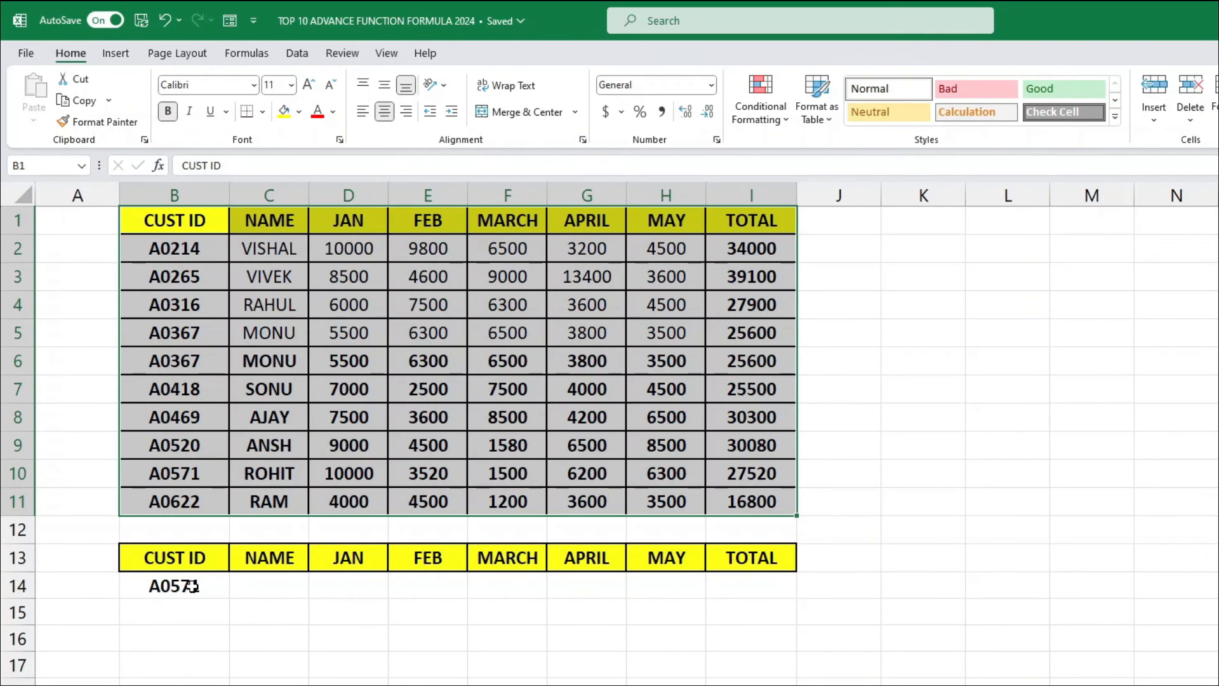
{"action": "left_click", "coordinate": [192, 586]}
{"action": "key", "text": "Delete"}
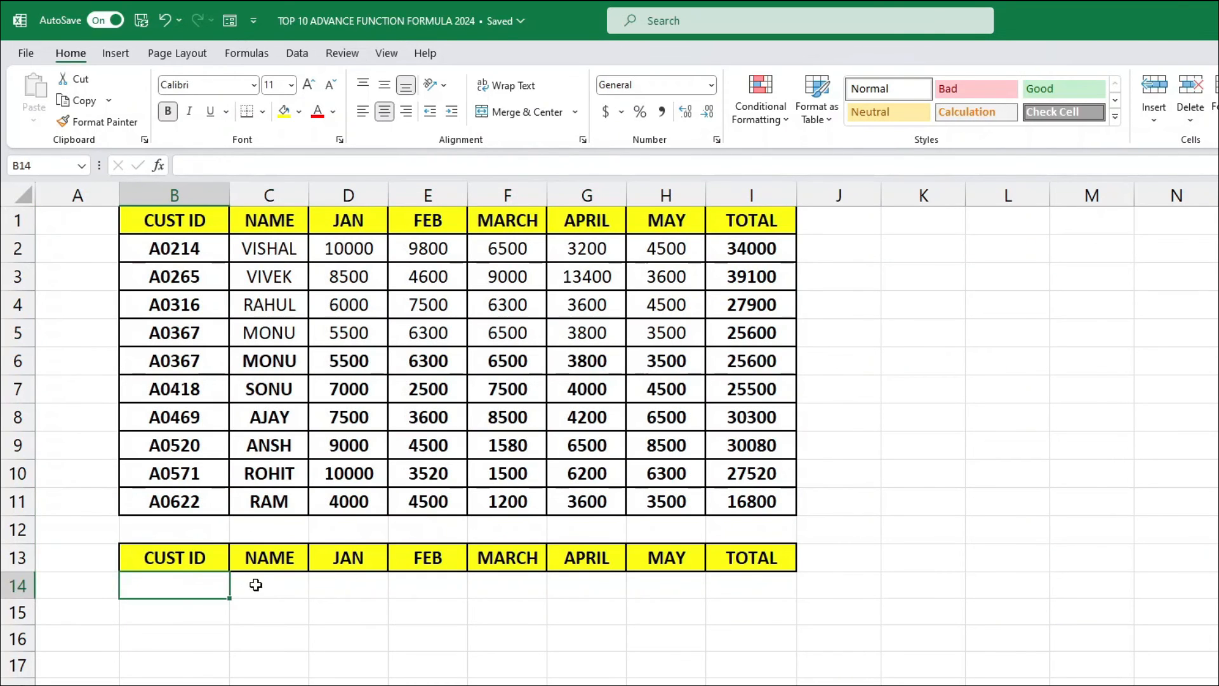
Start an XLOOKUP formula in C14 under the copied headers, with B14 as the lookup value
{"action": "left_click", "coordinate": [256, 581]}
{"action": "left_click_drag", "start_coordinate": [188, 559], "coordinate": [756, 553]}
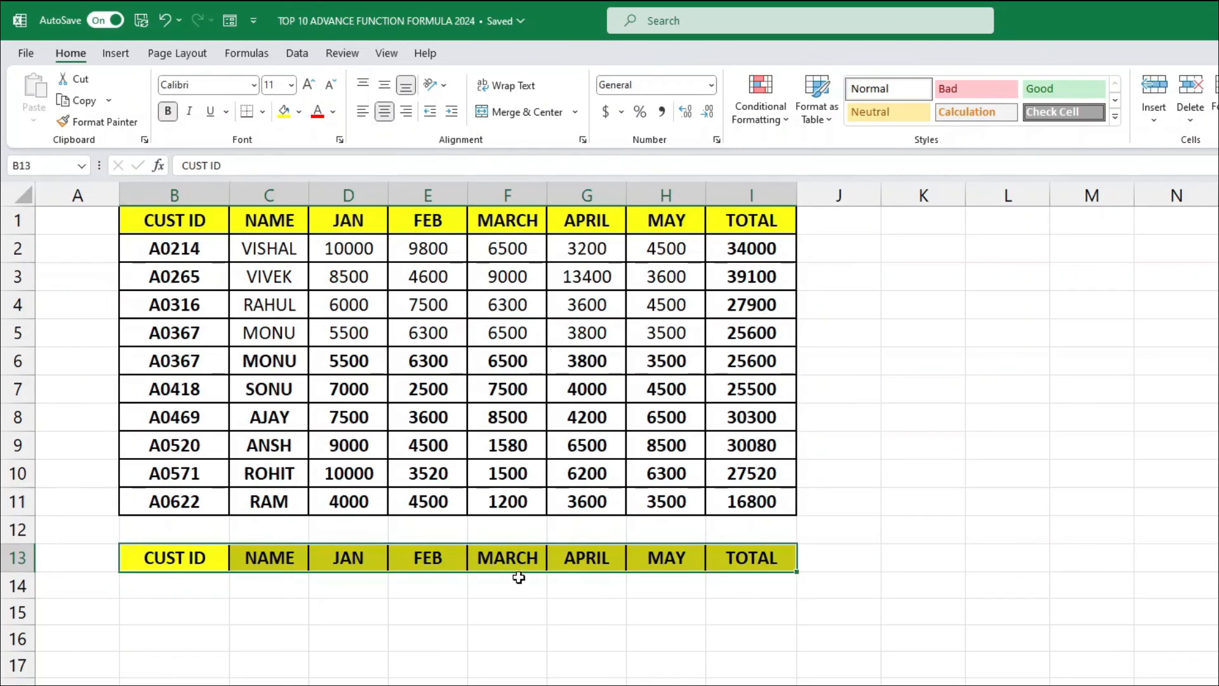
{"action": "left_click", "coordinate": [266, 587]}
{"action": "type", "text": "=XL"}
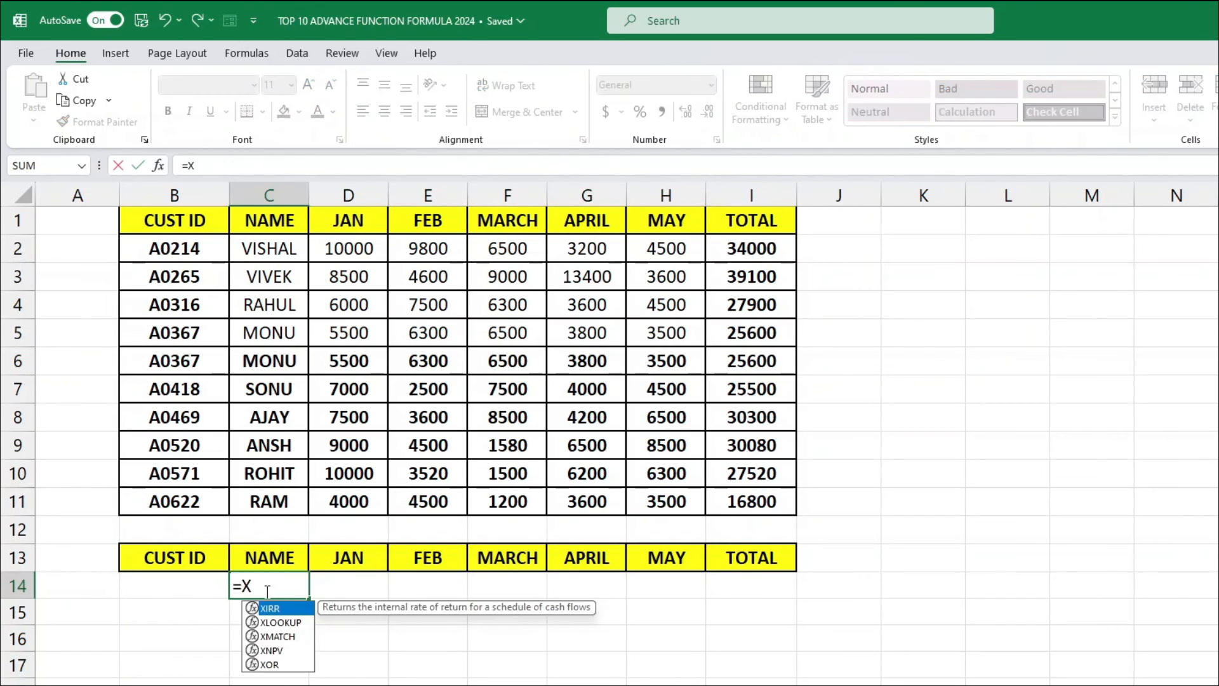
{"action": "key", "text": "Tab"}
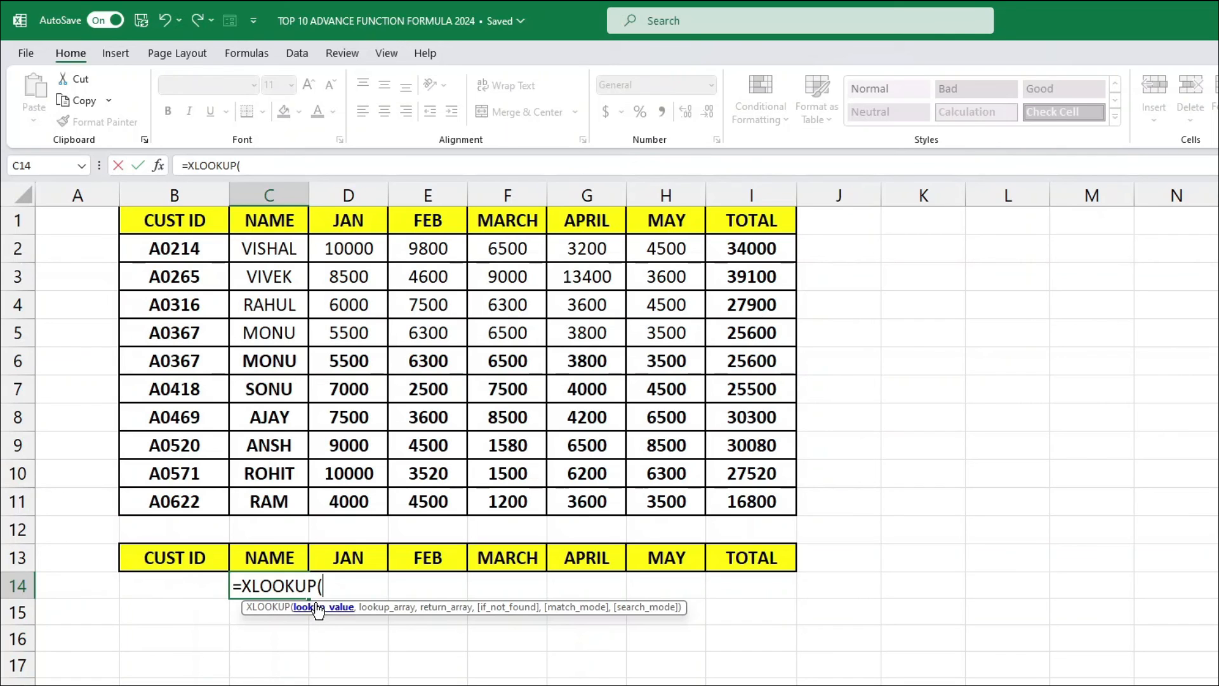
{"action": "left_click", "coordinate": [186, 578]}
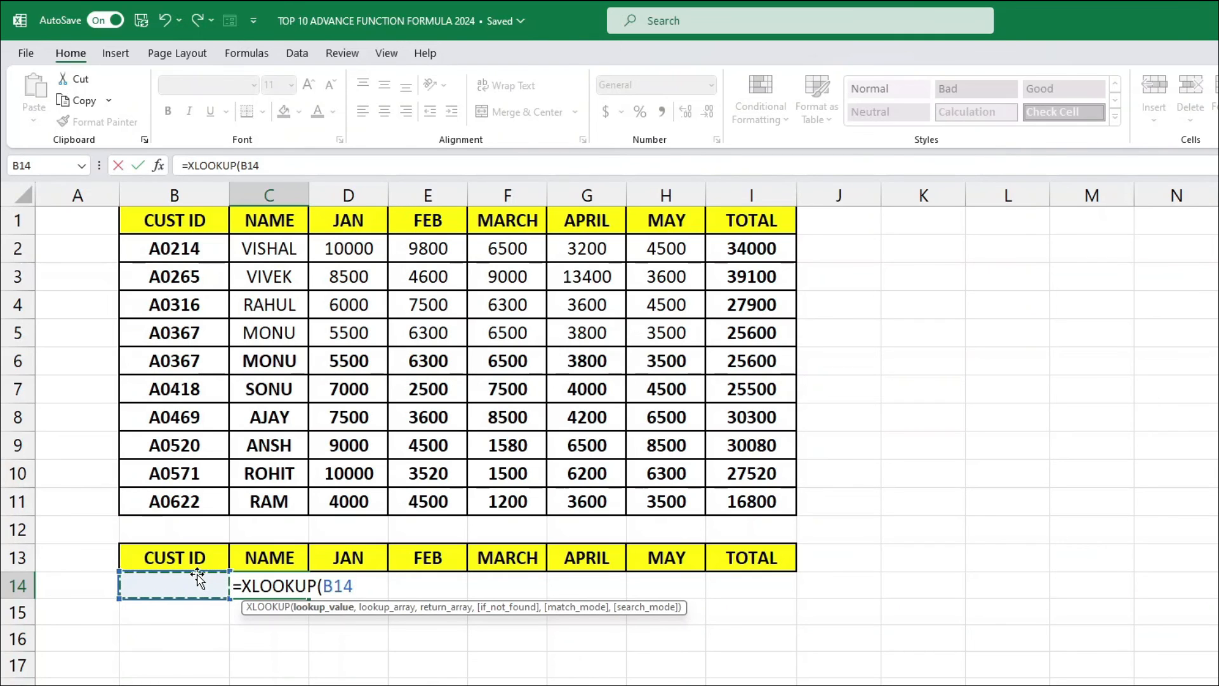
{"action": "type", "text": ","}
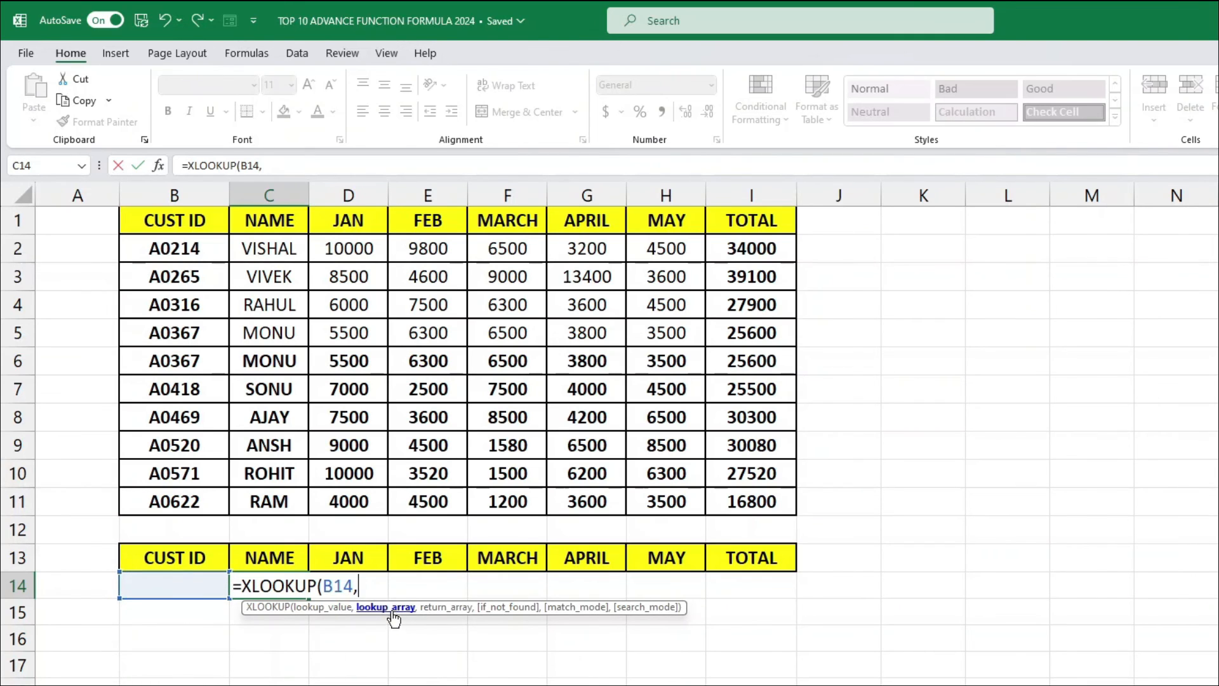
Complete the XLOOKUP in C14 with B2:B11 as the lookup array and C2:I11 as the return array
{"action": "left_click_drag", "start_coordinate": [200, 223], "coordinate": [197, 501]}
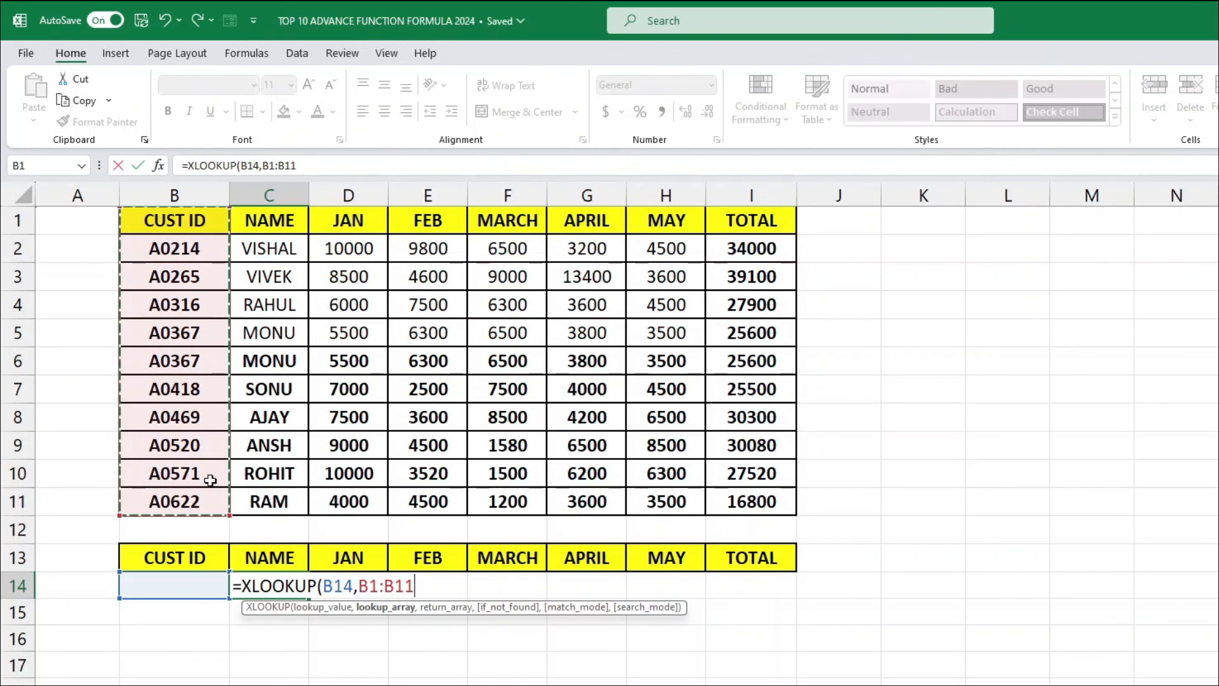
{"action": "left_click_drag", "start_coordinate": [189, 245], "coordinate": [191, 508]}
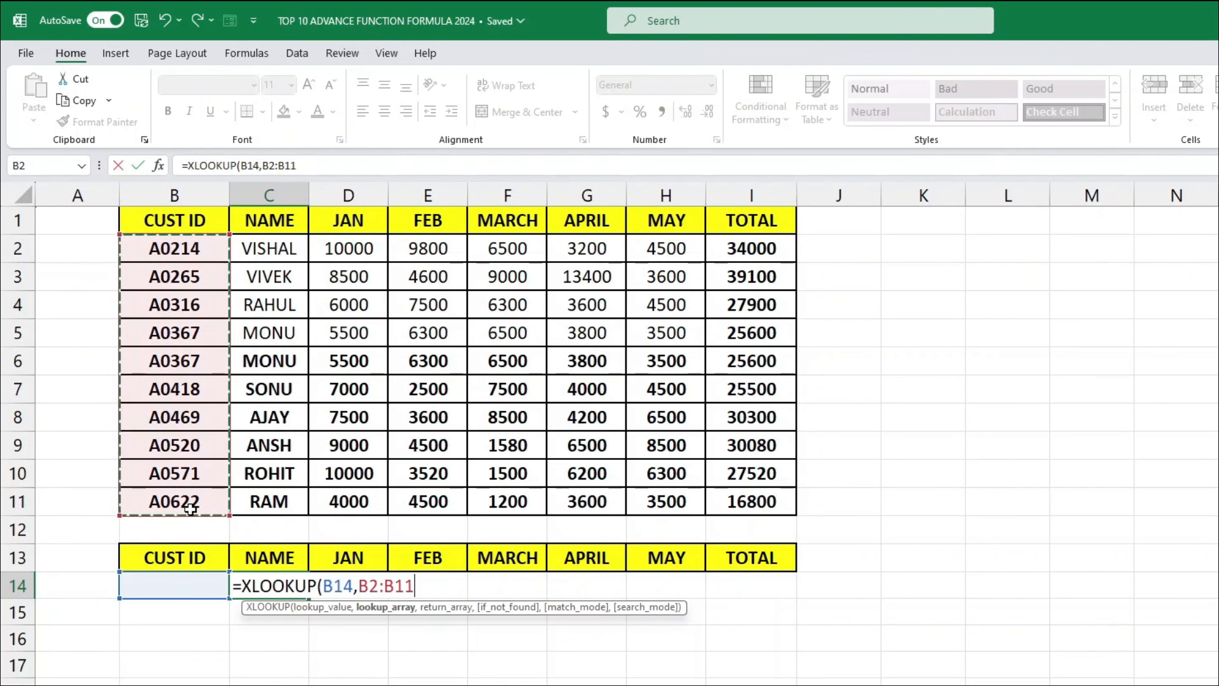
{"action": "type", "text": ","}
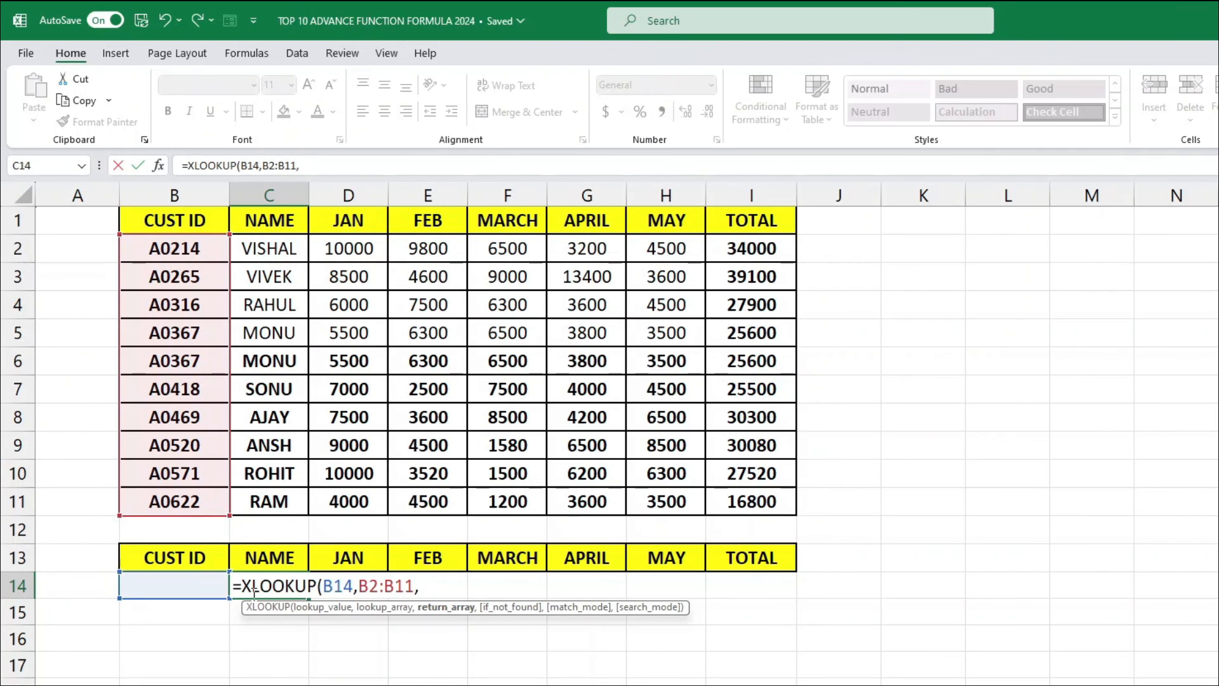
{"action": "left_click_drag", "start_coordinate": [282, 250], "coordinate": [283, 501]}
{"action": "left_click_drag", "start_coordinate": [279, 249], "coordinate": [757, 502]}
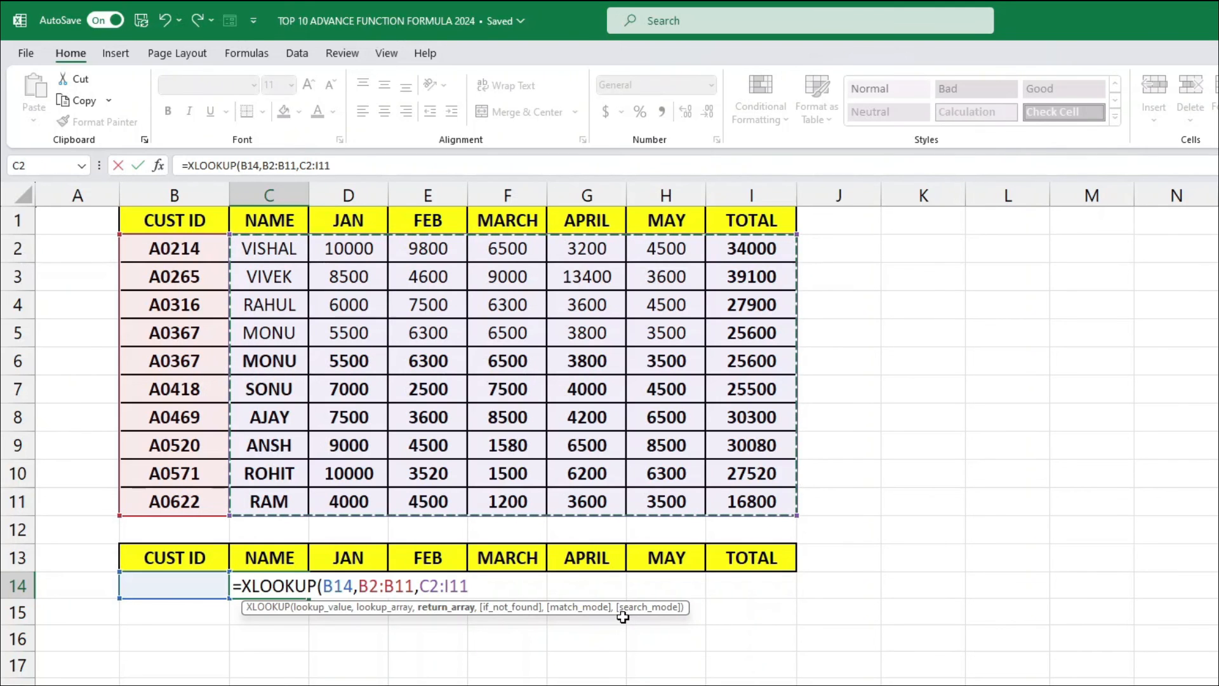
{"action": "type", "text": ")"}
{"action": "key", "text": "Return"}
{"action": "key", "text": "Up"}
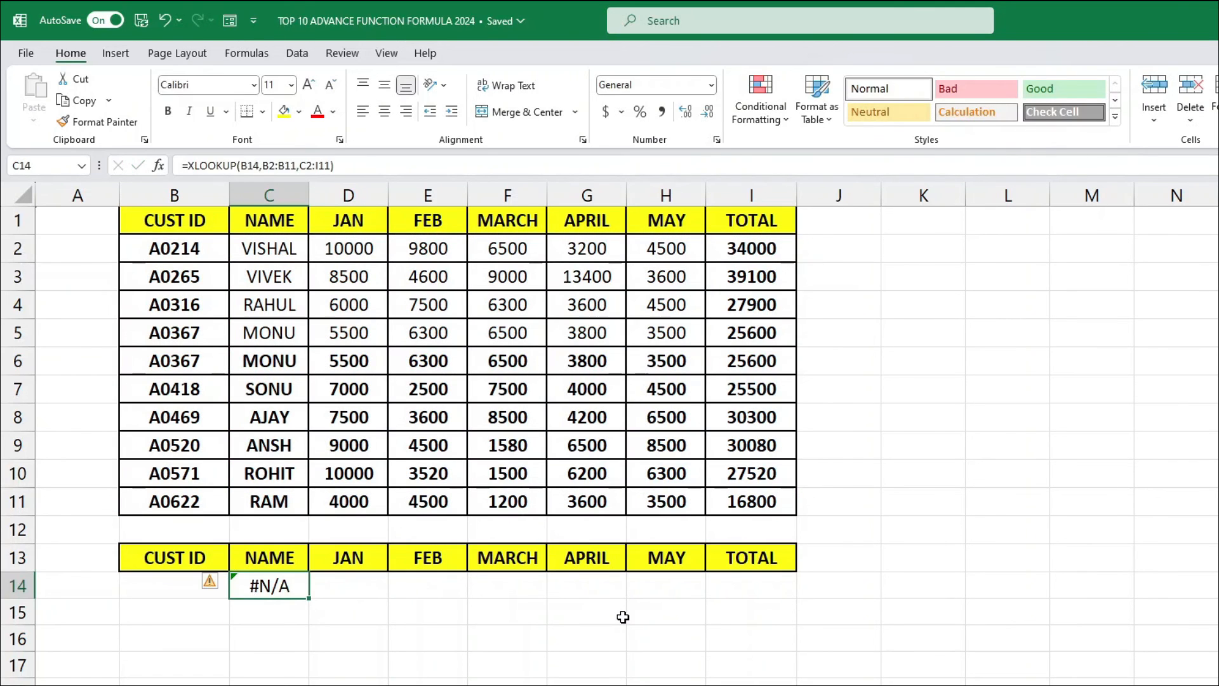
Test the lookup by entering the customer ID from row 9 in B14 and replacing it with the one from row 11
{"action": "key", "text": "Left"}
{"action": "type", "text": "A0520"}
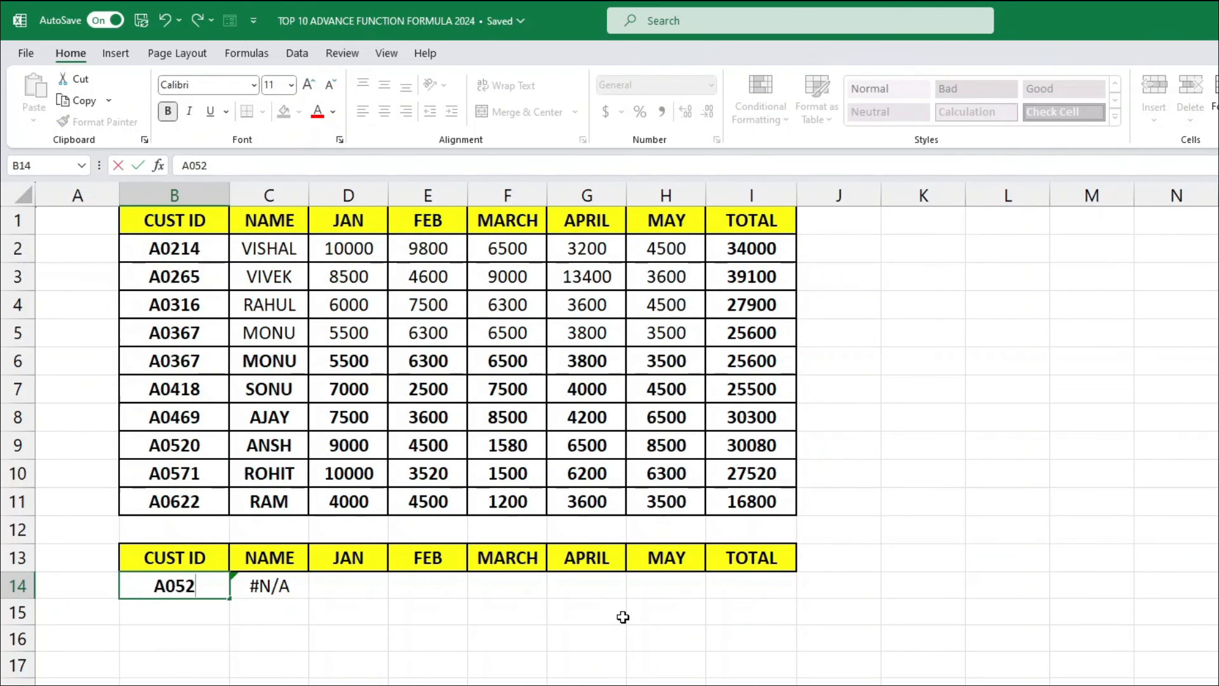
{"action": "key", "text": "Return"}
{"action": "key", "text": "Up"}
{"action": "key", "text": "F2"}
{"action": "key", "text": "BackSpace"}
{"action": "key", "text": "BackSpace"}
{"action": "key", "text": "BackSpace"}
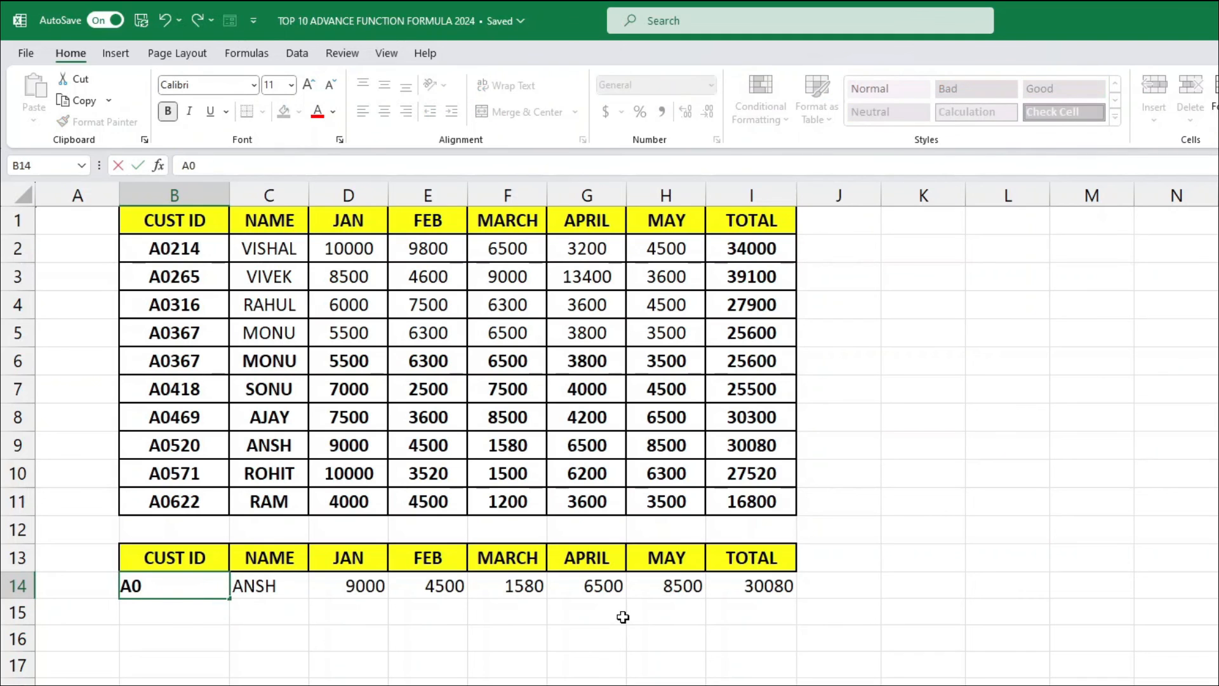
{"action": "type", "text": "622"}
{"action": "key", "text": "Return"}
{"action": "key", "text": "Up"}
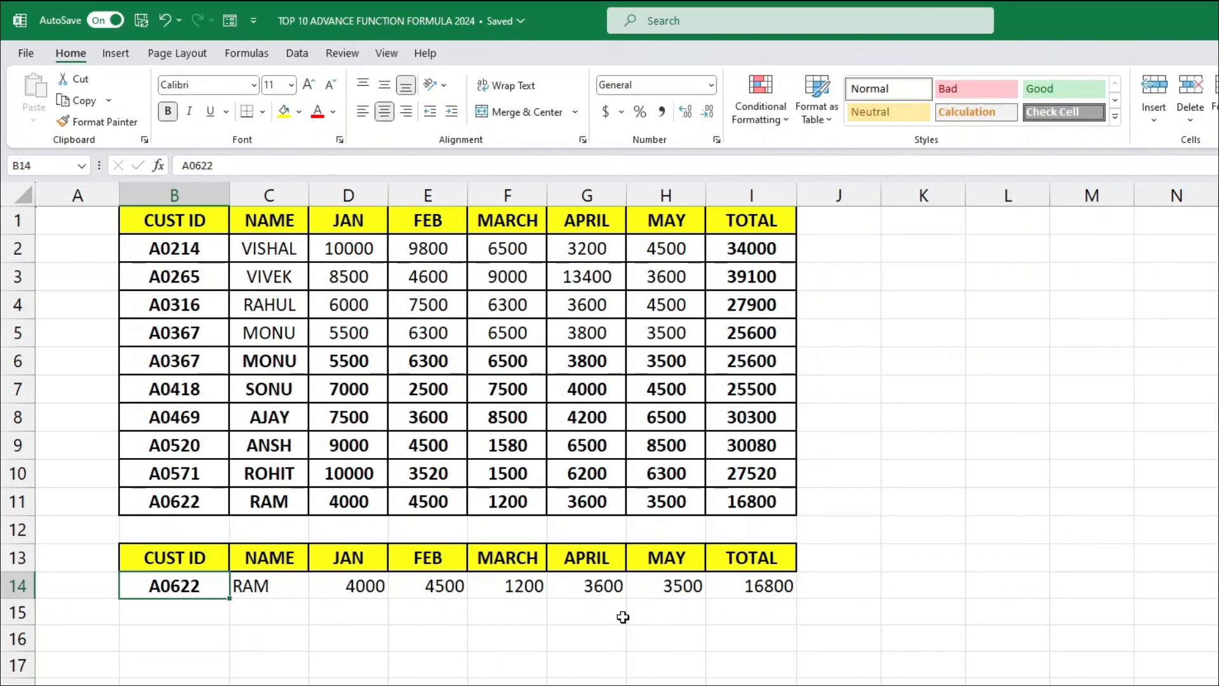
Enter the customer ID from row 8 in B14 and check the XLOOKUP formula in C14
{"action": "type", "text": "A0469"}
{"action": "key", "text": "Return"}
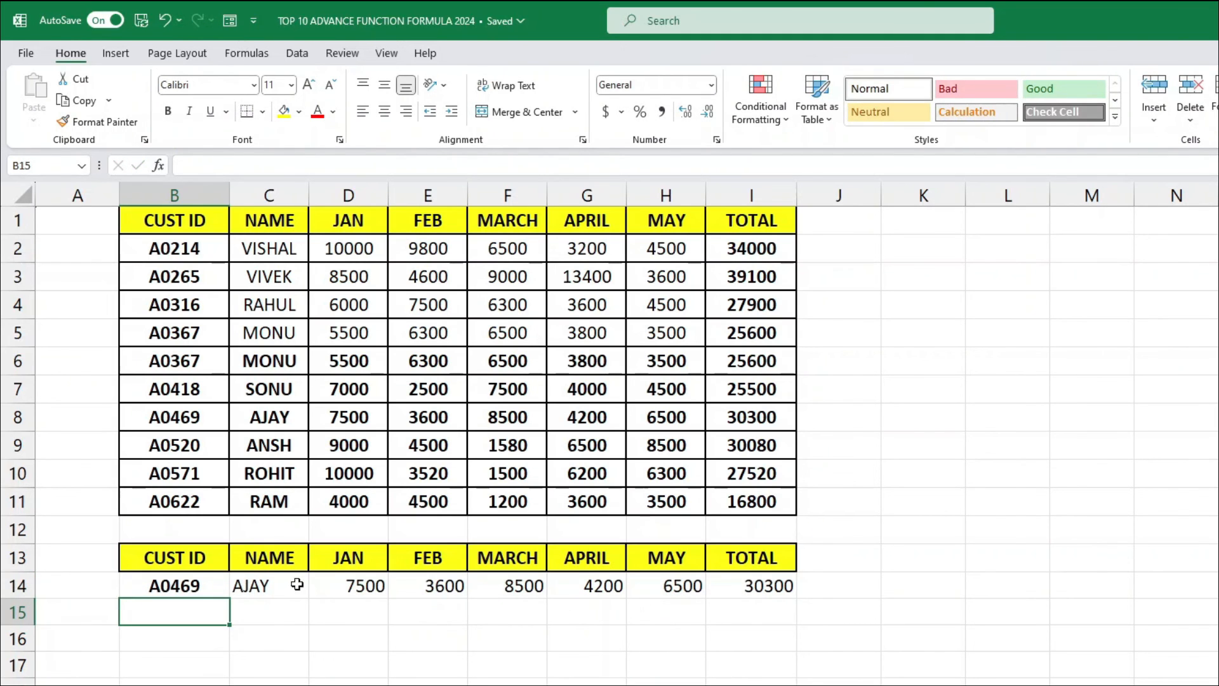
{"action": "double_click", "coordinate": [297, 584]}
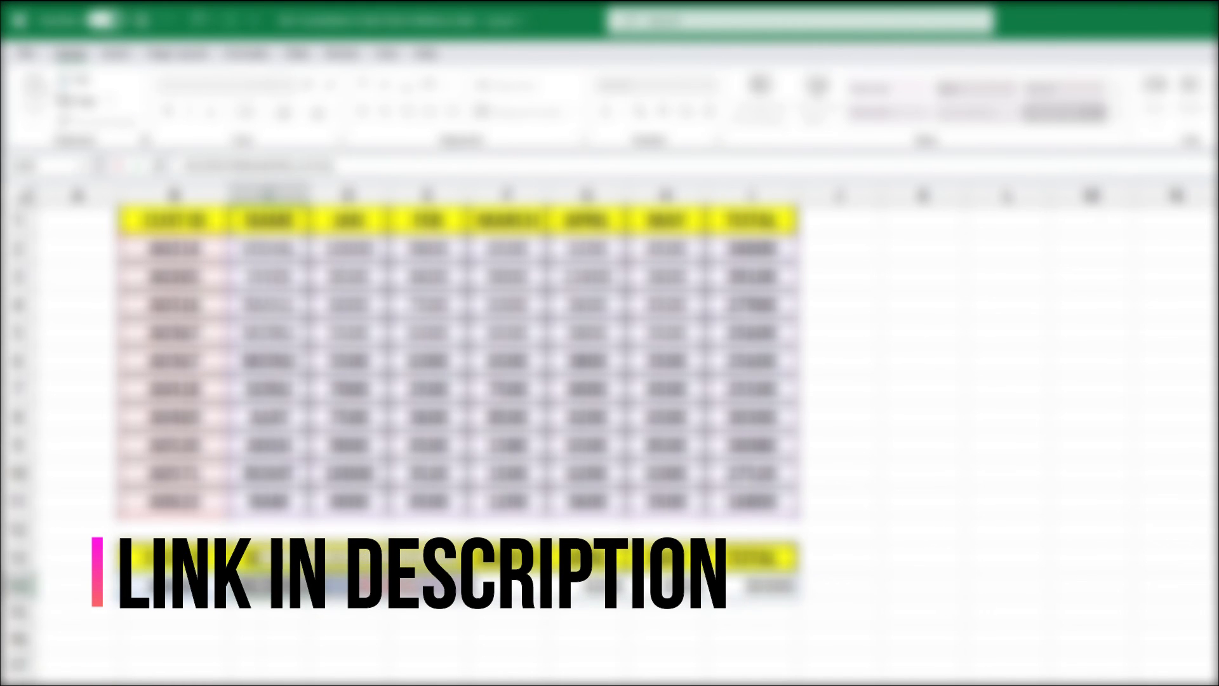
{"action": "key", "text": "Return"}
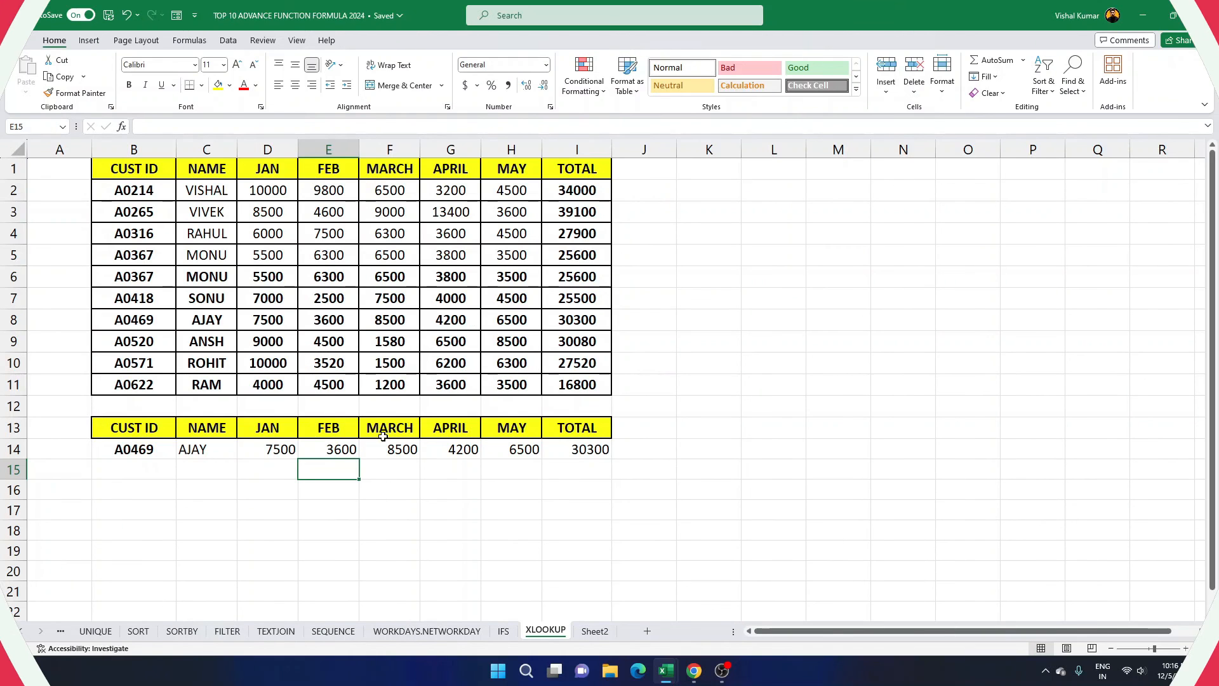
{"action": "left_click", "coordinate": [191, 451]}
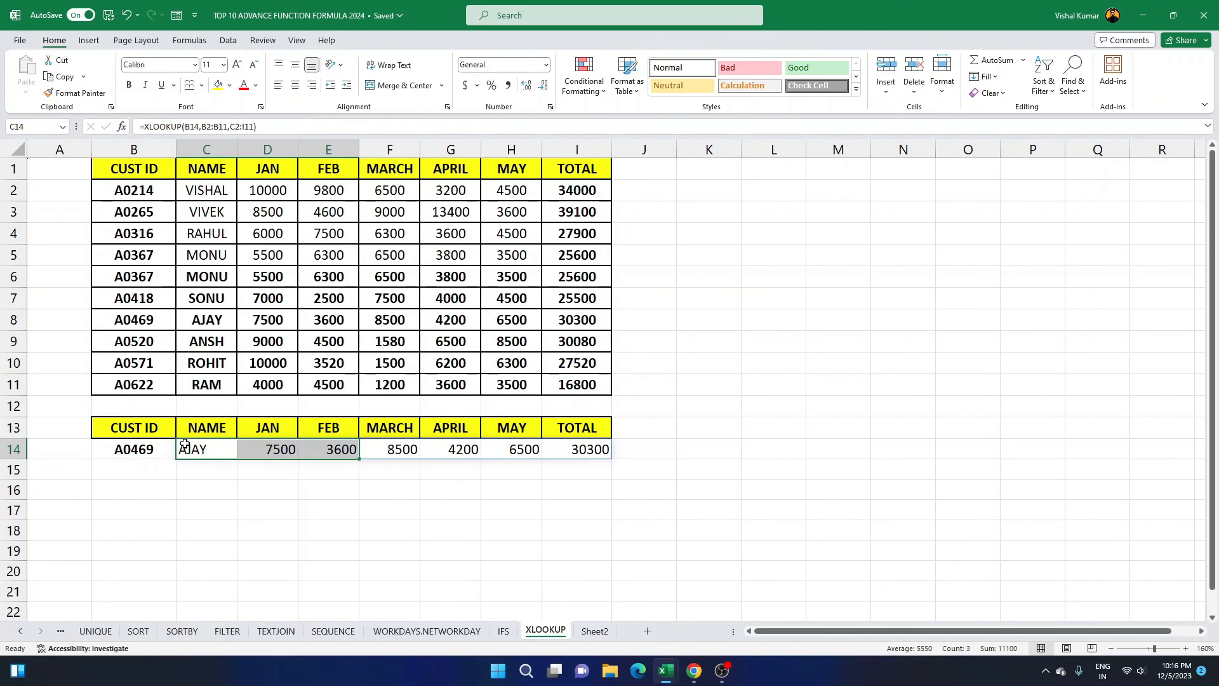
{"action": "left_click", "coordinate": [208, 468]}
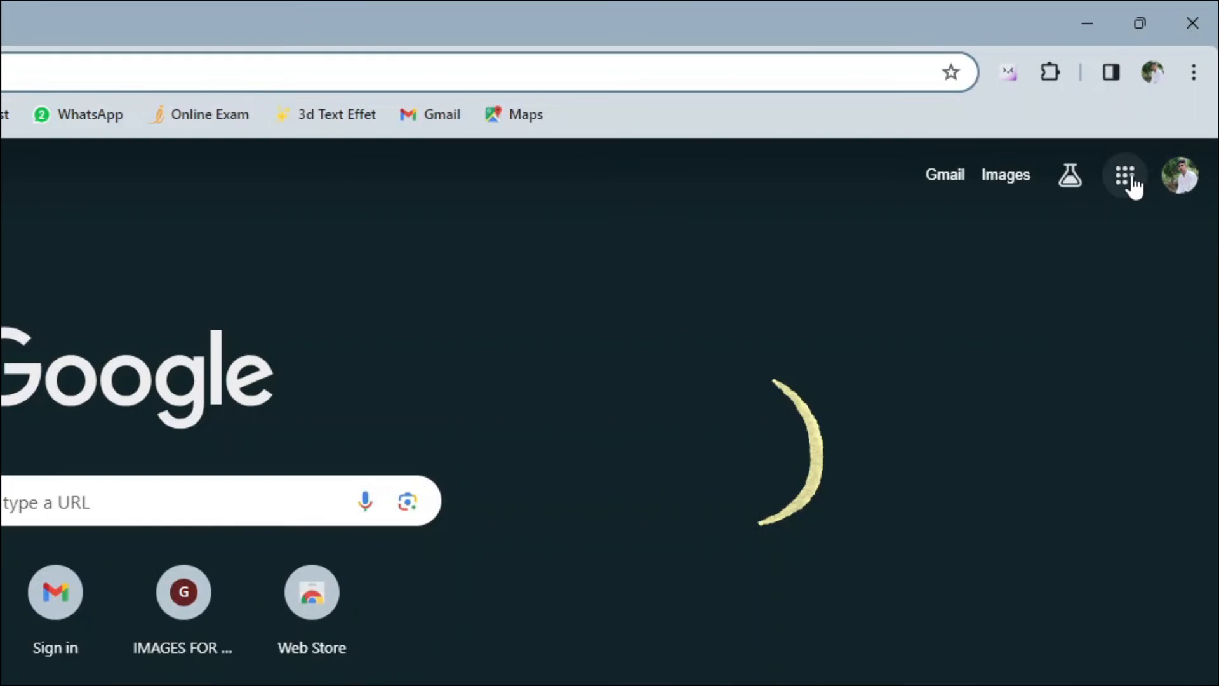
In Chrome, create a blank spreadsheet in Google Sheets and start a formula in a cell
{"action": "left_click", "coordinate": [1169, 99]}
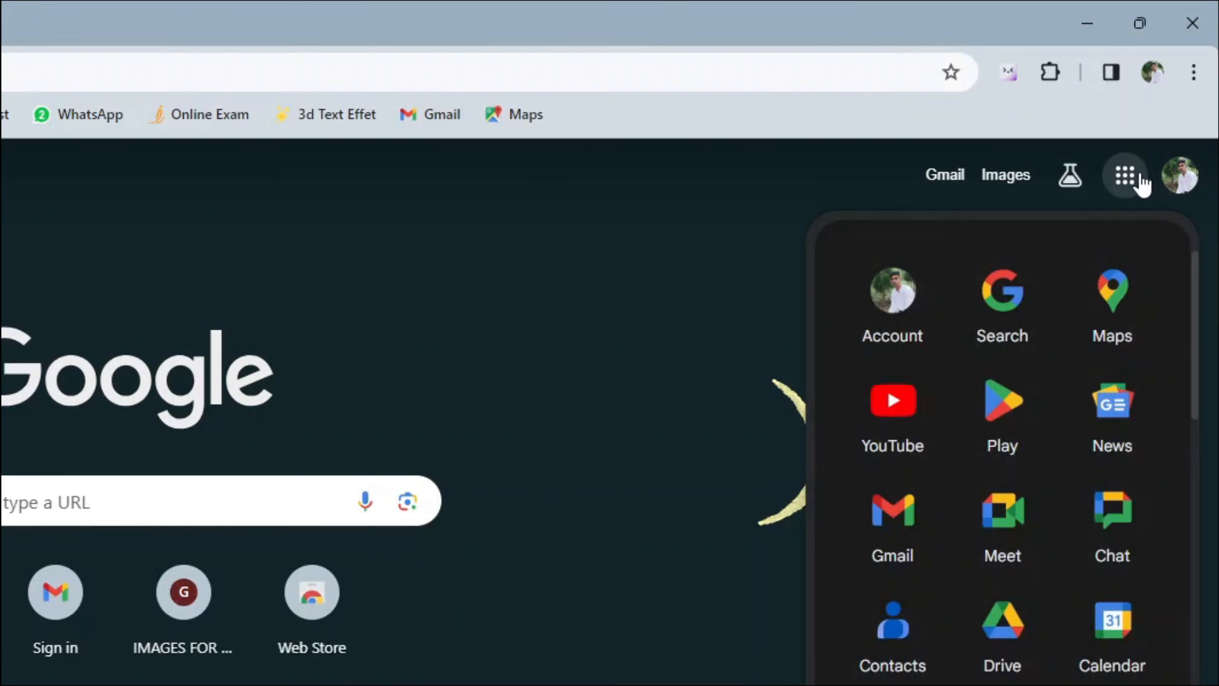
{"action": "scroll", "coordinate": [1007, 599], "scroll_direction": "down", "scroll_amount": 6}
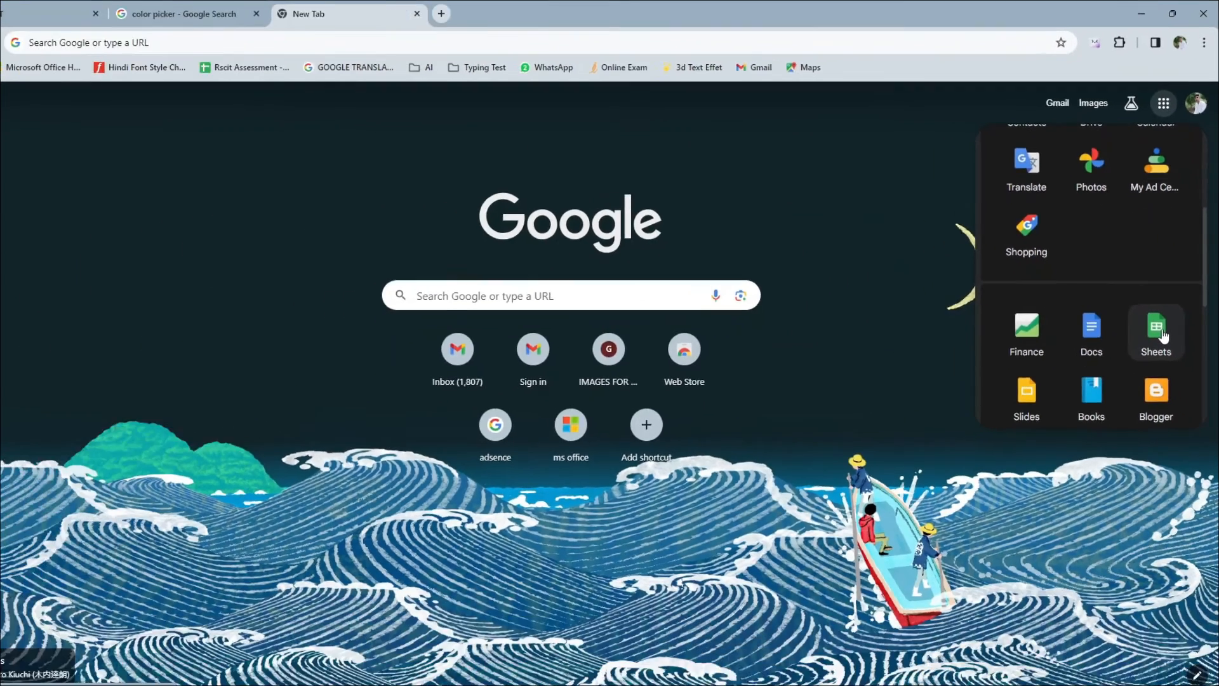
{"action": "left_click", "coordinate": [1163, 335]}
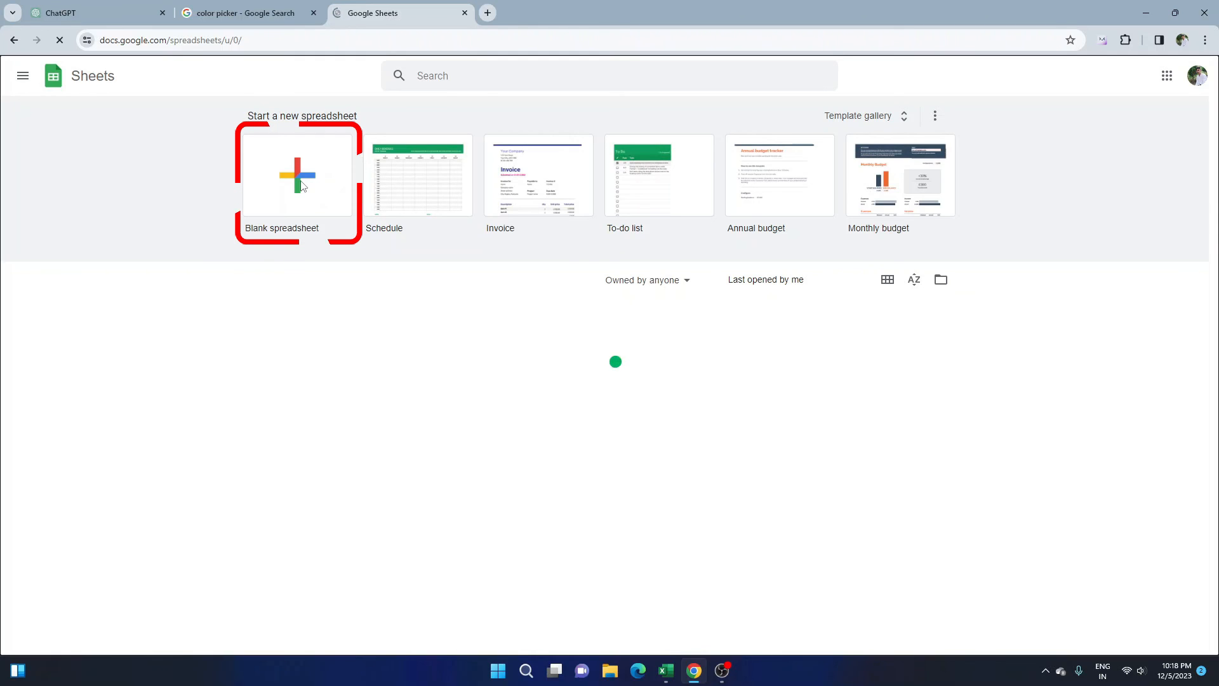
{"action": "left_click", "coordinate": [302, 186]}
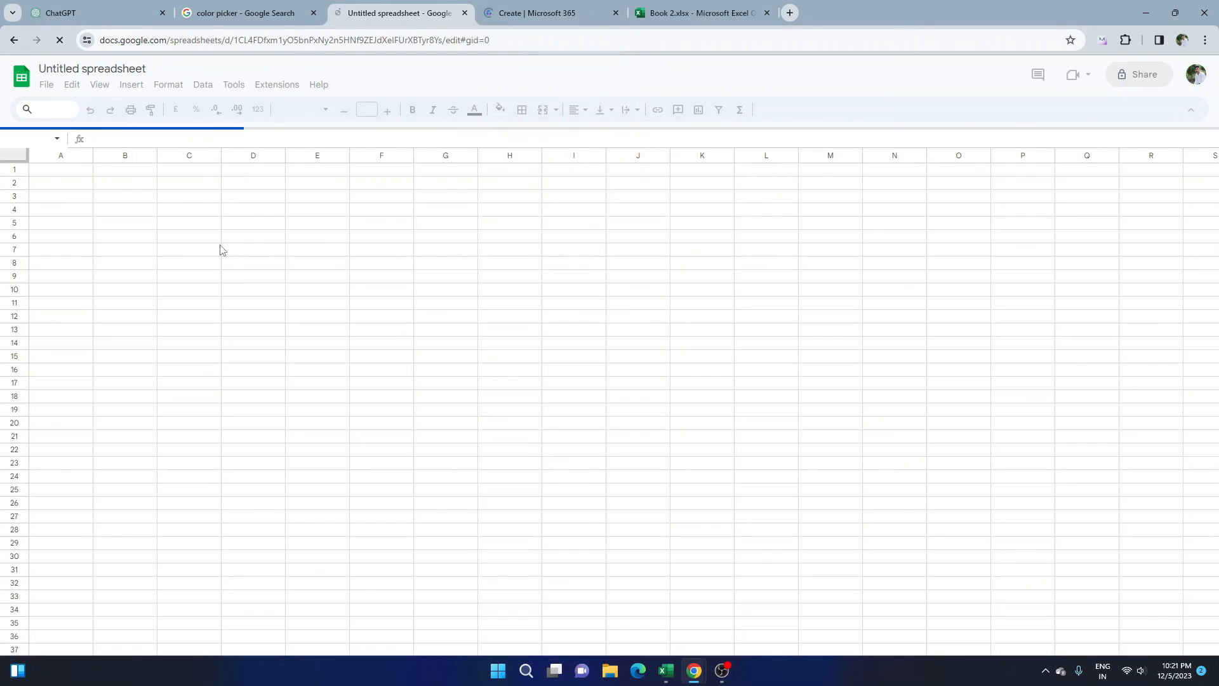
{"action": "left_click", "coordinate": [209, 235]}
{"action": "type", "text": "="}
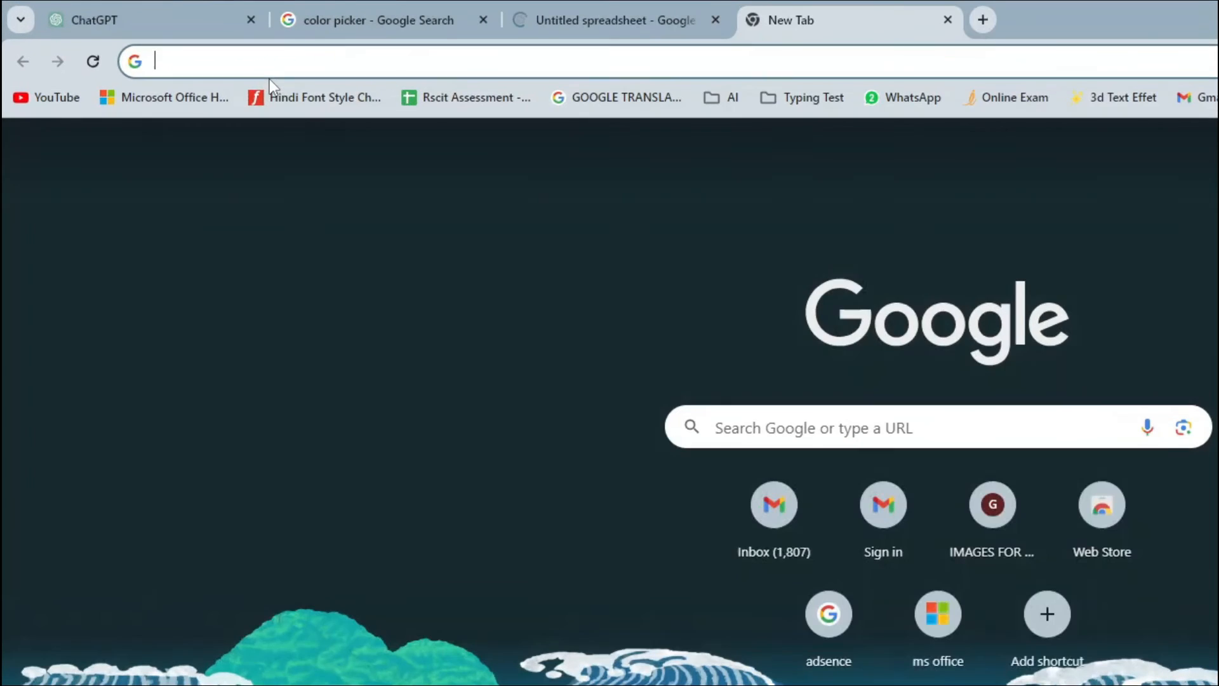
Search the web for office 365 and create a blank Excel workbook in Microsoft 365 online
{"action": "type", "text": "OFI"}
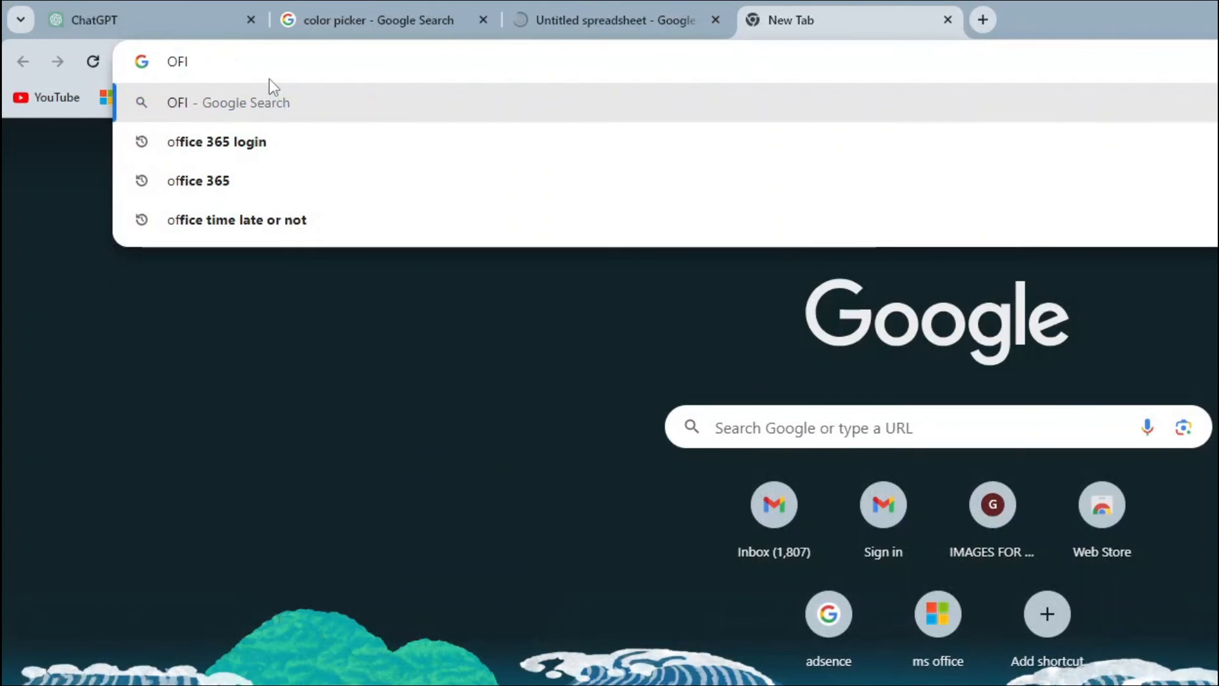
{"action": "key", "text": "Down"}
{"action": "key", "text": "Down"}
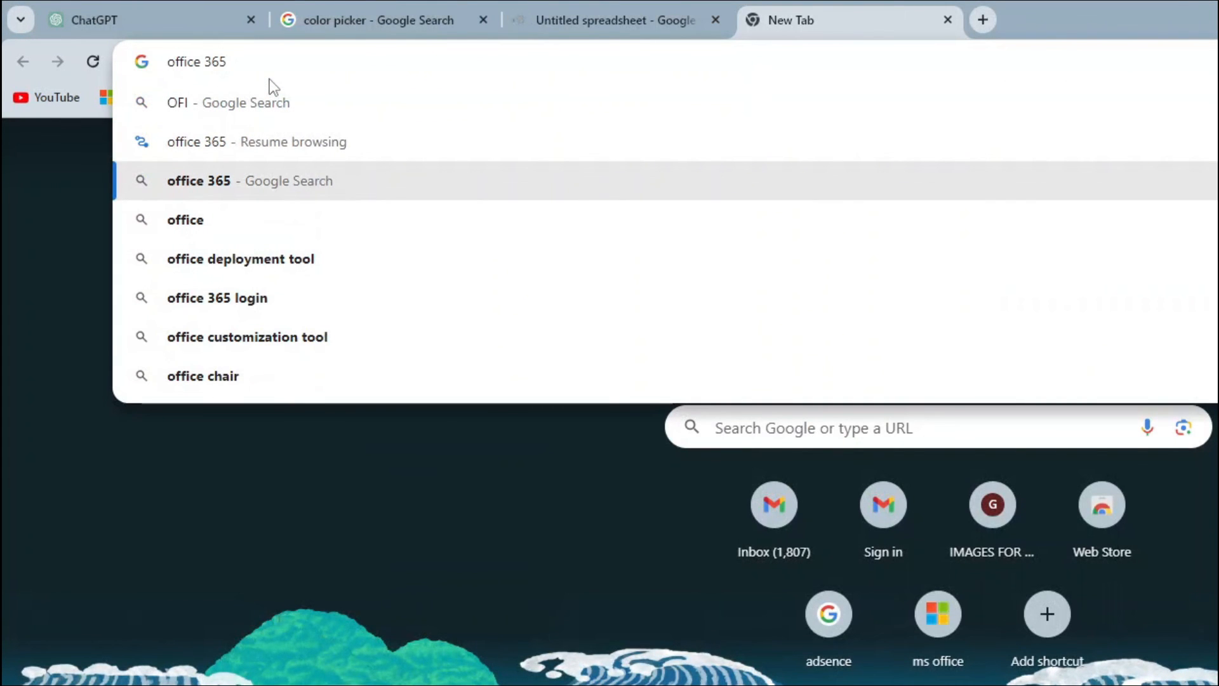
{"action": "key", "text": "Return"}
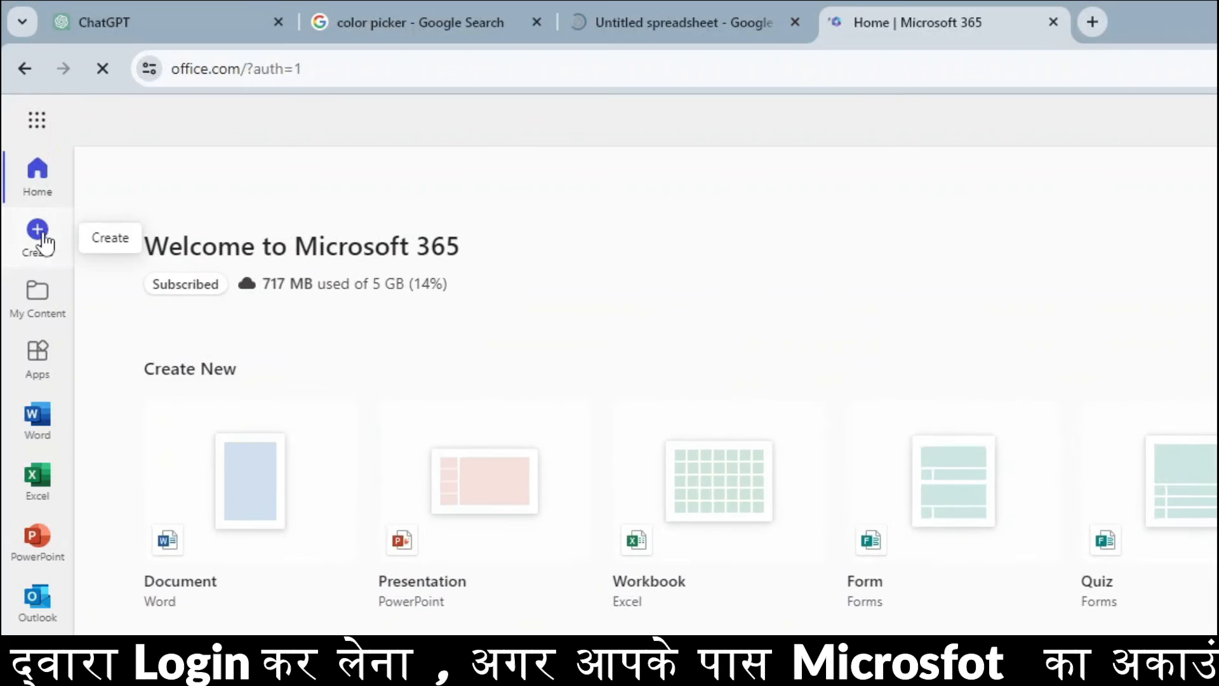
{"action": "left_click", "coordinate": [42, 235]}
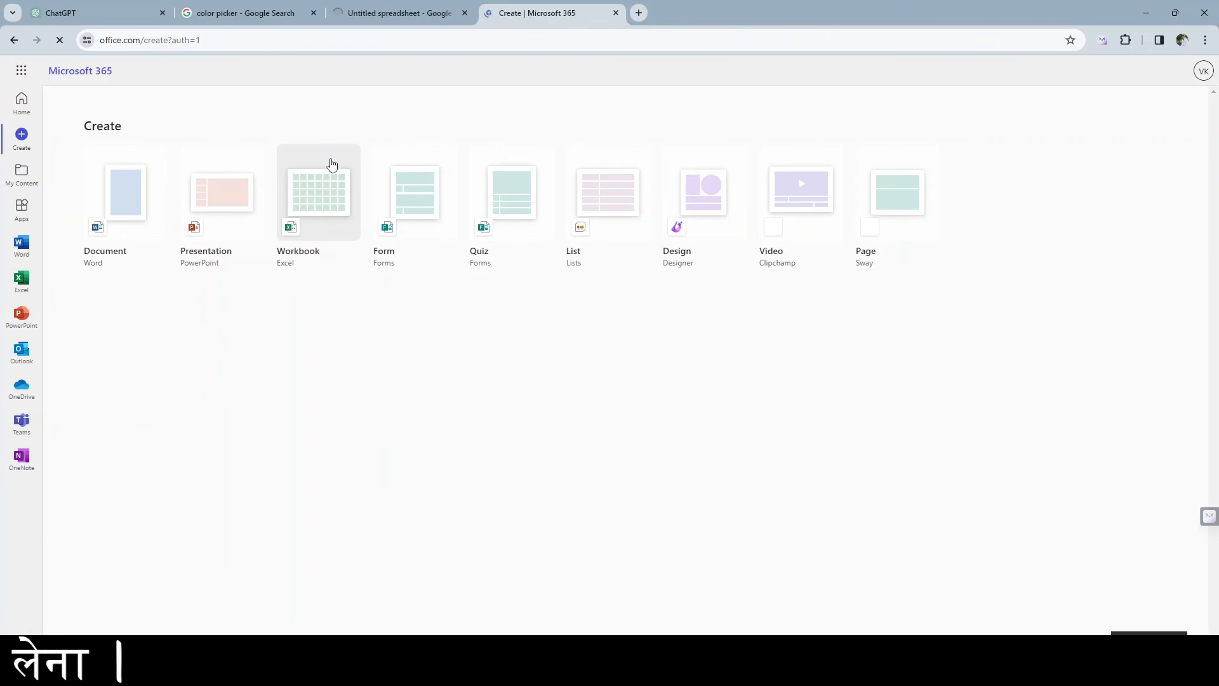
{"action": "left_click", "coordinate": [313, 216]}
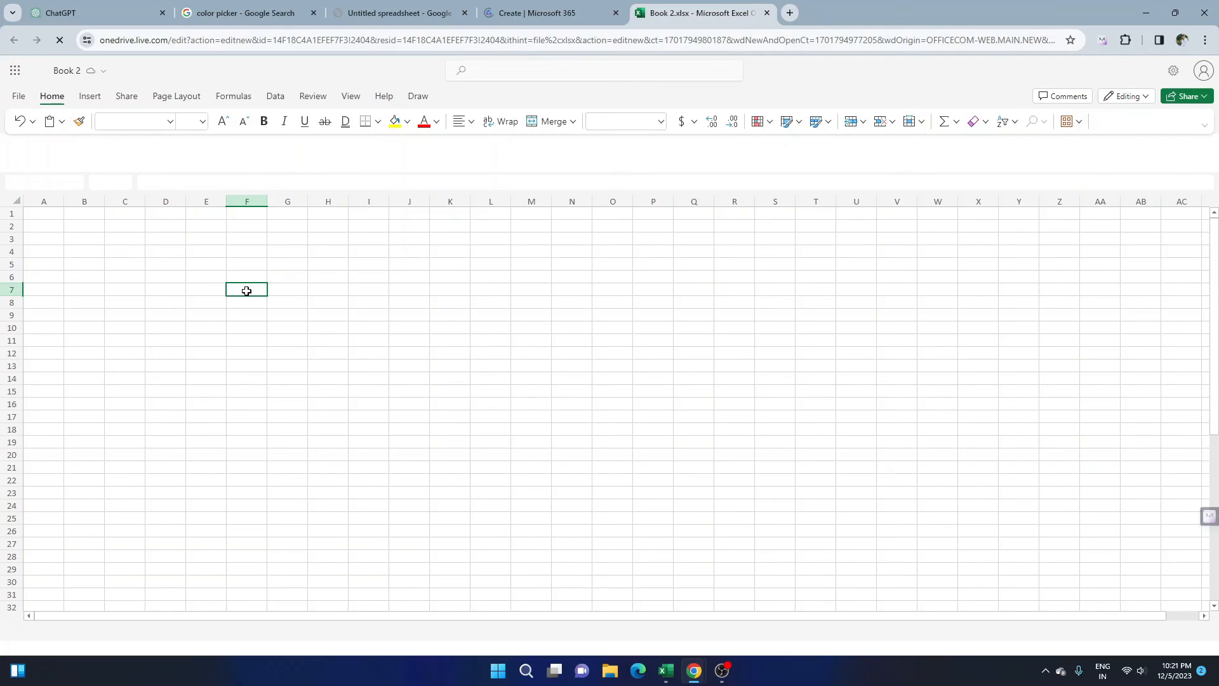